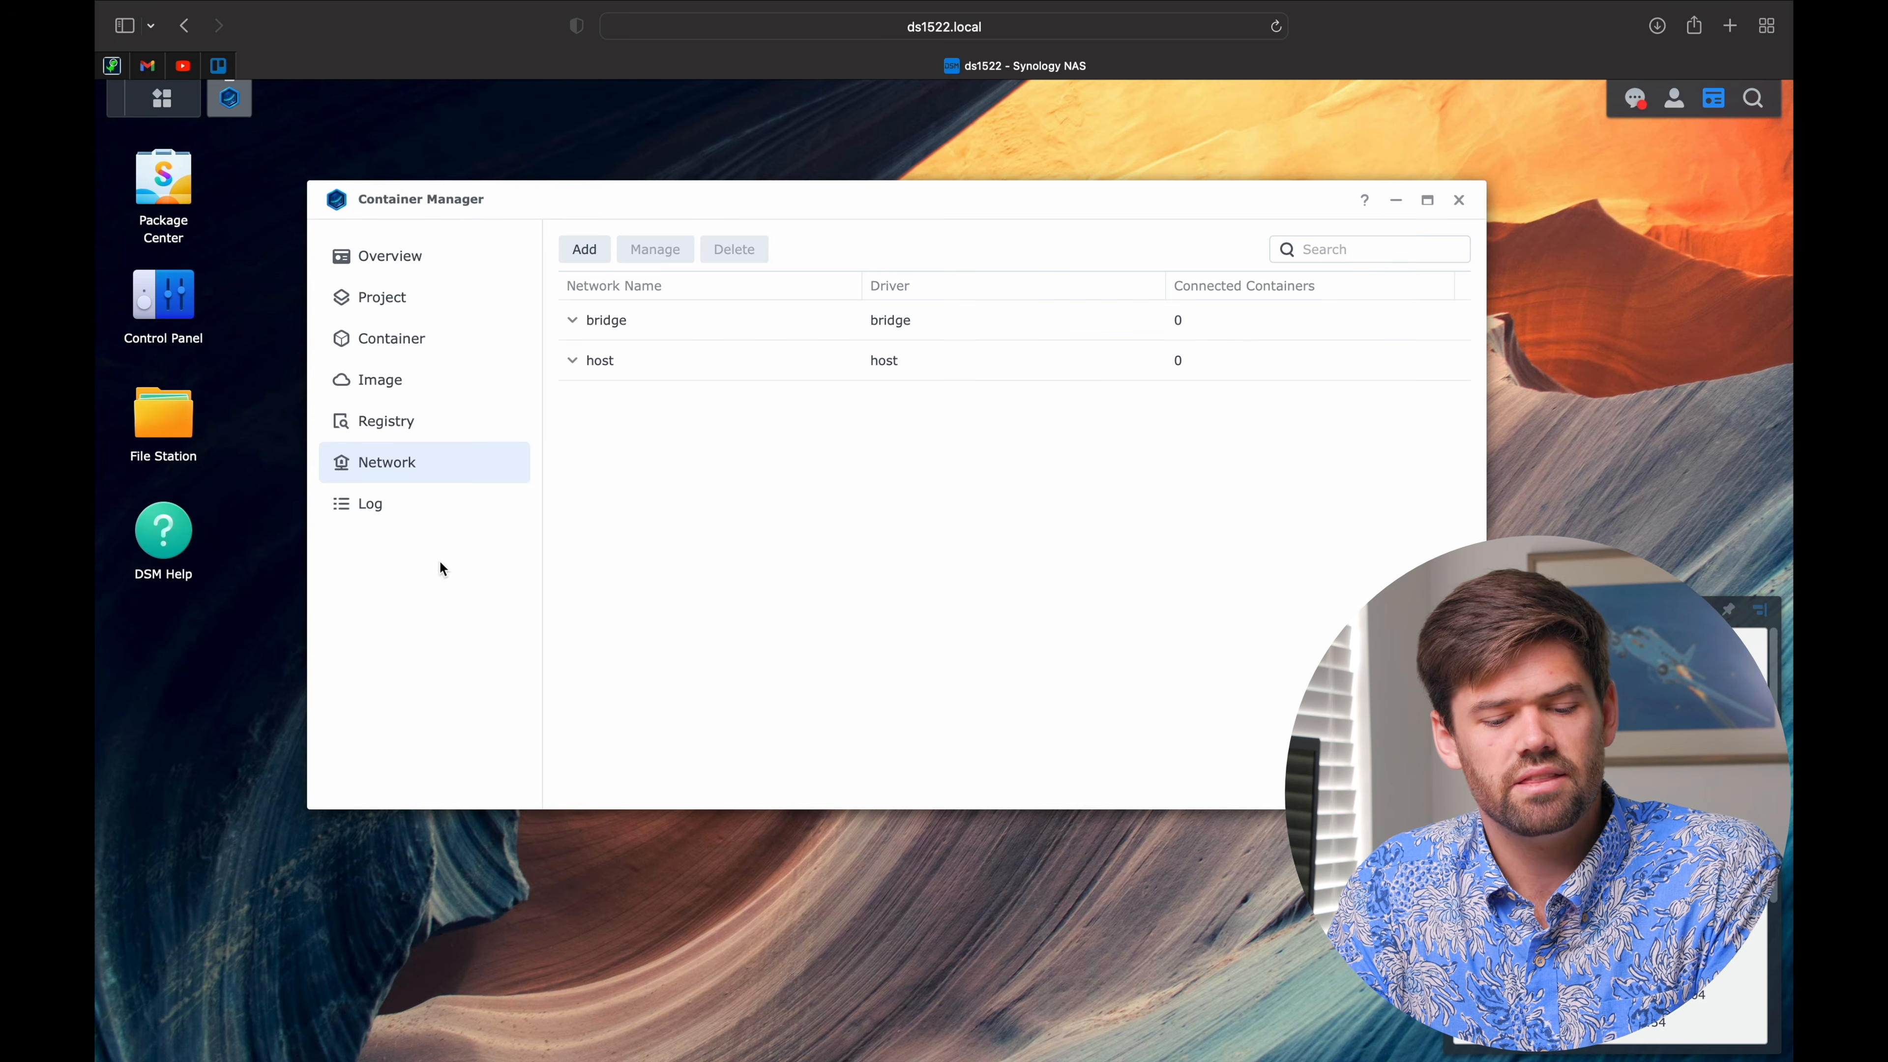
# Step: Open the Registry page and browse the list of images like nginx, centos and fedora
pyautogui.click(394, 415)
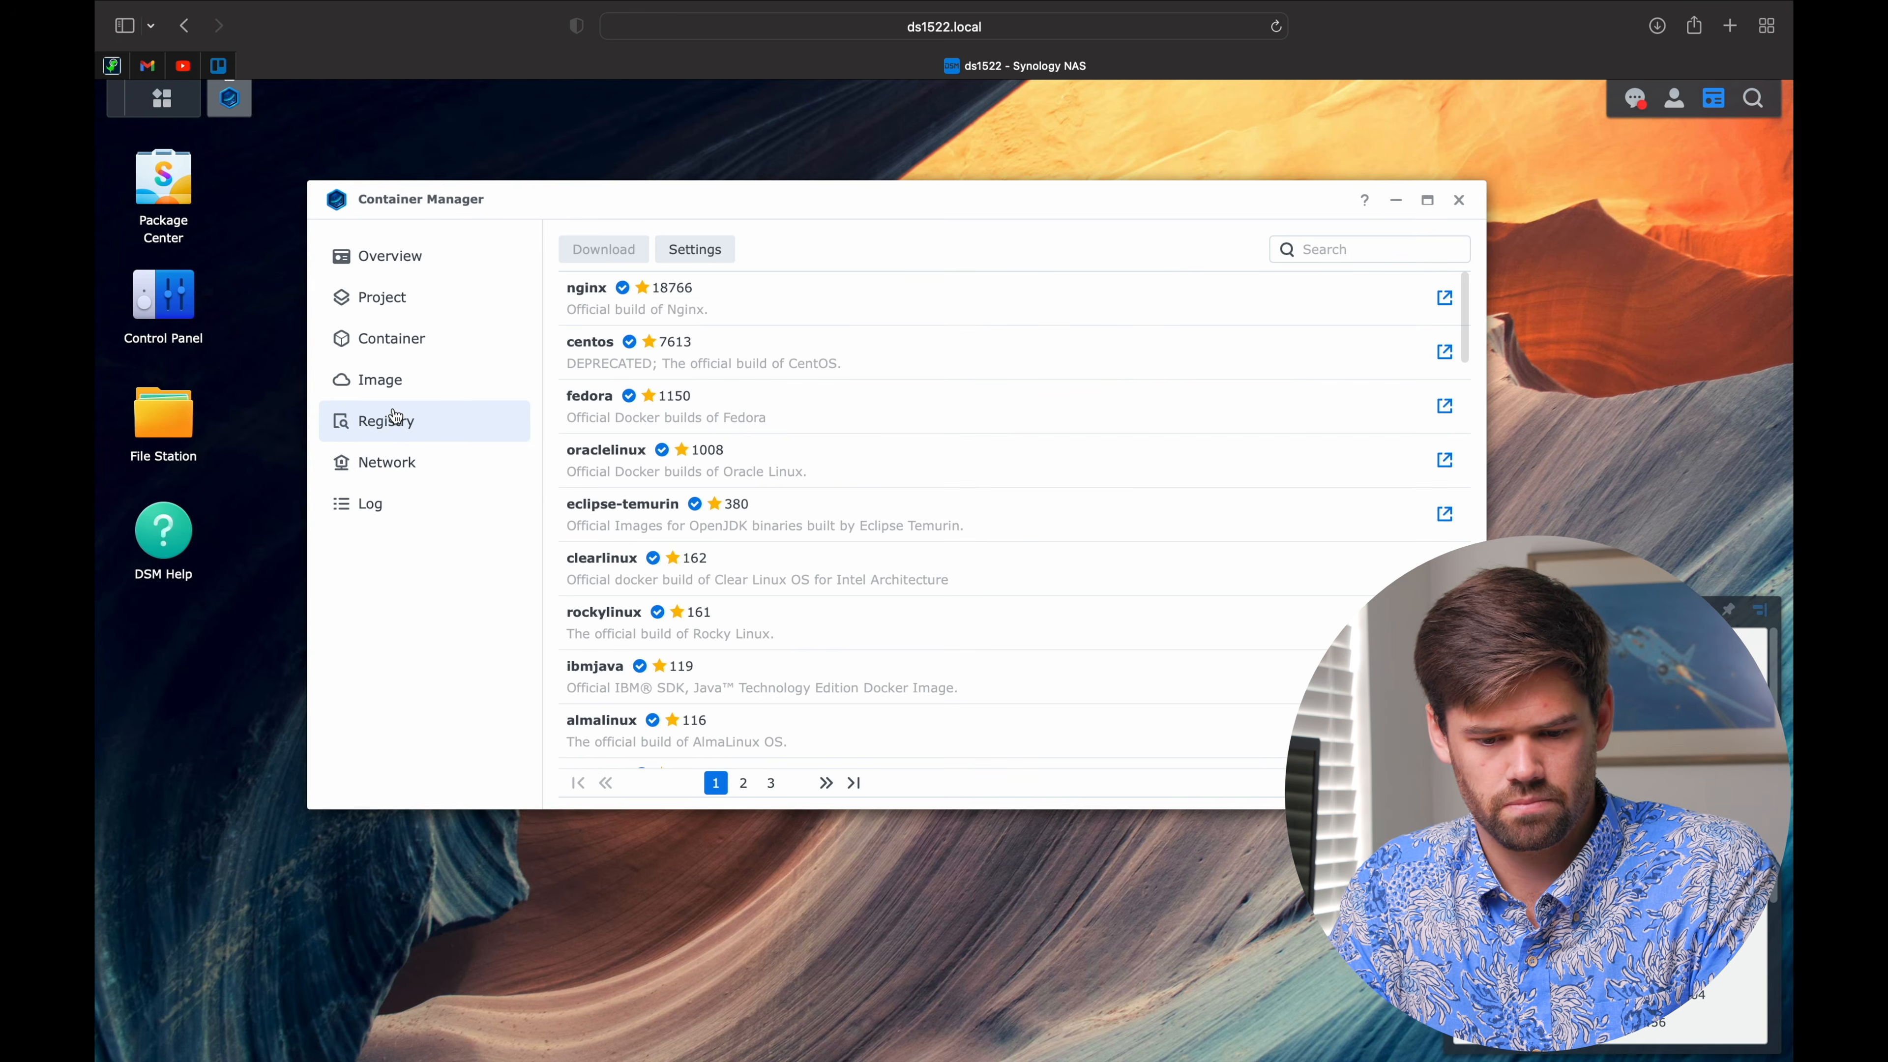
pyautogui.scroll(-9, 717, 430)
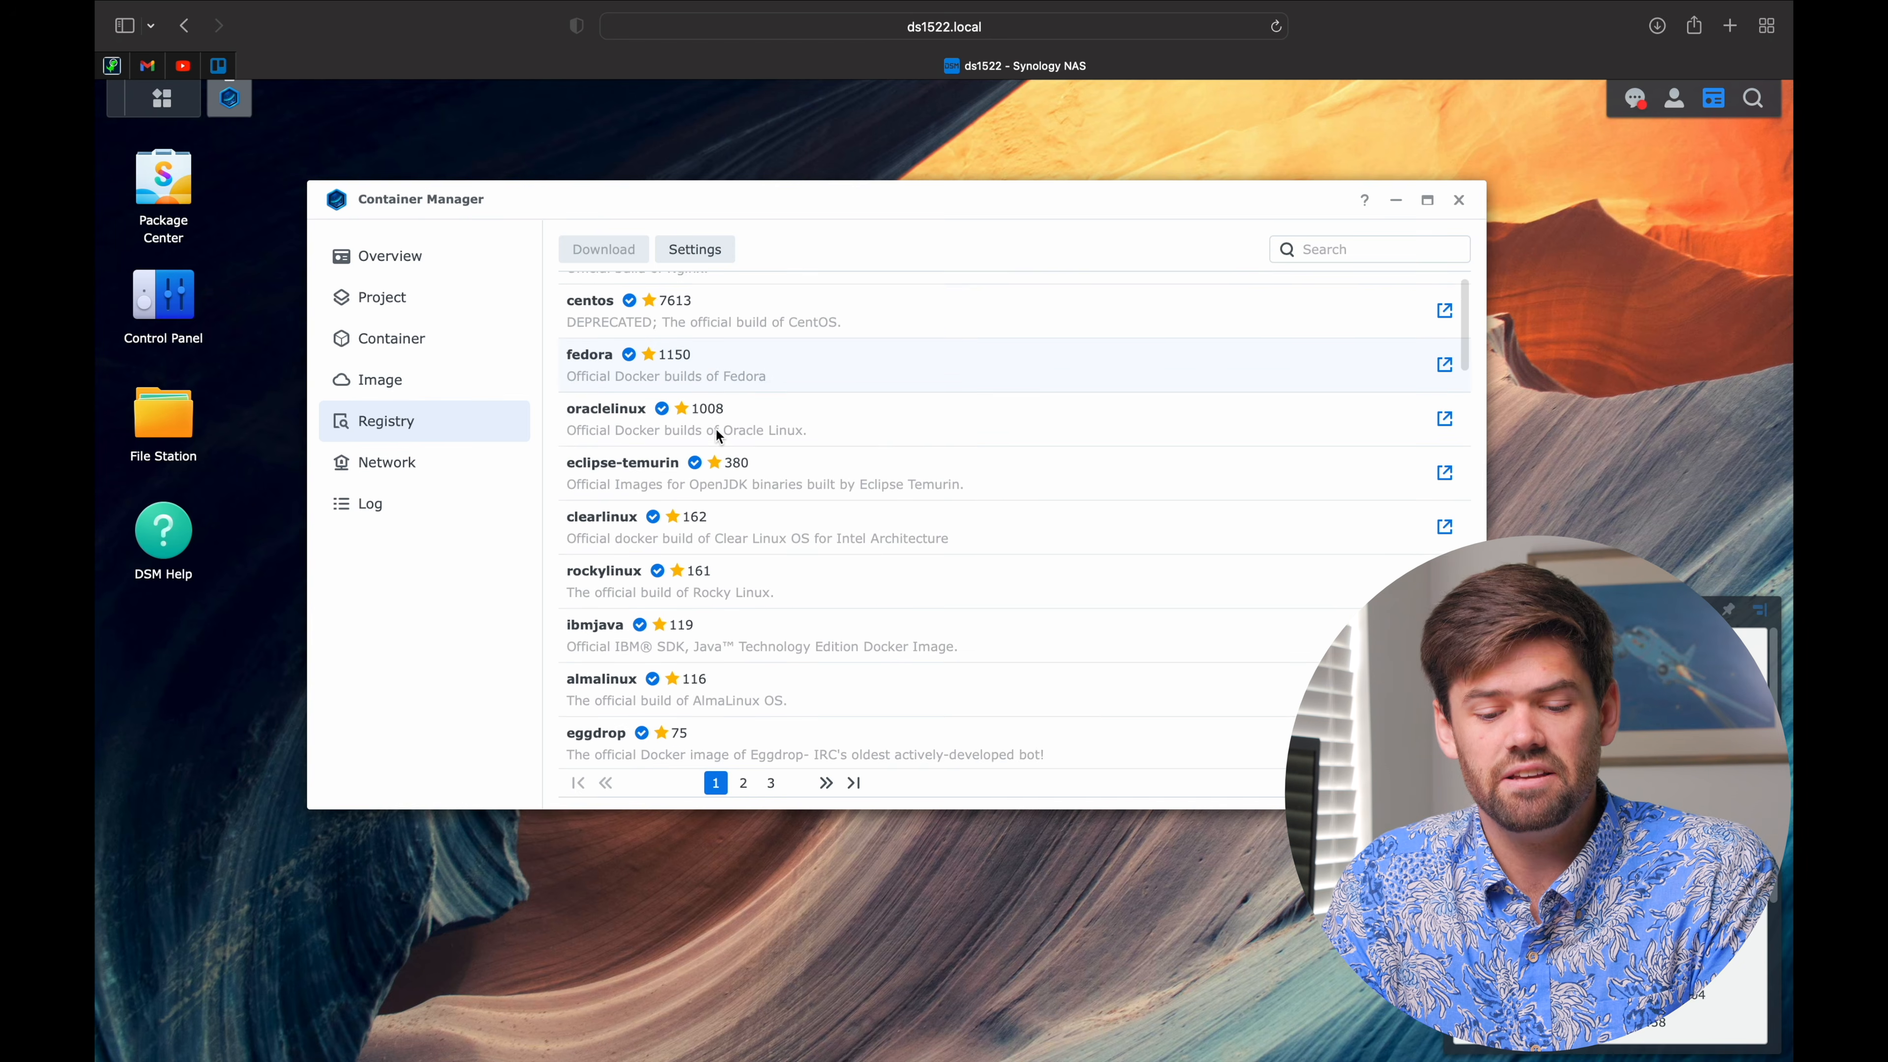
pyautogui.scroll(-15, 716, 435)
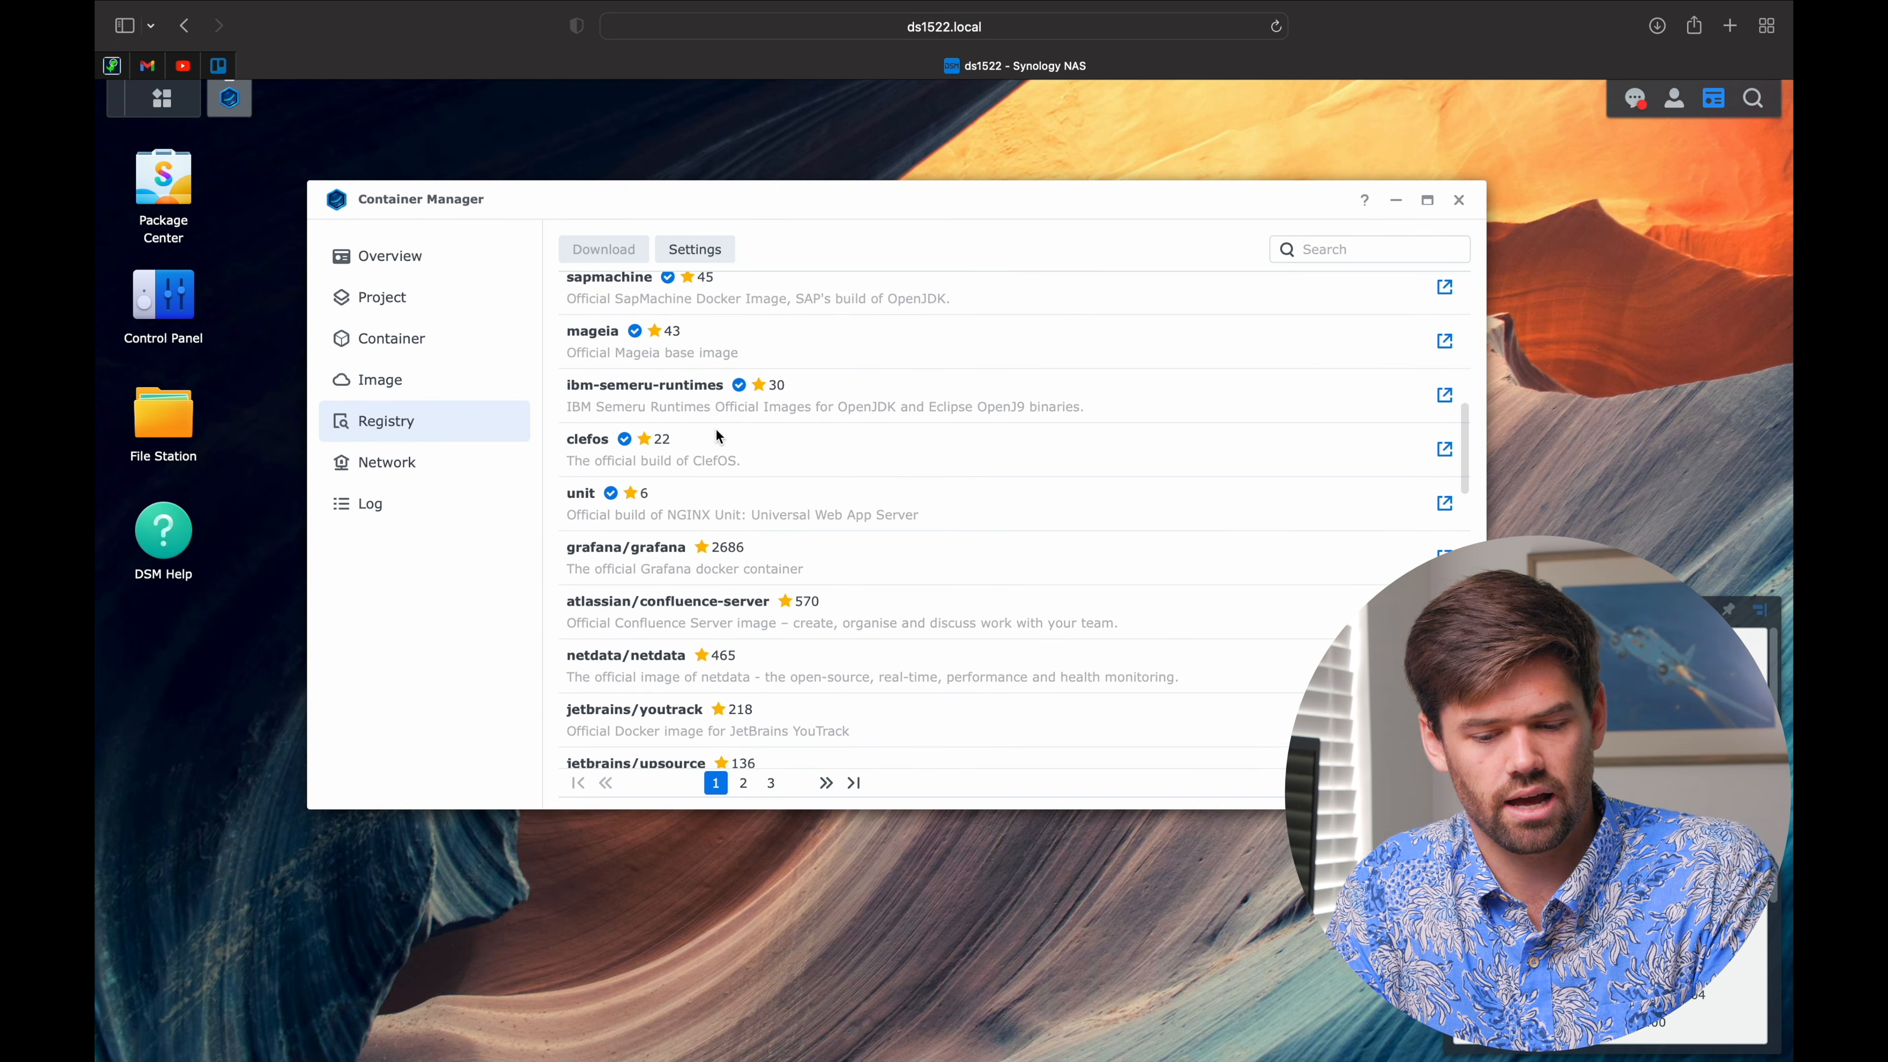
pyautogui.scroll(20, 714, 430)
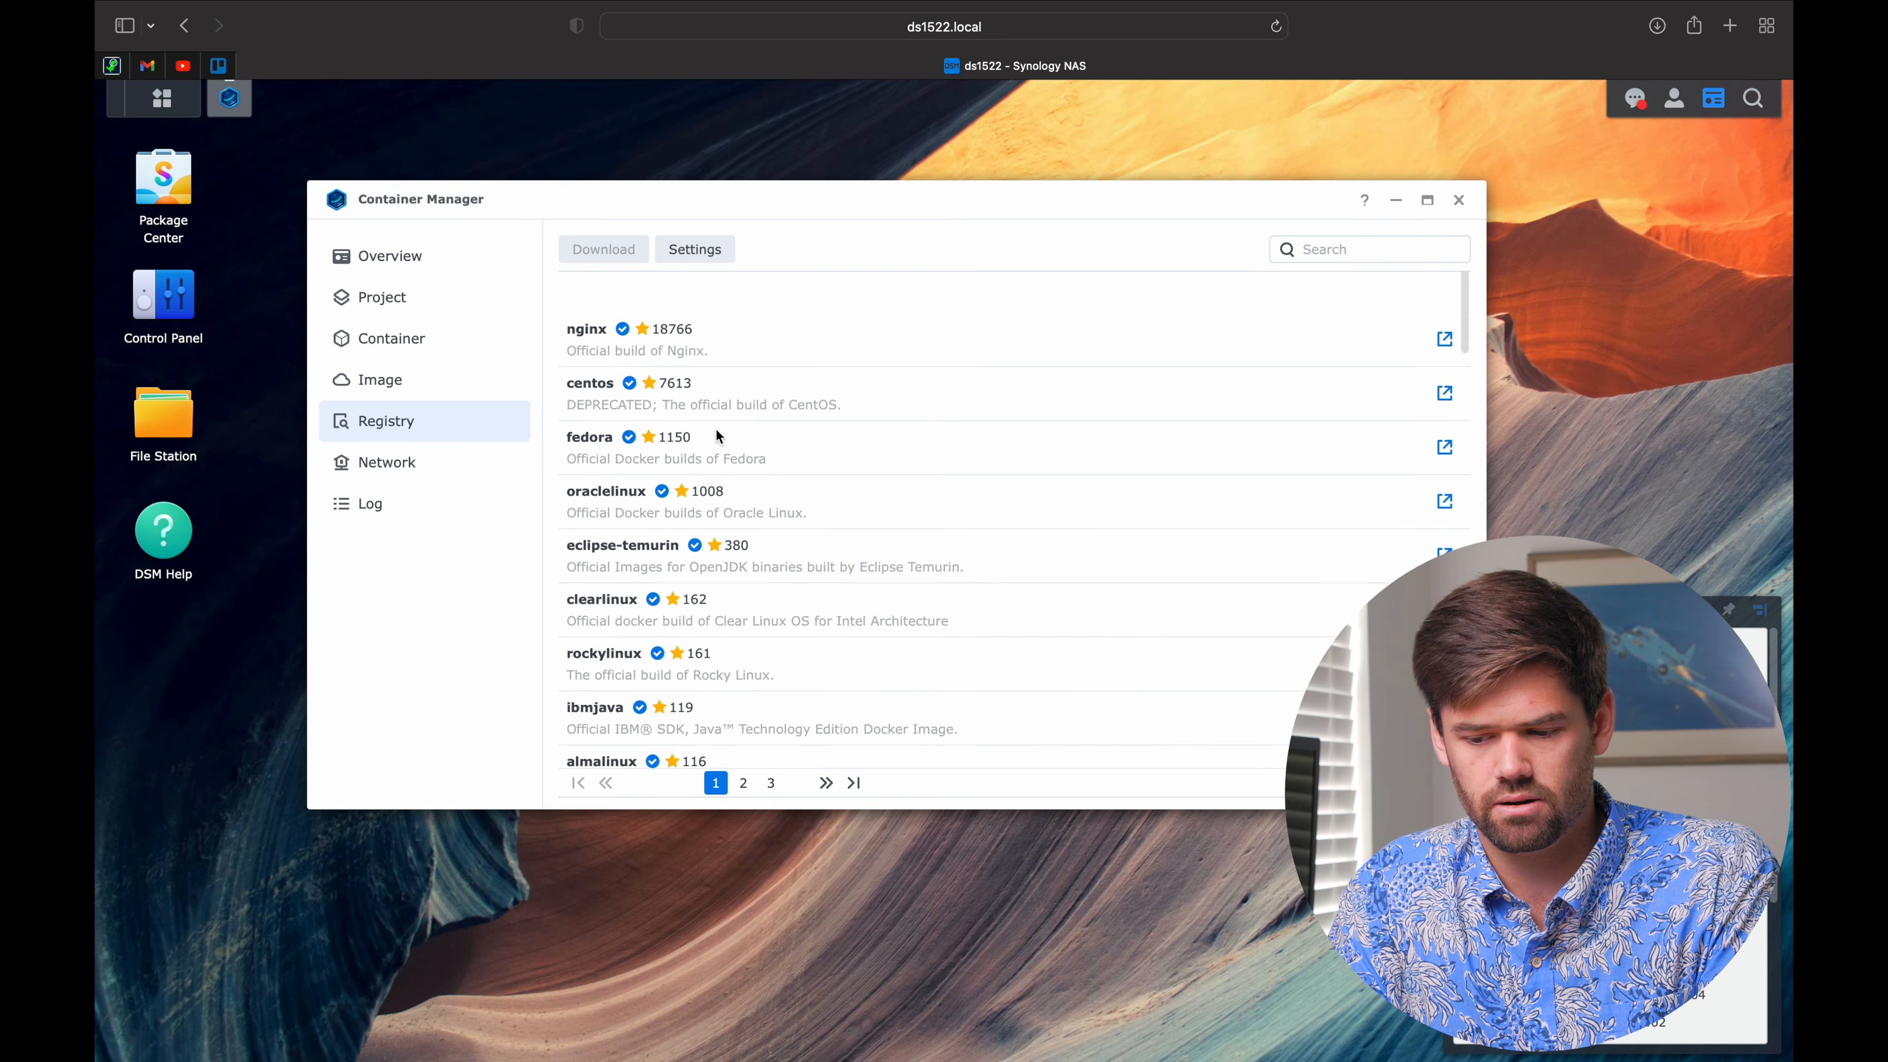
pyautogui.scroll(-15, 762, 584)
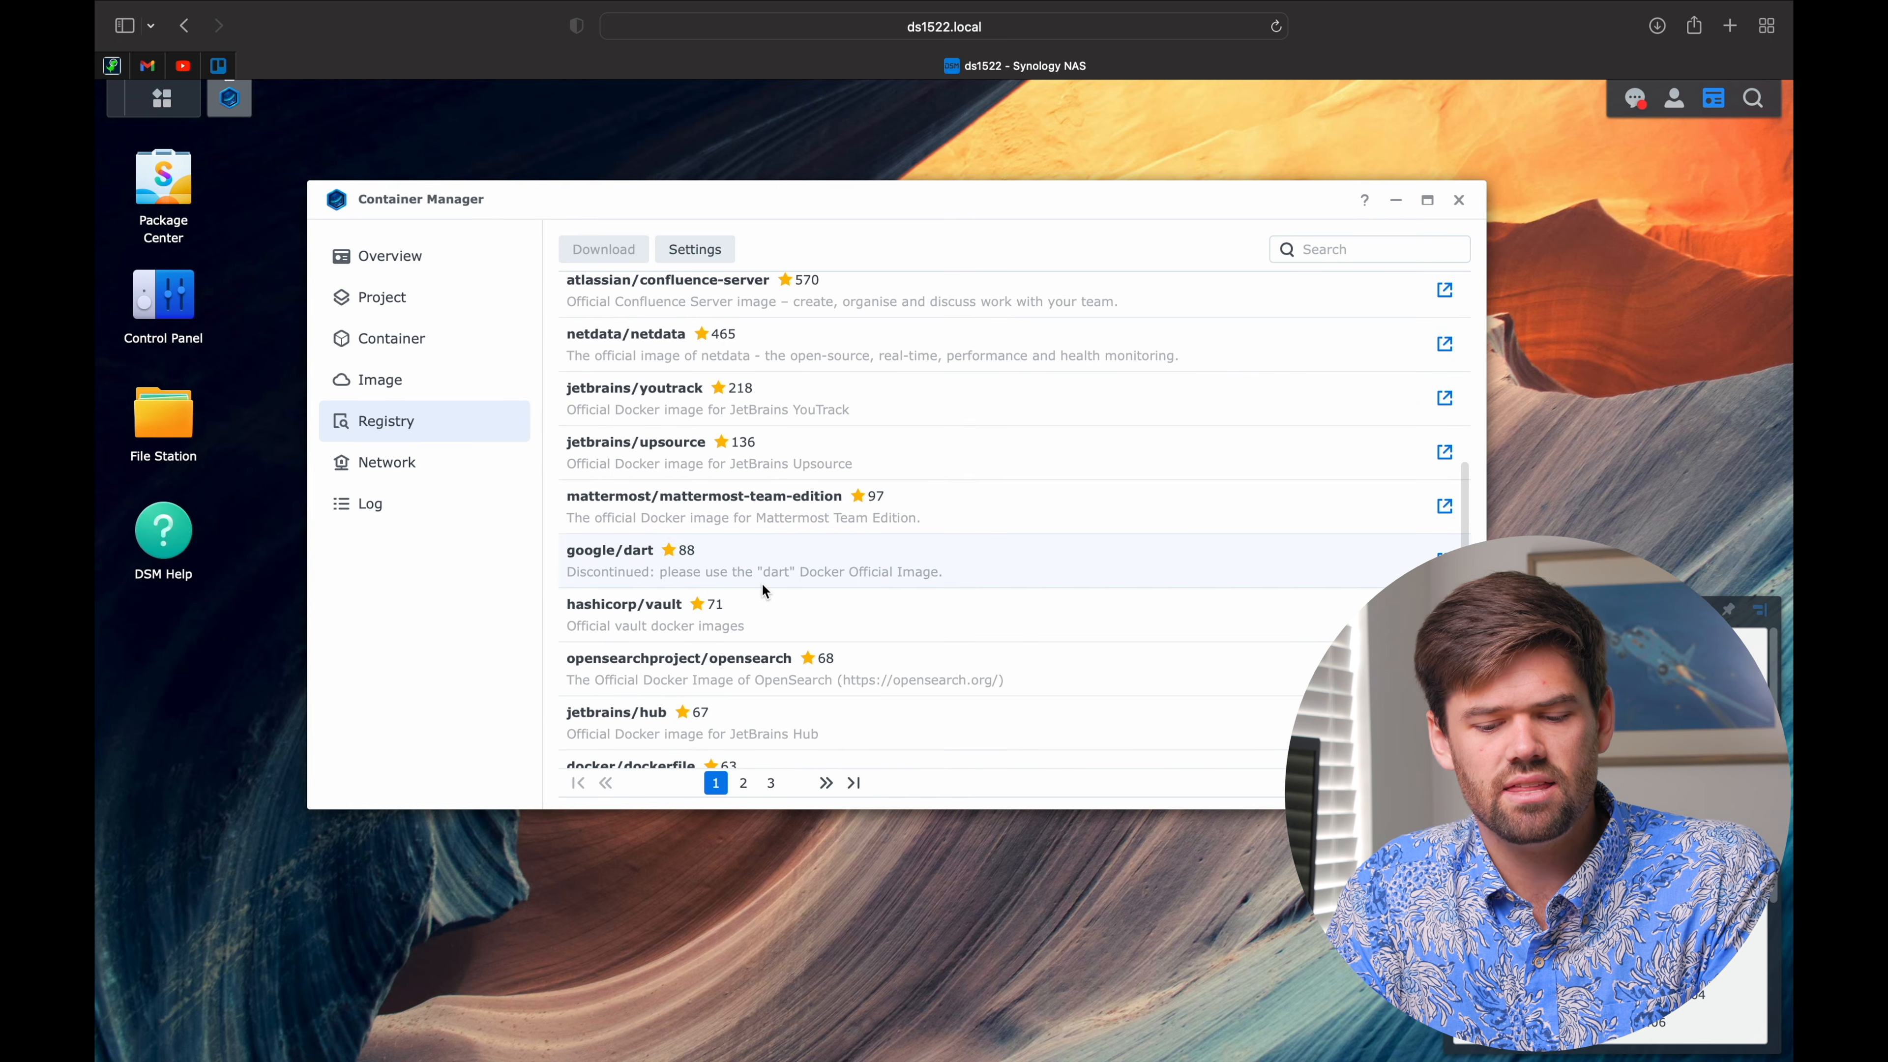
pyautogui.scroll(15, 762, 585)
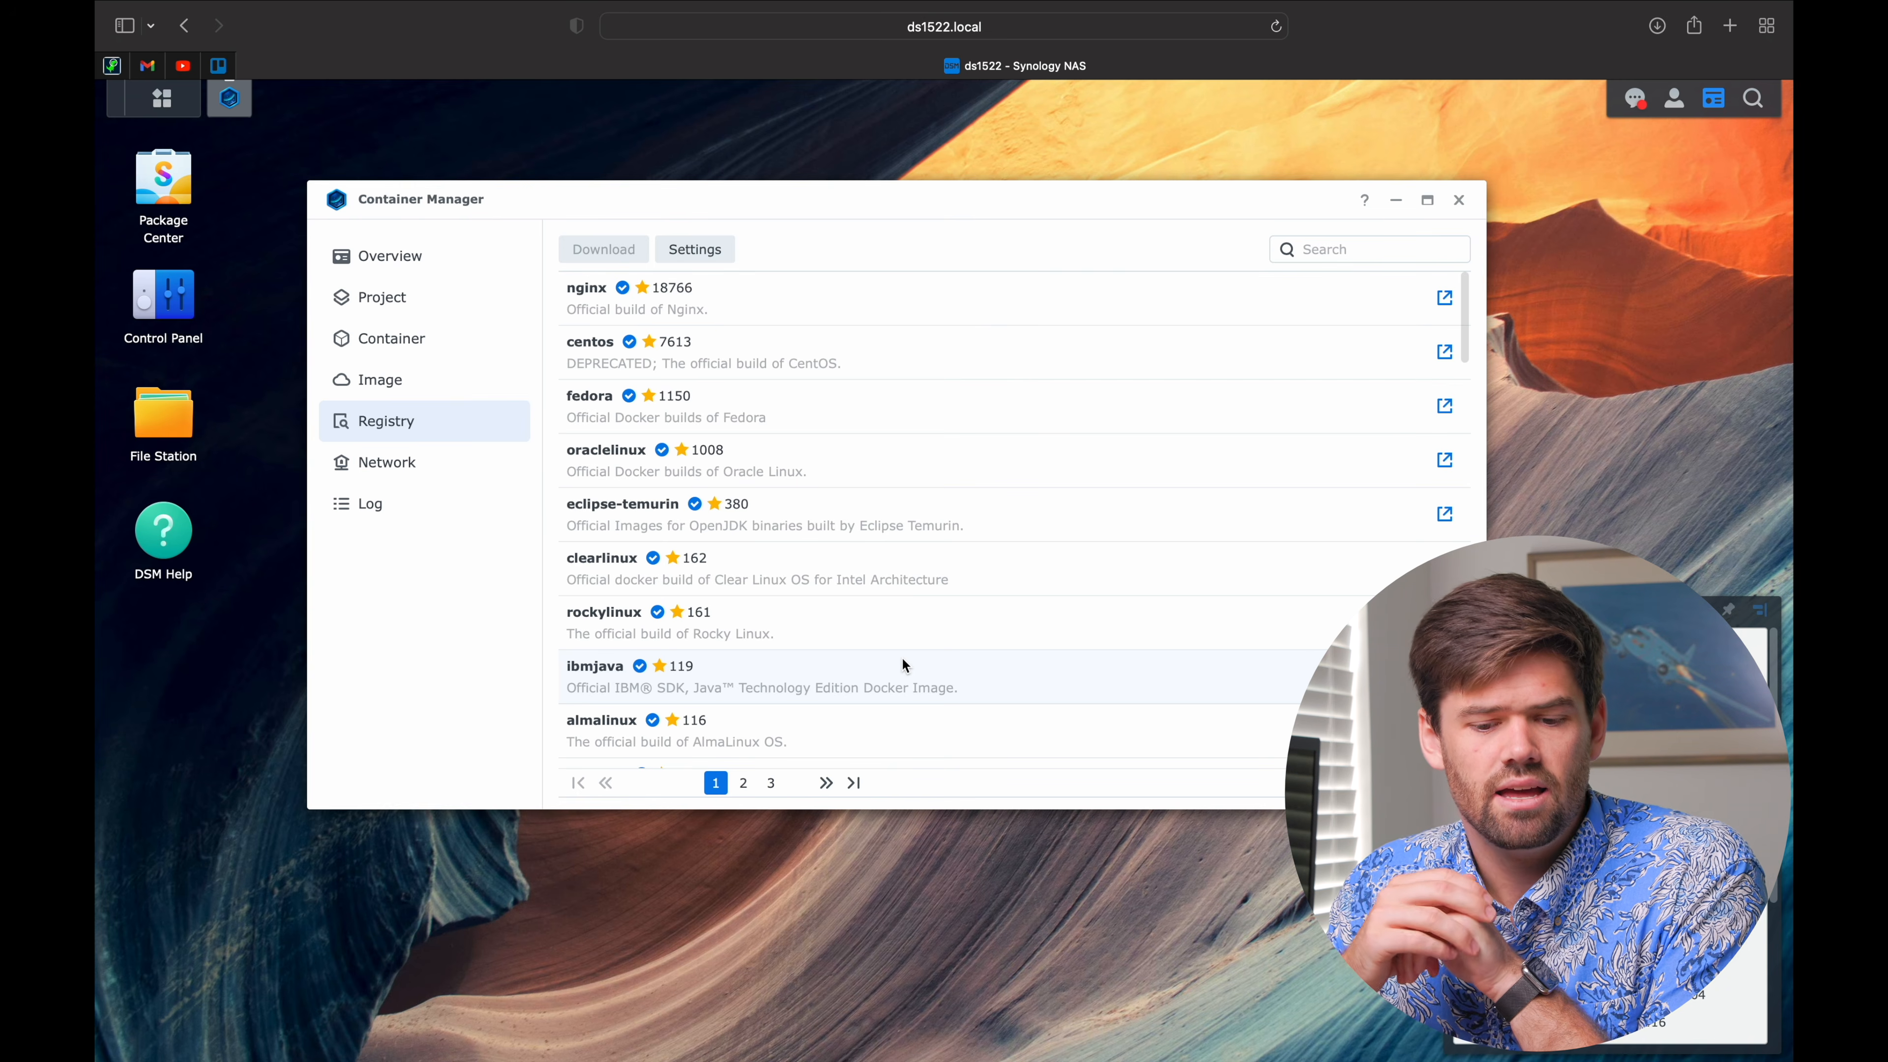
# Step: Check the registry source settings, then put the cursor in the registry Search field
pyautogui.click(717, 258)
pyautogui.press('Escape')
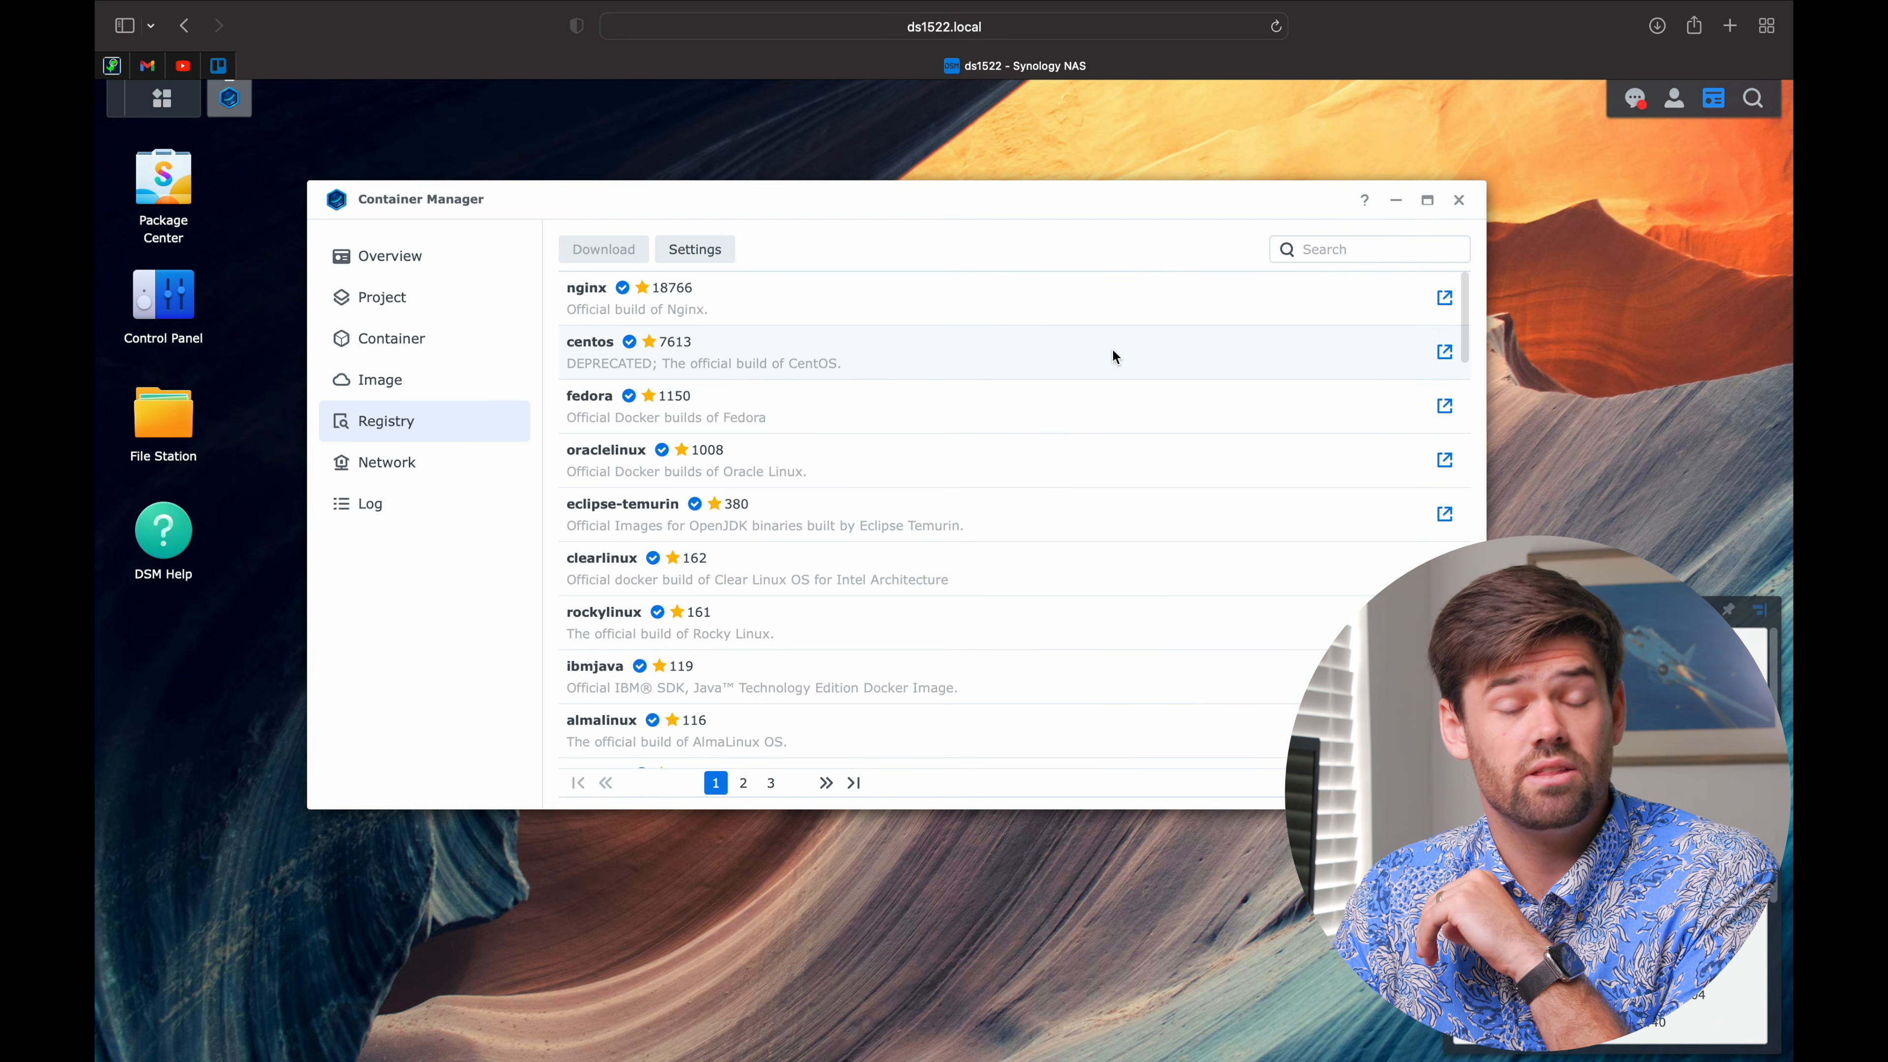
pyautogui.click(1357, 255)
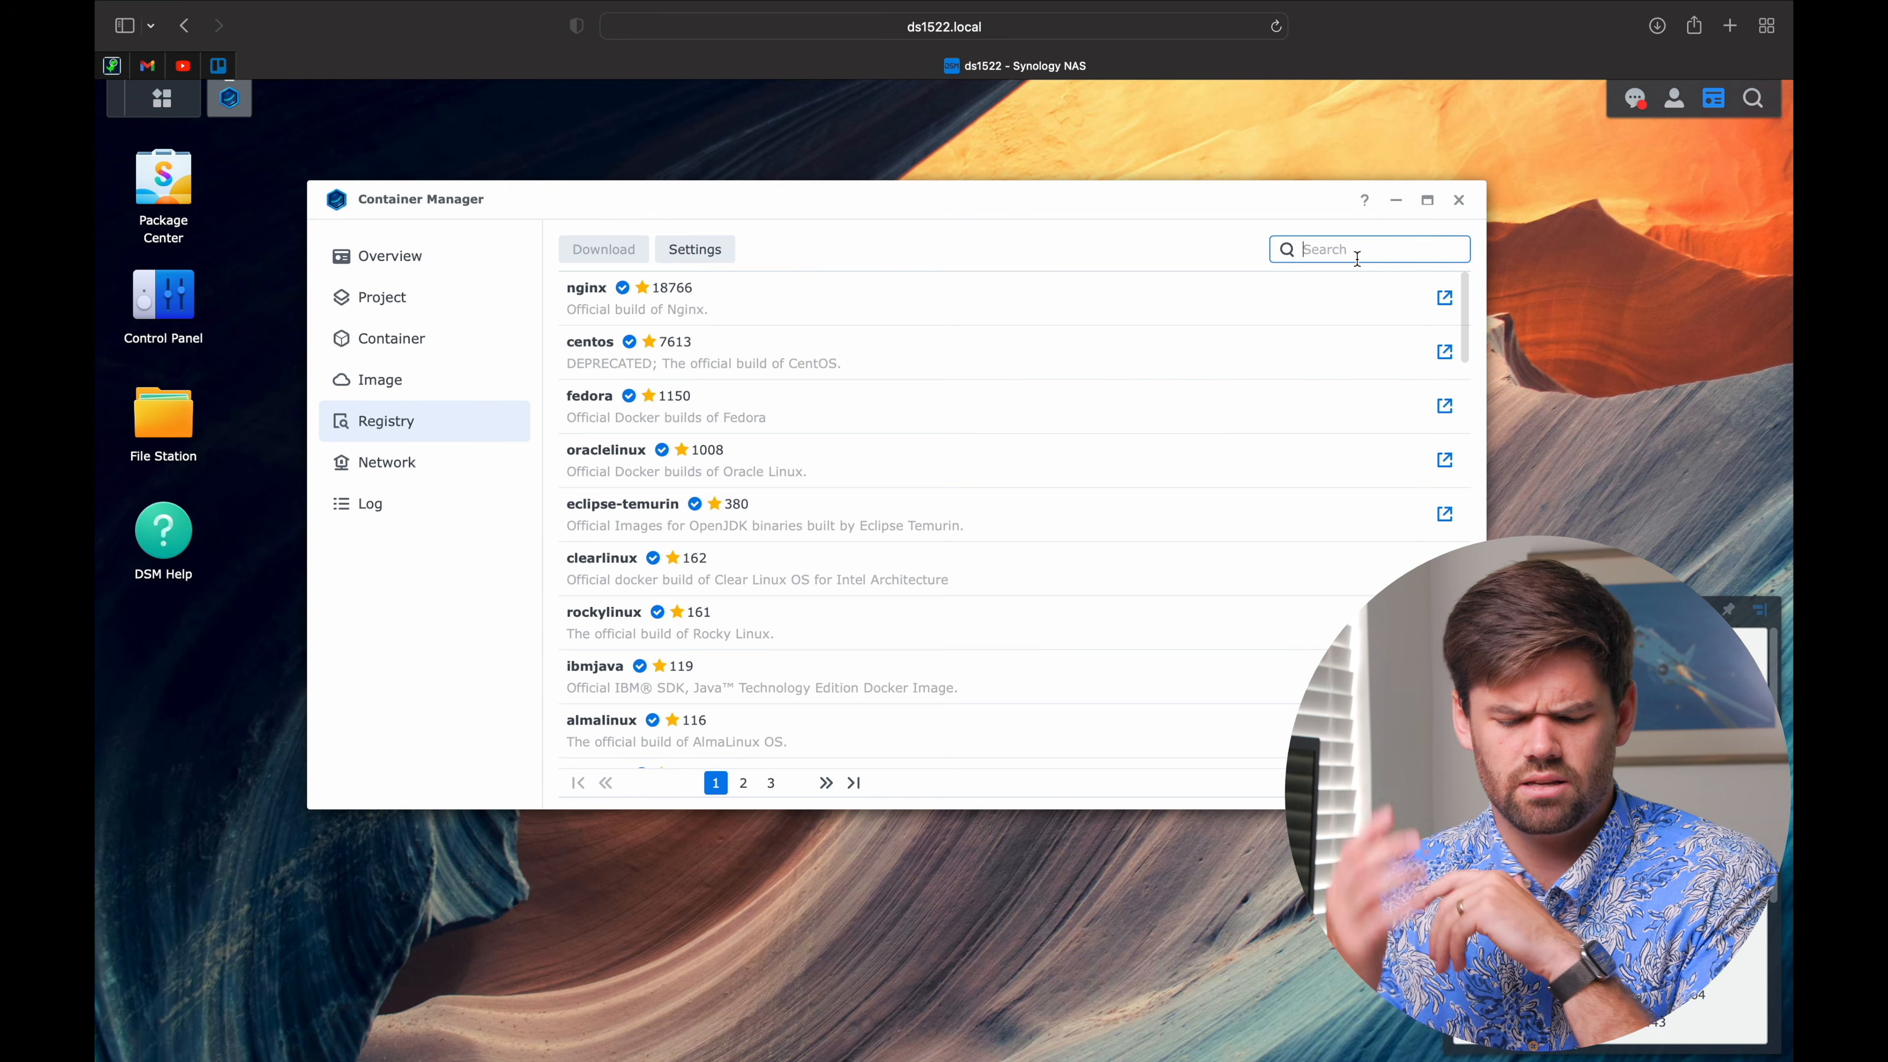
# Step: Search the registry for gitea and download gitea/gitea with the latest tag
pyautogui.write('gitea')
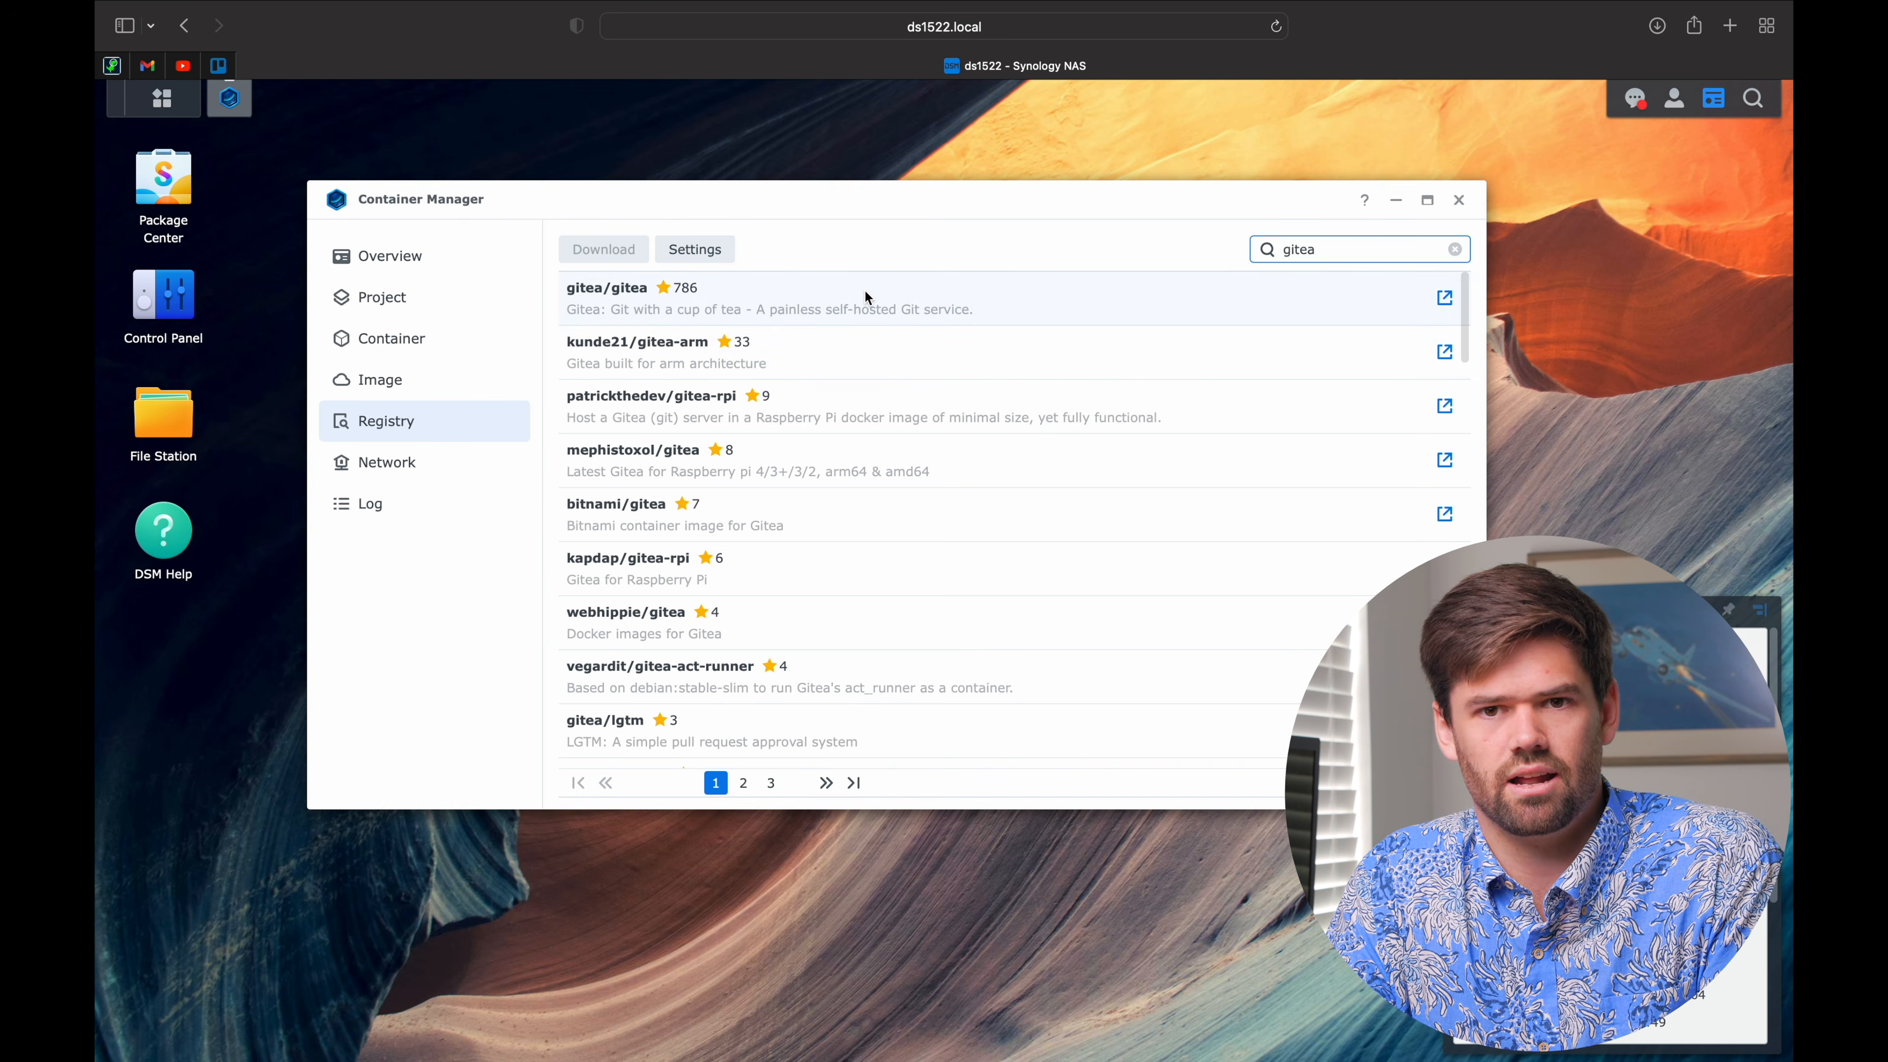
pyautogui.doubleClick(797, 305)
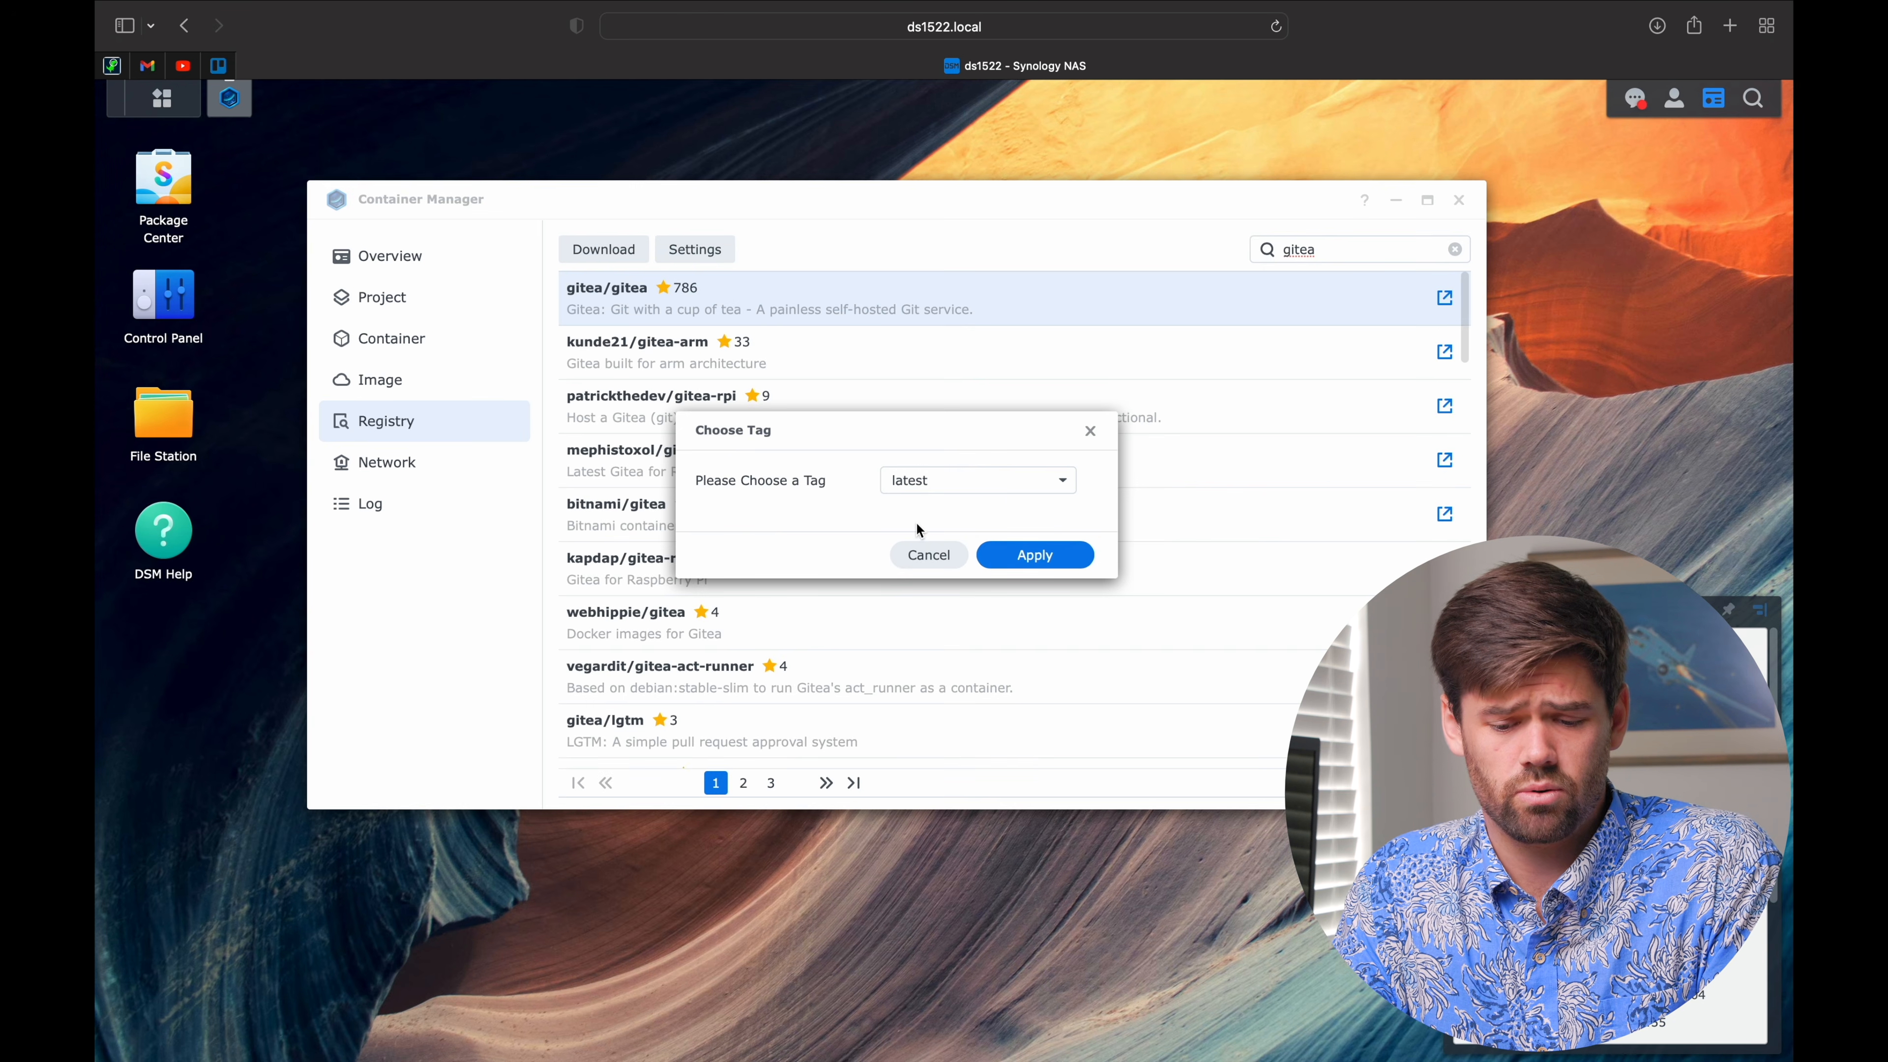
pyautogui.click(943, 480)
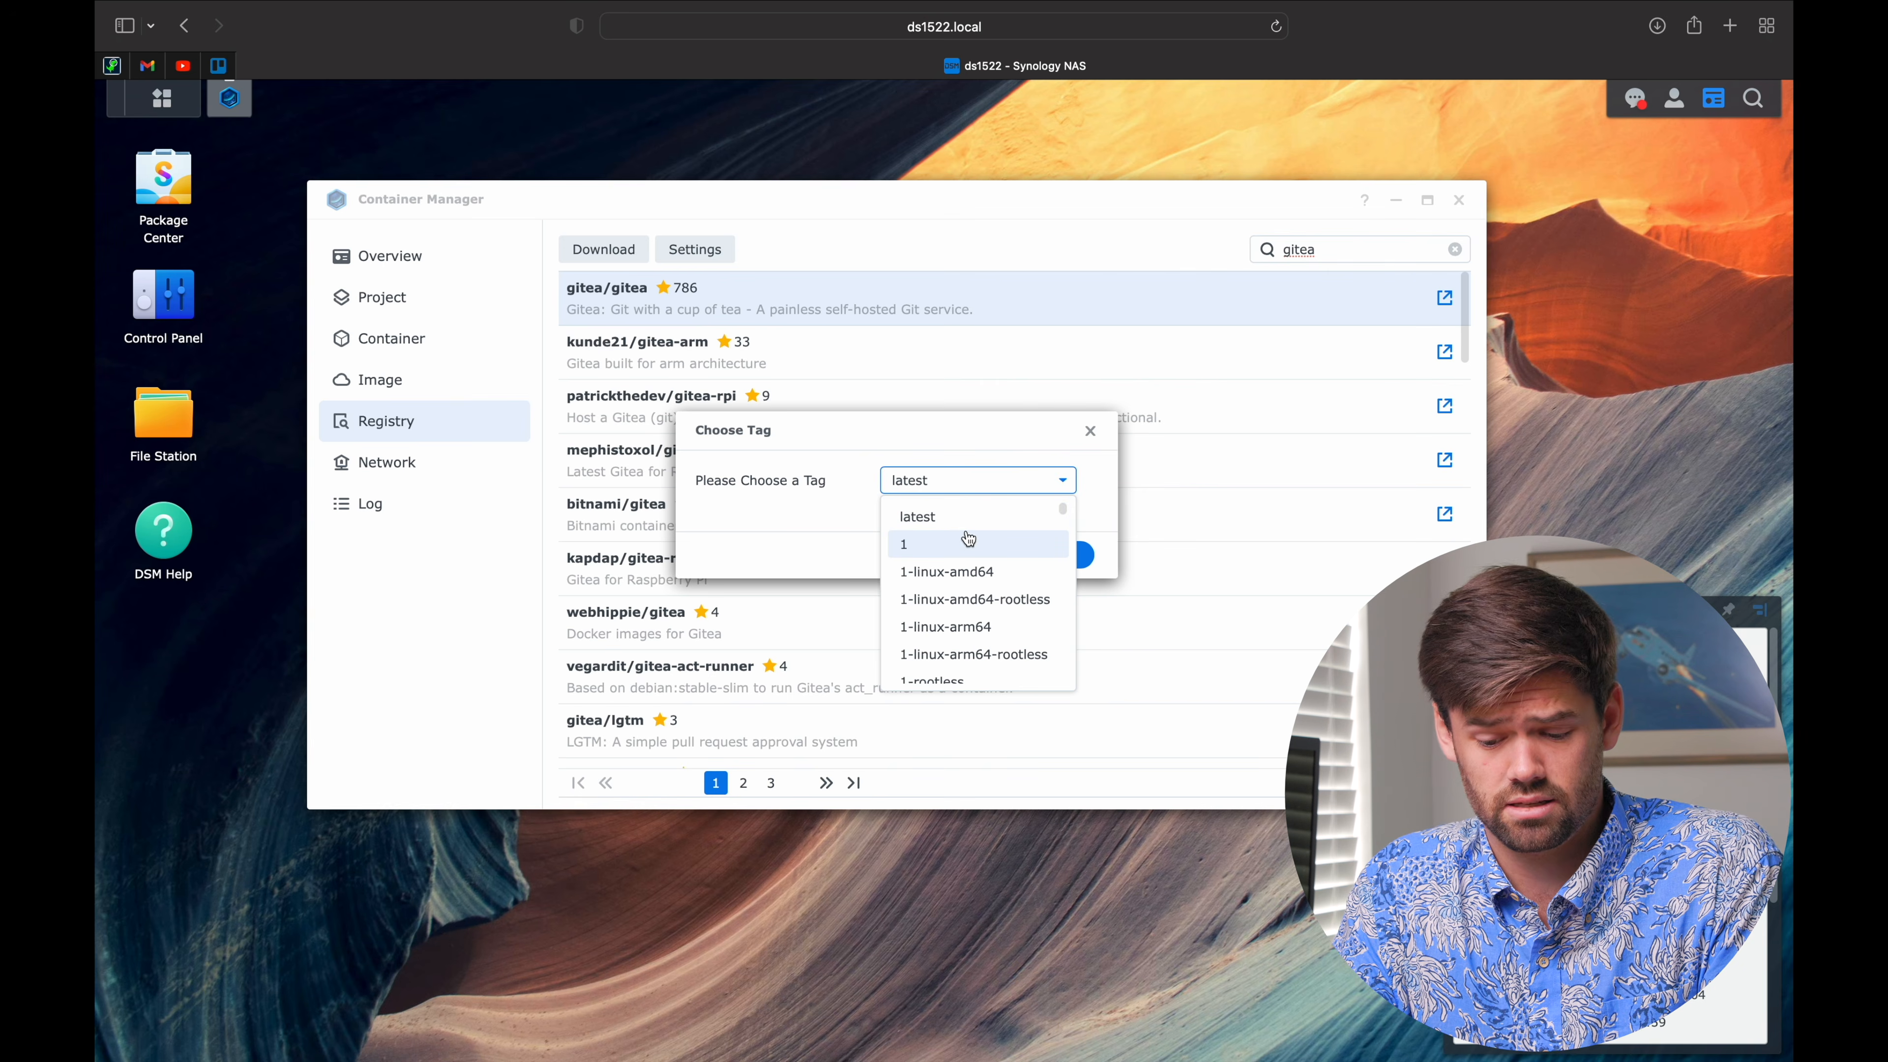
pyautogui.scroll(-5, 981, 580)
pyautogui.scroll(5, 987, 586)
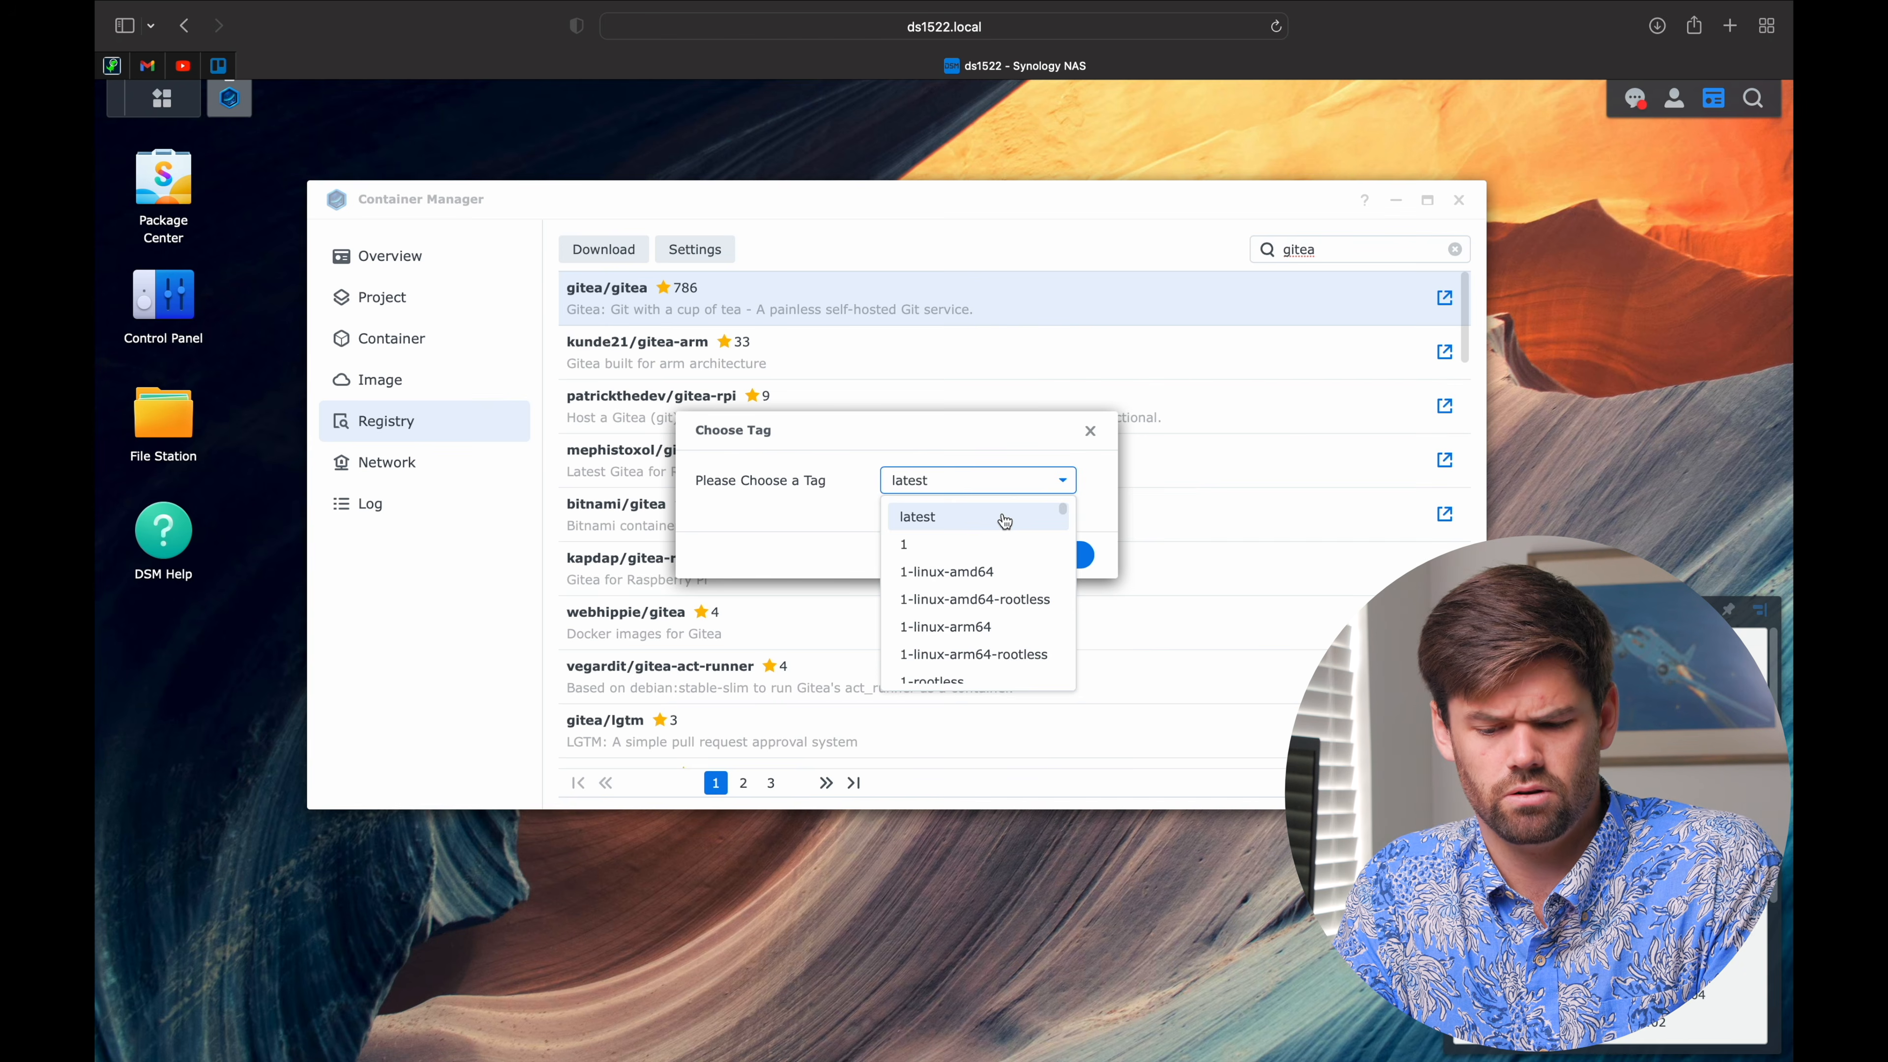
pyautogui.click(1005, 521)
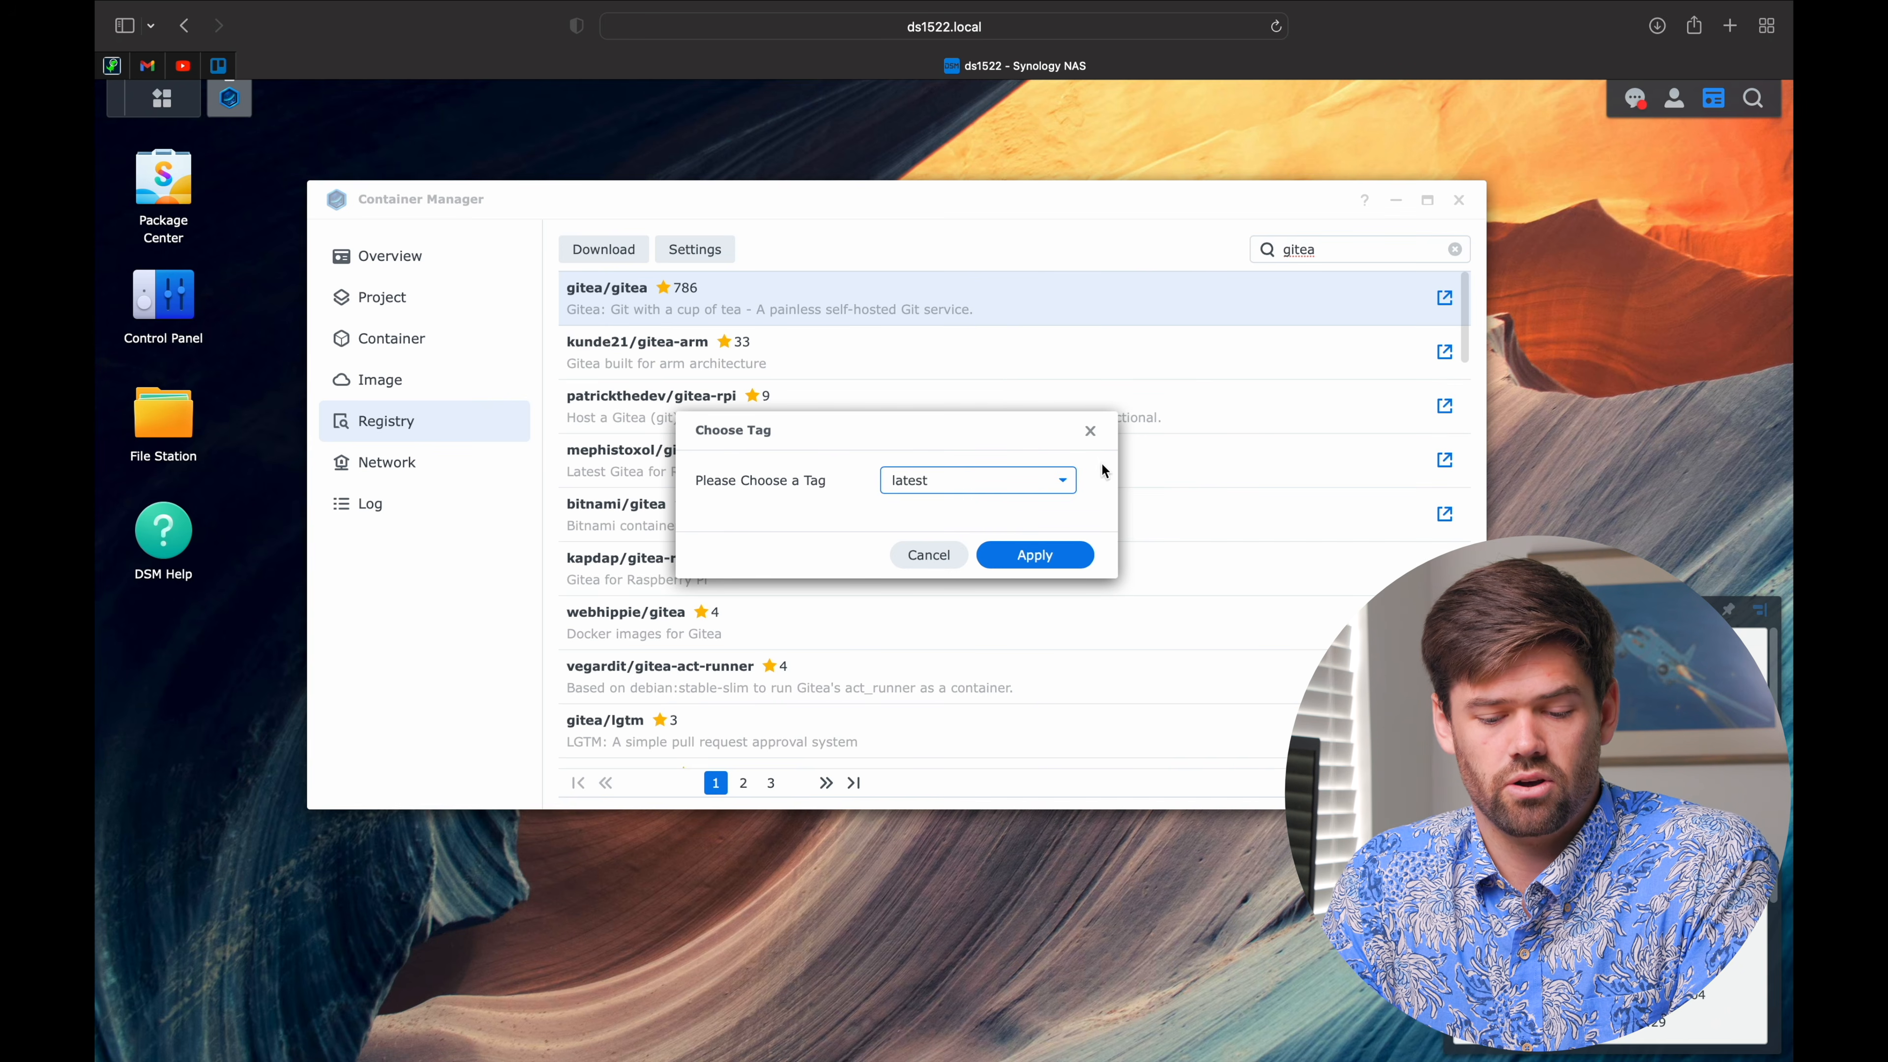
pyautogui.click(1060, 556)
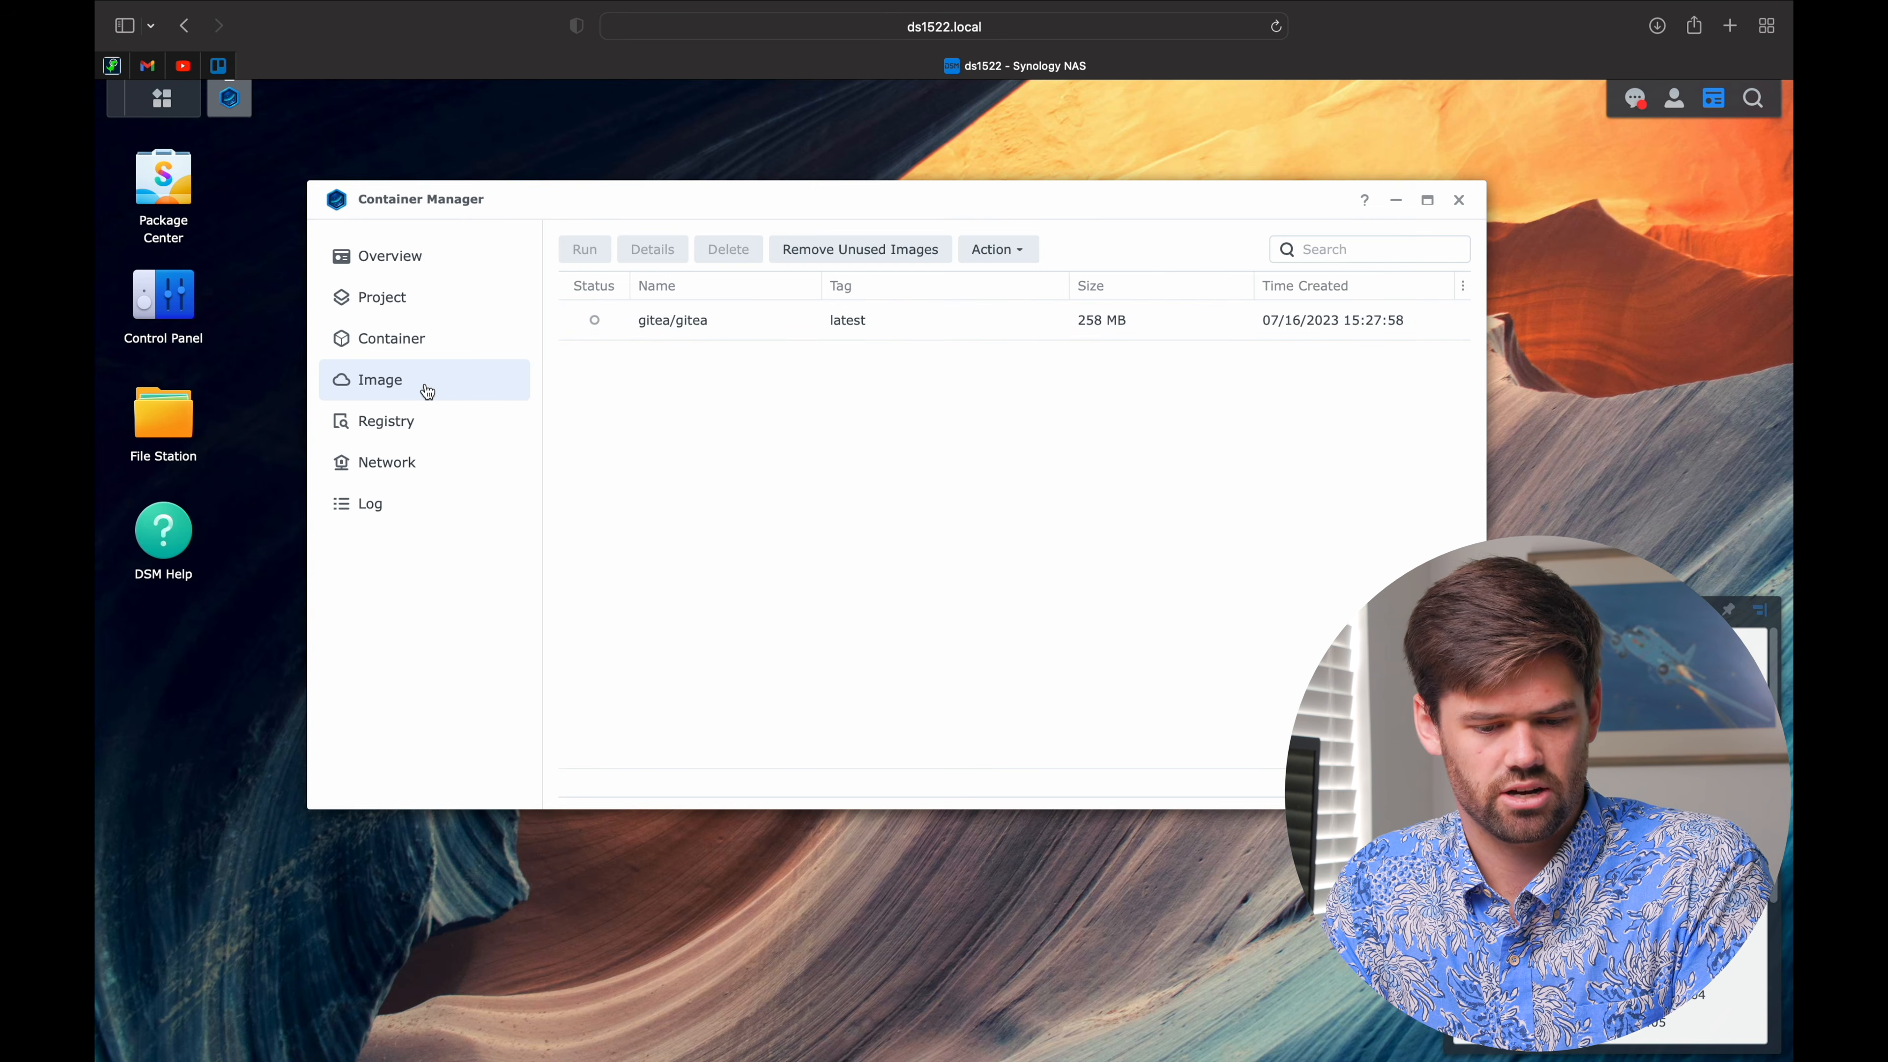
pyautogui.click(408, 343)
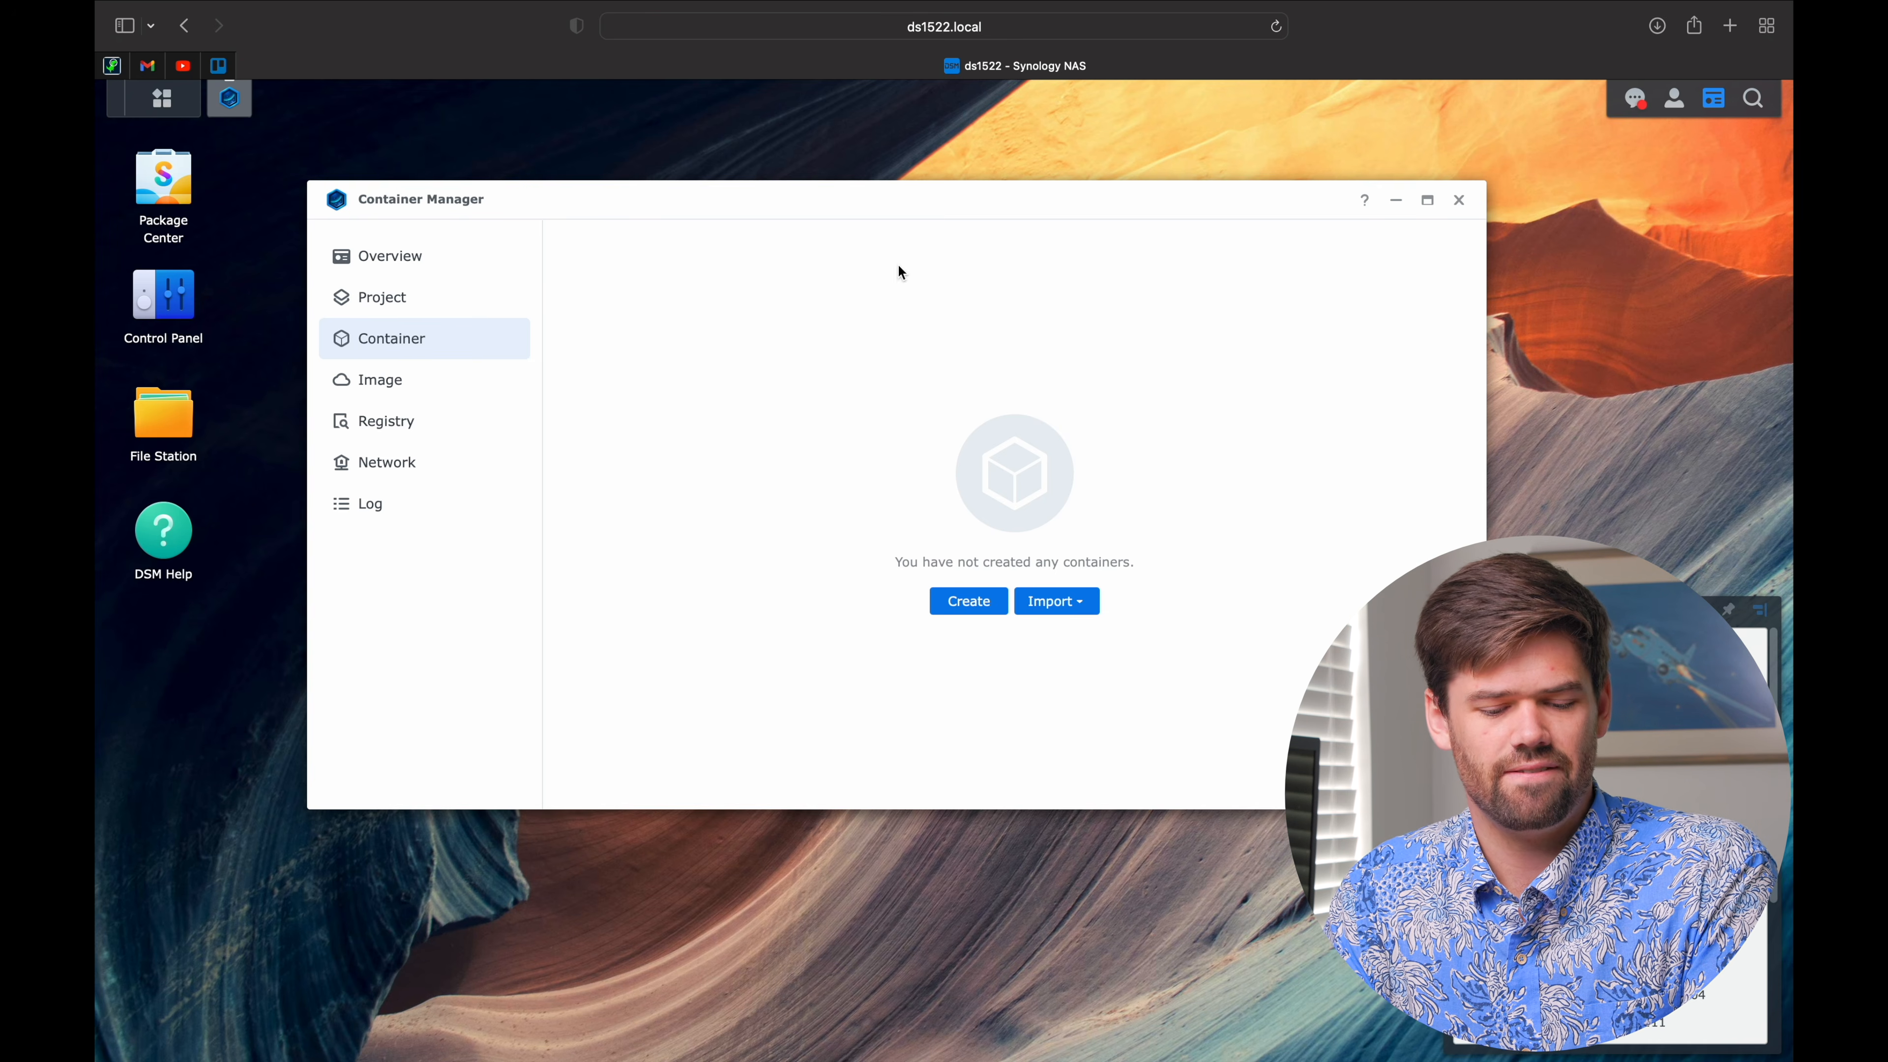
pyautogui.click(451, 296)
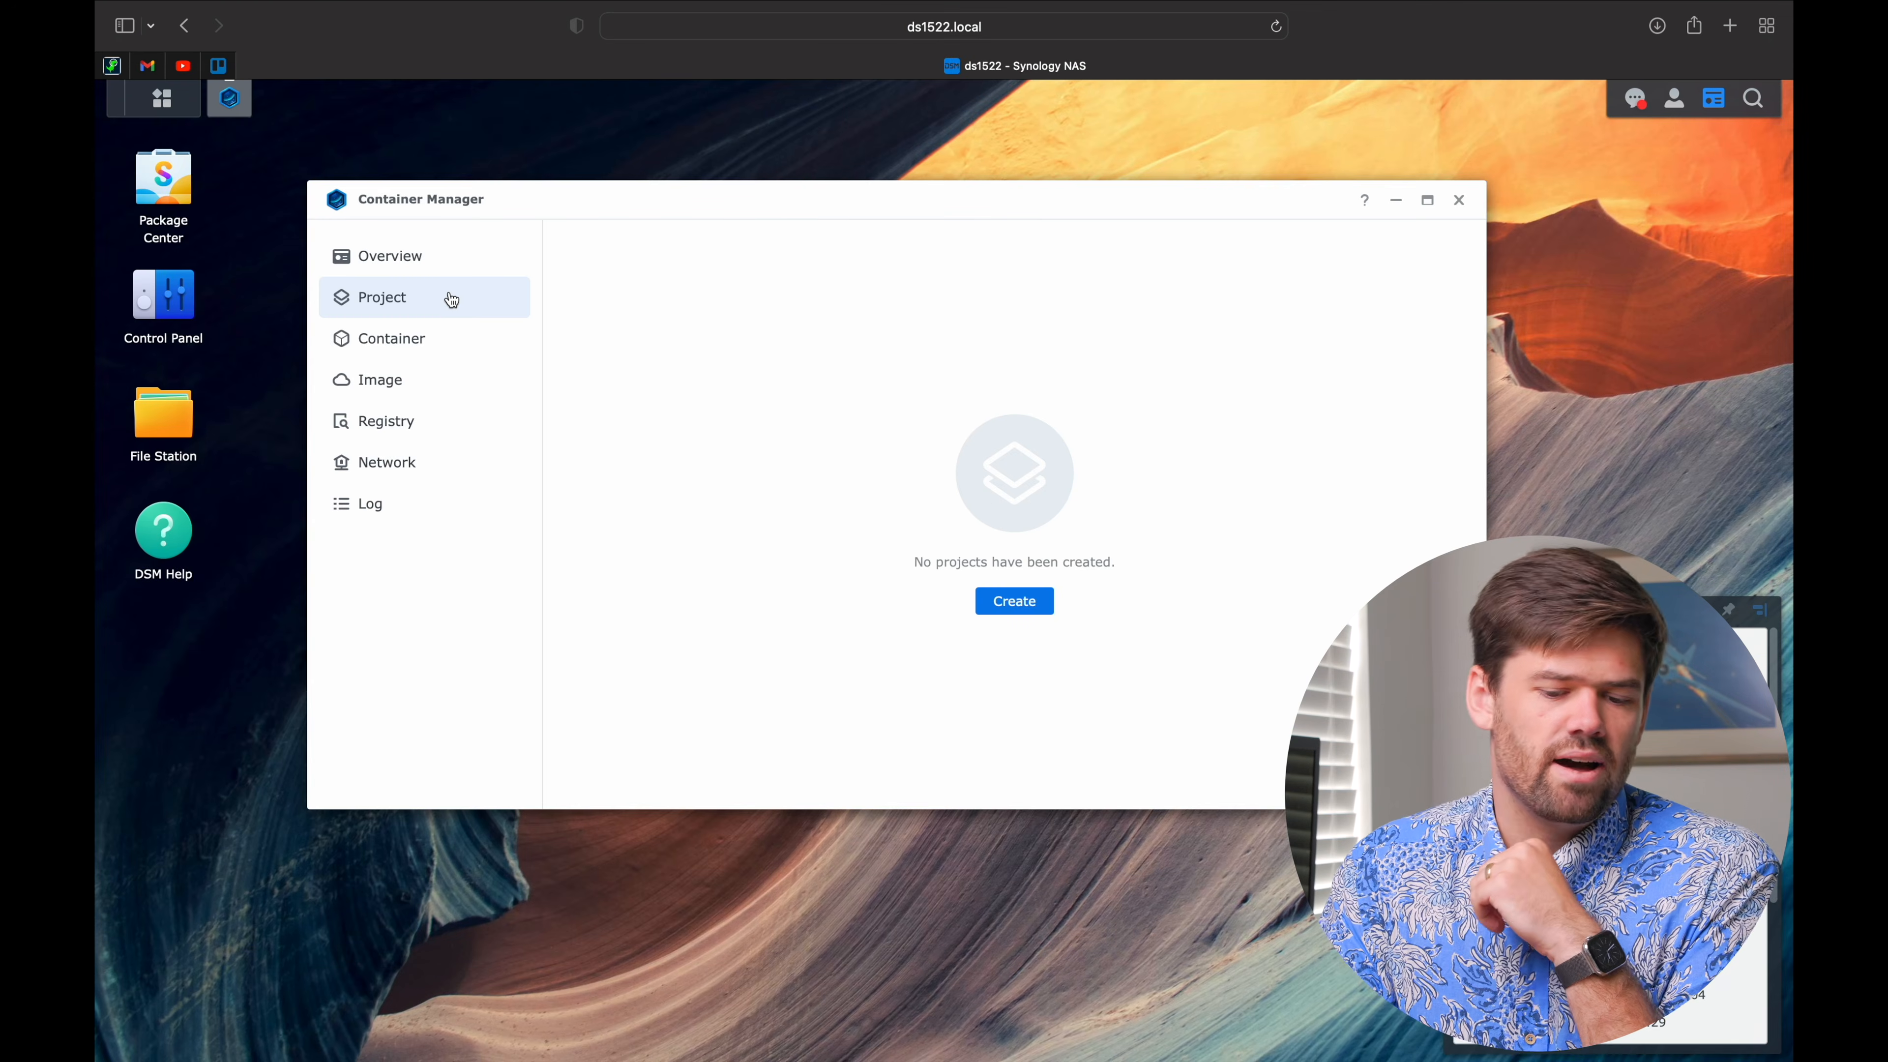
pyautogui.click(401, 260)
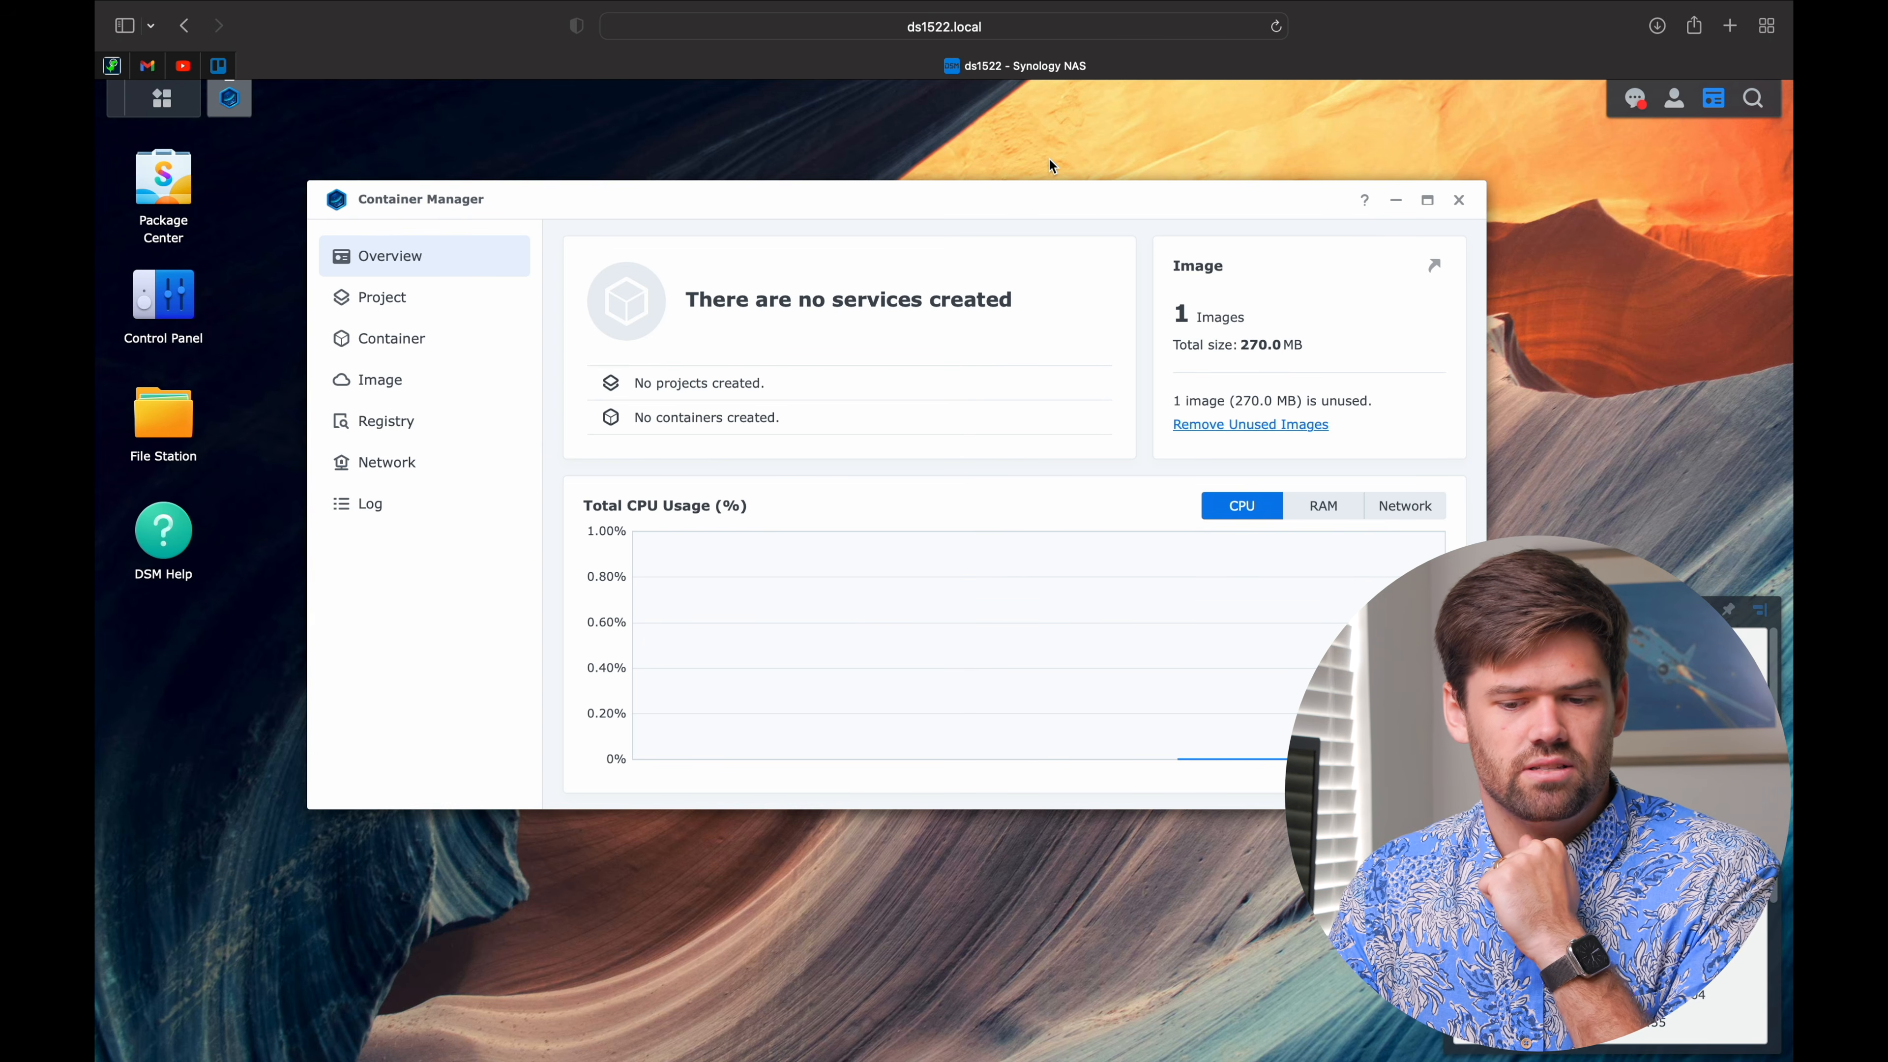
pyautogui.click(399, 394)
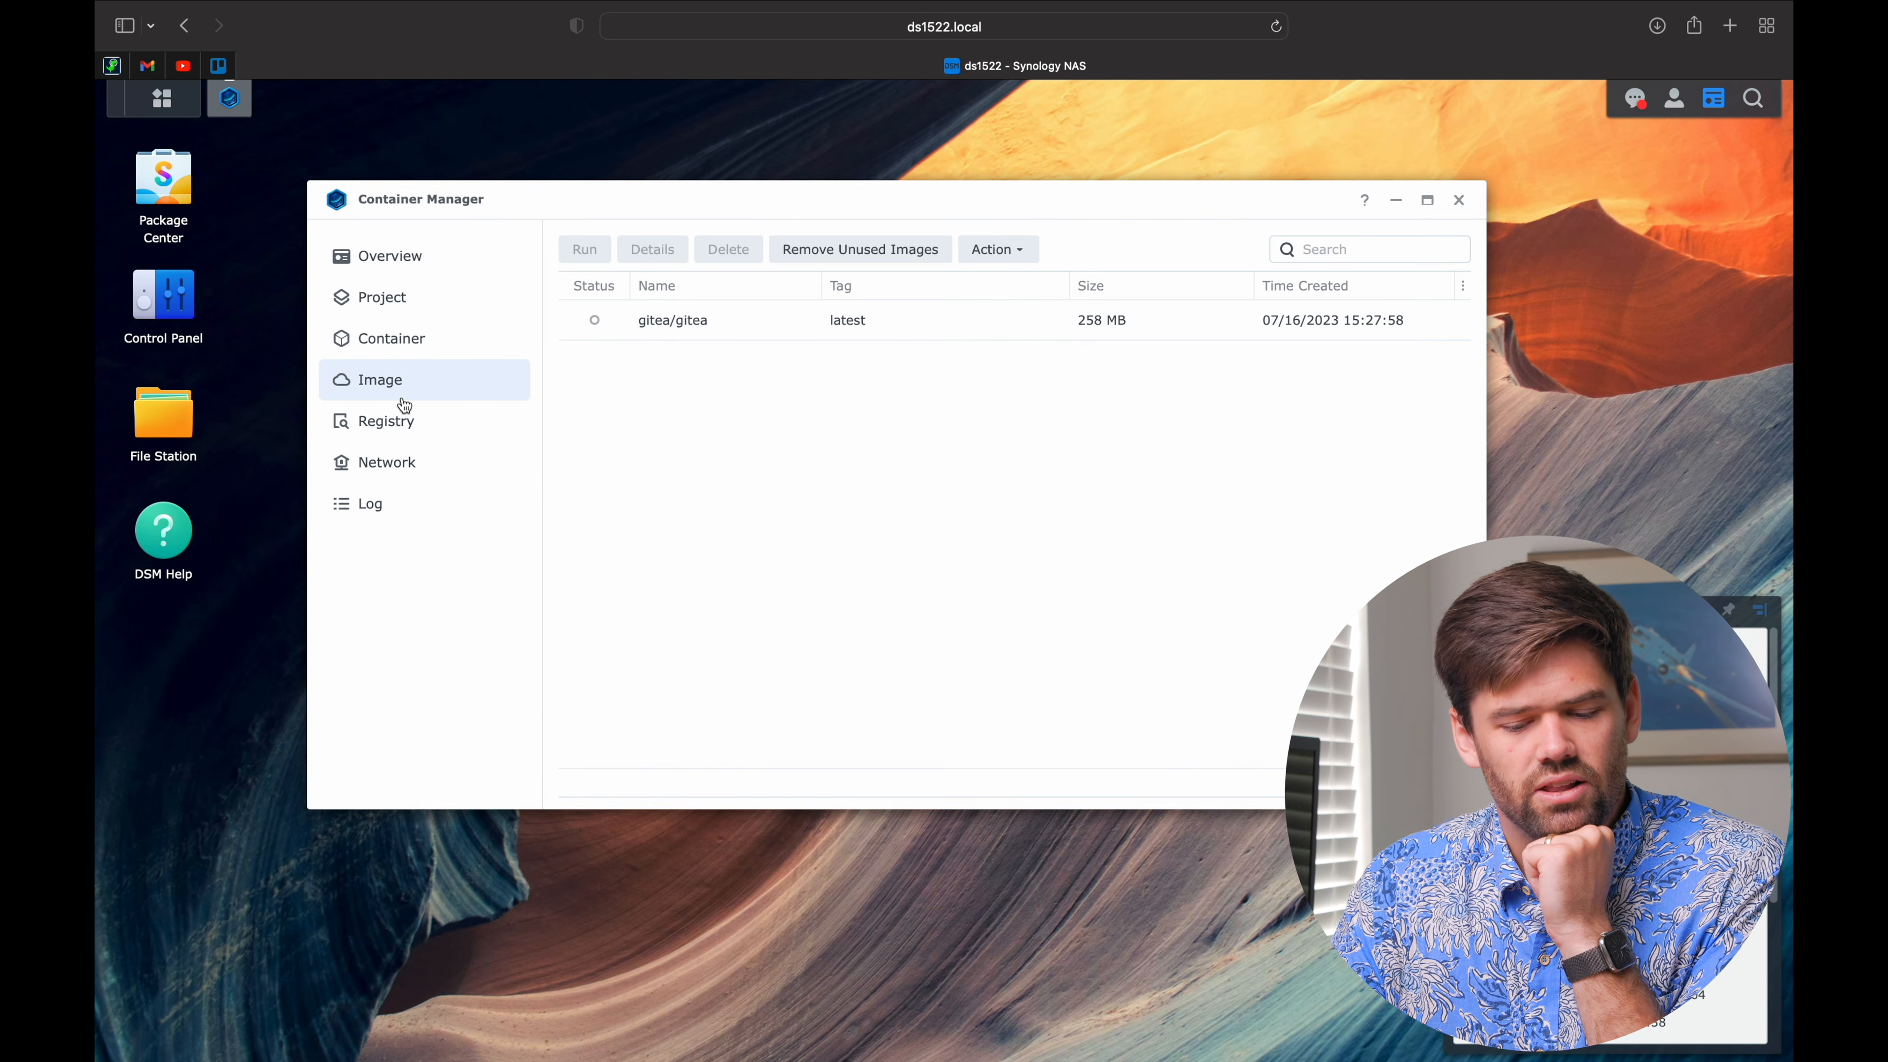
pyautogui.click(746, 334)
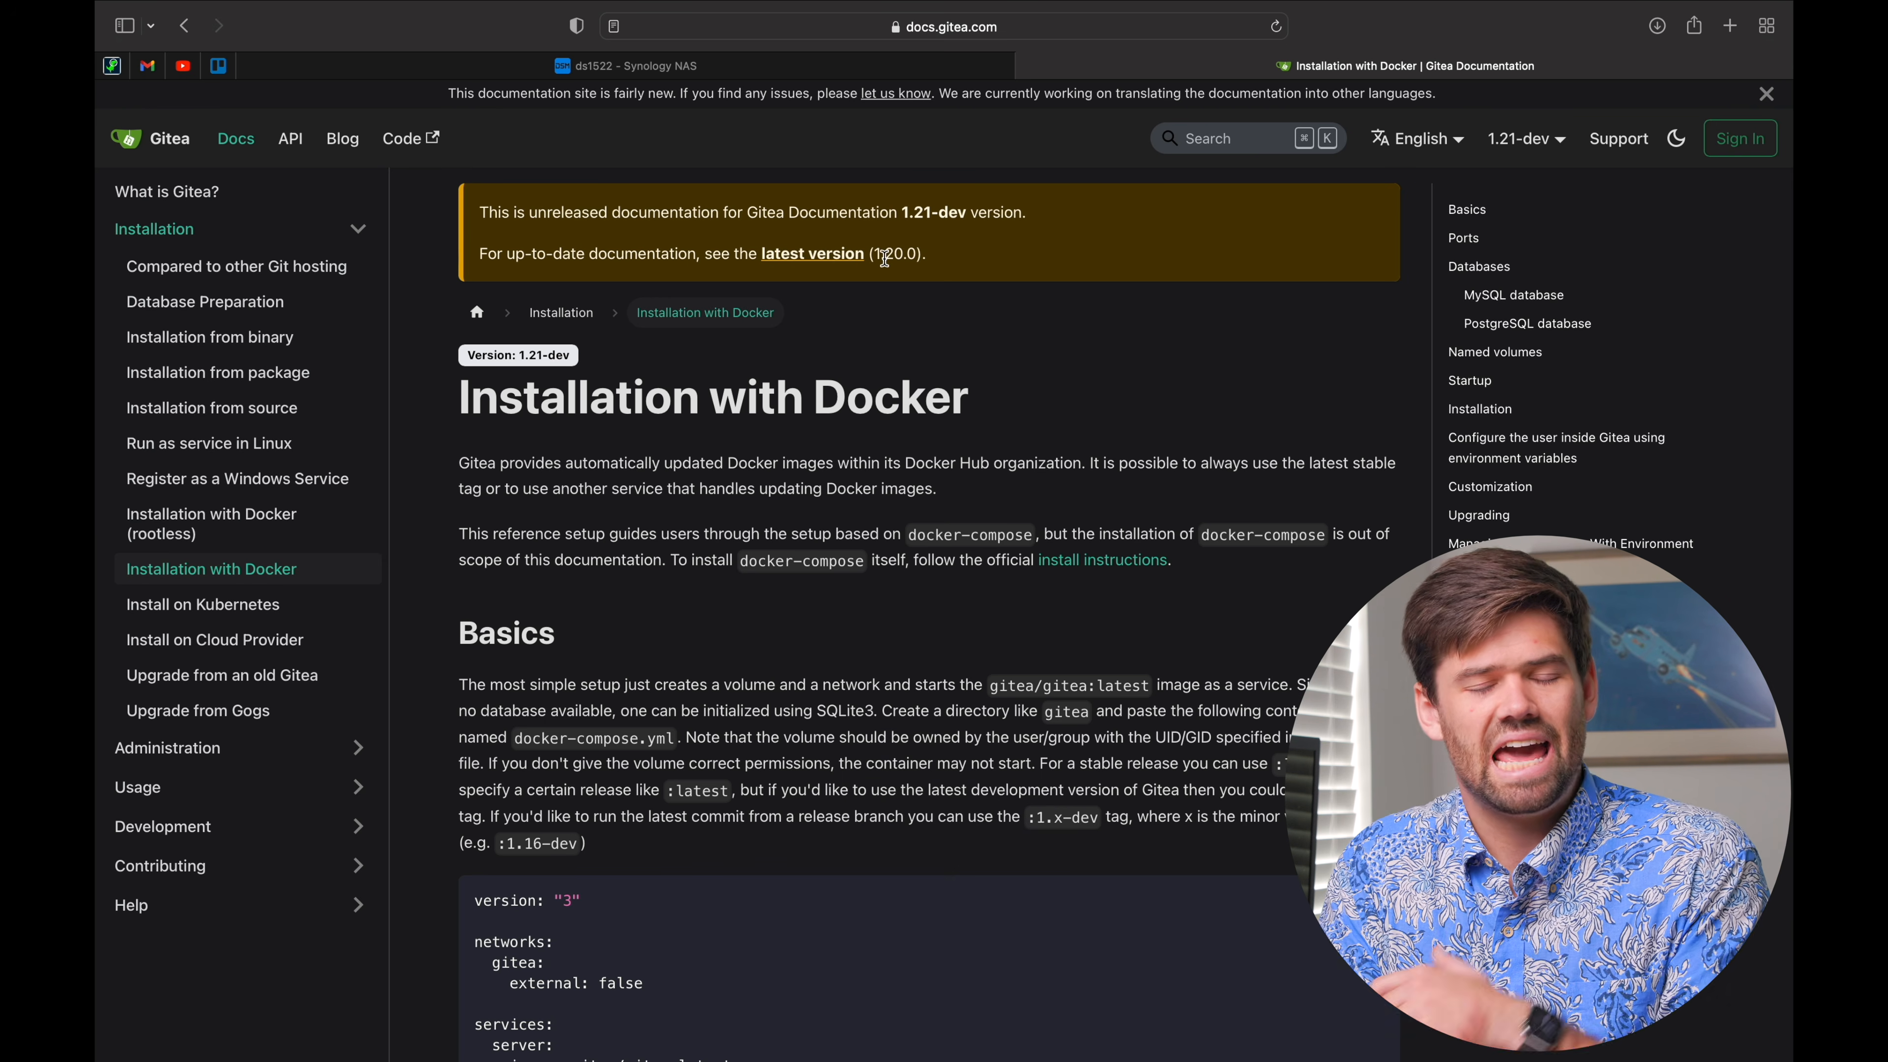
# Step: Scroll the Installation with Docker page down to the docker-compose examples
pyautogui.scroll(-5, 915, 628)
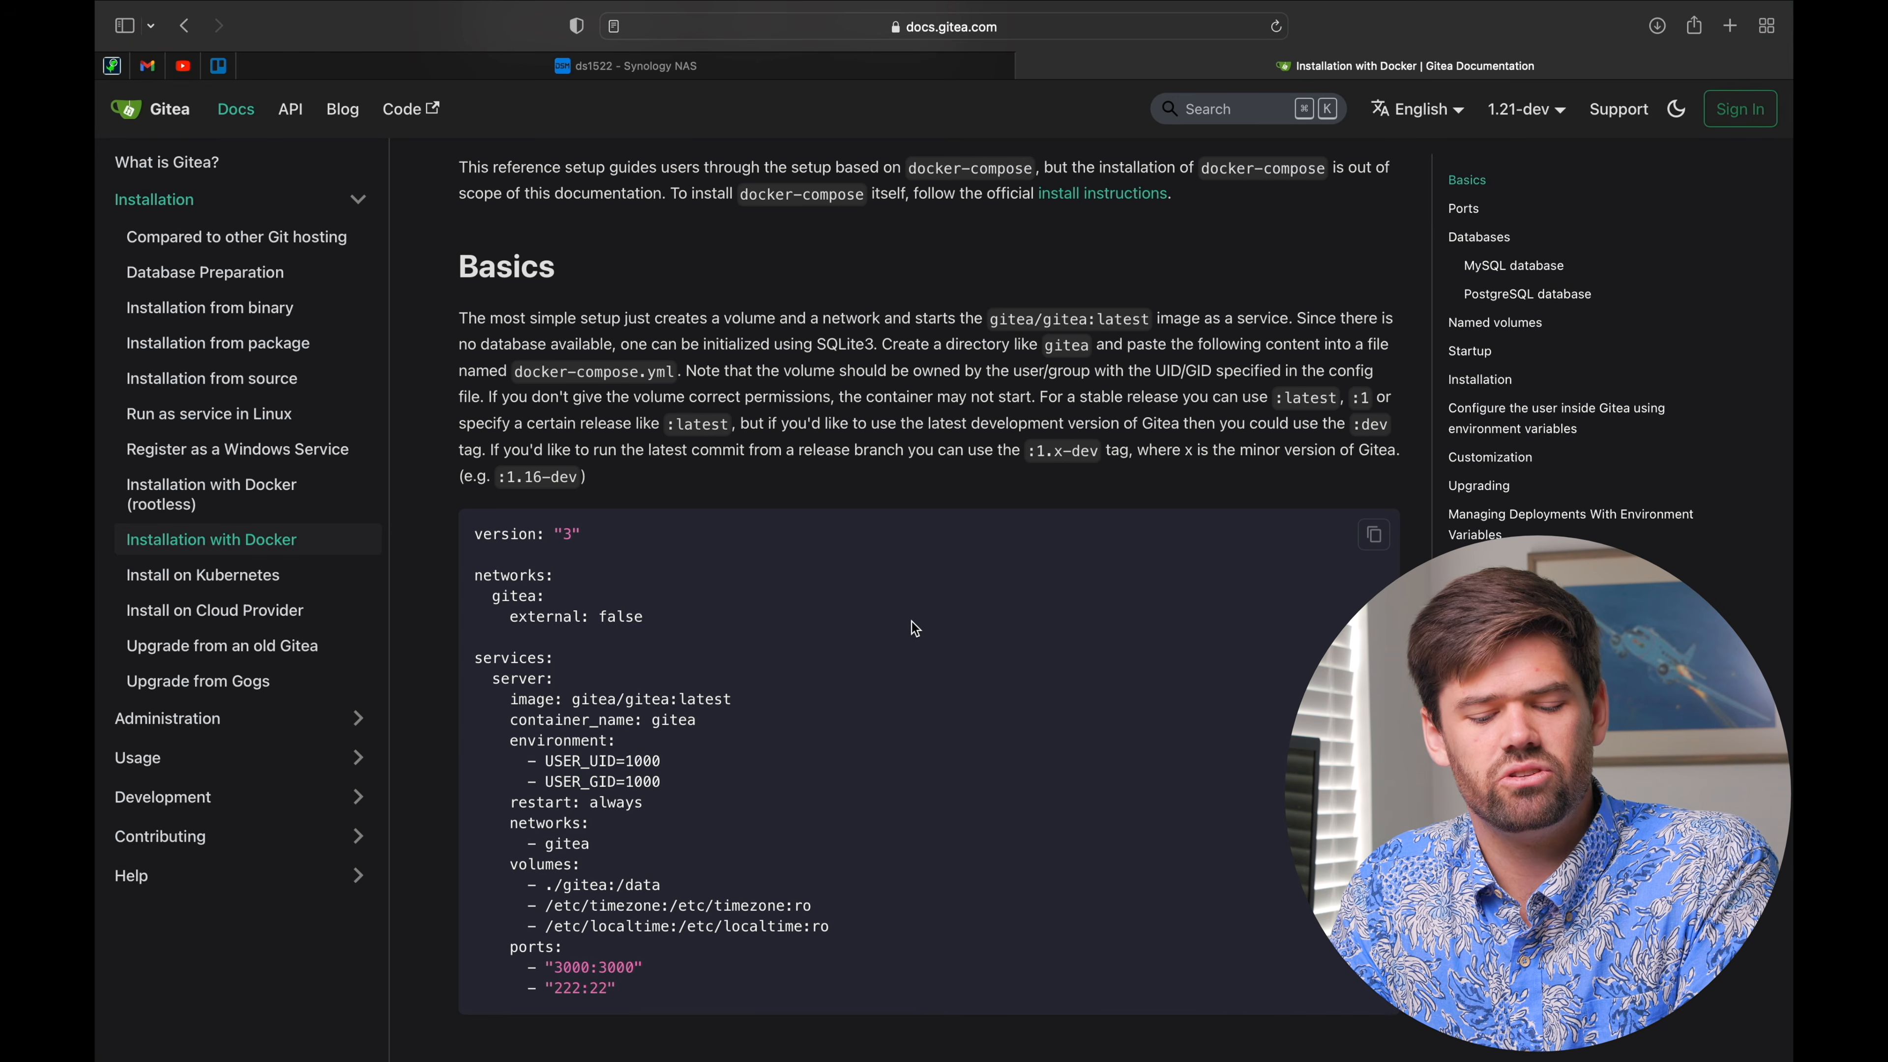
pyautogui.scroll(-1, 915, 628)
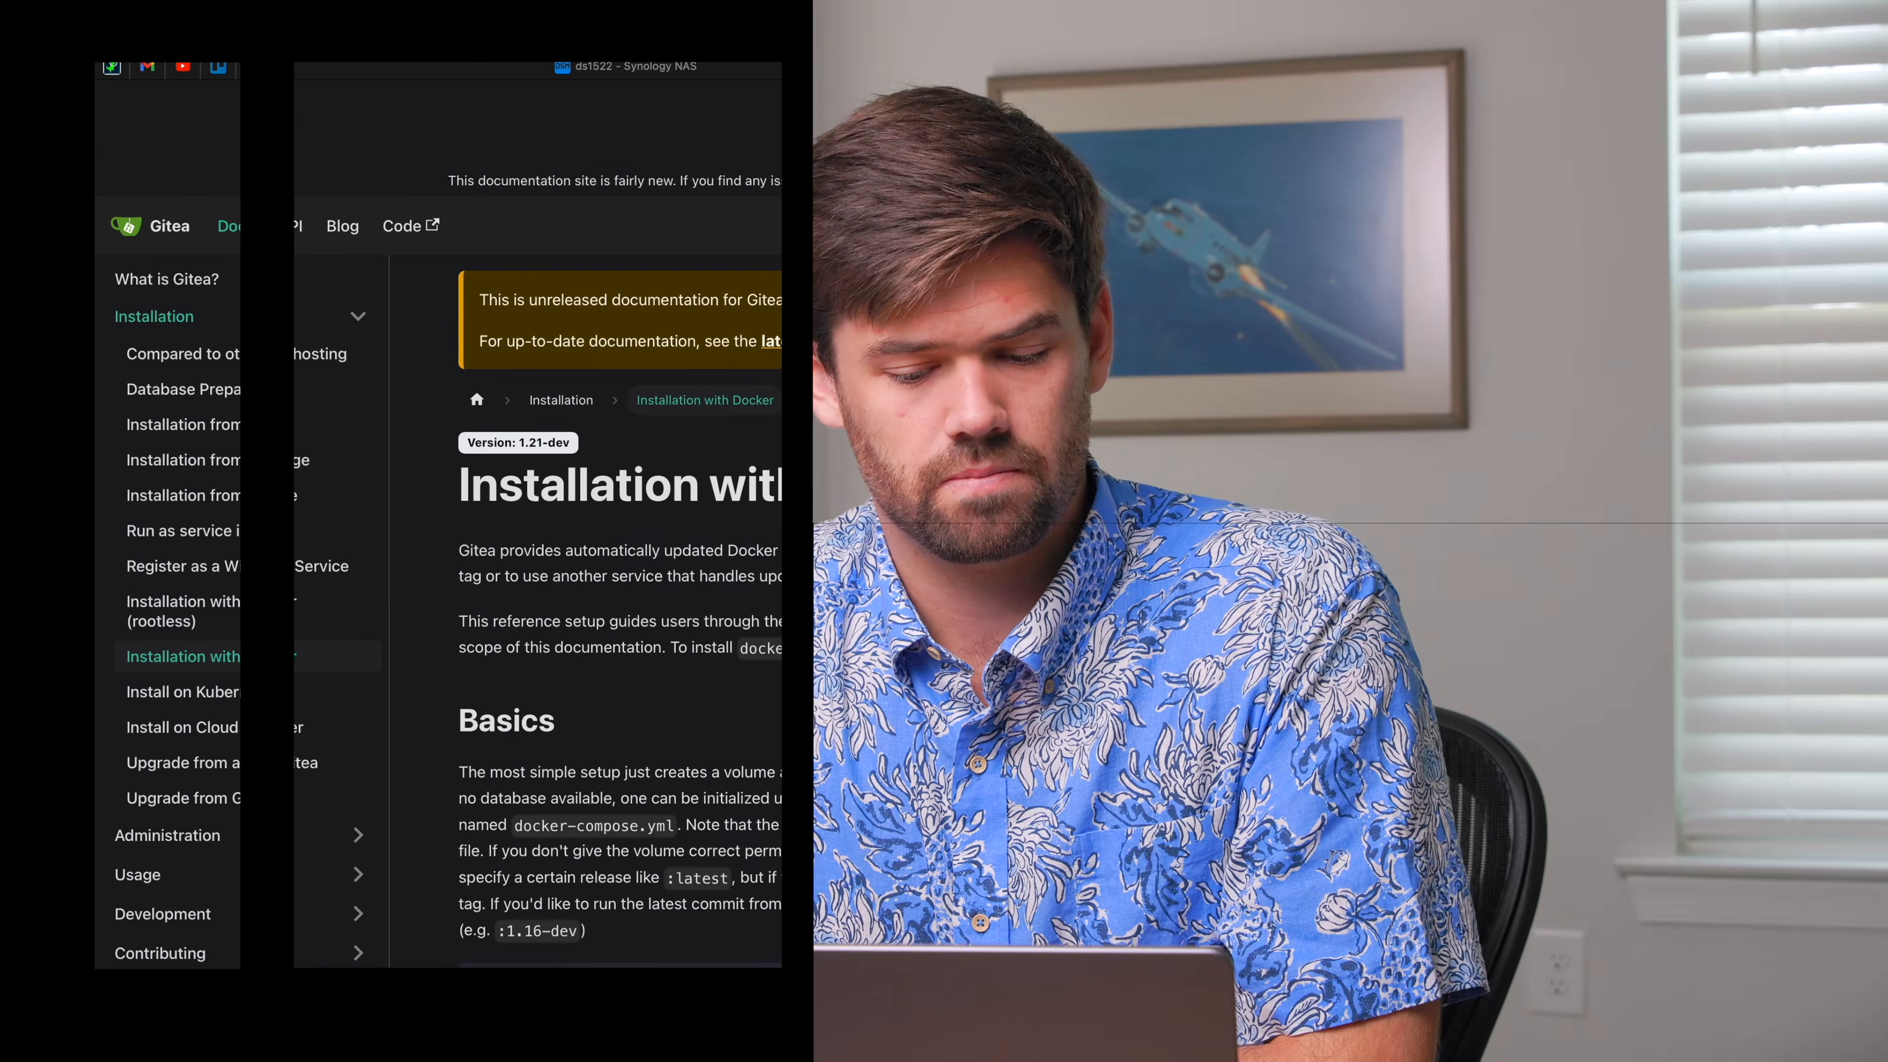
pyautogui.scroll(-20, 822, 365)
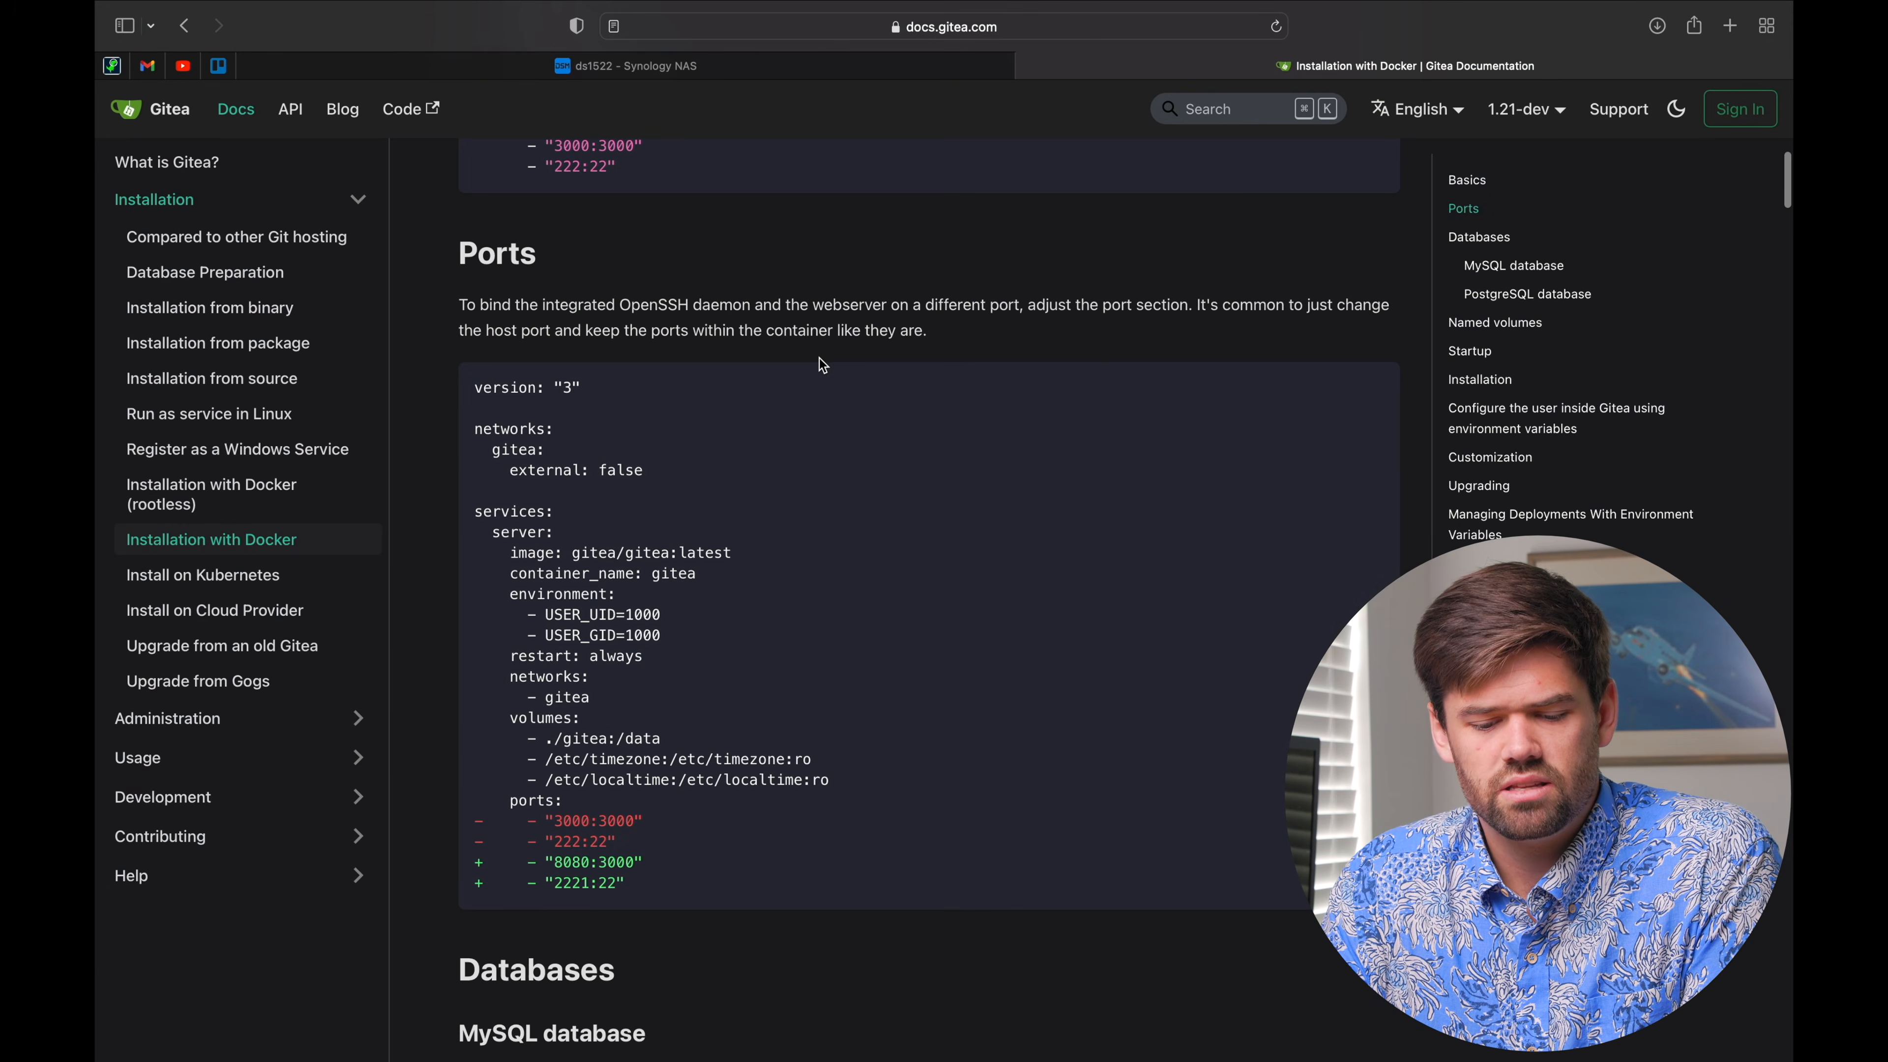
pyautogui.scroll(-10, 822, 364)
pyautogui.scroll(6, 822, 364)
pyautogui.scroll(3, 822, 364)
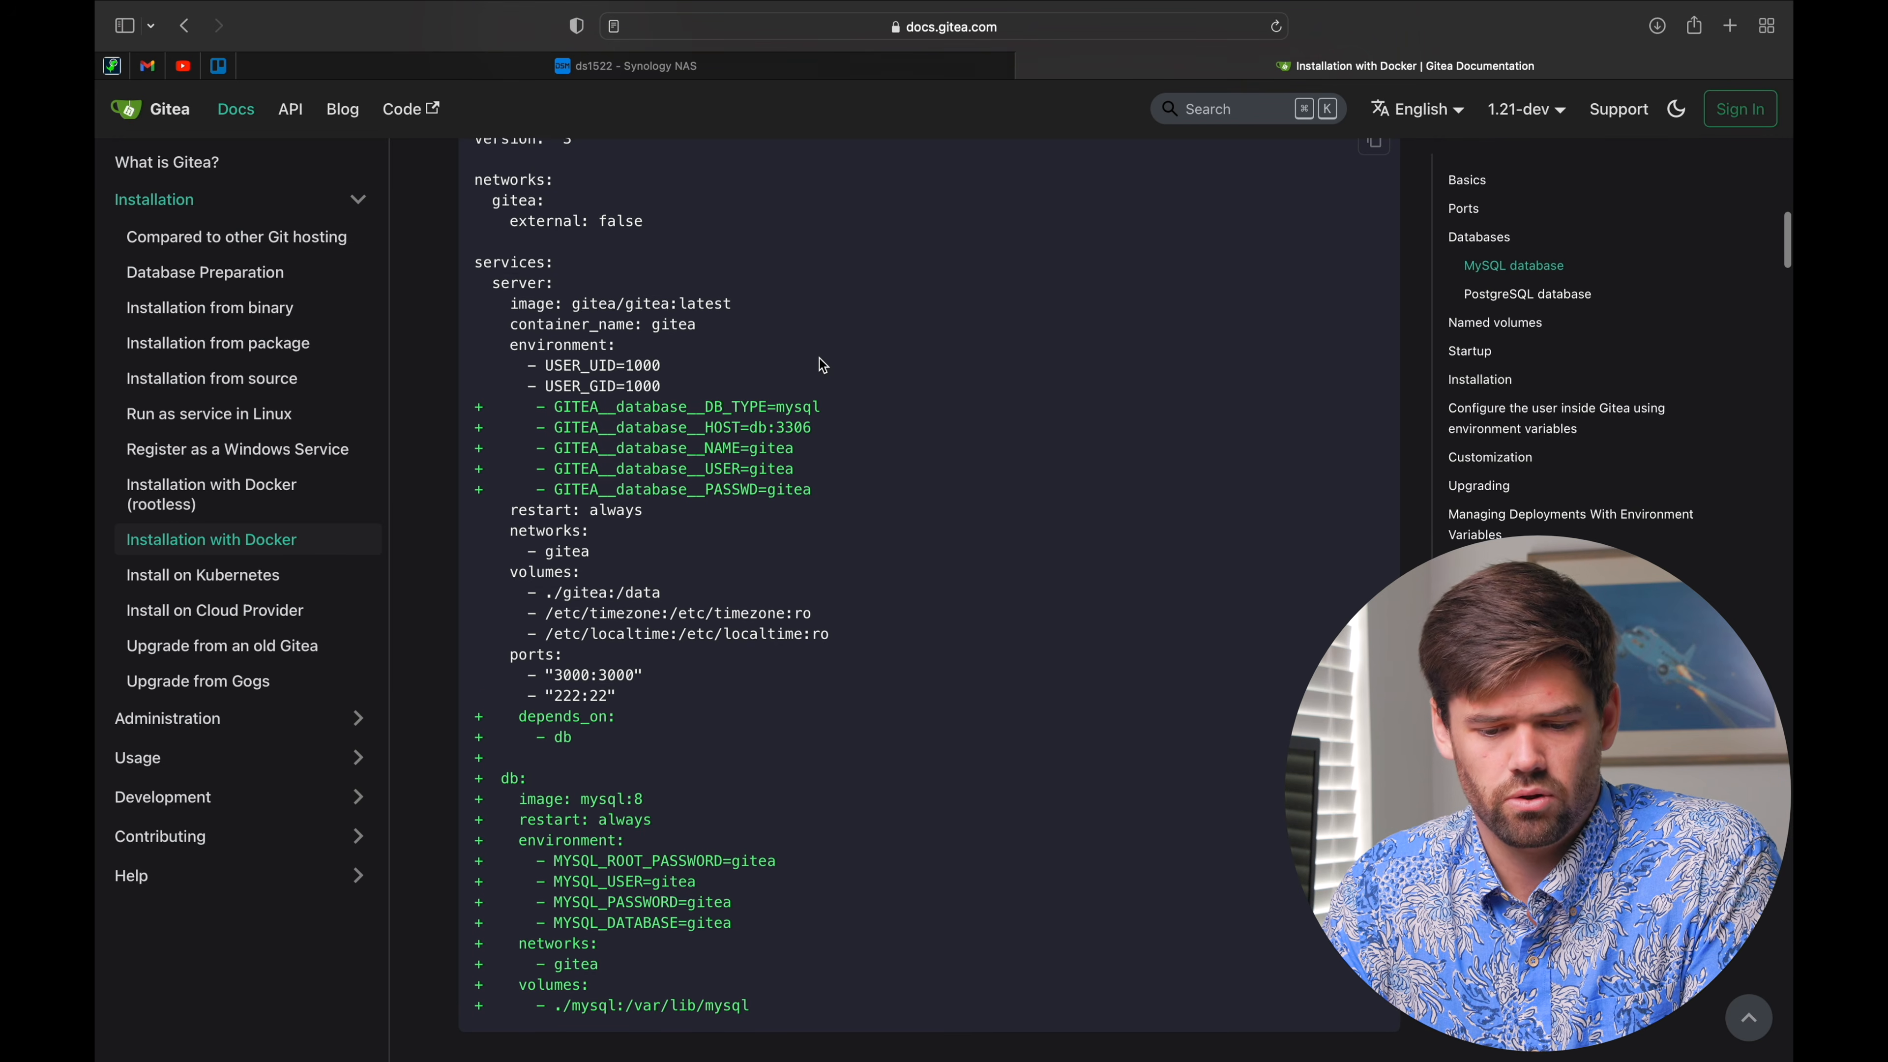
pyautogui.scroll(2, 822, 364)
pyautogui.scroll(-6, 743, 379)
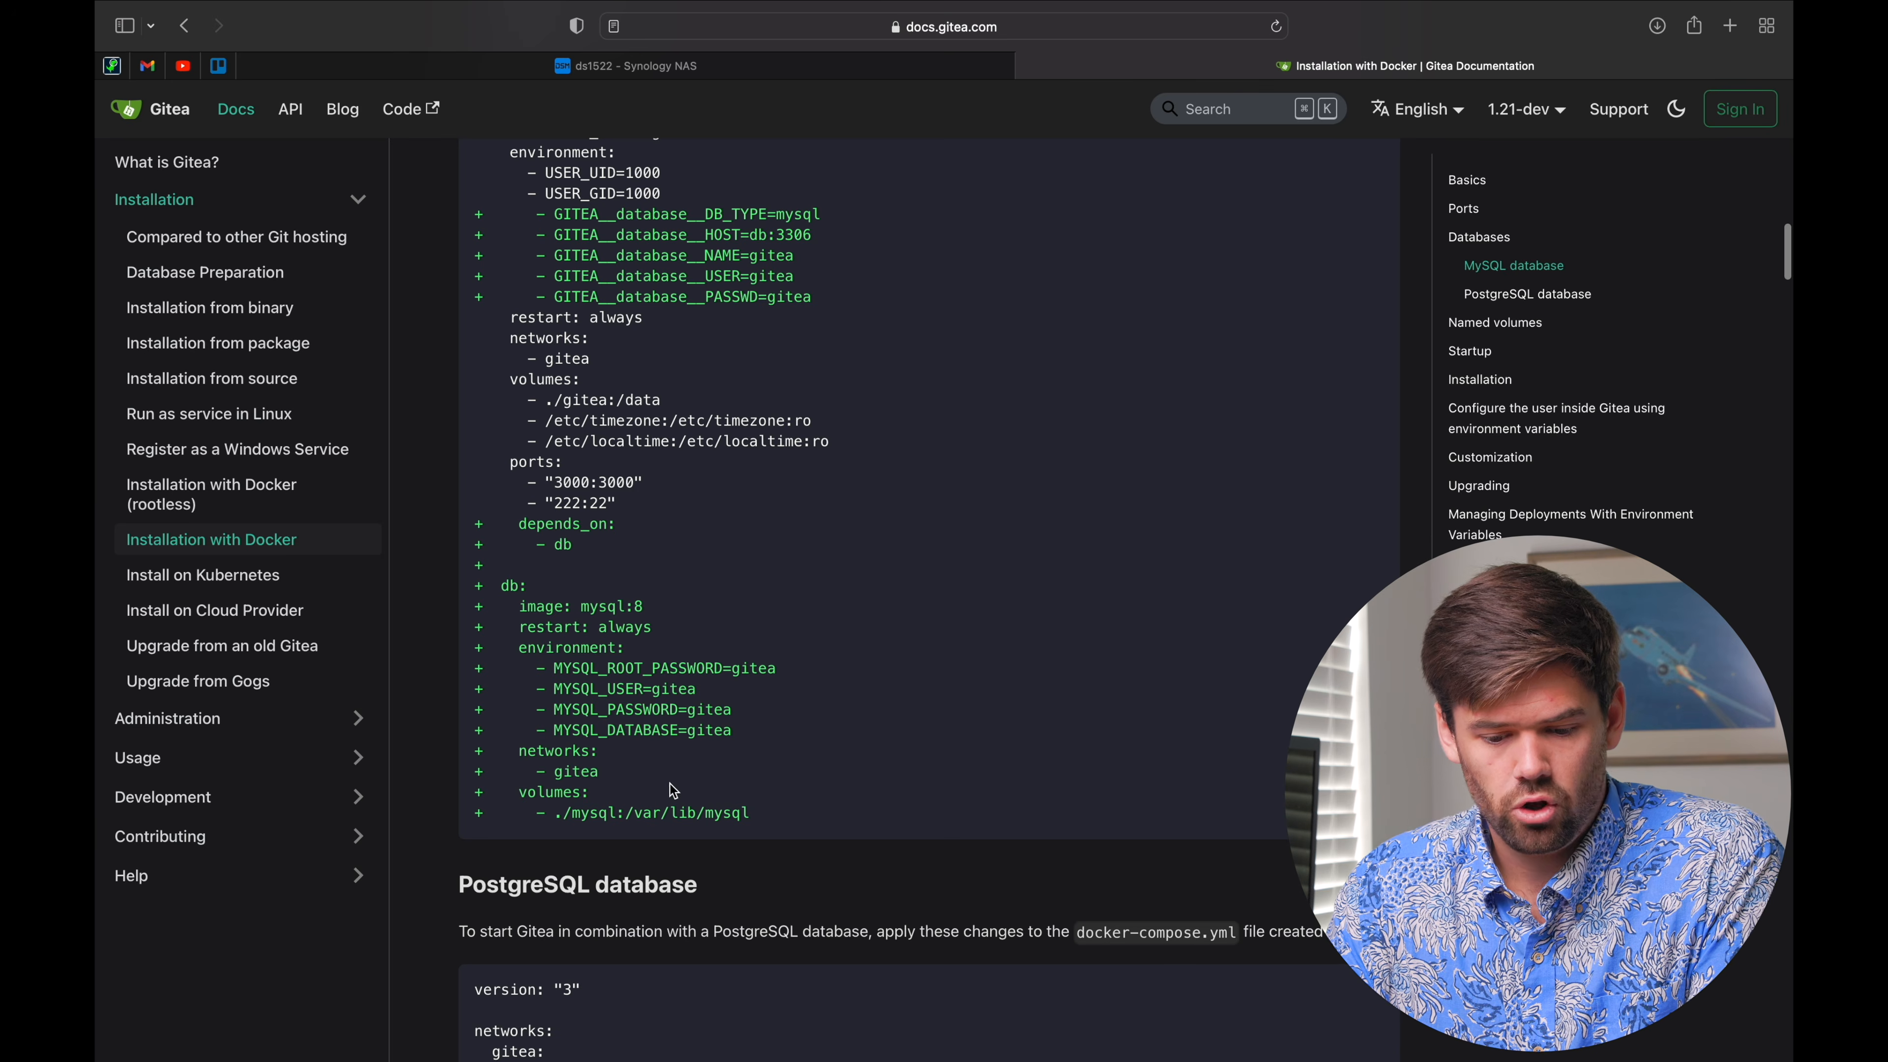
# Step: Highlight the MySQL example's server, depends_on and db blocks to study the compose setup
pyautogui.moveTo(747, 813); pyautogui.dragTo(456, 599)
pyautogui.click(557, 558)
pyautogui.scroll(5, 593, 544)
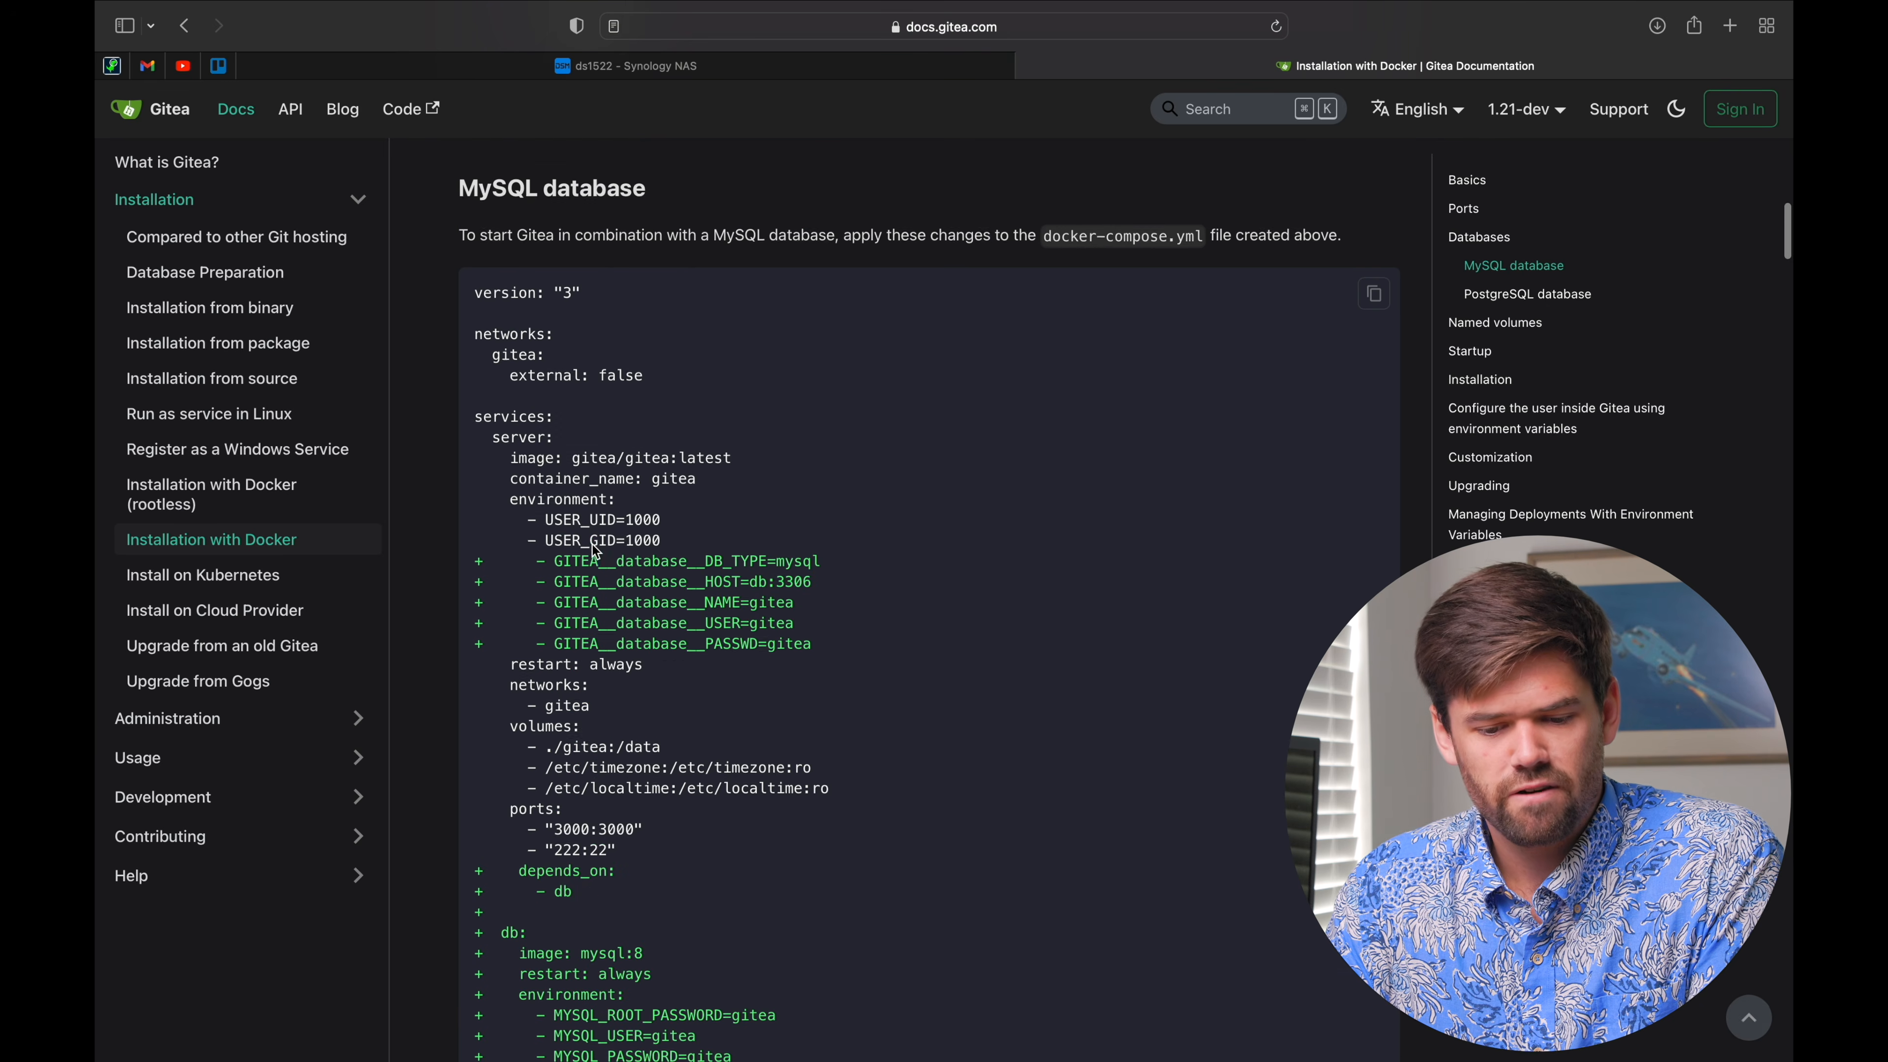
pyautogui.scroll(-2, 592, 544)
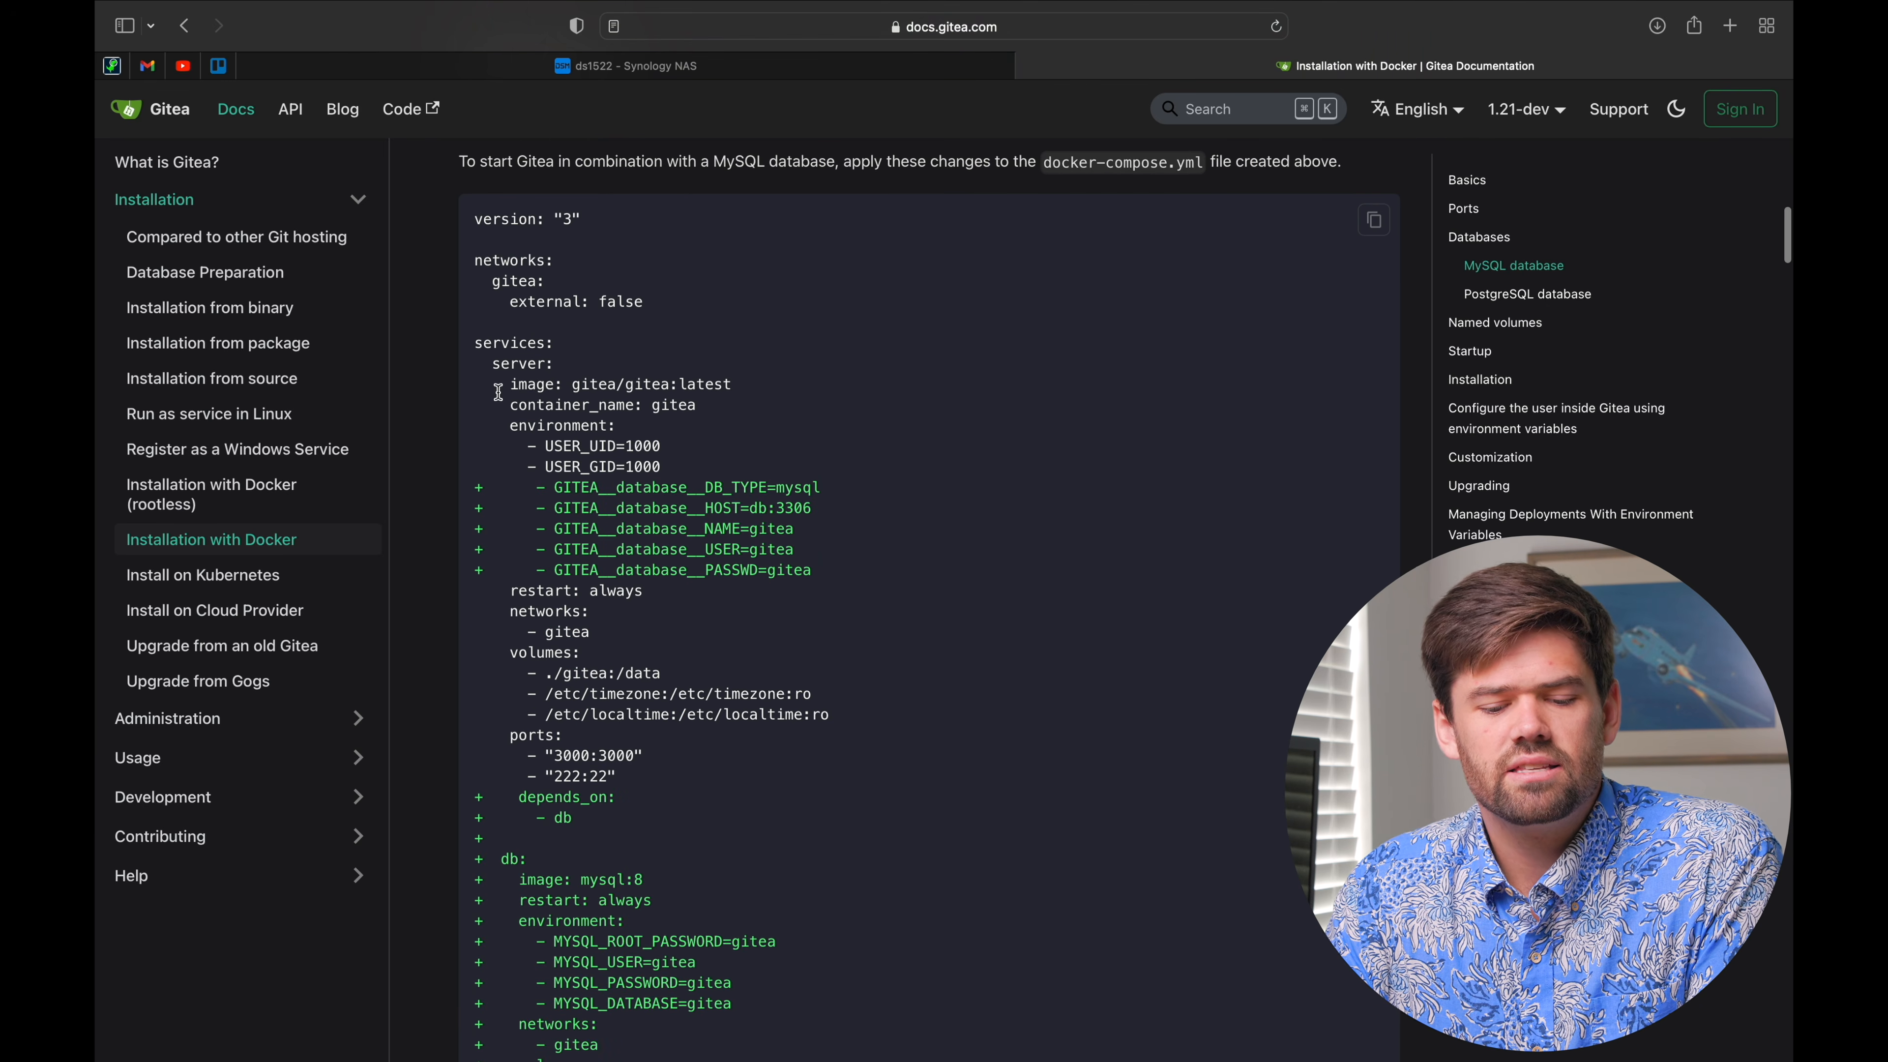
pyautogui.moveTo(512, 384); pyautogui.dragTo(694, 780)
pyautogui.click(690, 774)
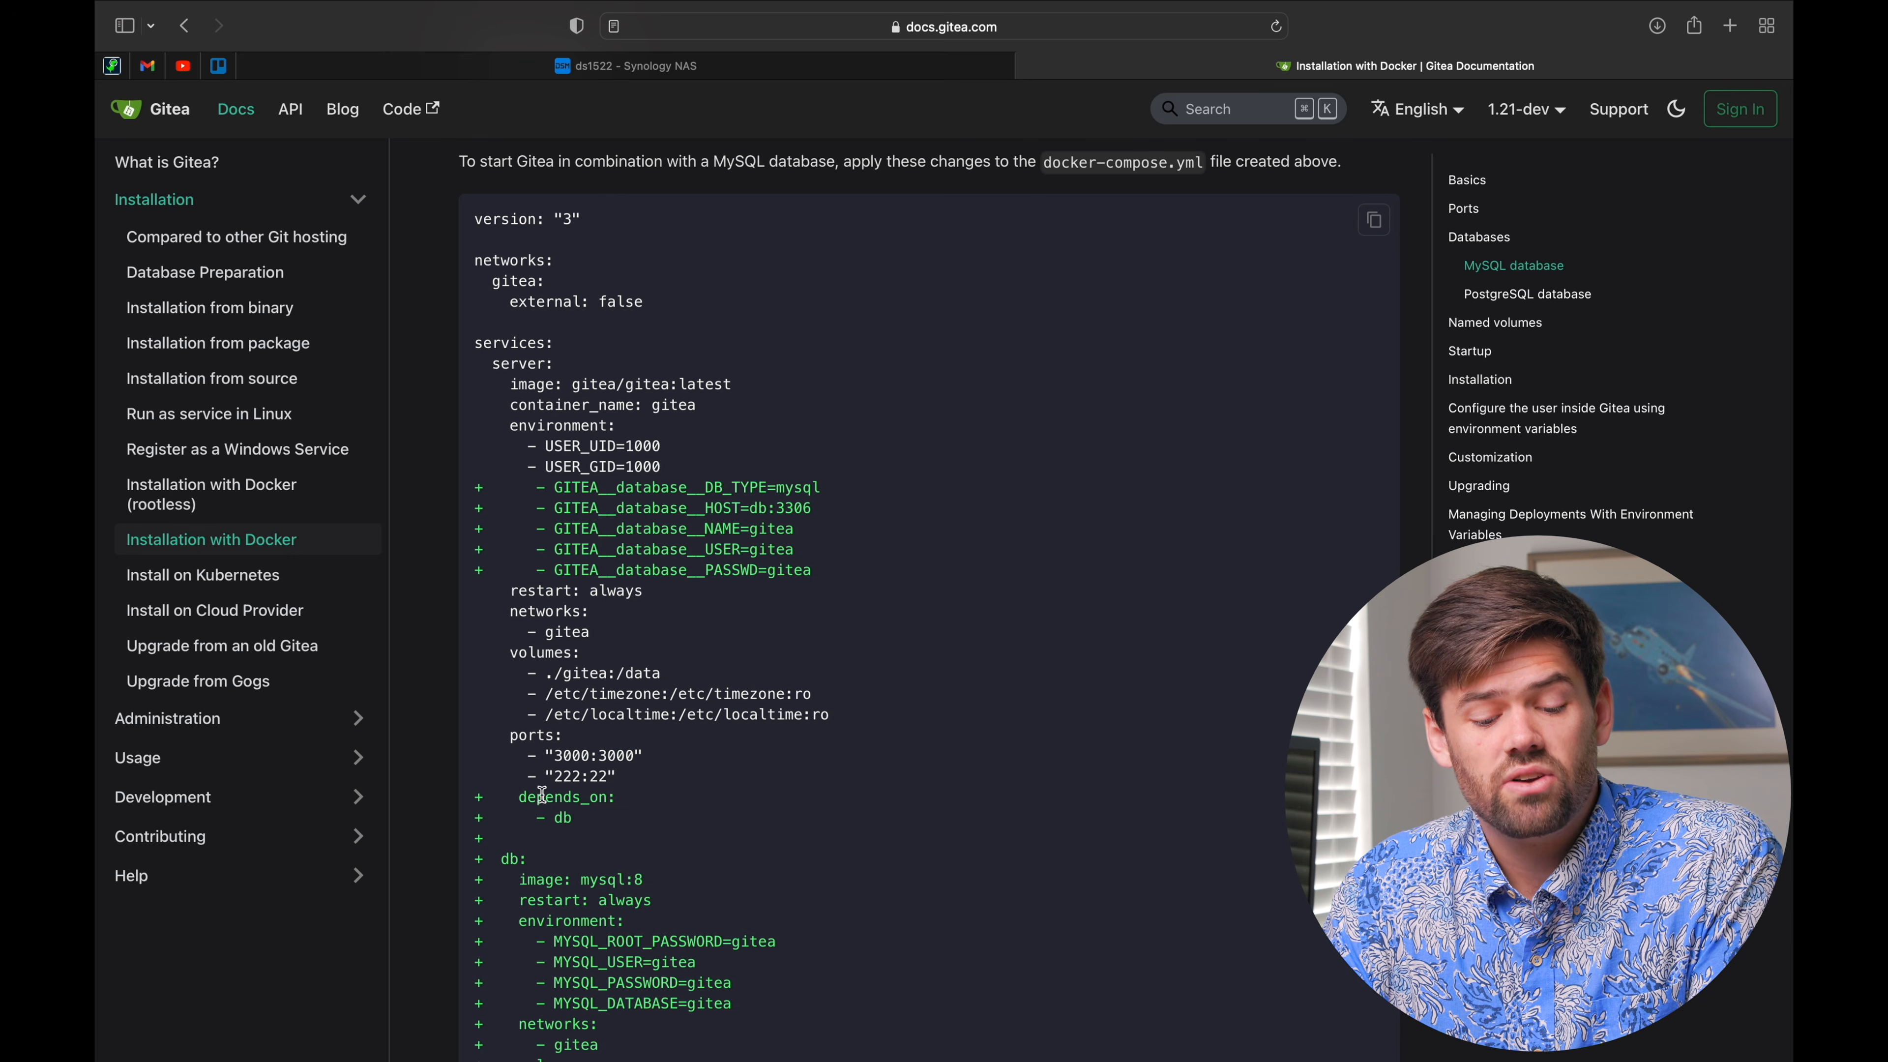
pyautogui.moveTo(519, 797); pyautogui.dragTo(678, 816)
pyautogui.click(678, 817)
pyautogui.scroll(-2, 674, 814)
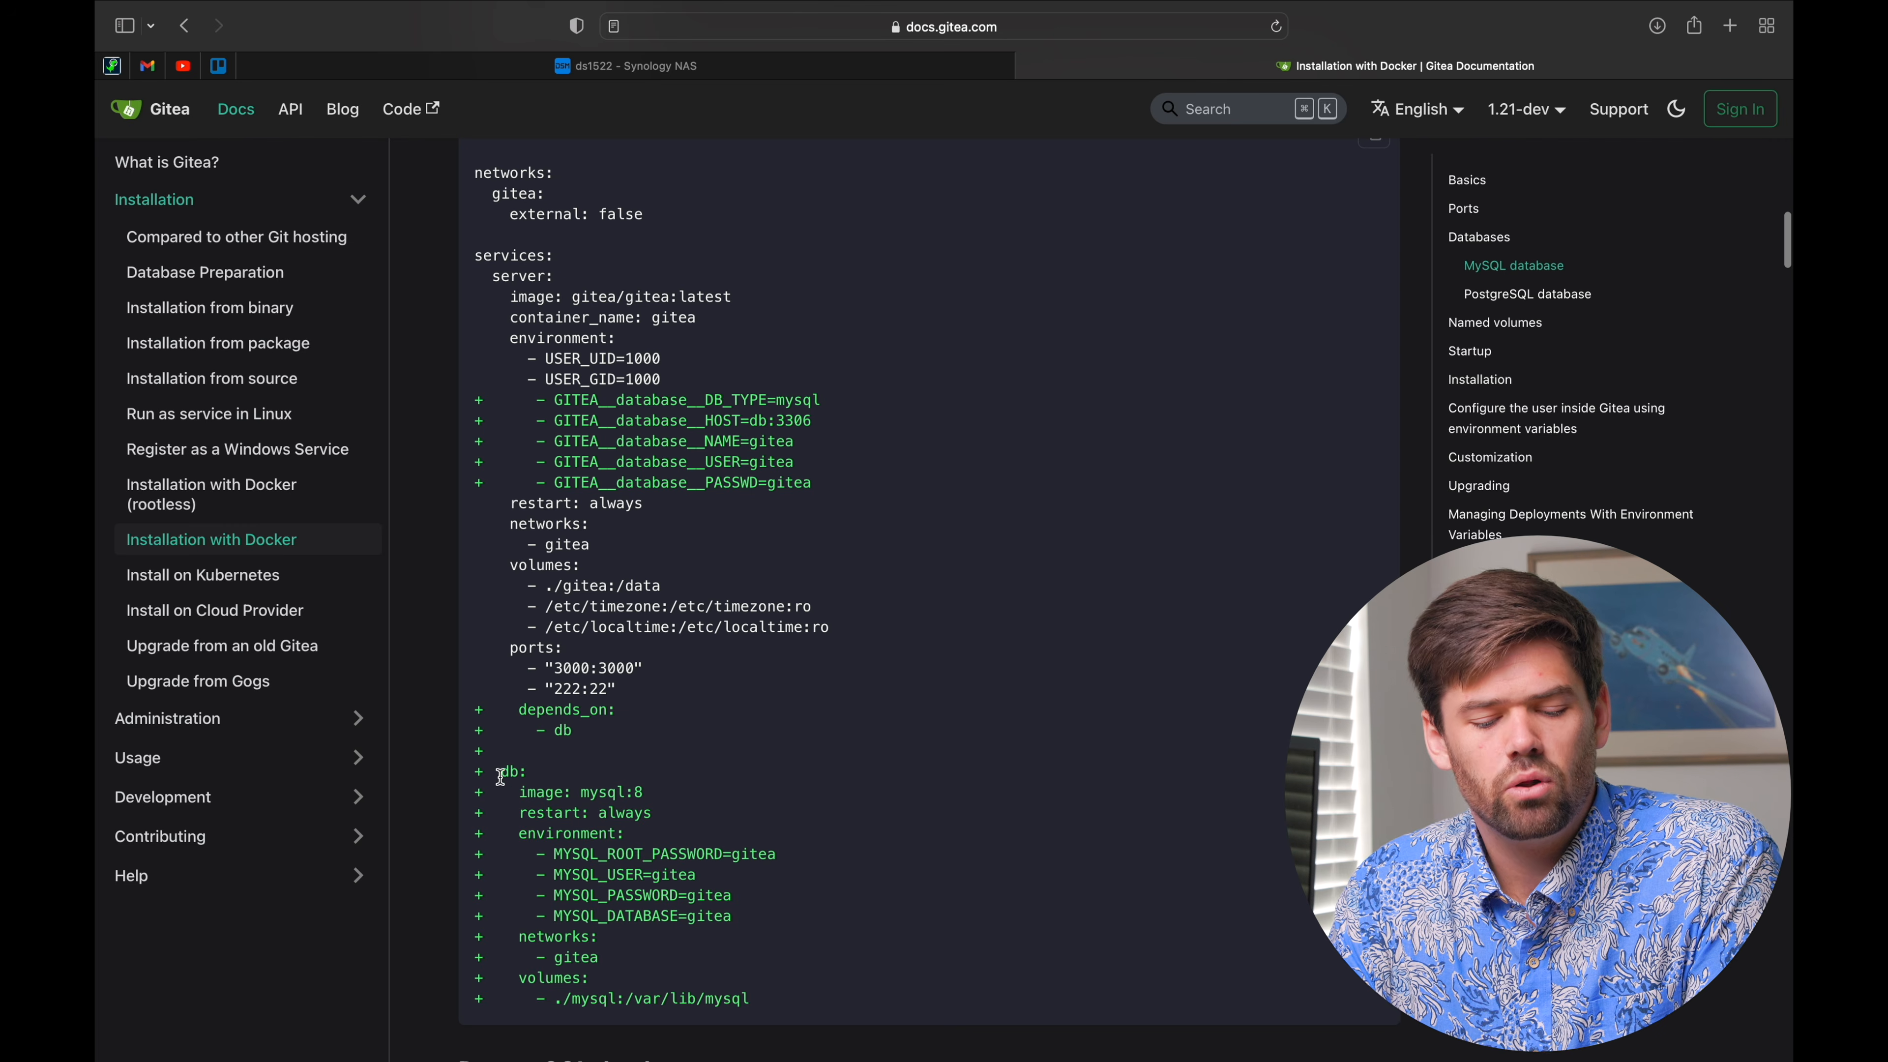
pyautogui.moveTo(502, 779); pyautogui.dragTo(804, 863)
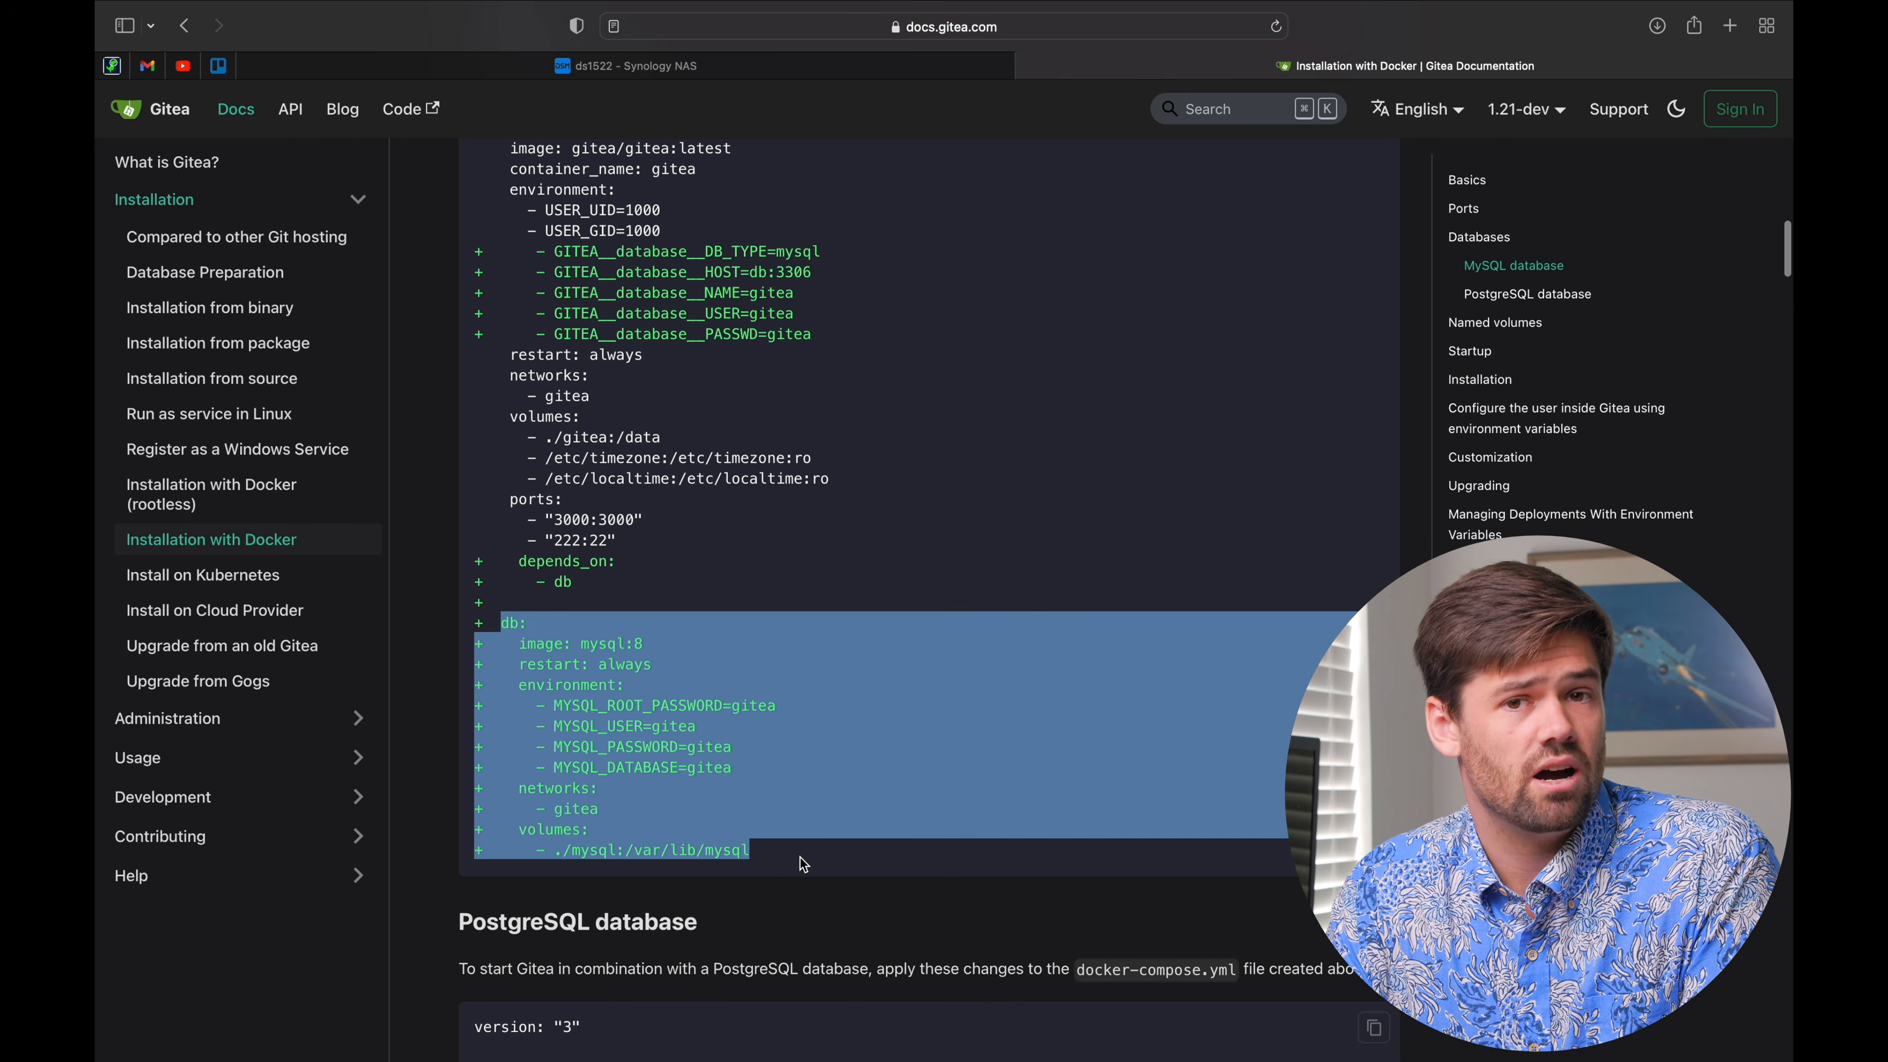
pyautogui.scroll(1, 815, 580)
pyautogui.click(815, 581)
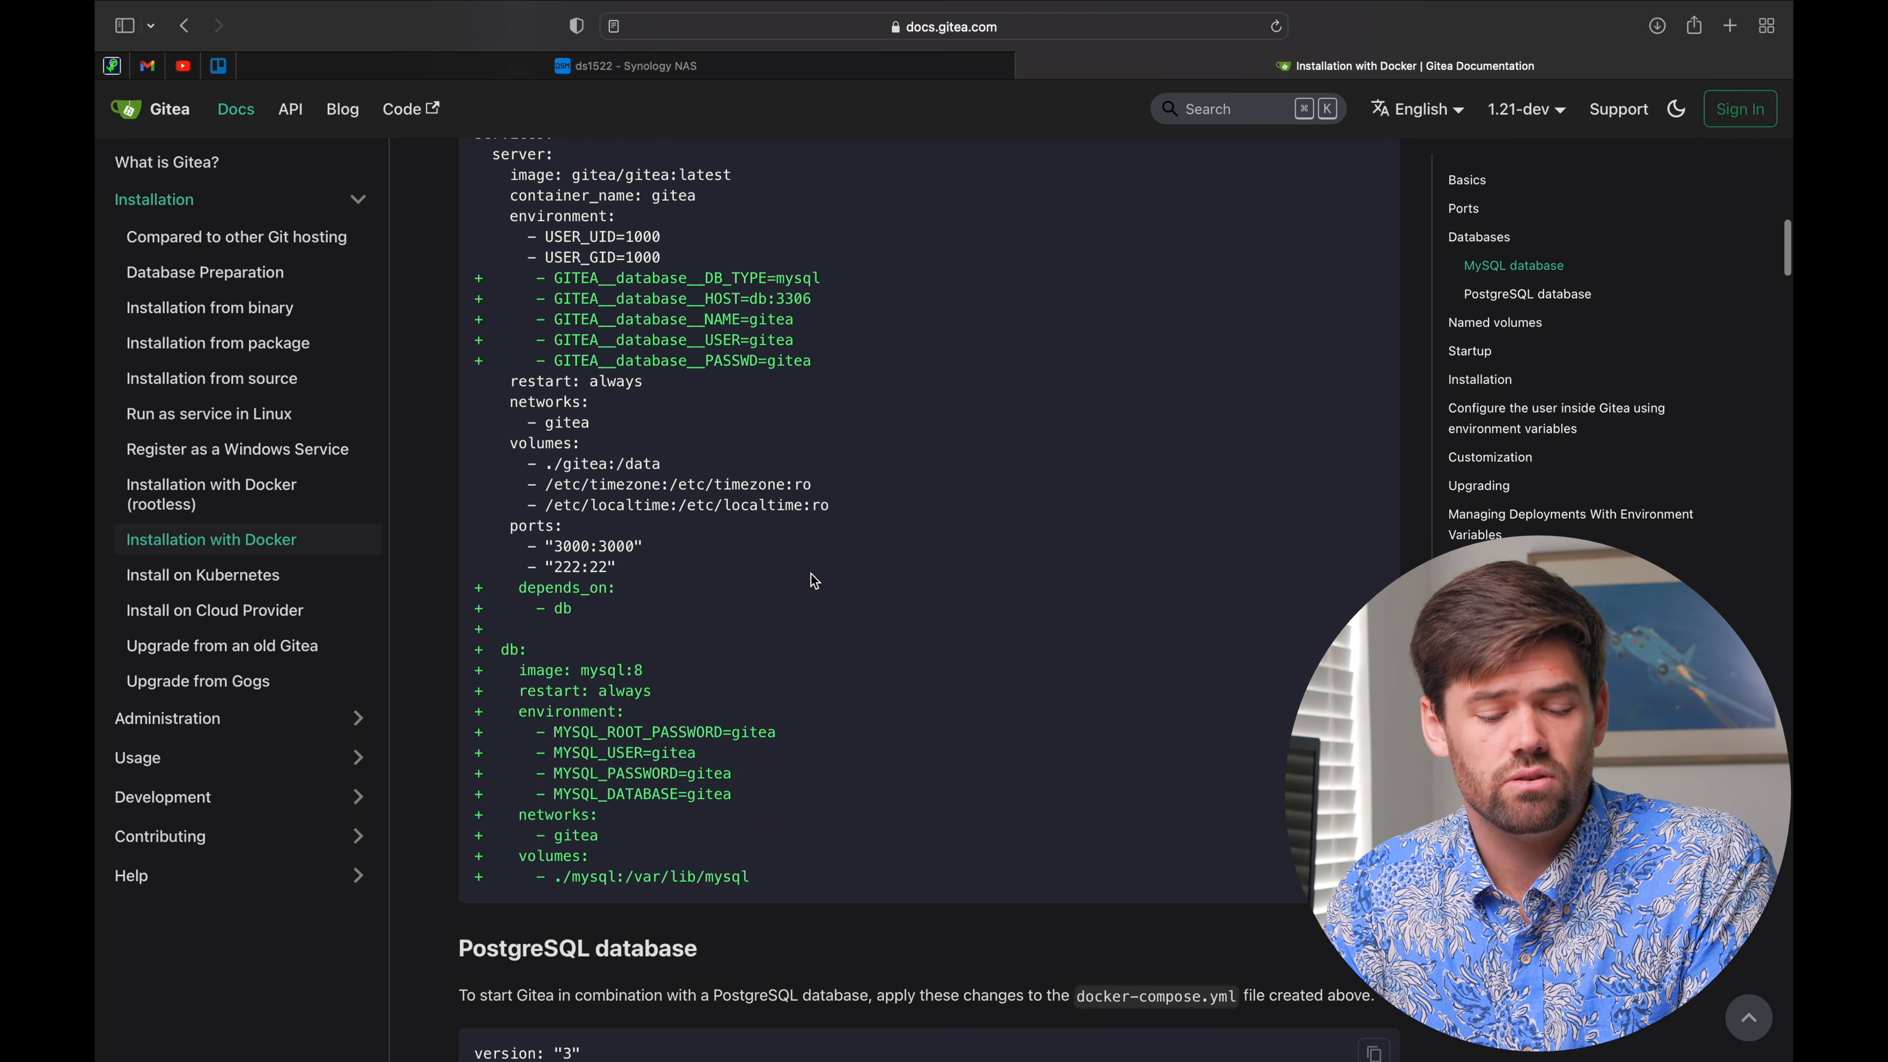
pyautogui.scroll(-15, 815, 581)
pyautogui.scroll(-10, 810, 570)
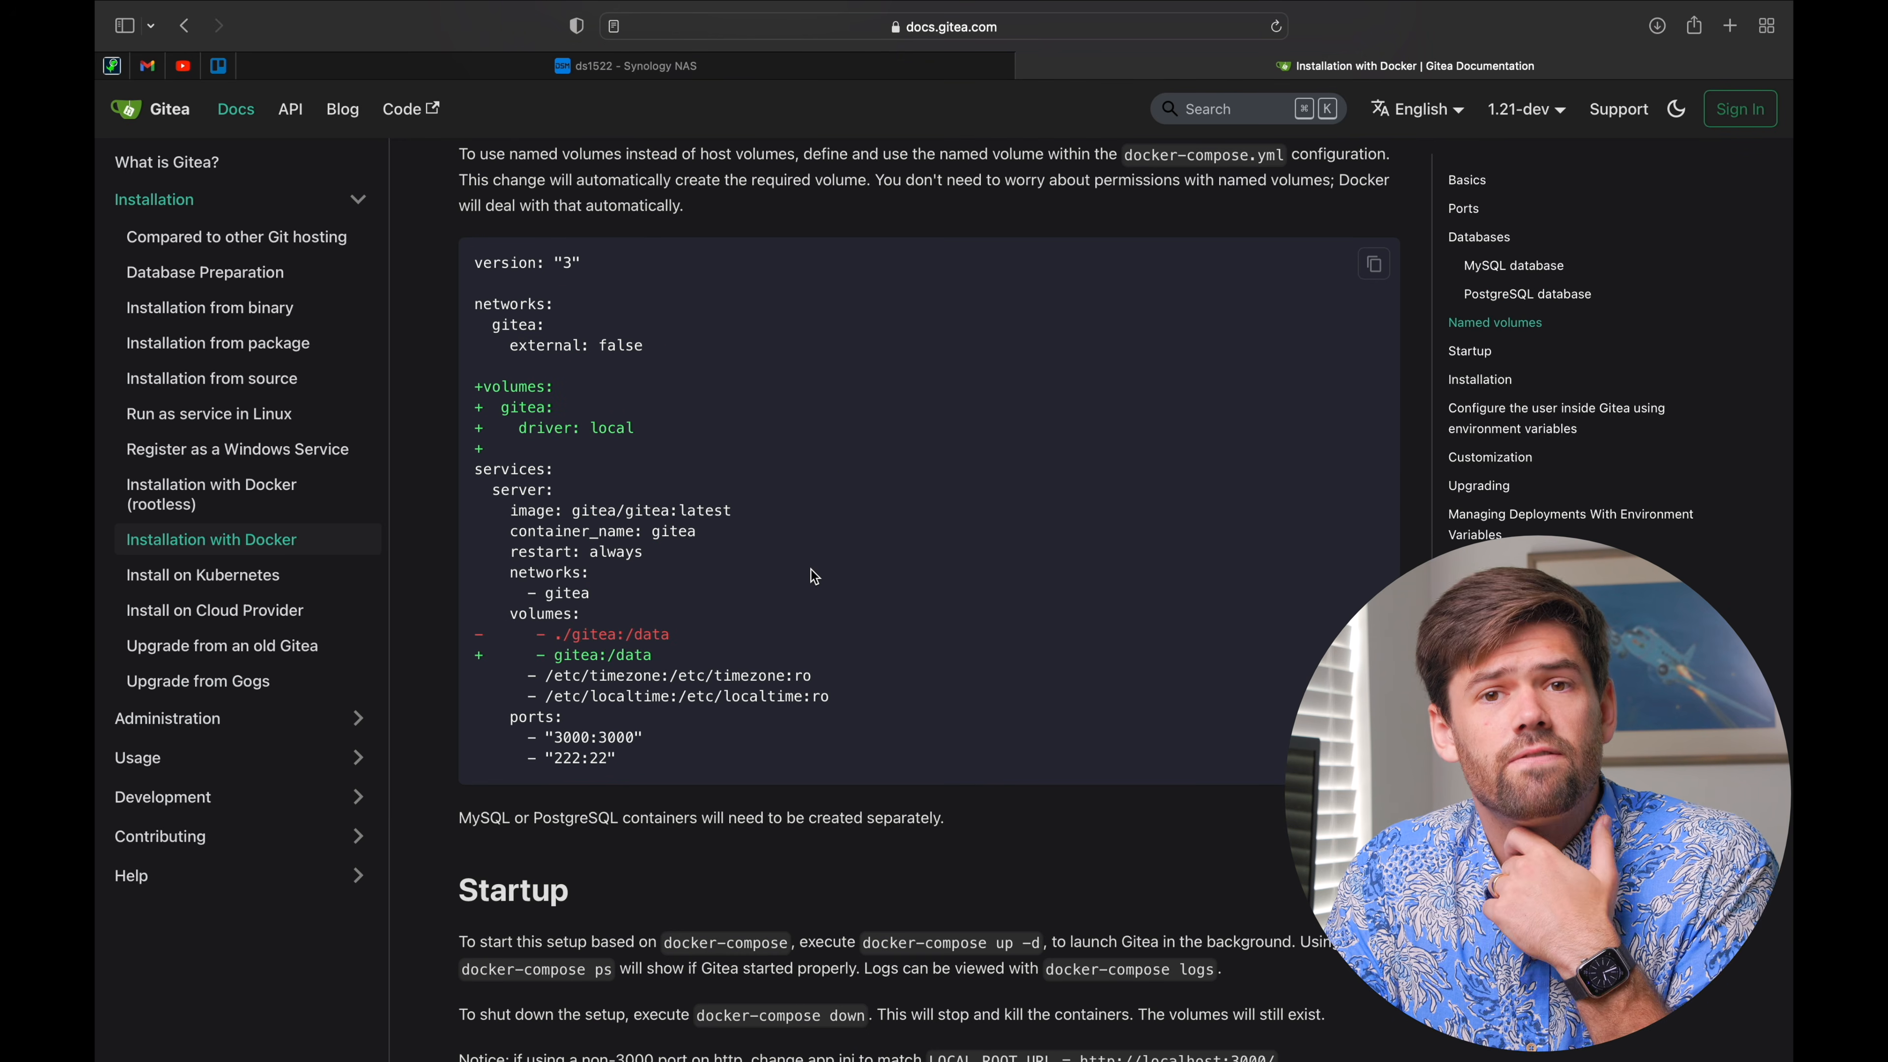
pyautogui.scroll(20, 810, 568)
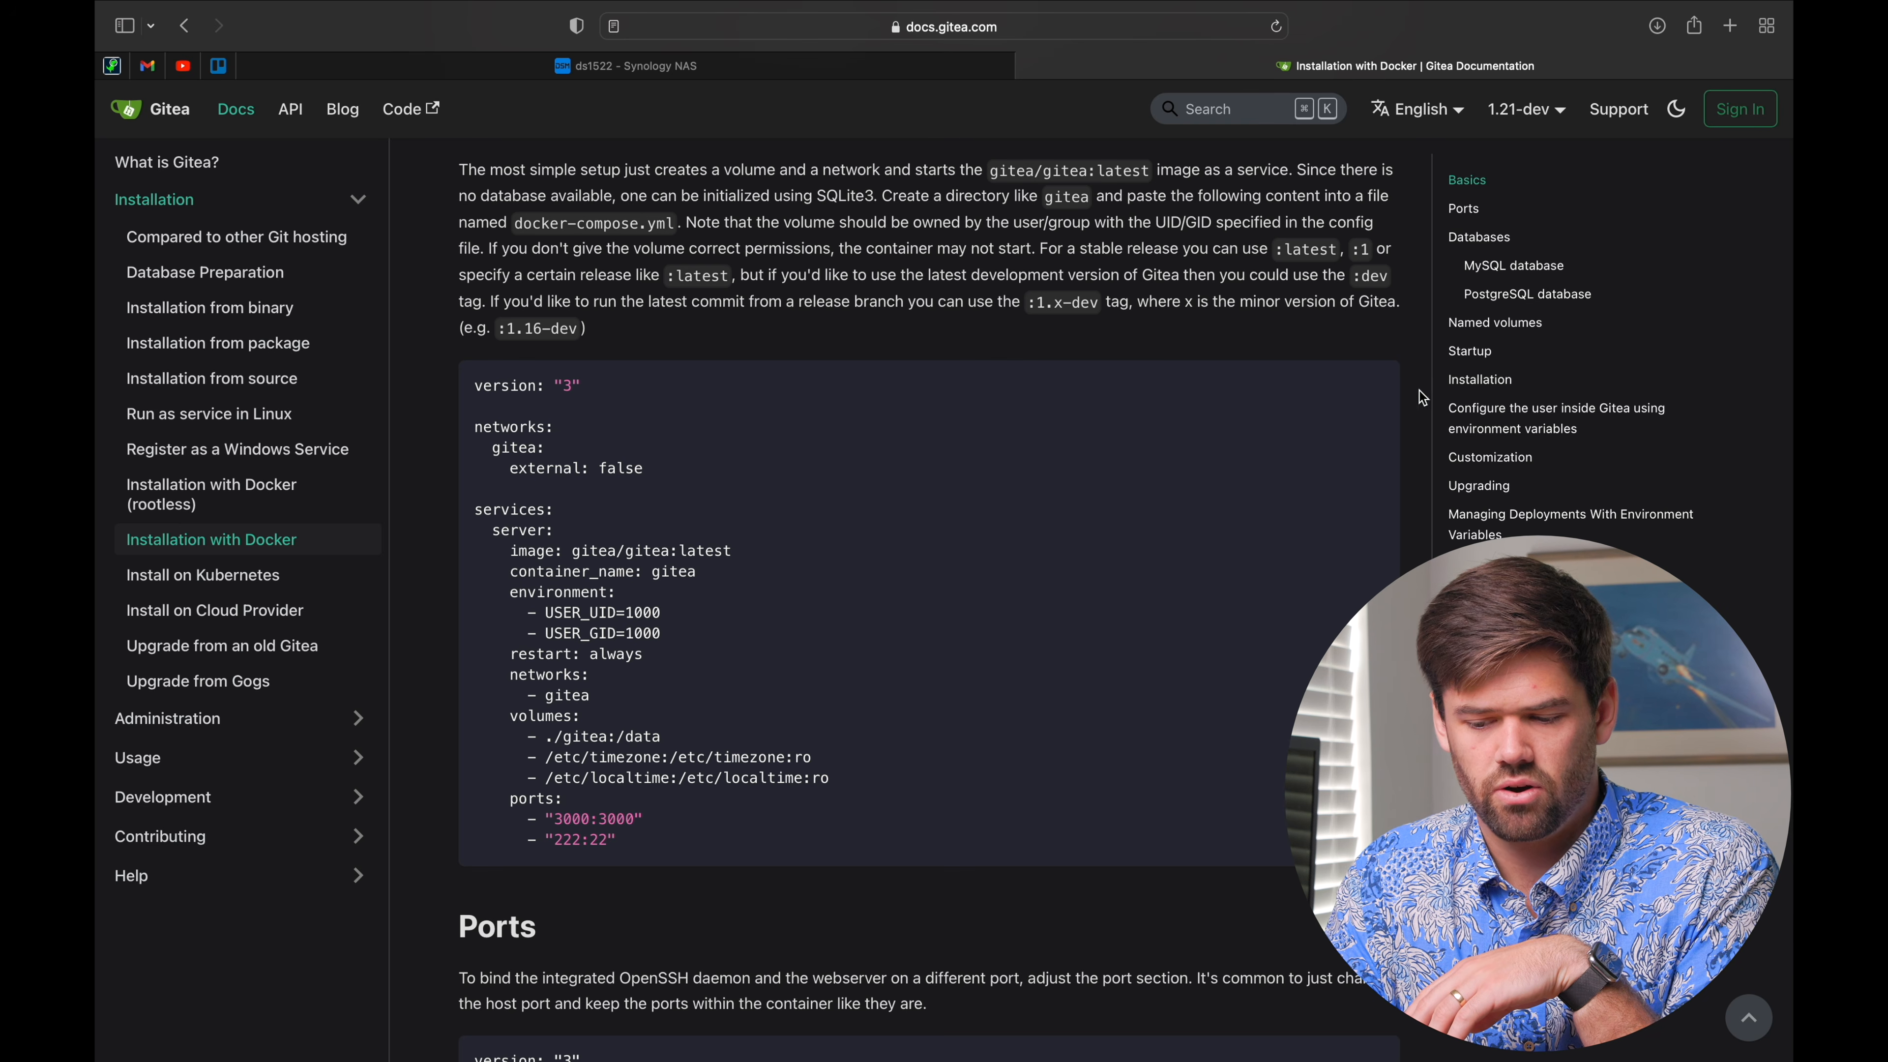
pyautogui.click(811, 60)
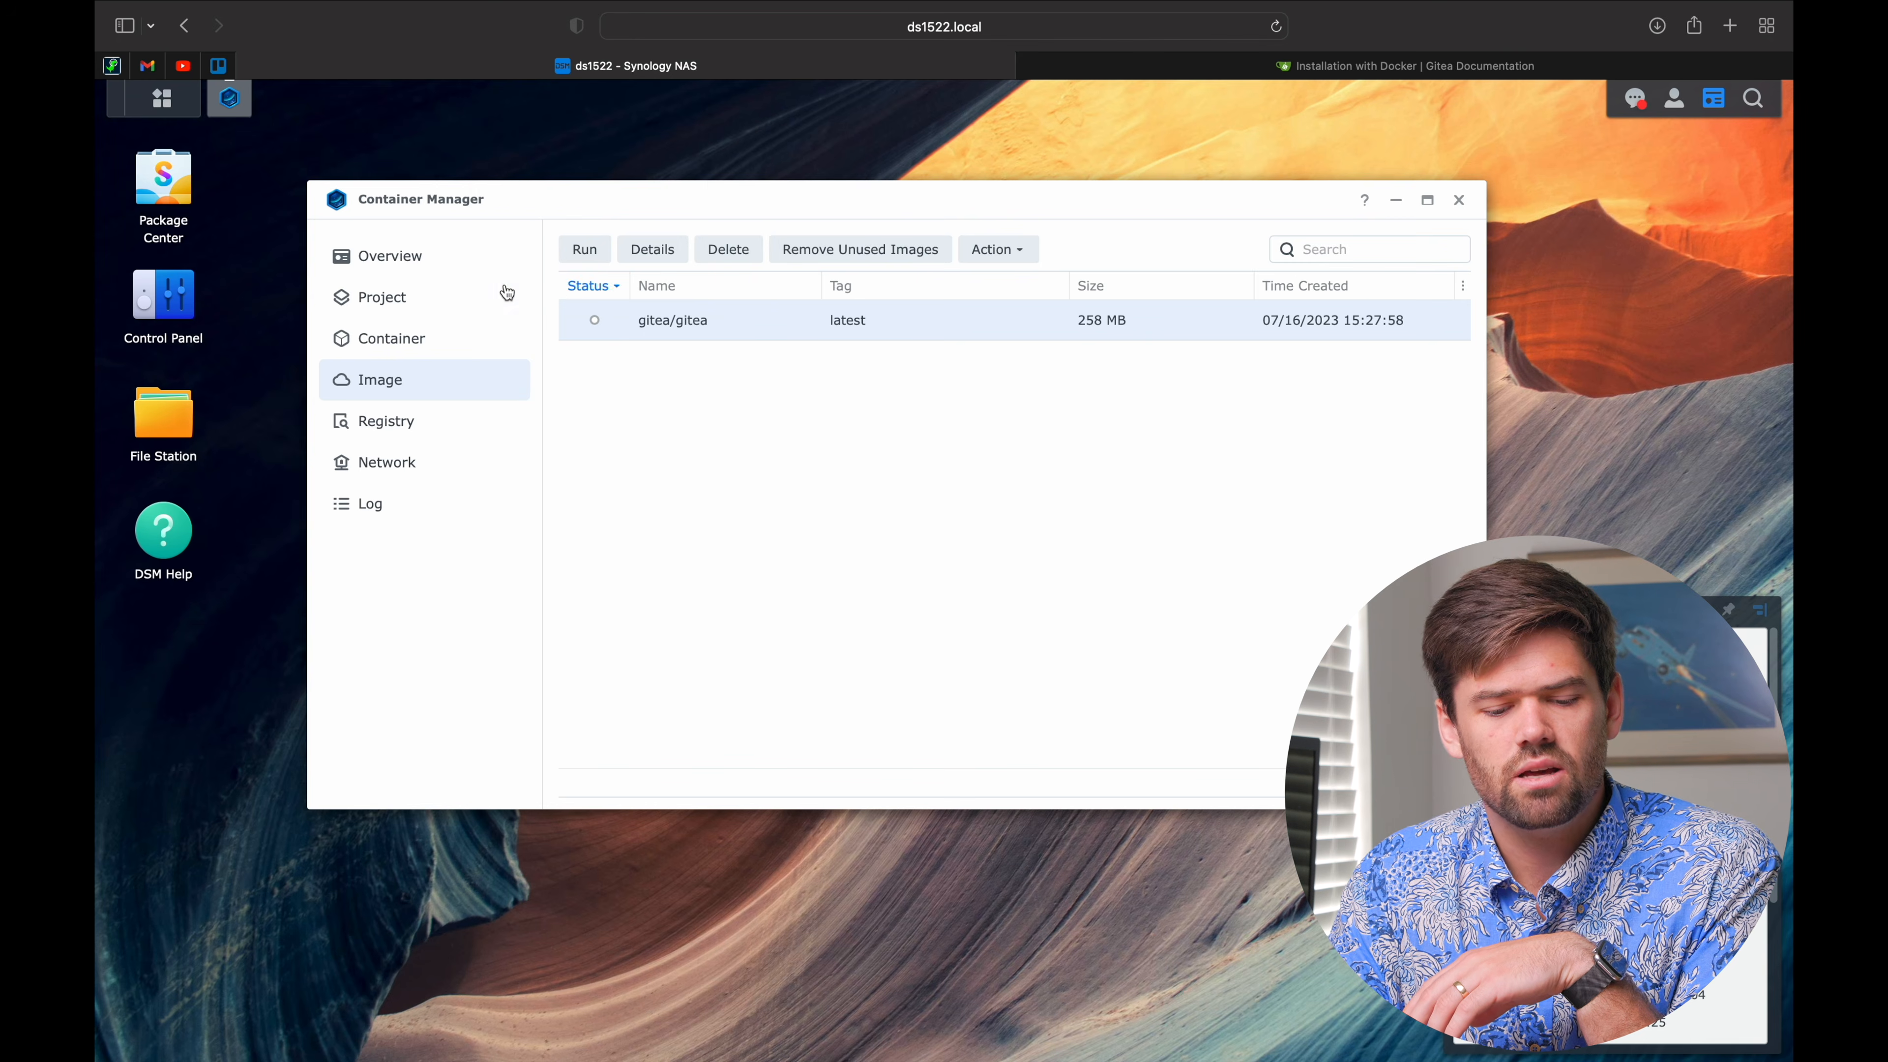
# Step: In File Station, create a folder named Gitea inside the docker shared folder
pyautogui.click(453, 292)
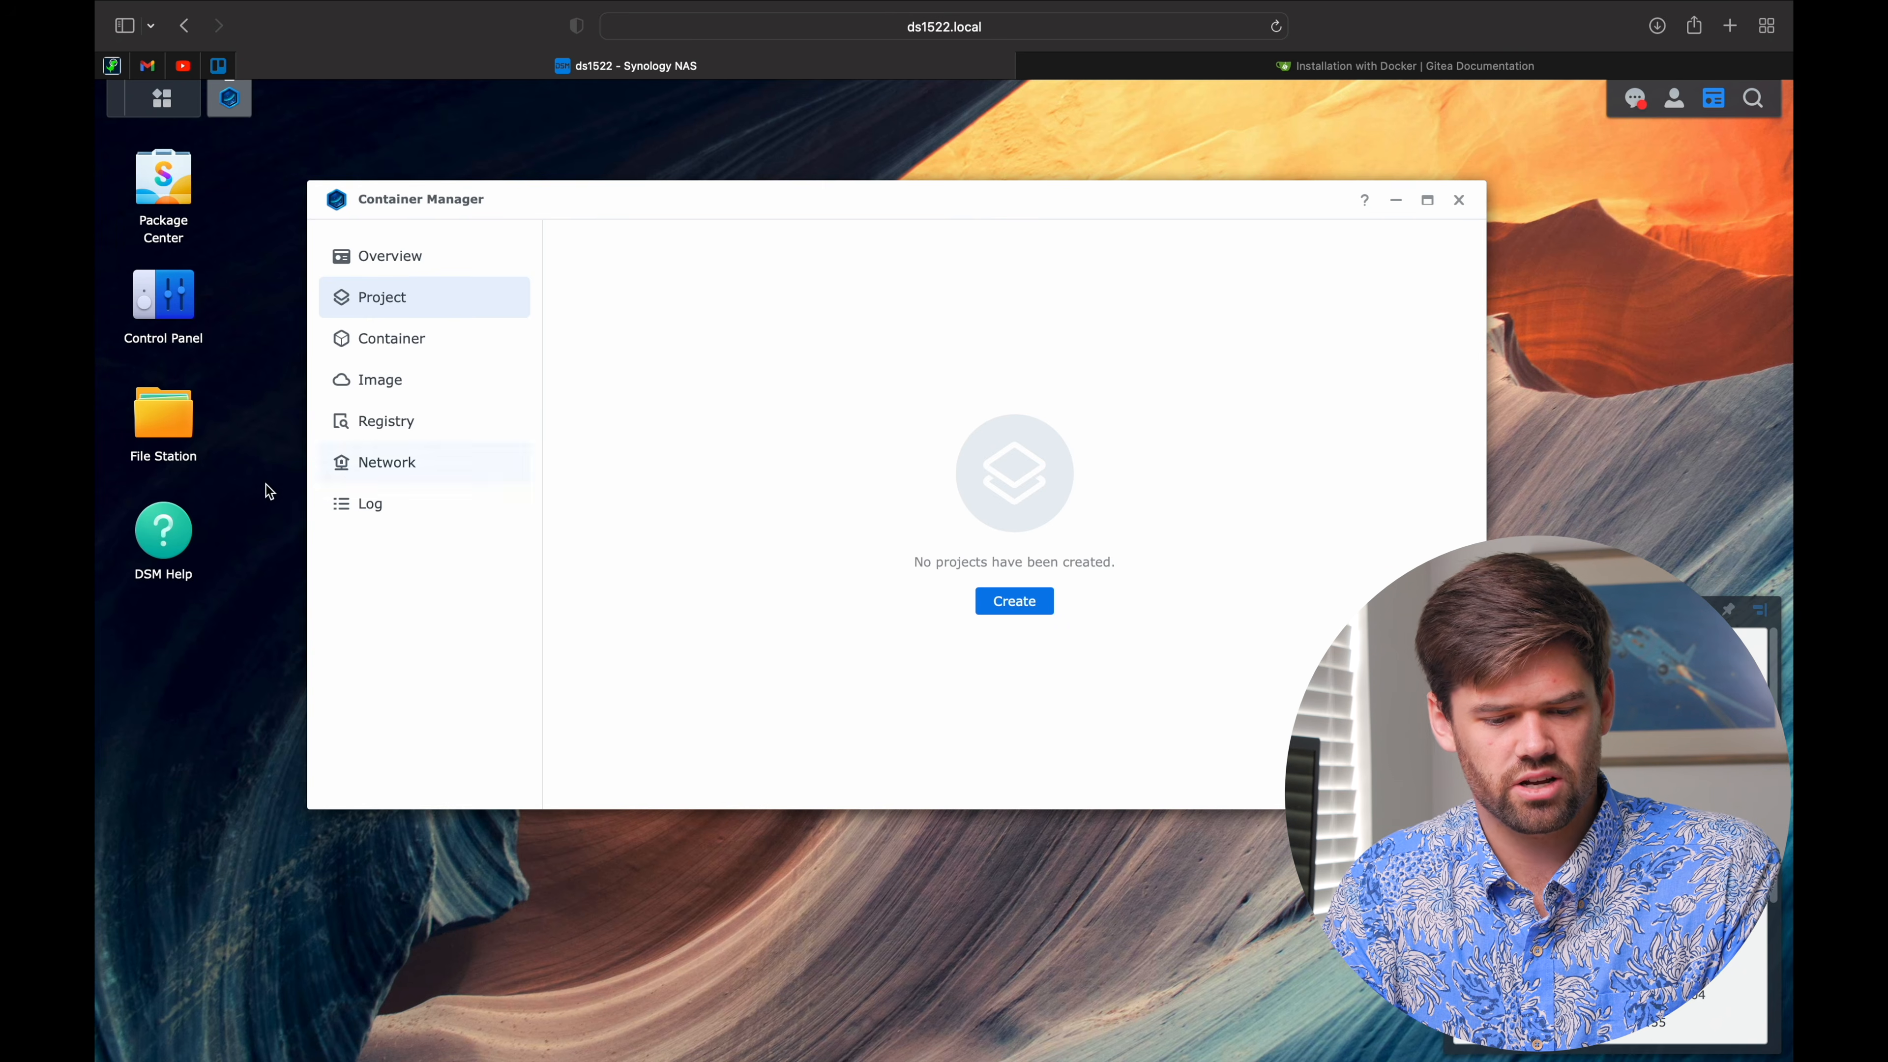
pyautogui.click(232, 461)
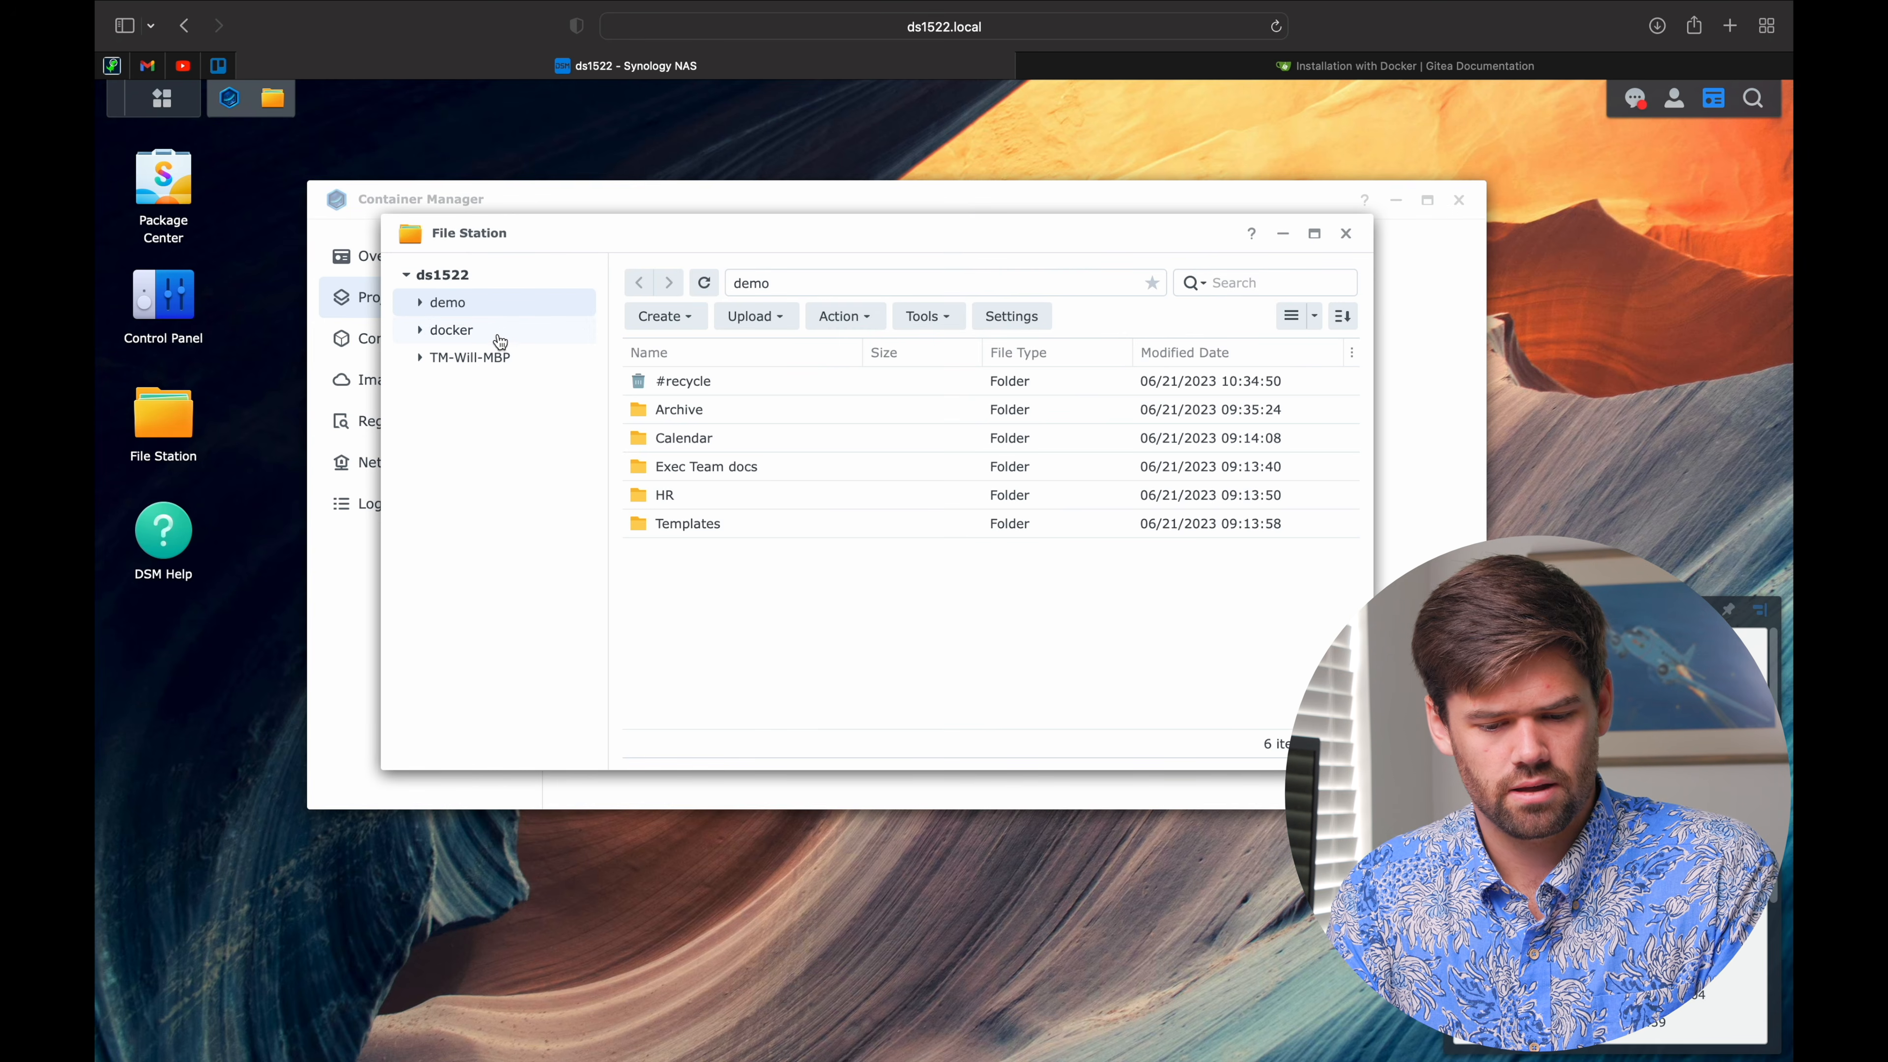
pyautogui.click(502, 335)
pyautogui.click(664, 316)
pyautogui.click(710, 353)
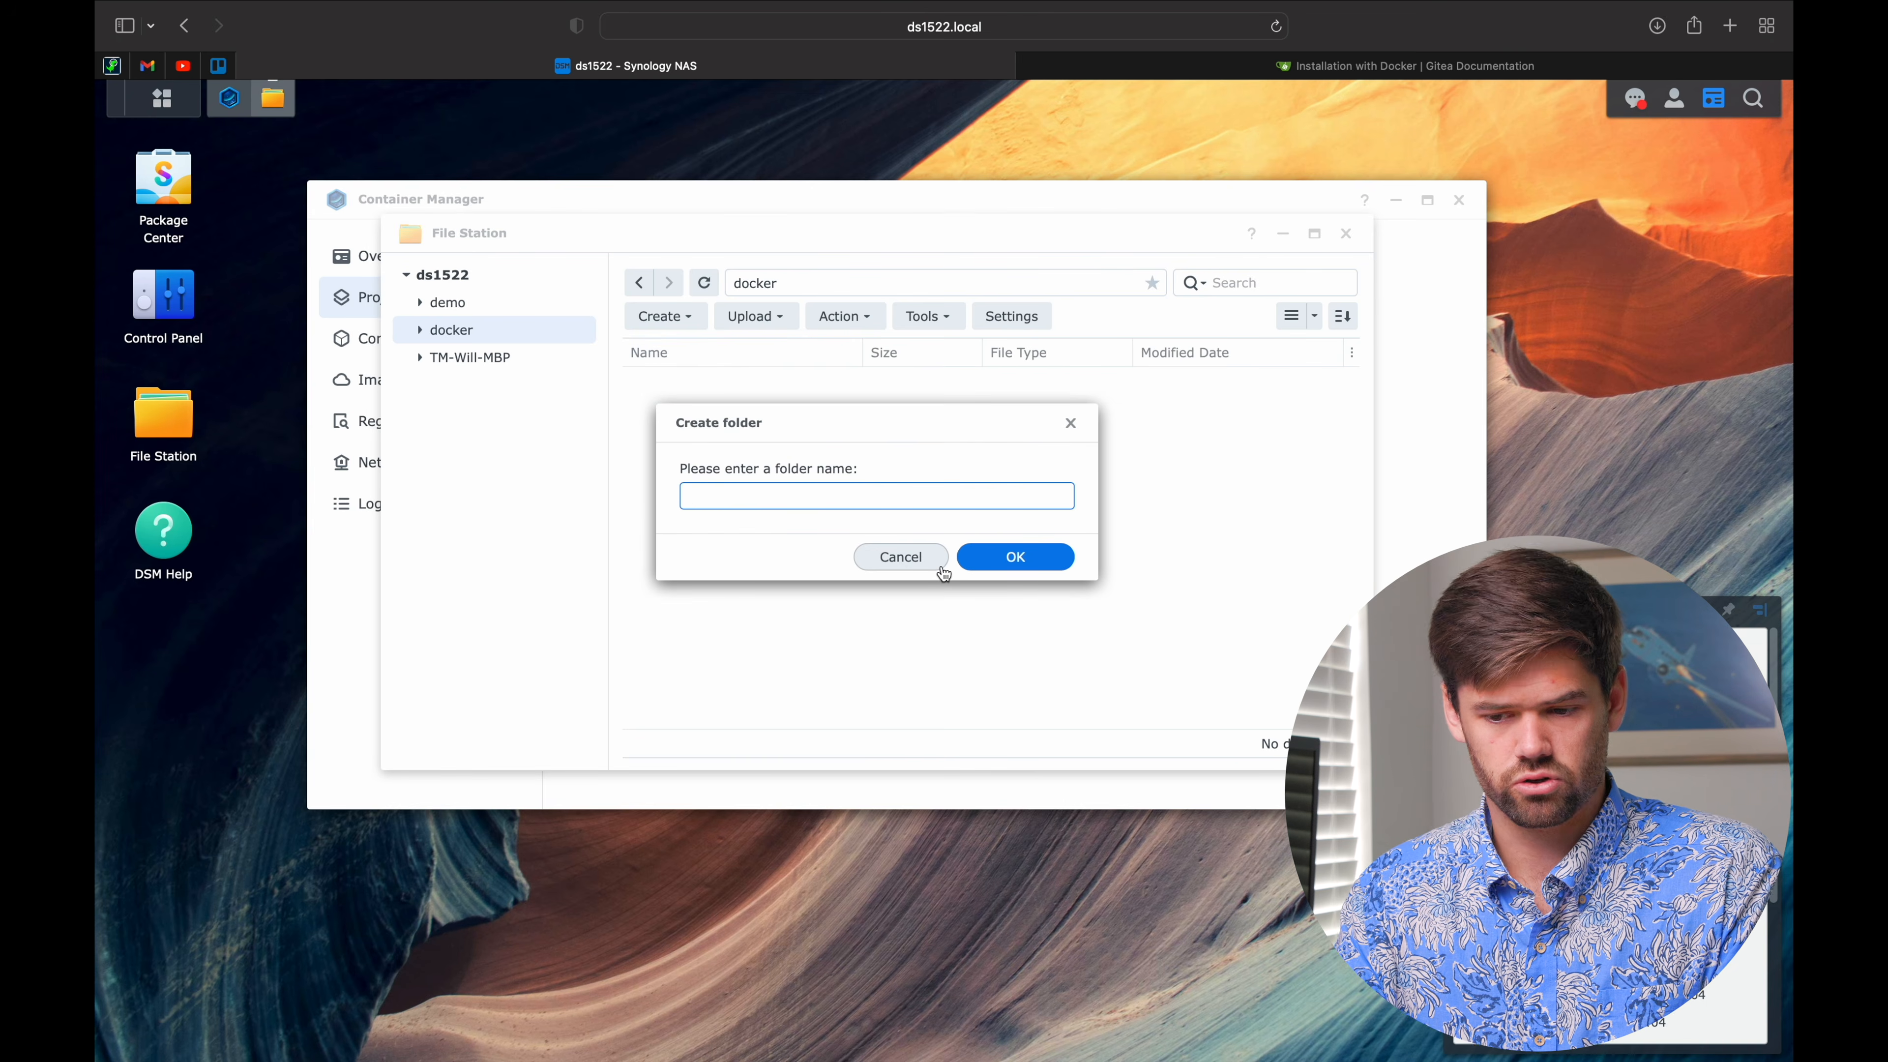
pyautogui.write('Girea')
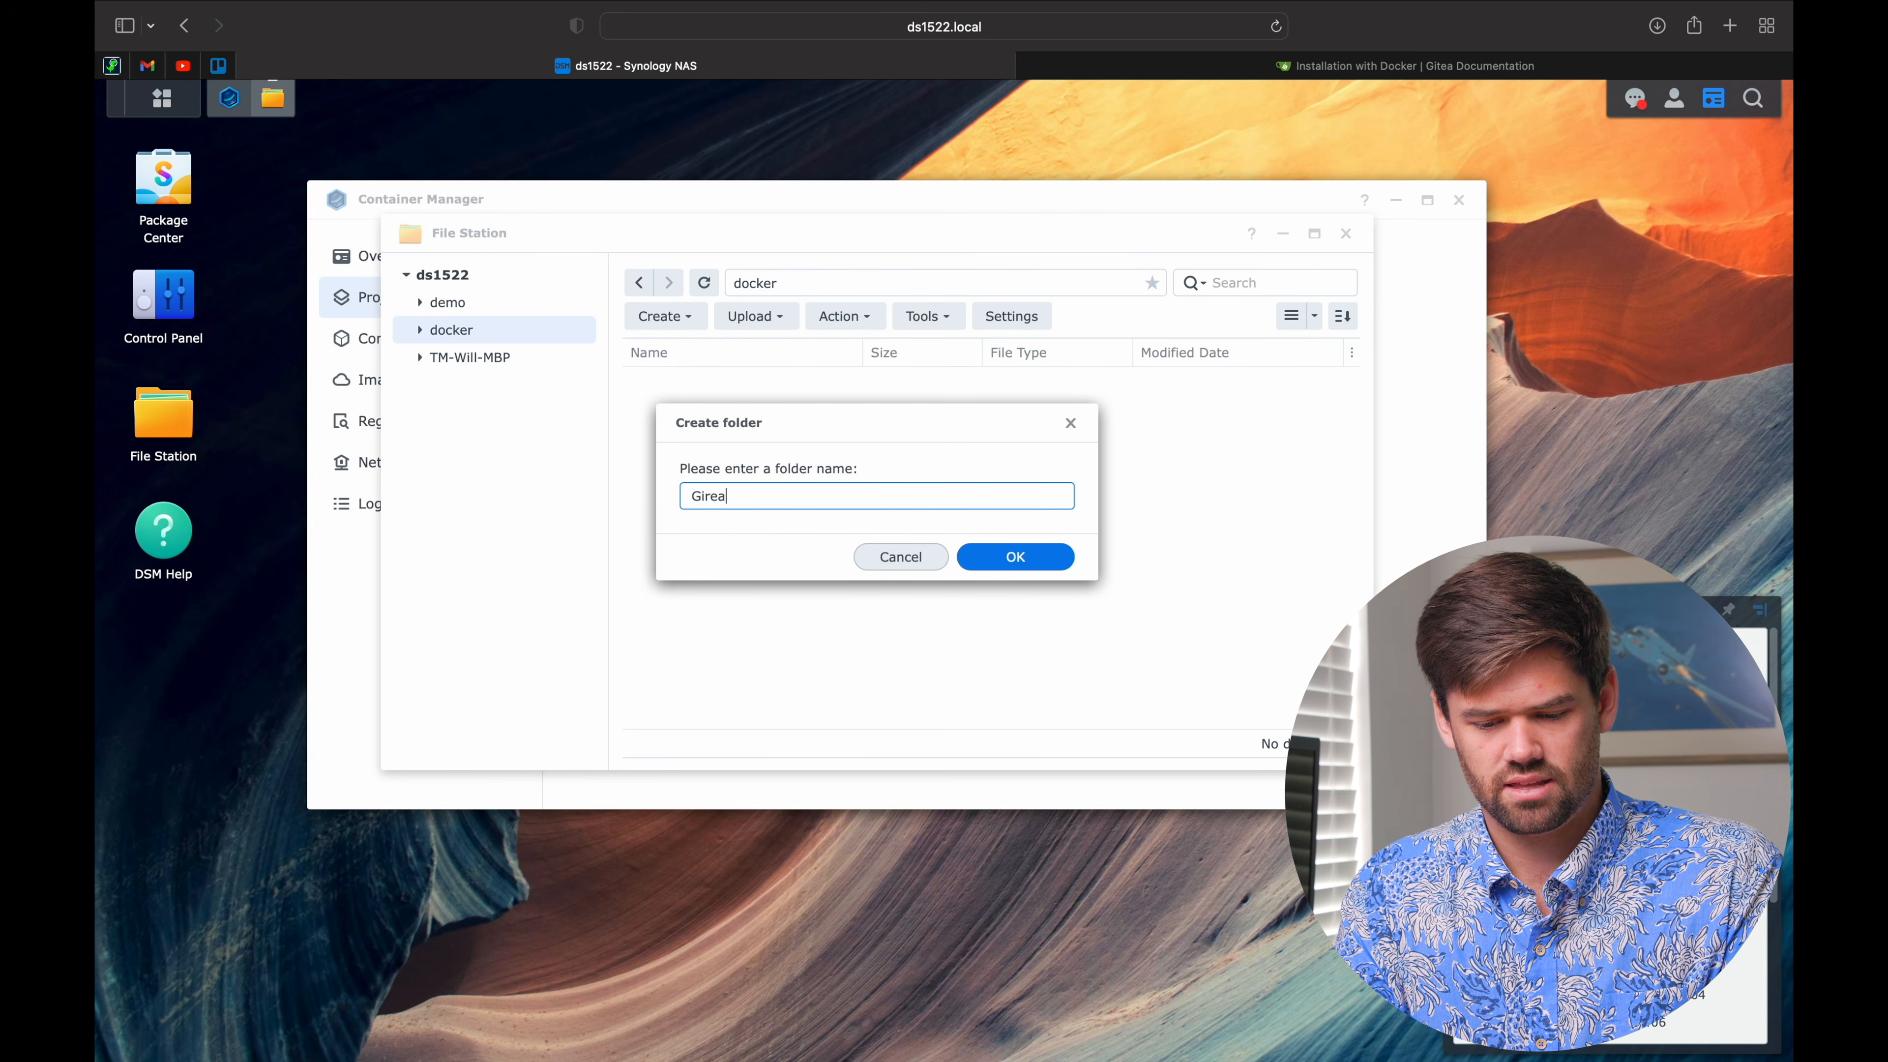
pyautogui.write('ea')
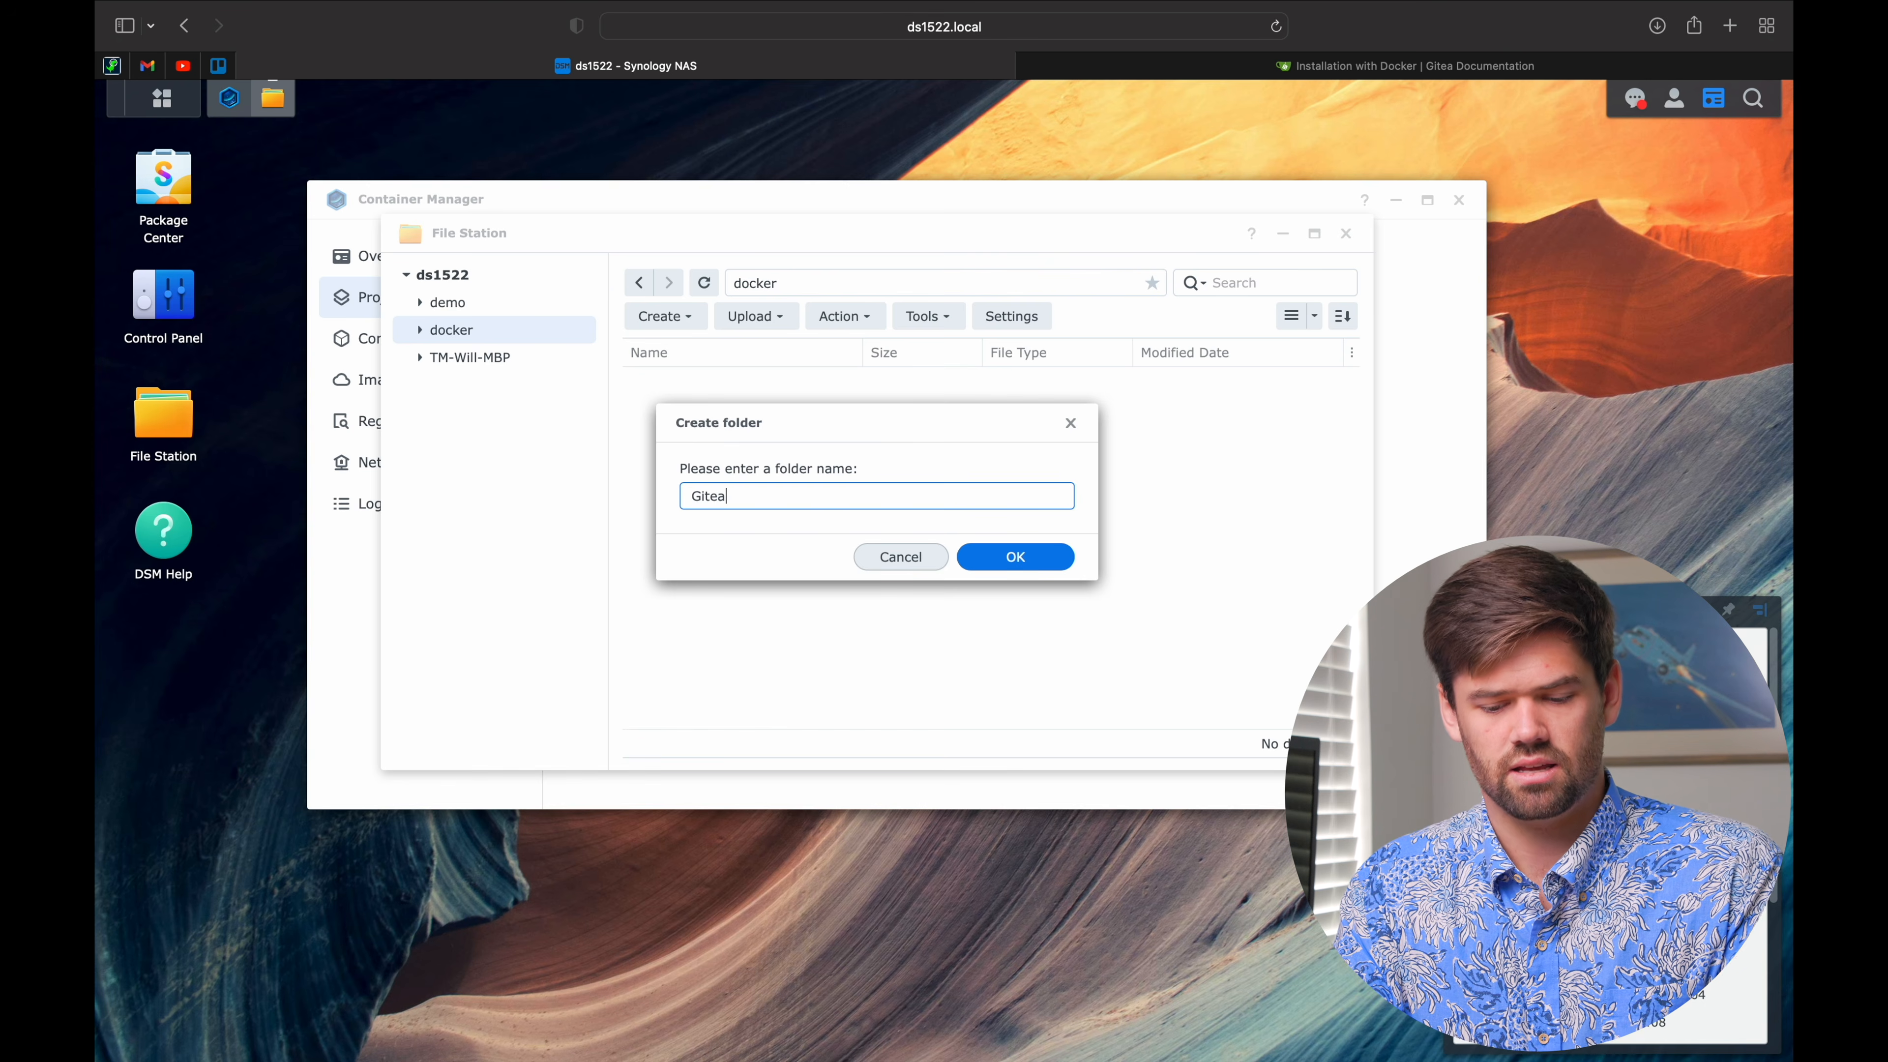
pyautogui.press('Return')
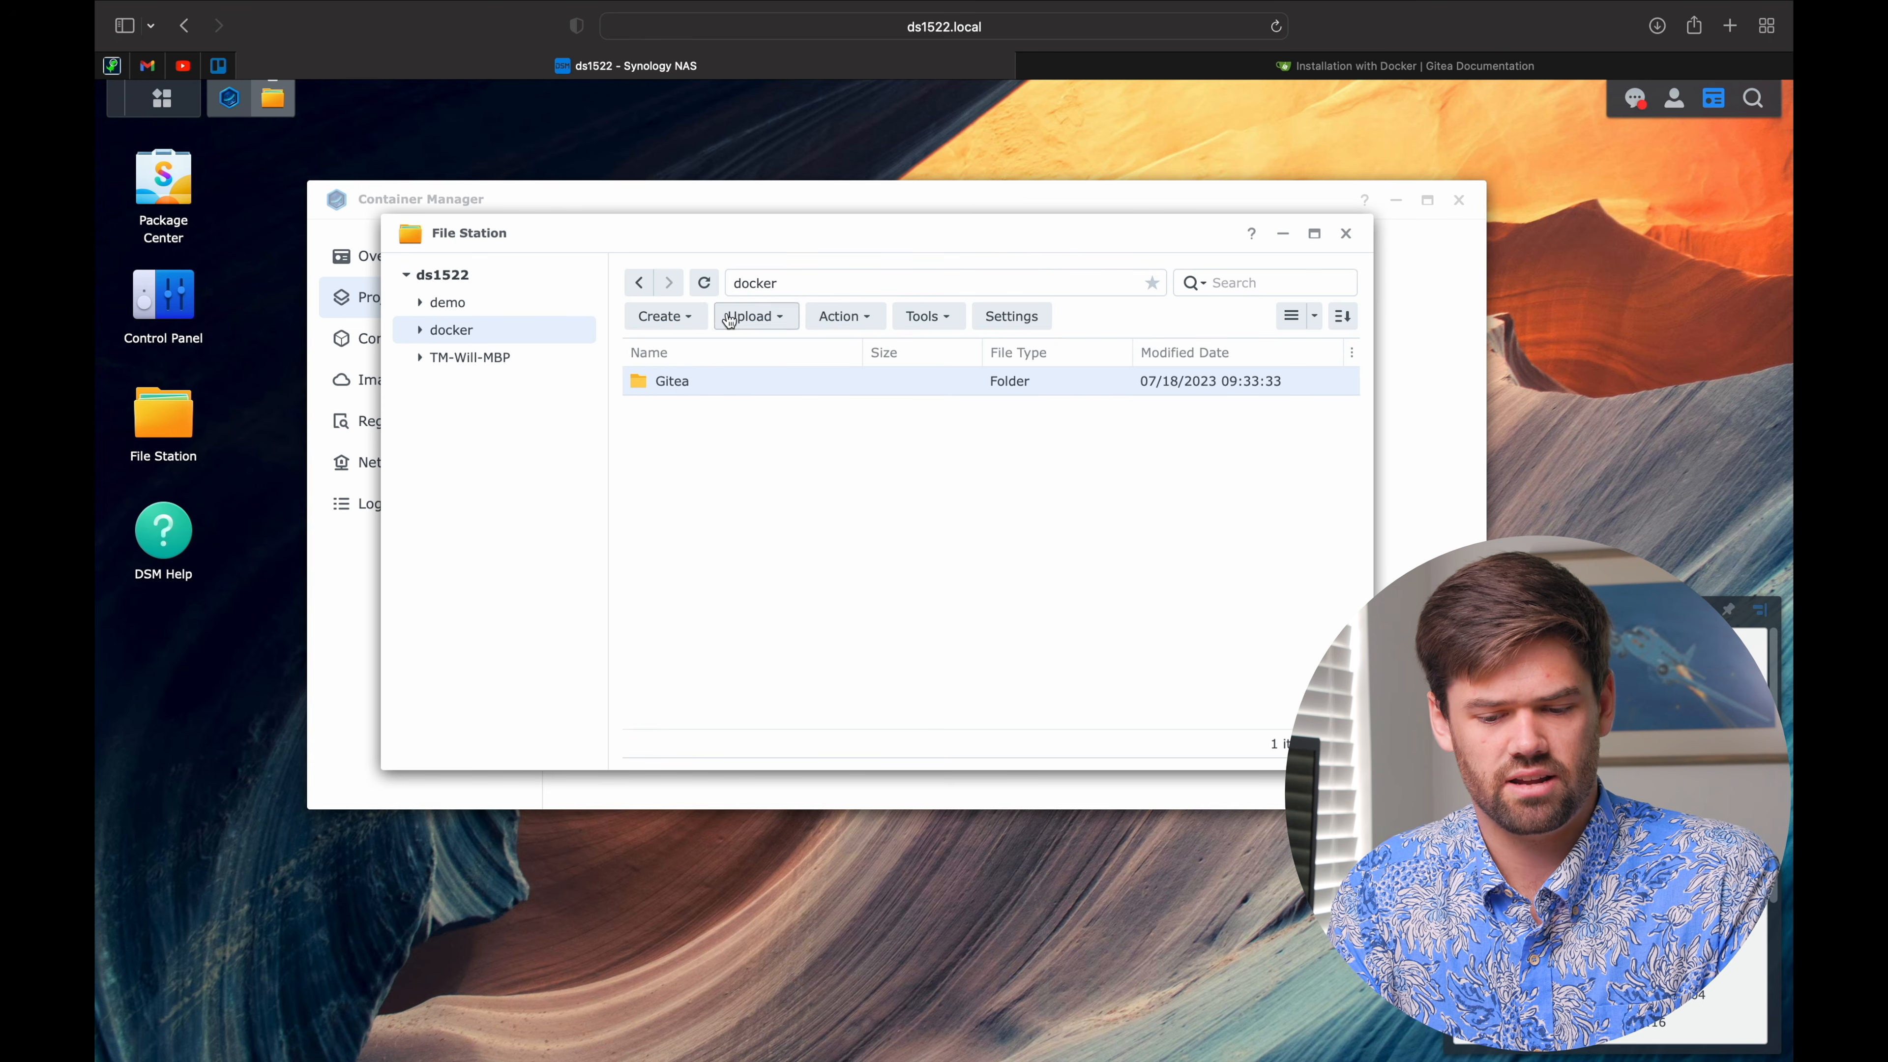
pyautogui.click(1146, 57)
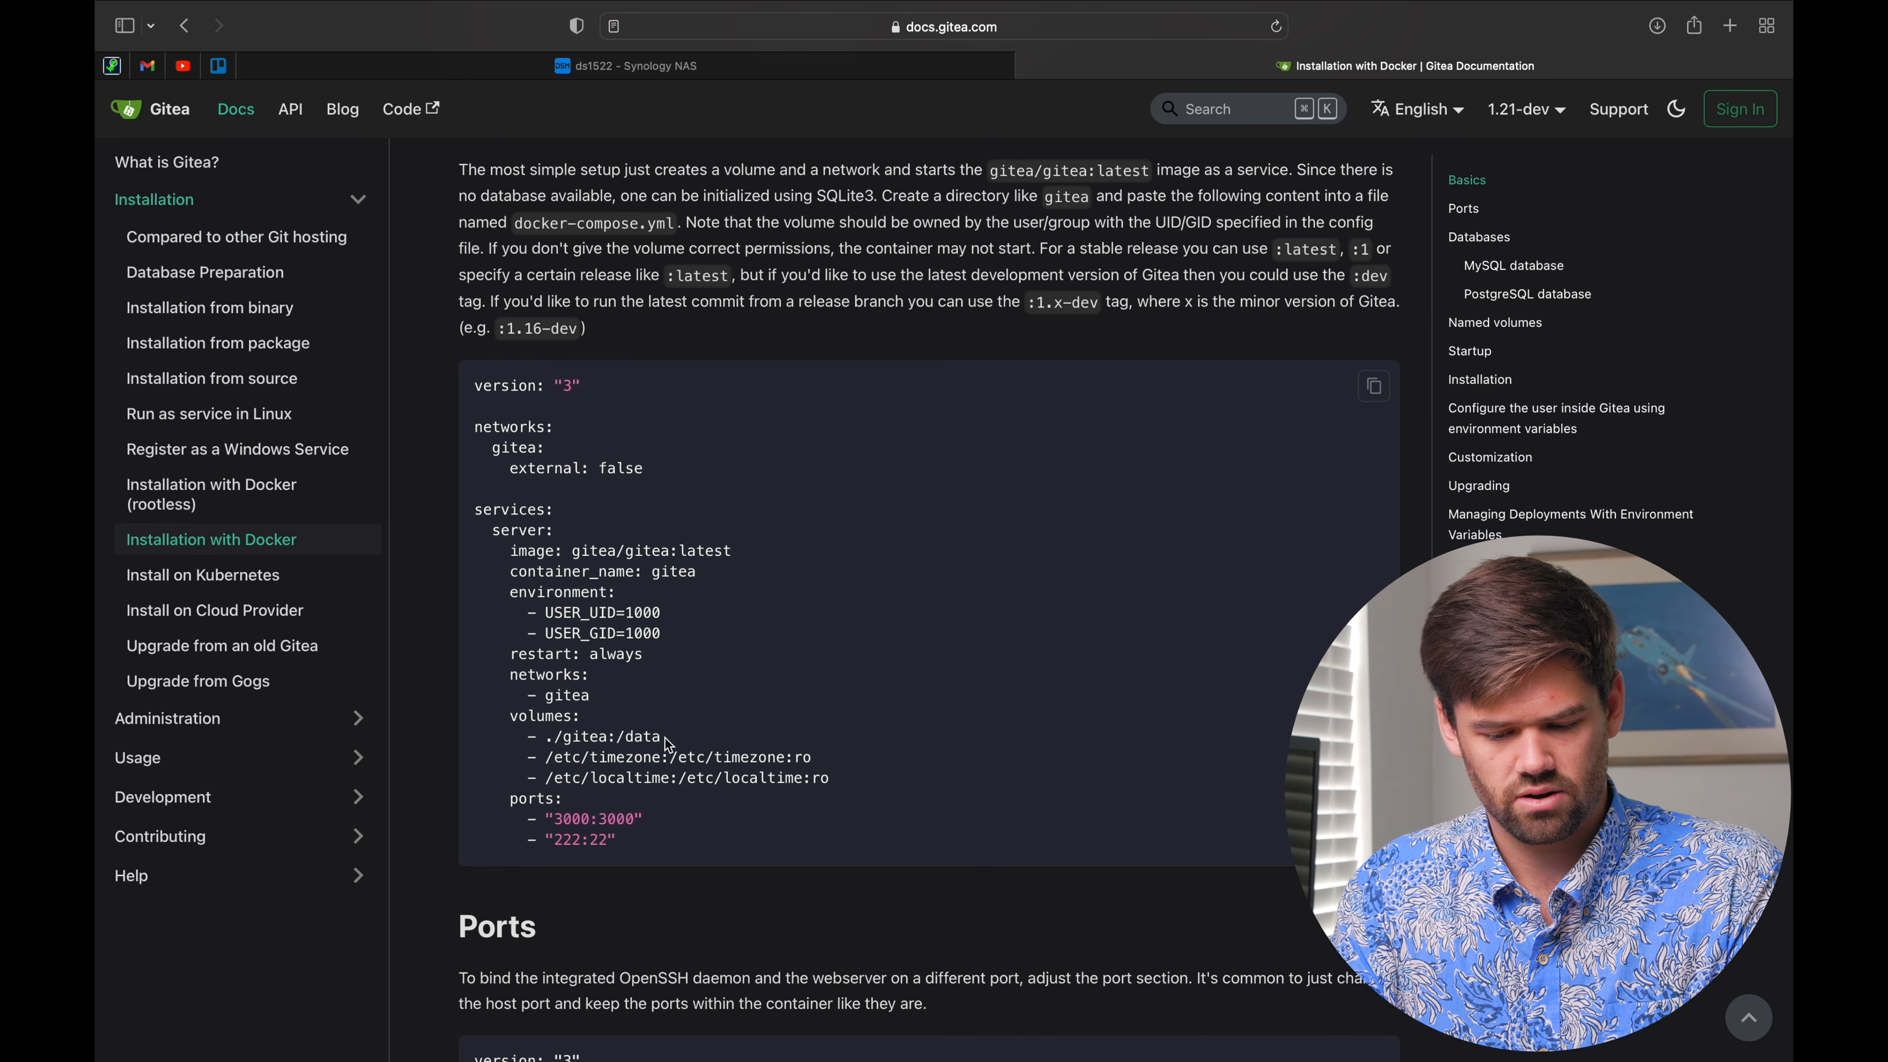
pyautogui.moveTo(661, 736); pyautogui.dragTo(538, 735)
pyautogui.click(540, 736)
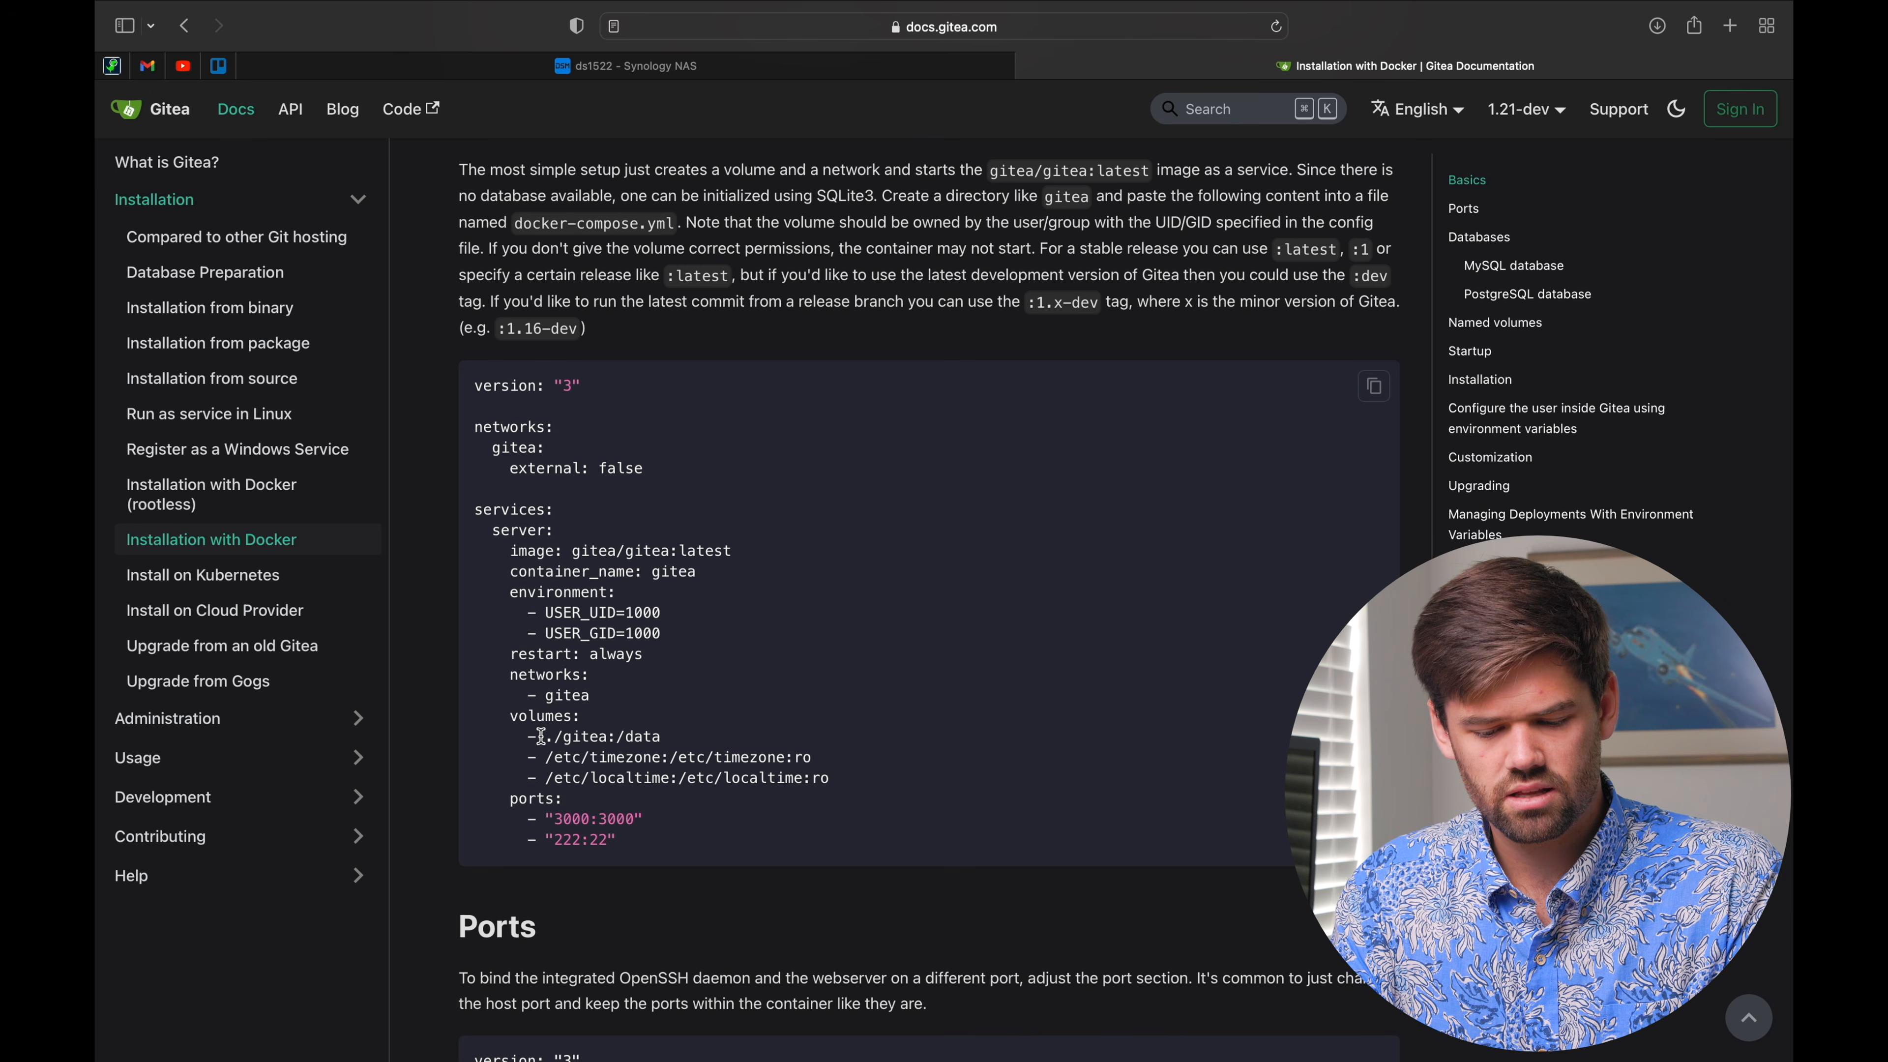
pyautogui.moveTo(547, 740); pyautogui.dragTo(666, 736)
pyautogui.click(666, 736)
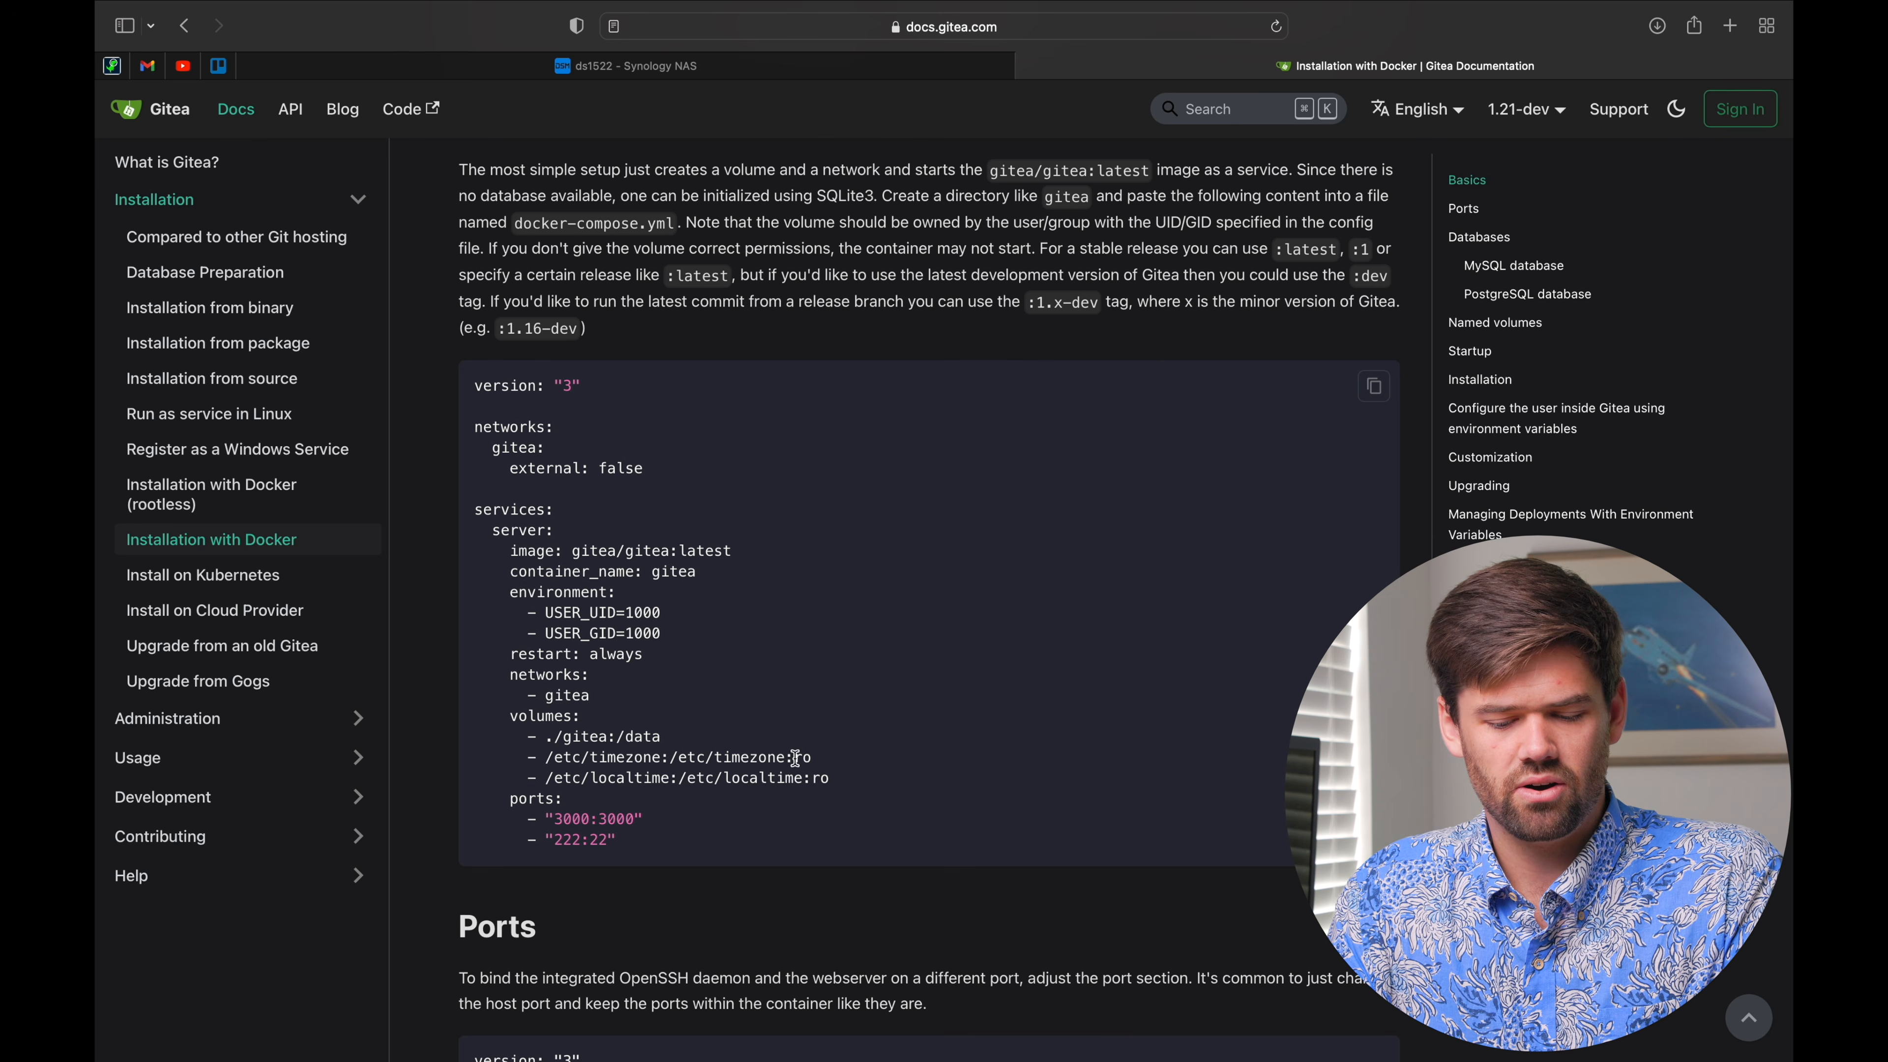
pyautogui.moveTo(862, 794)
pyautogui.mouseDown()
pyautogui.moveTo(492, 751)
pyautogui.moveTo(836, 782)
pyautogui.mouseUp()
pyautogui.click(607, 774)
pyautogui.click(837, 781)
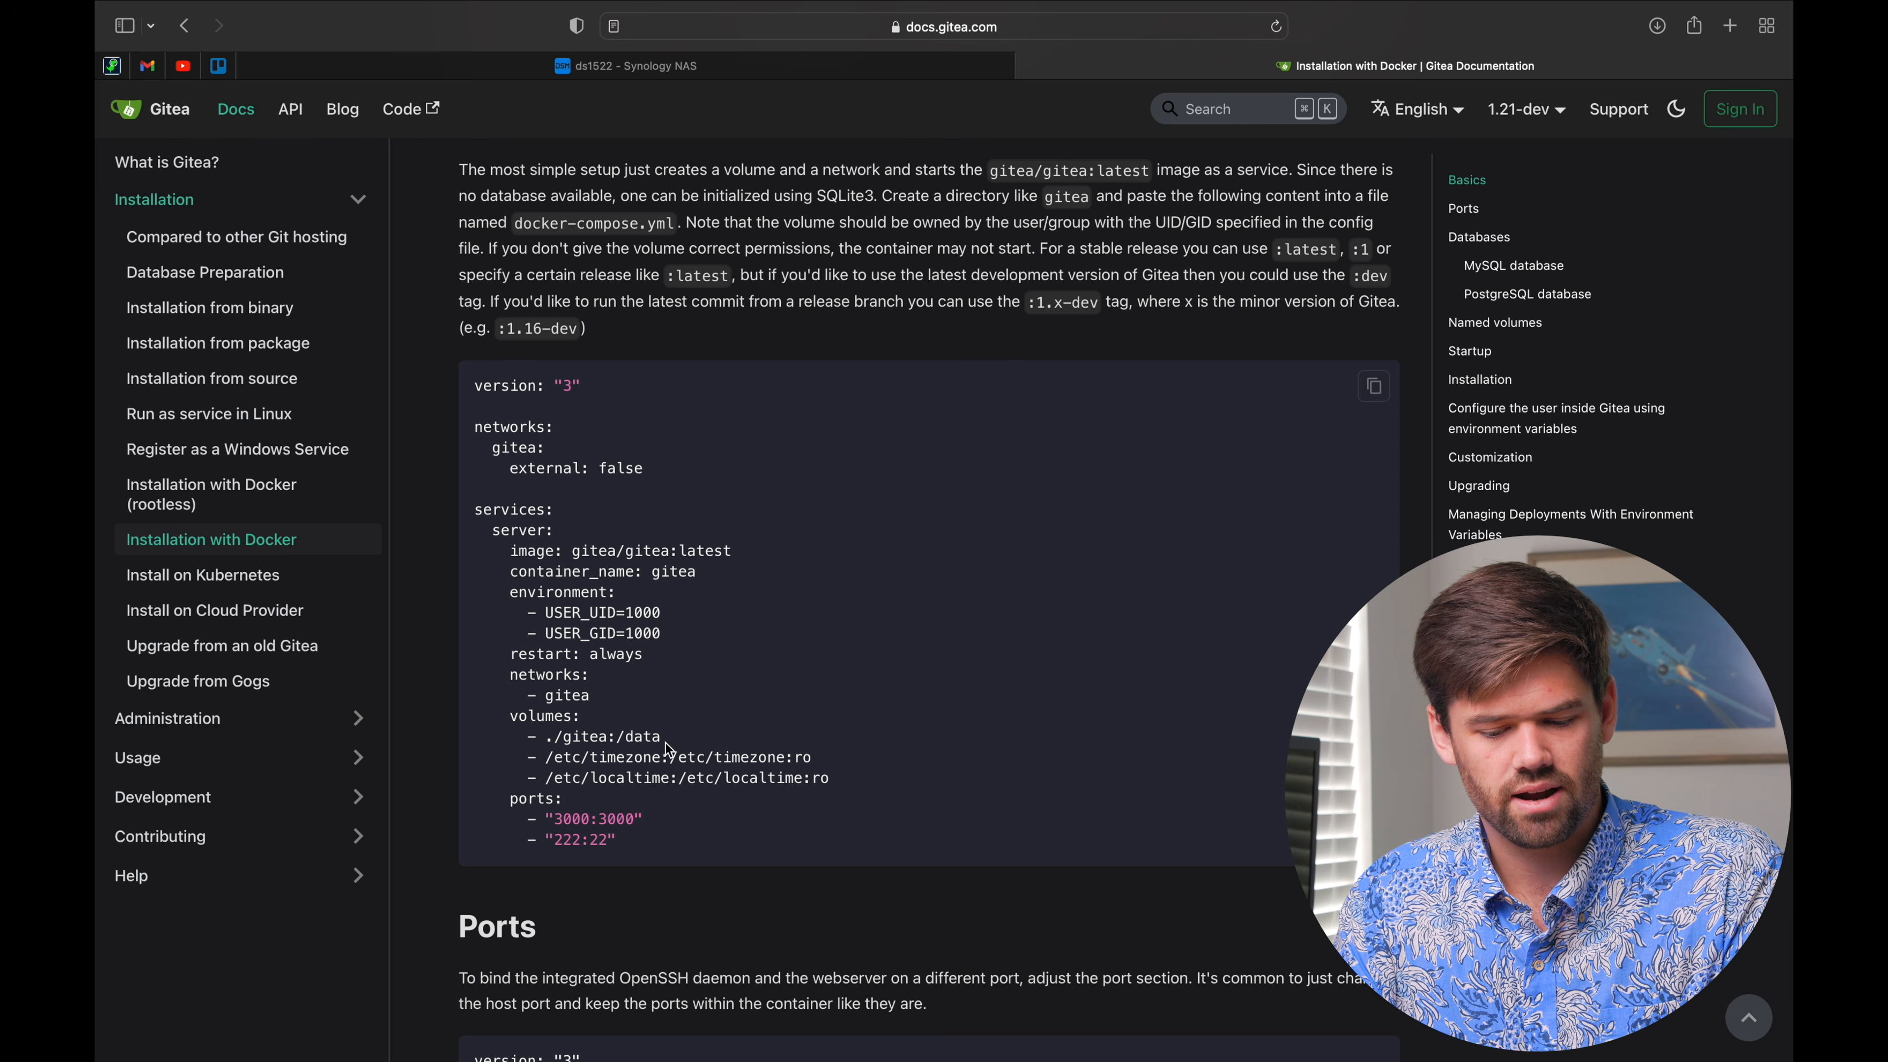
pyautogui.moveTo(661, 737); pyautogui.dragTo(544, 736)
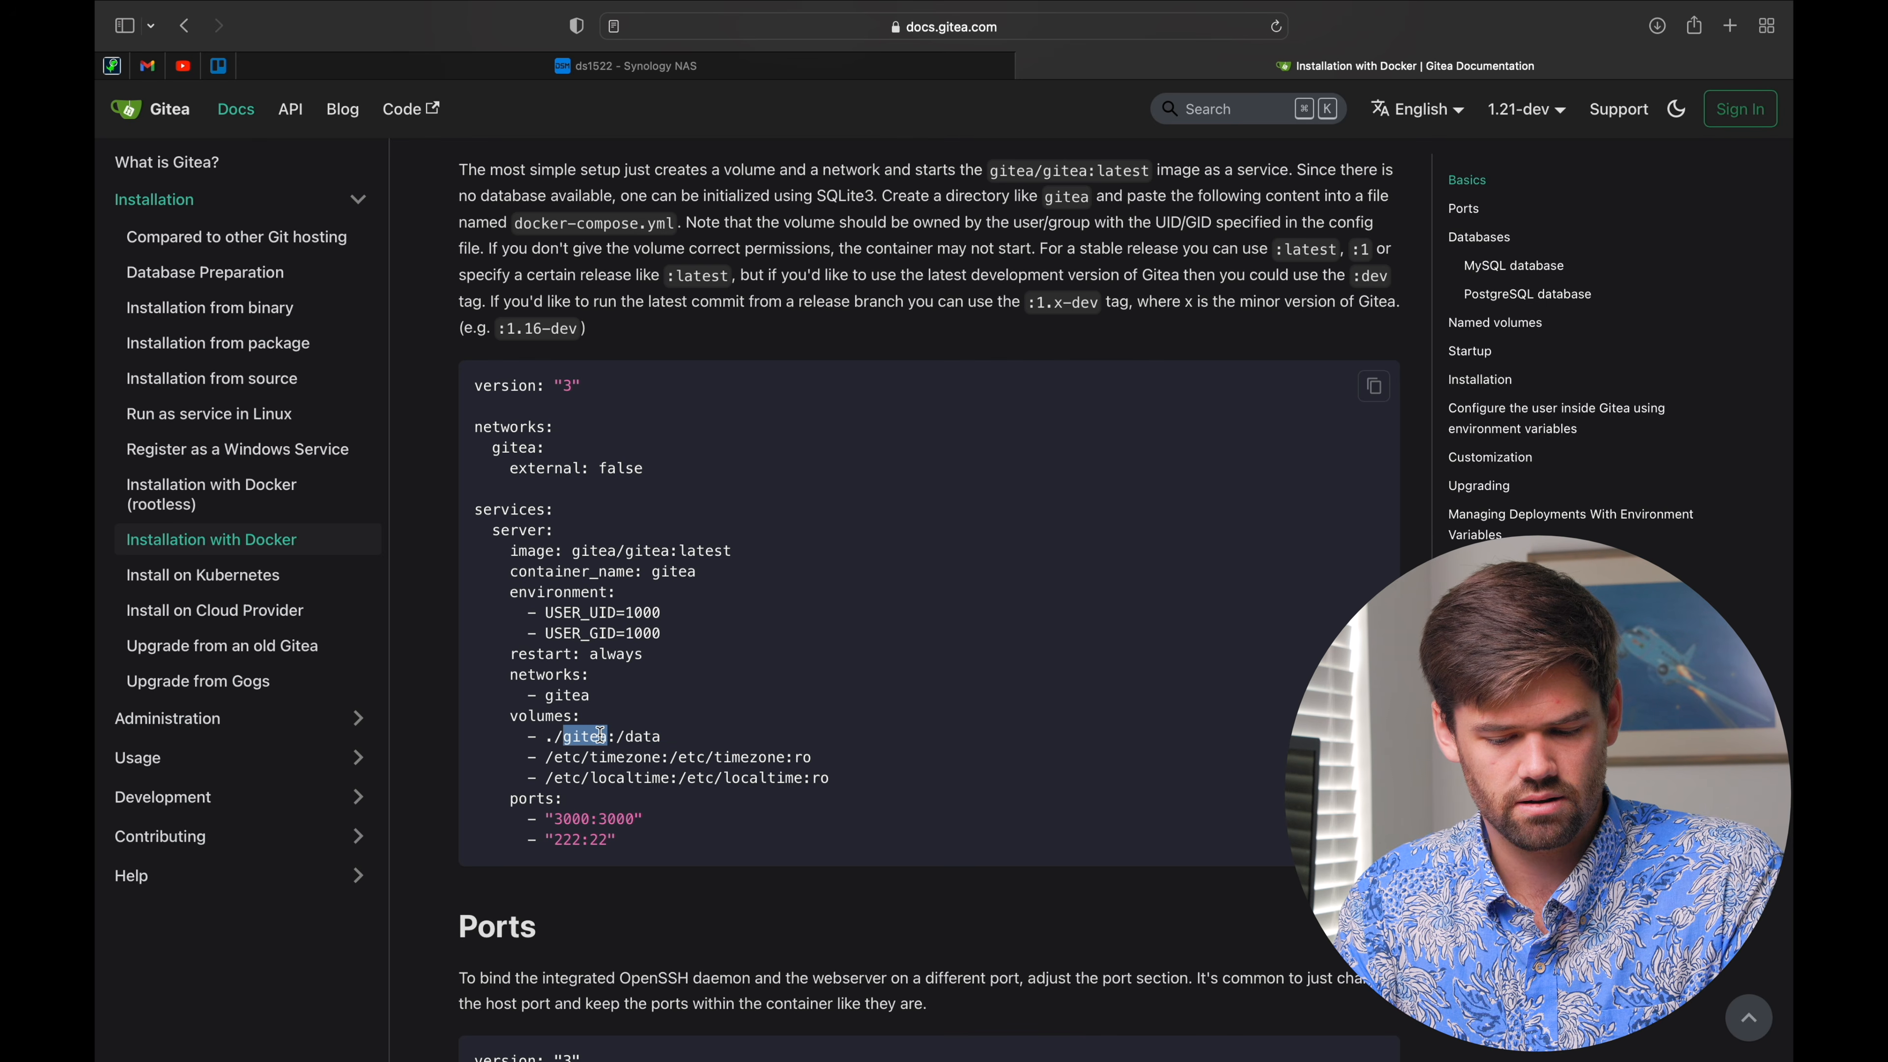
pyautogui.click(660, 769)
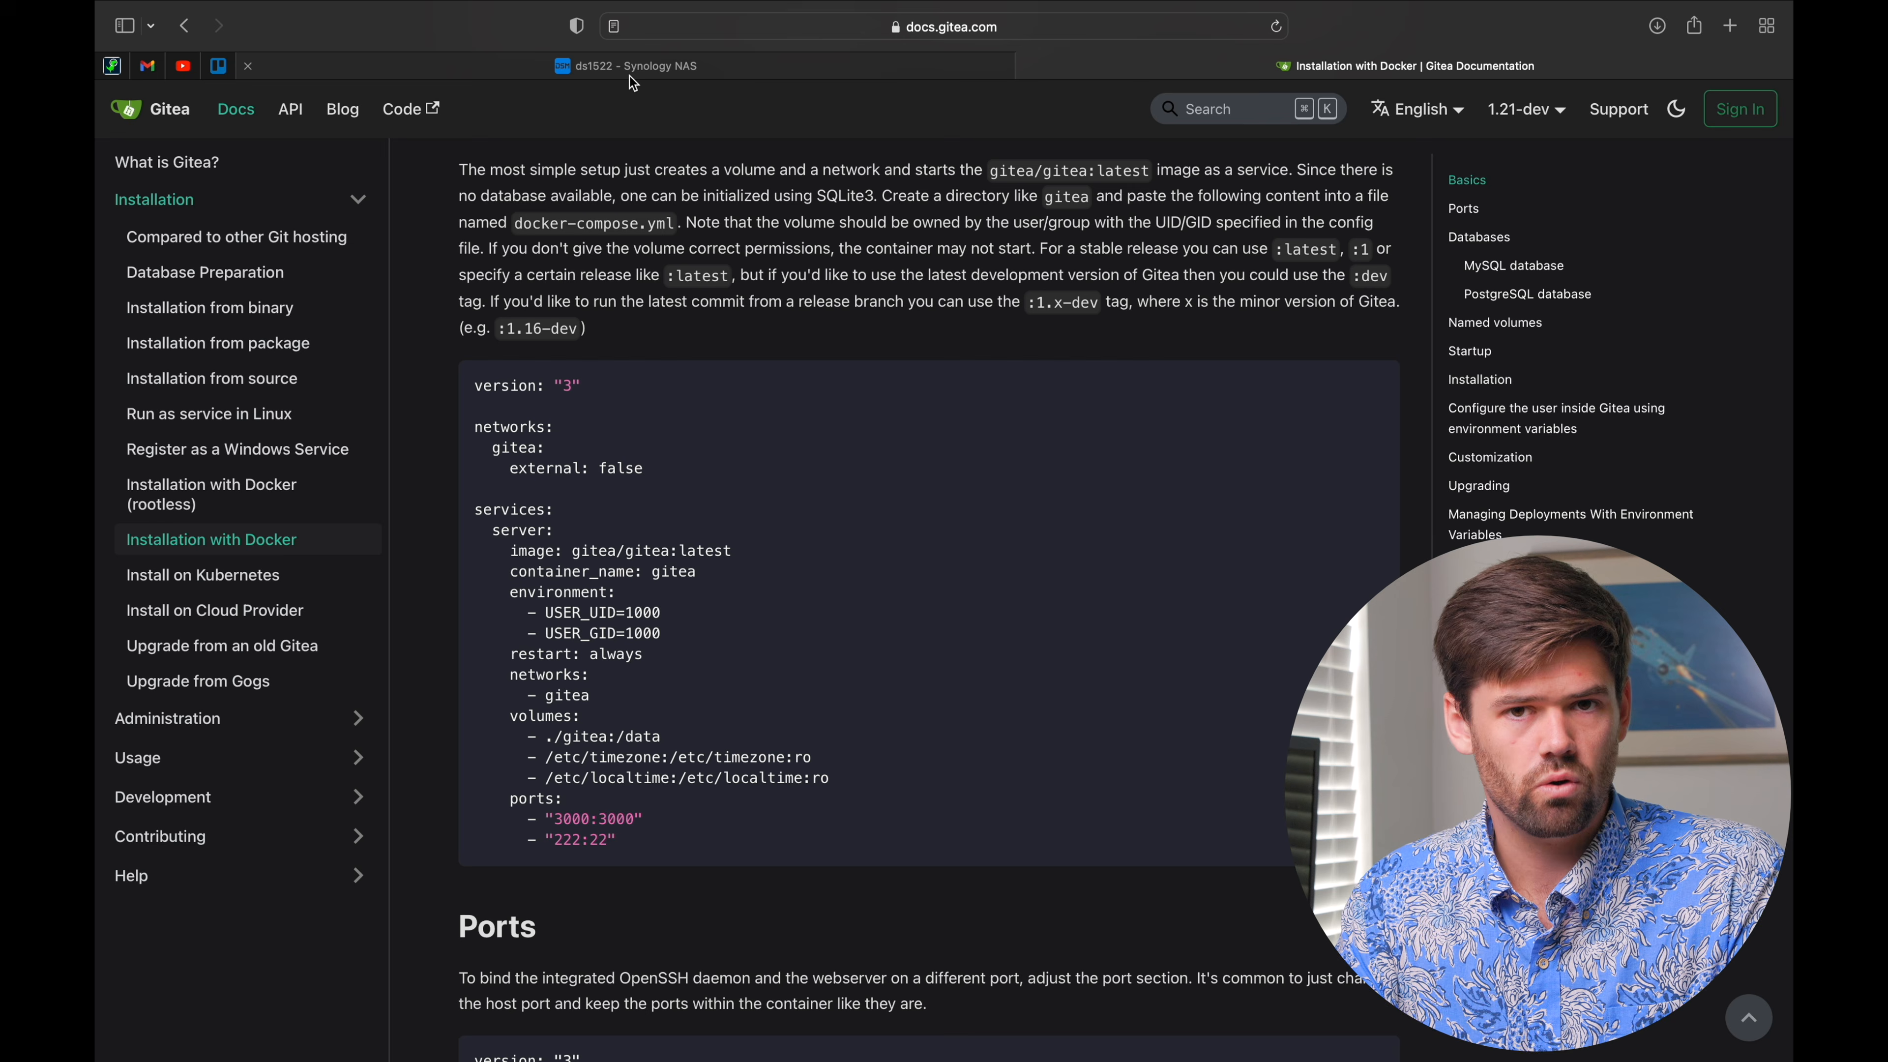
pyautogui.moveTo(630, 76)
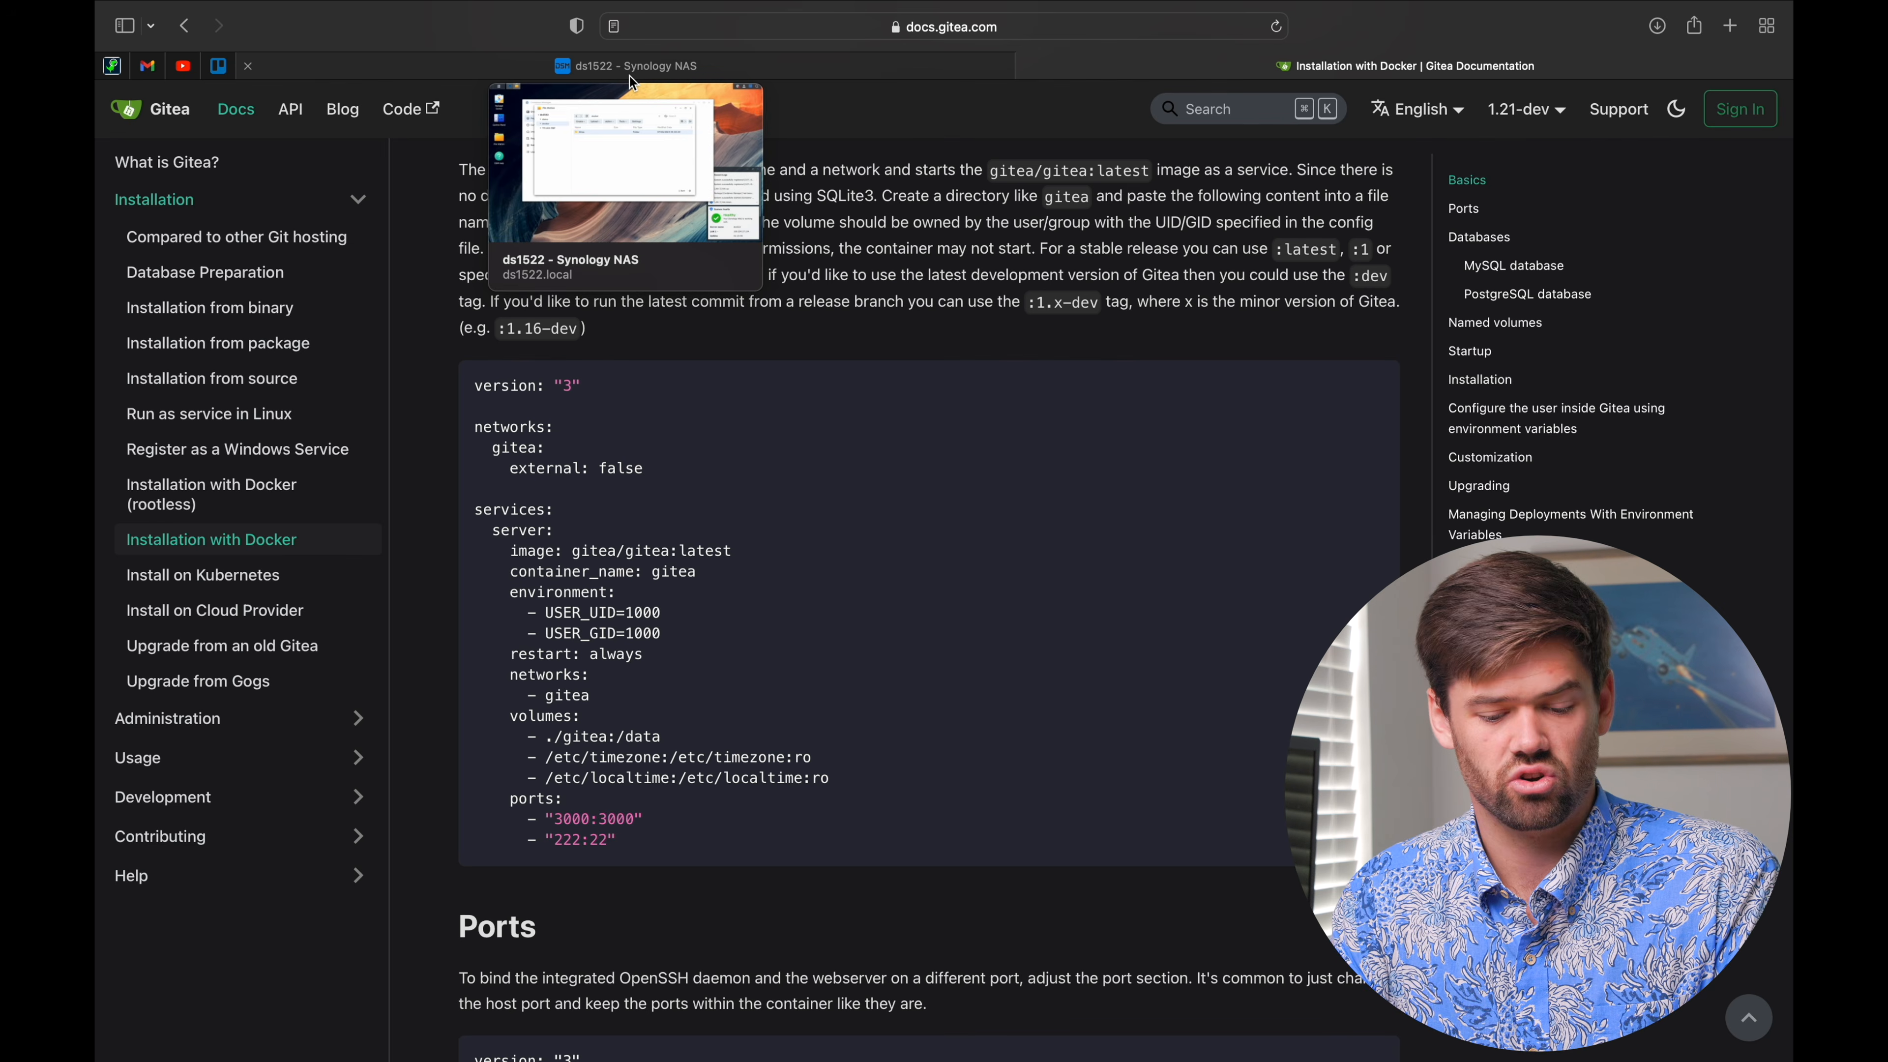
pyautogui.click(630, 75)
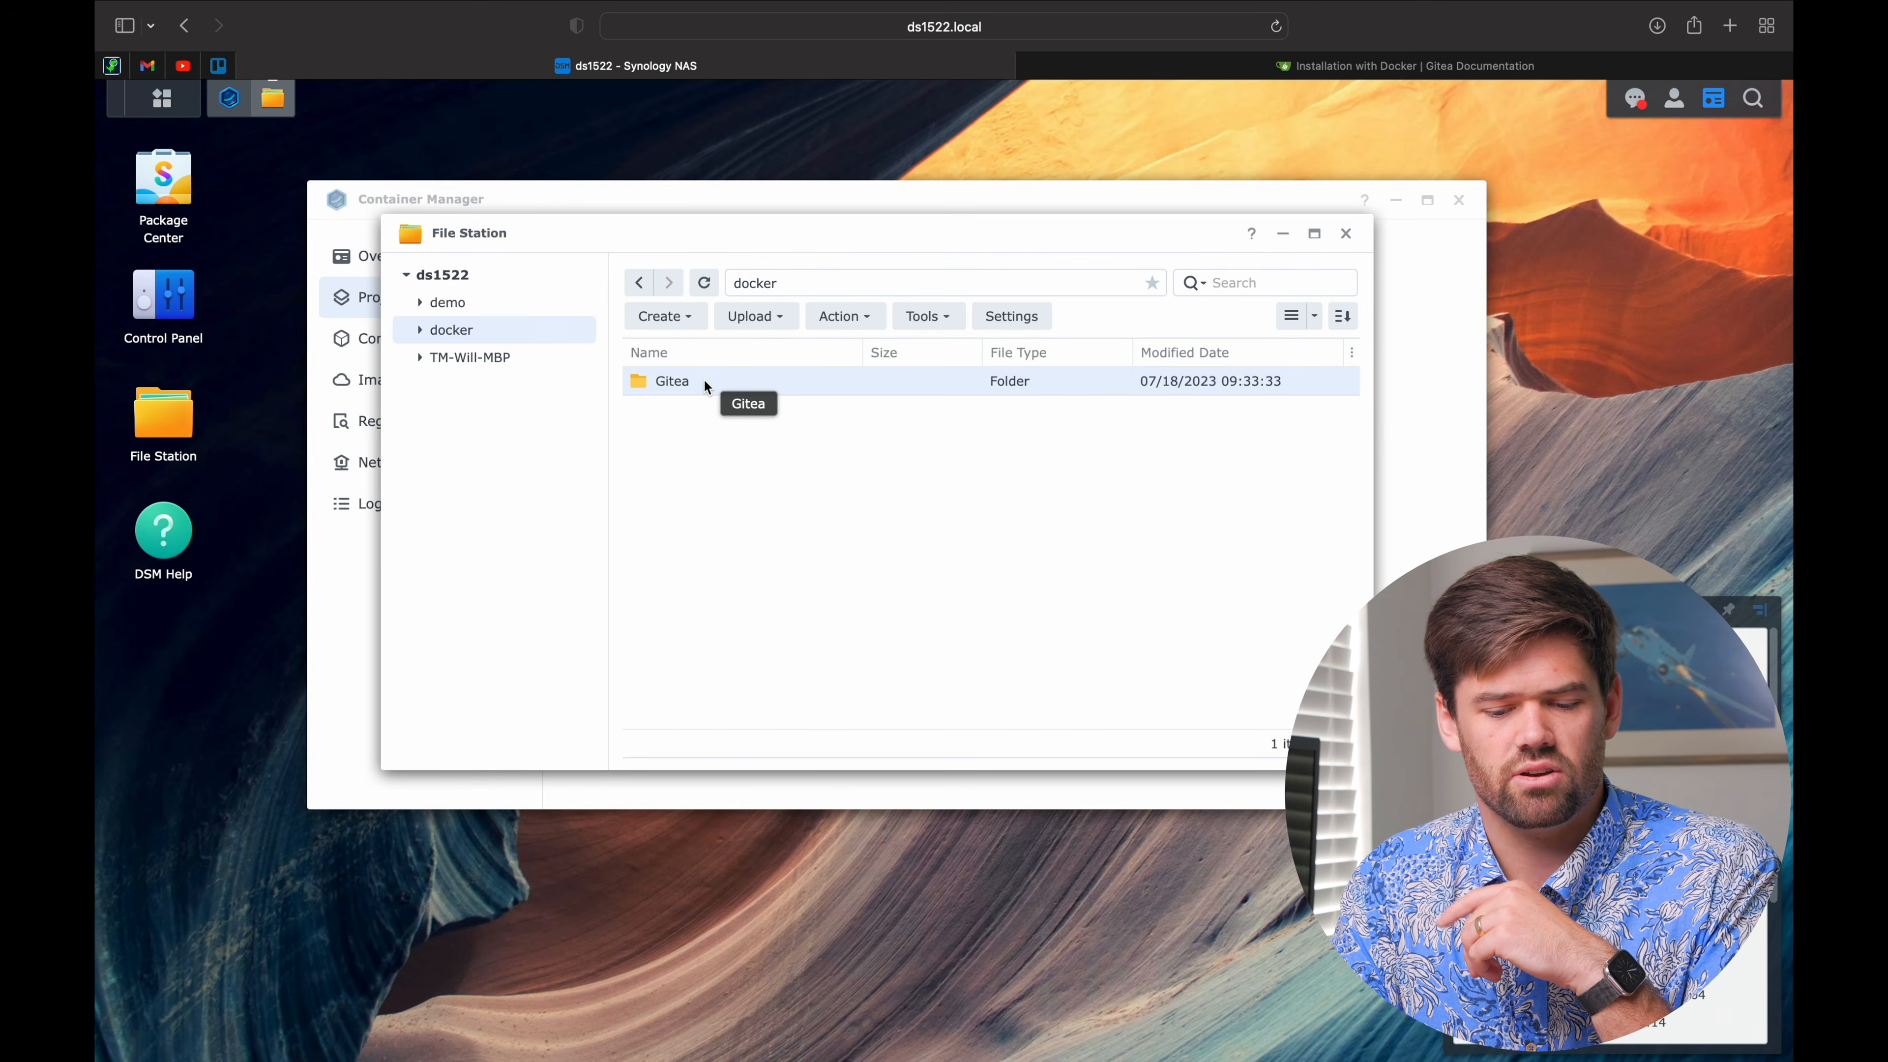
# Step: Create a gitea_data folder inside docker/Gitea in File Station
pyautogui.doubleClick(704, 380)
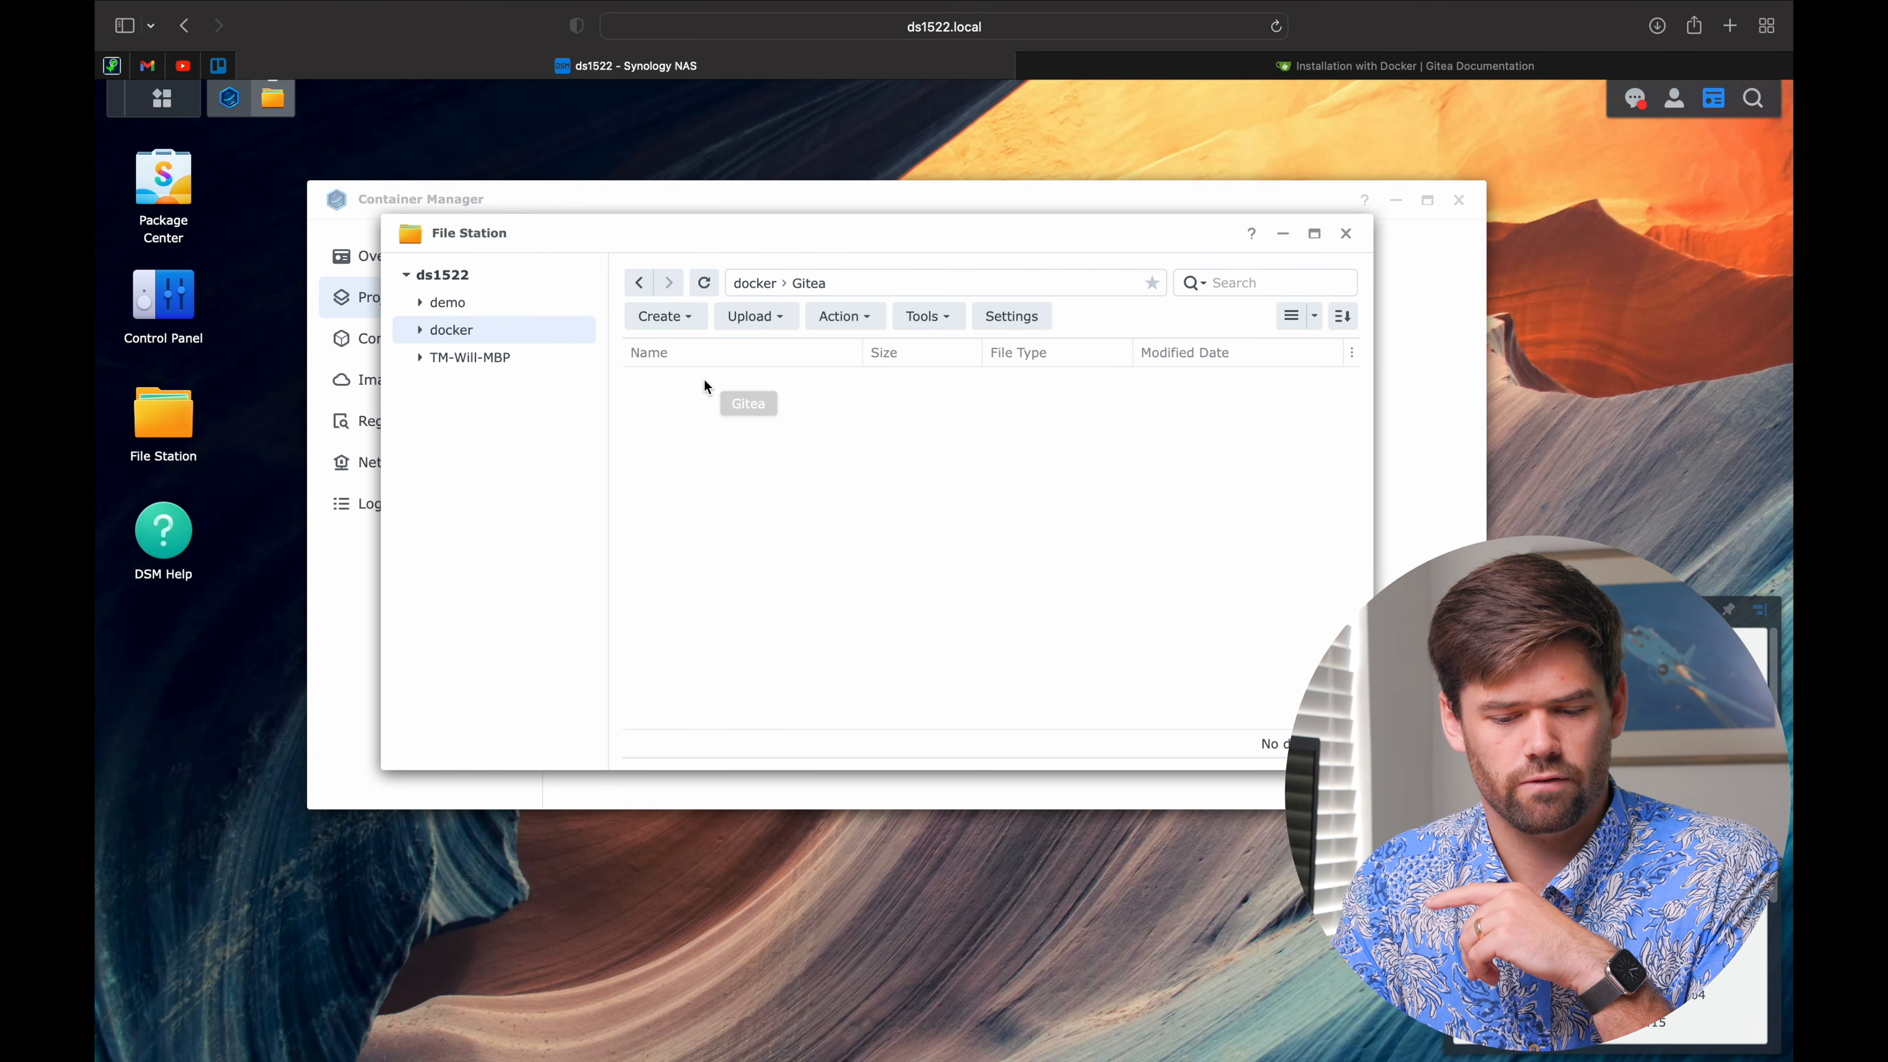
pyautogui.click(684, 318)
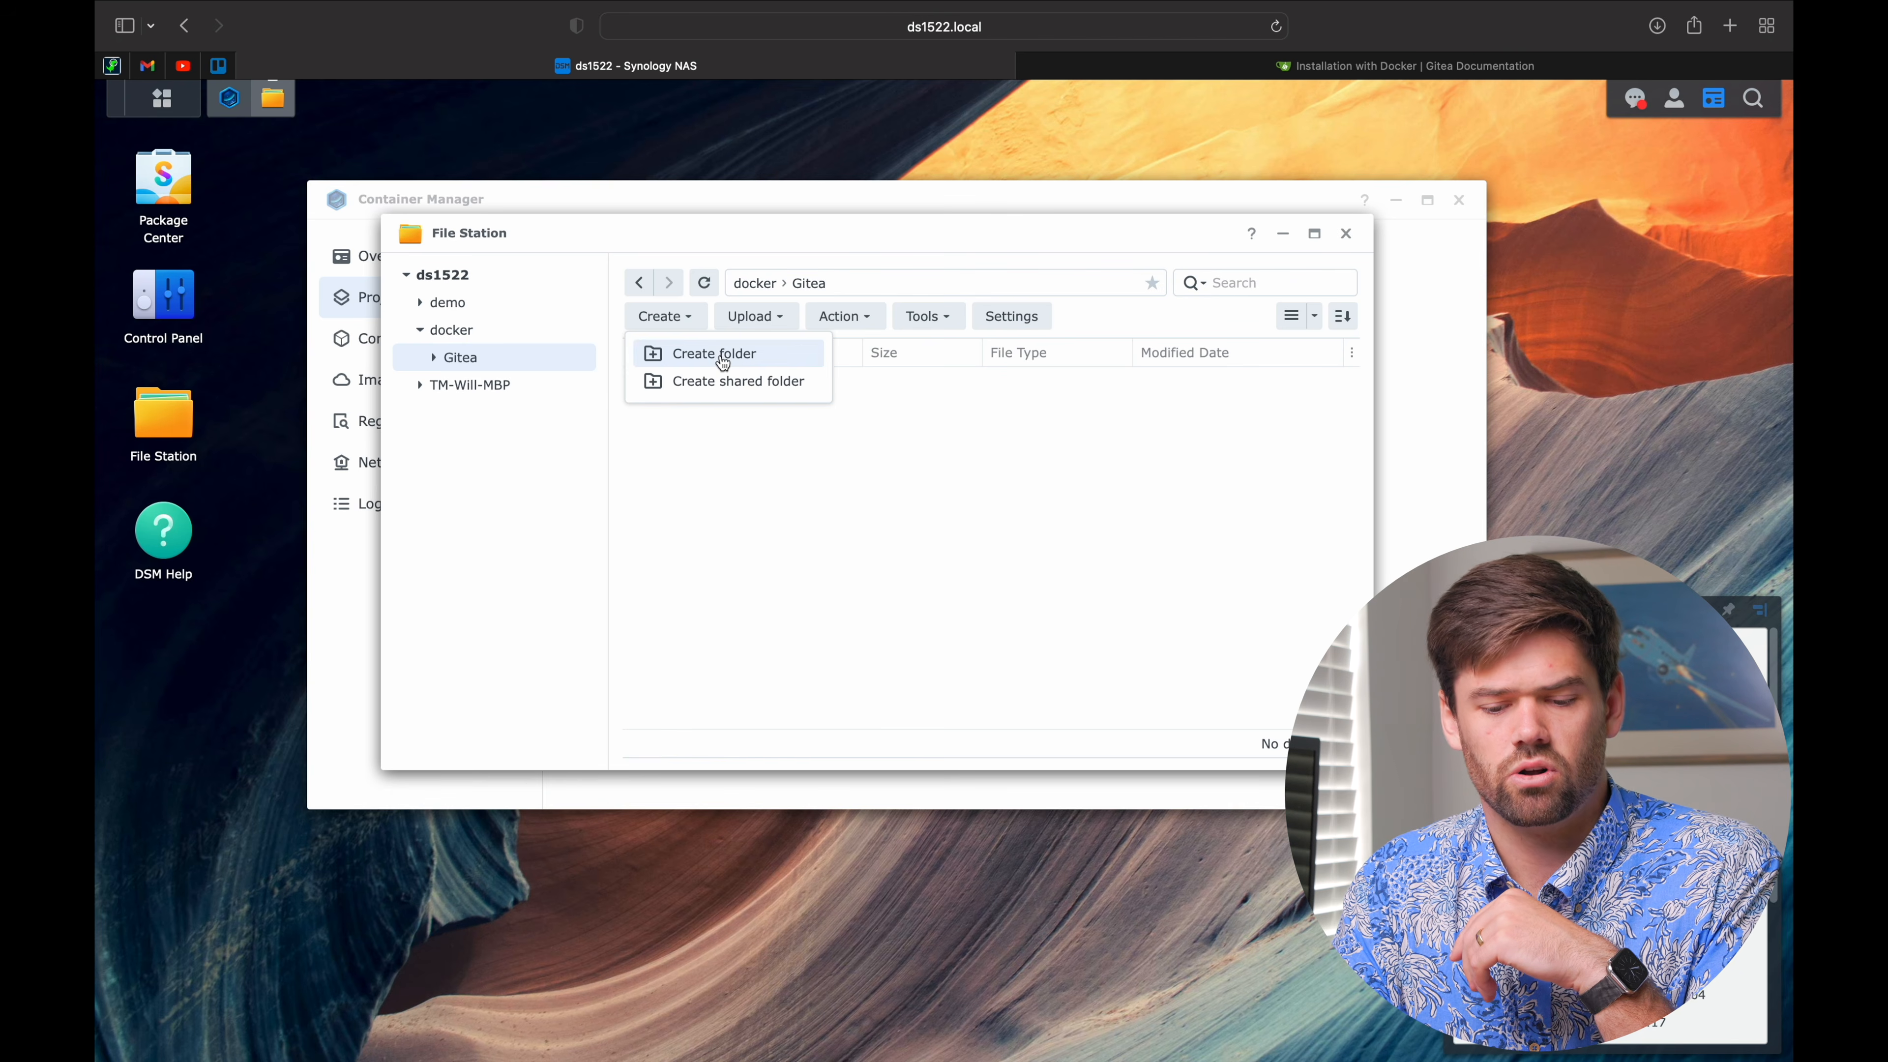
pyautogui.click(720, 356)
pyautogui.write('g')
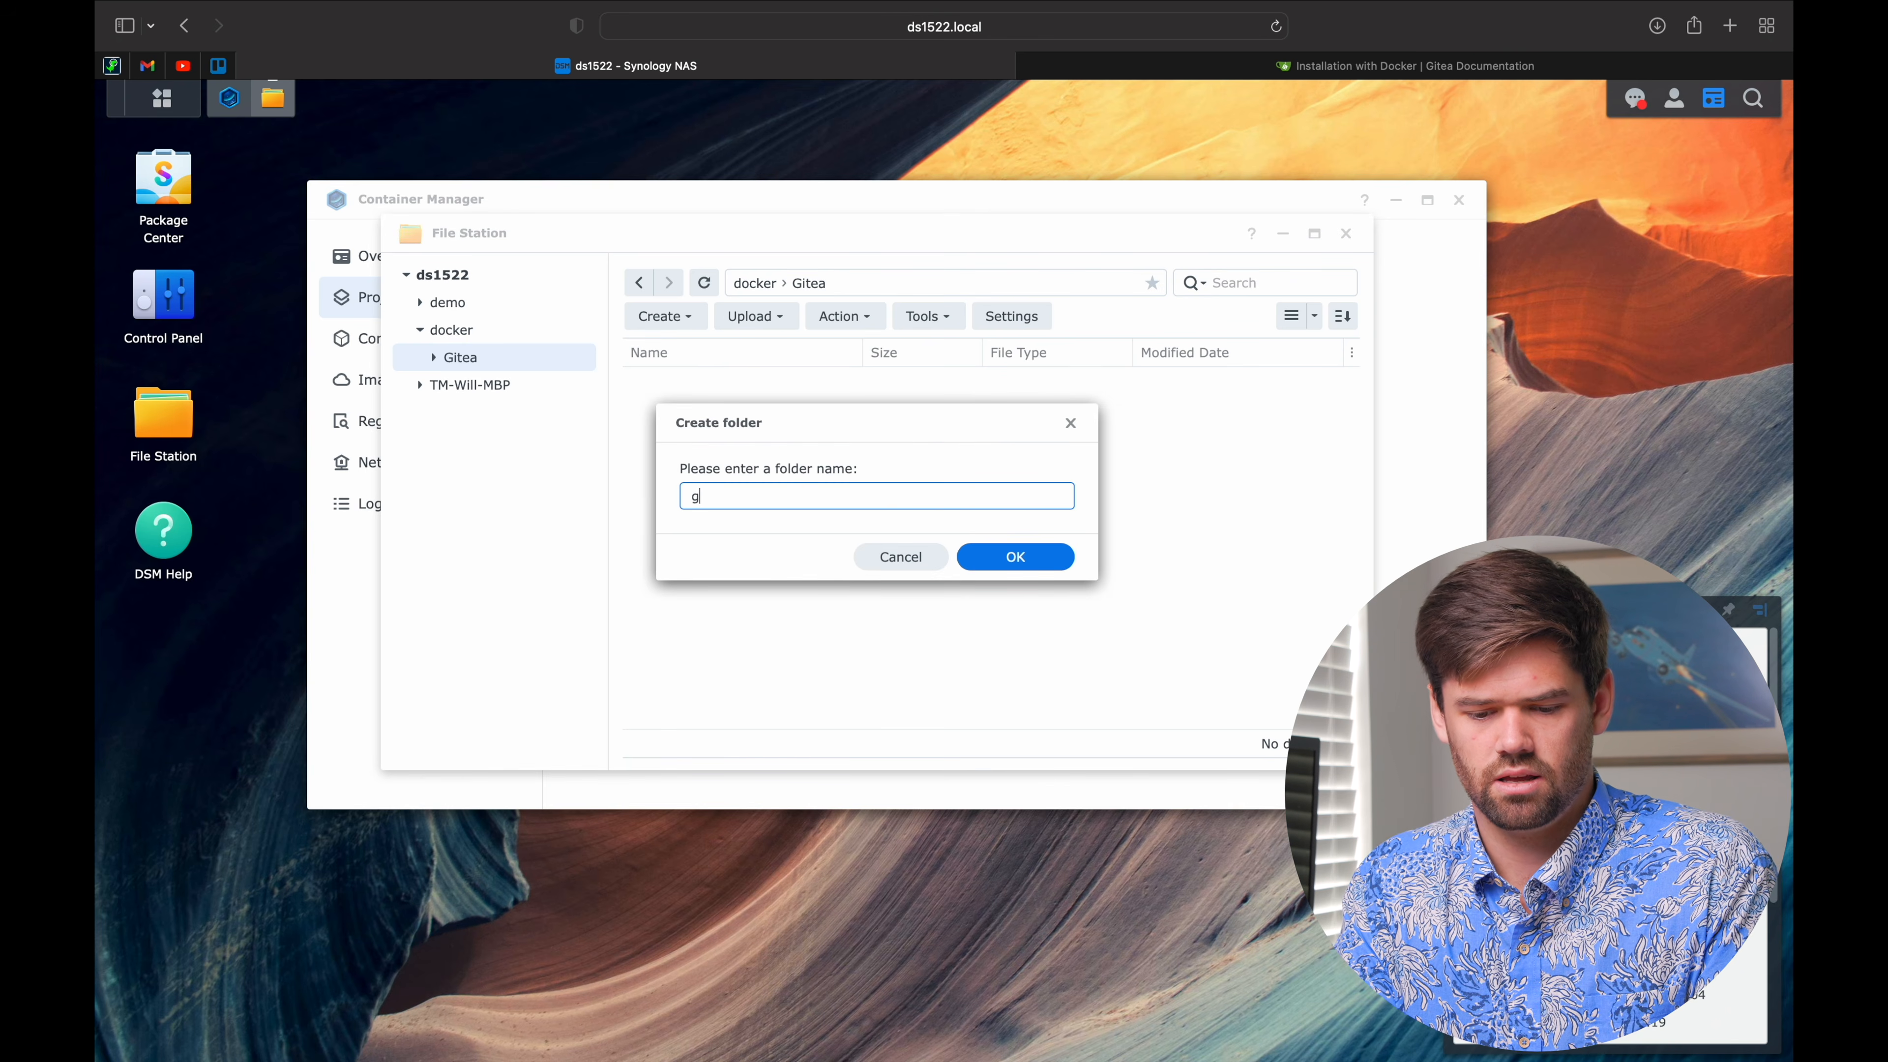
pyautogui.write('itea_data')
pyautogui.press('Return')
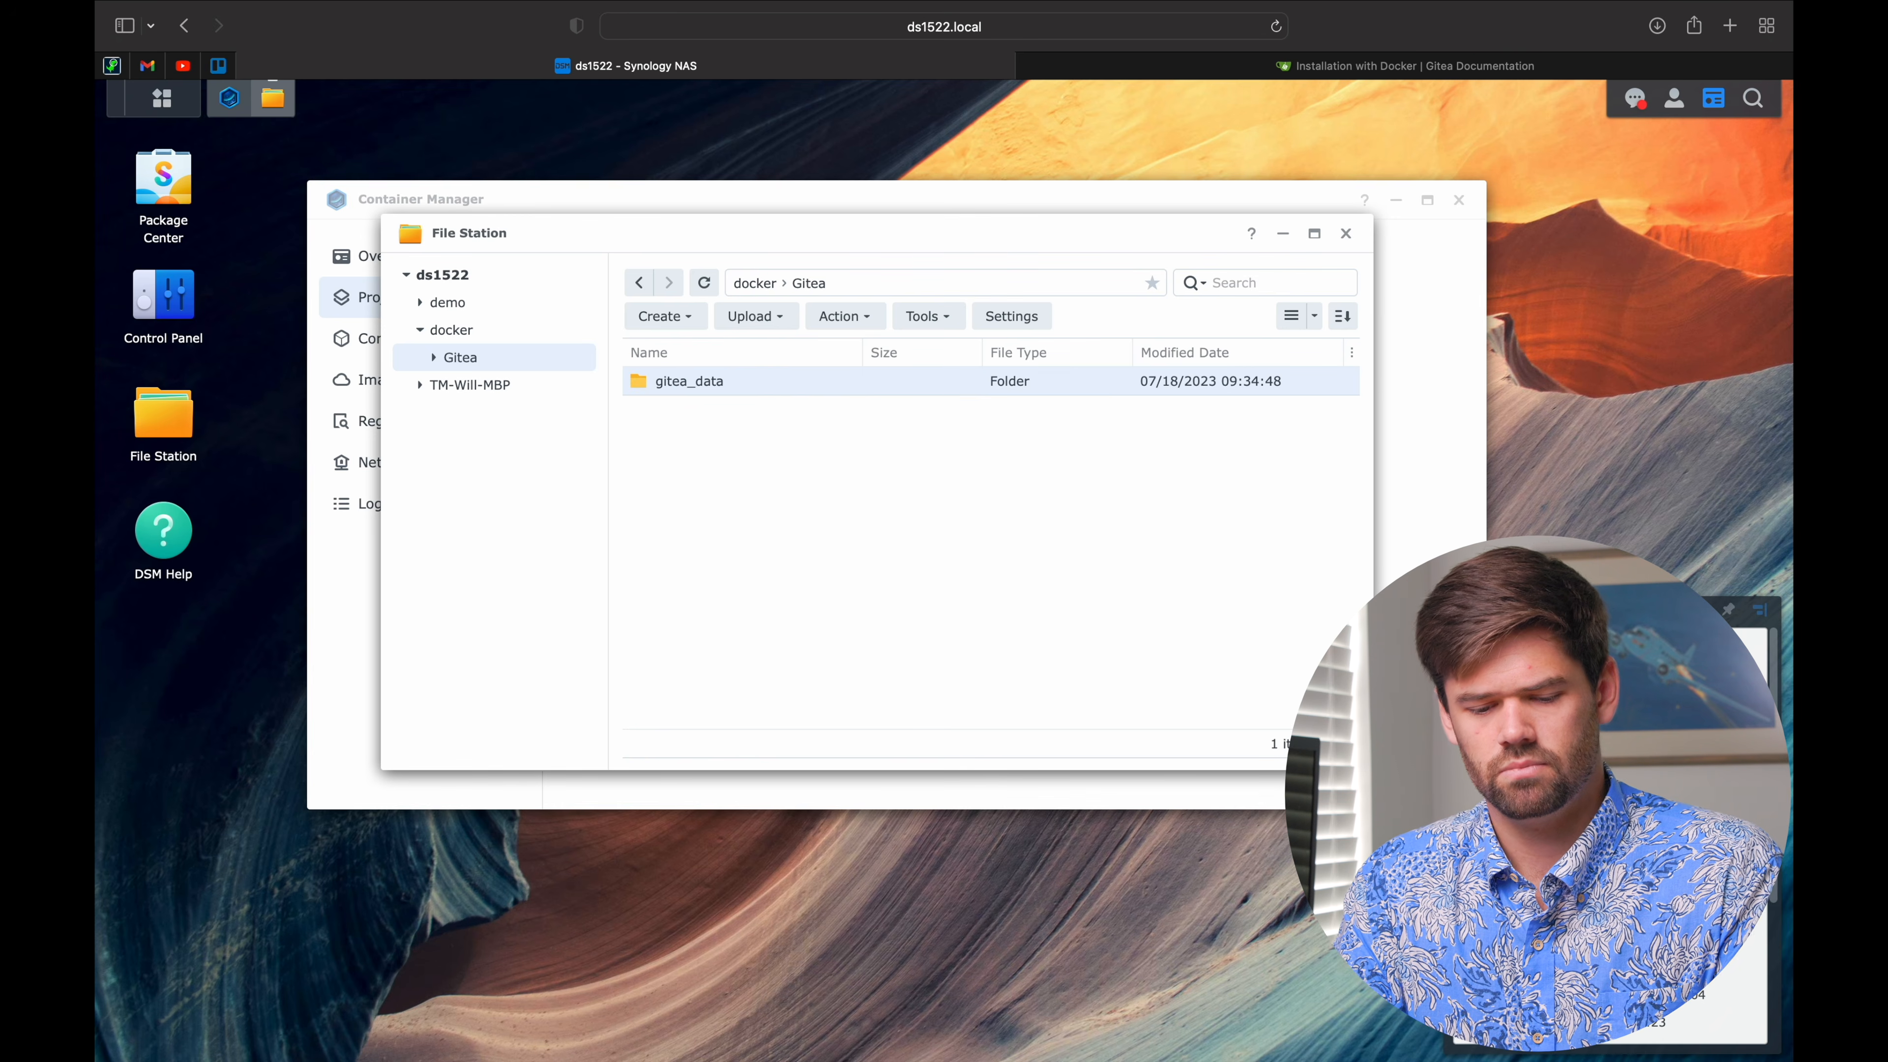
pyautogui.click(1338, 69)
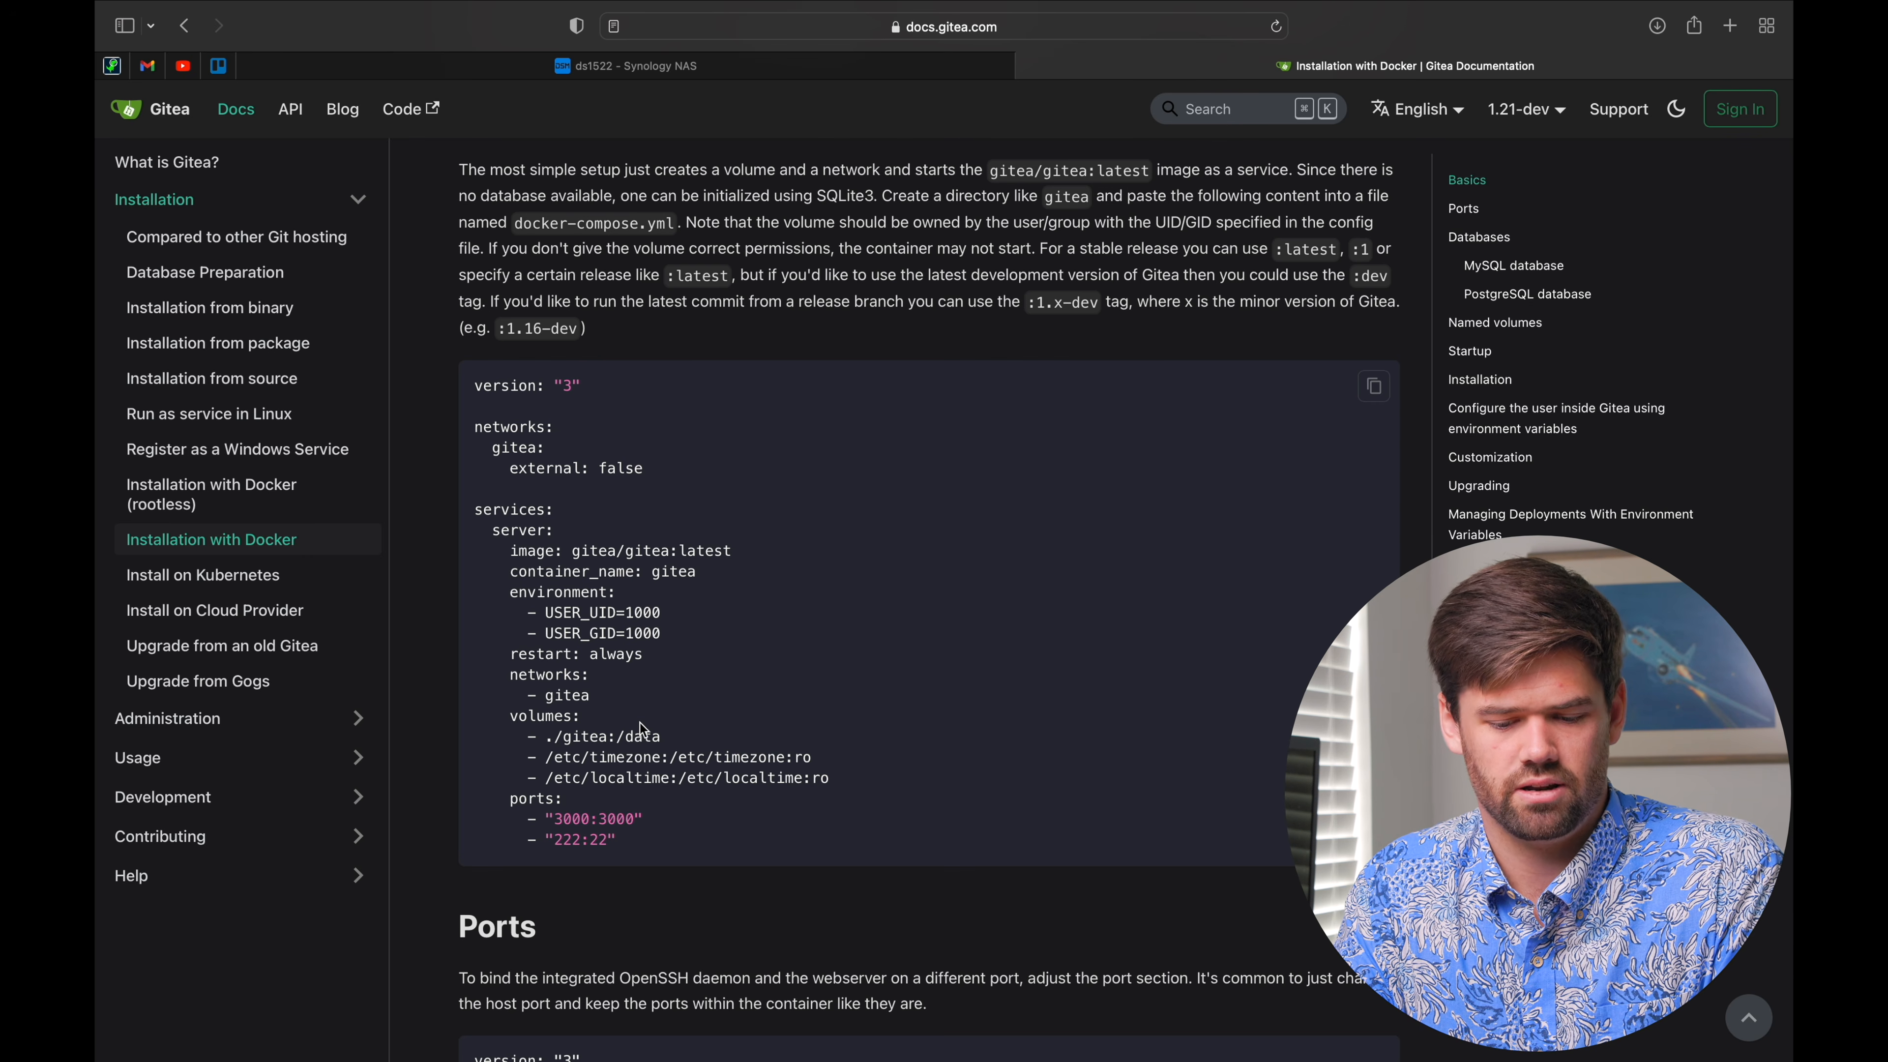
# Step: Start a new Container Manager project named gitea
pyautogui.click(623, 66)
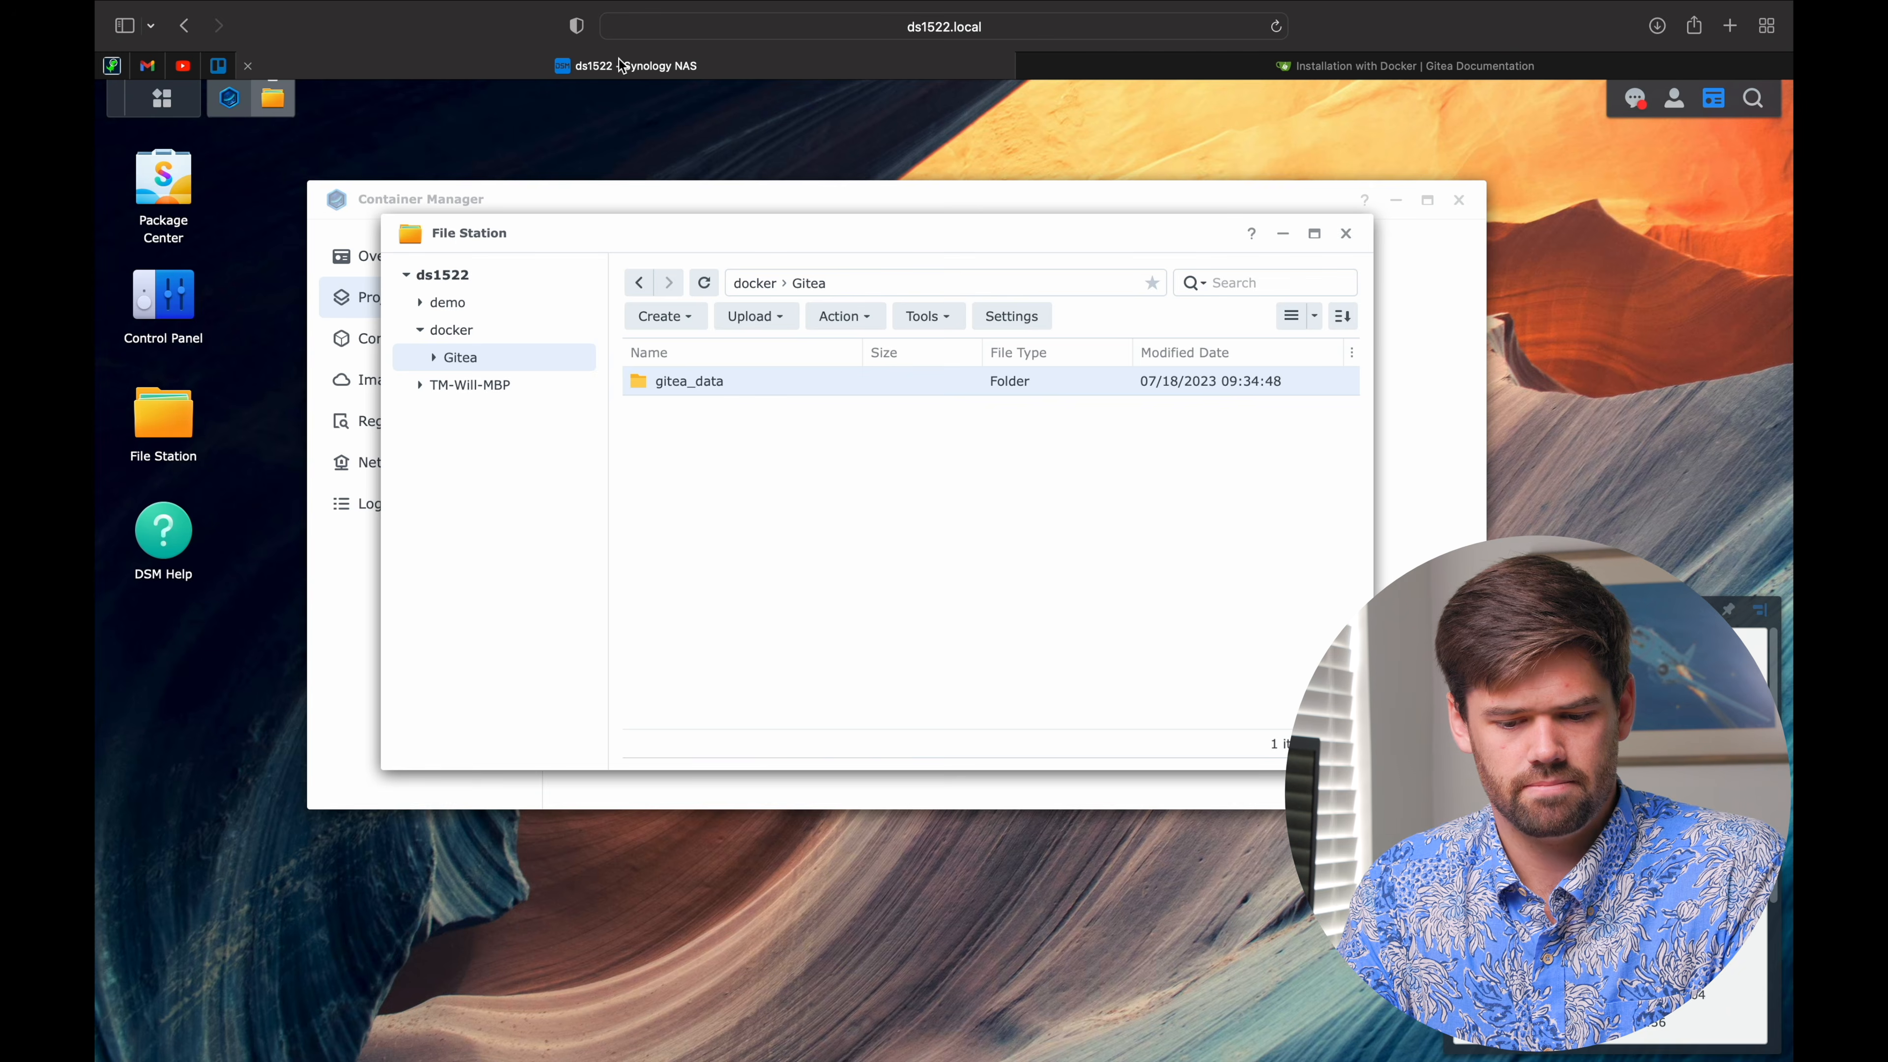
pyautogui.click(584, 200)
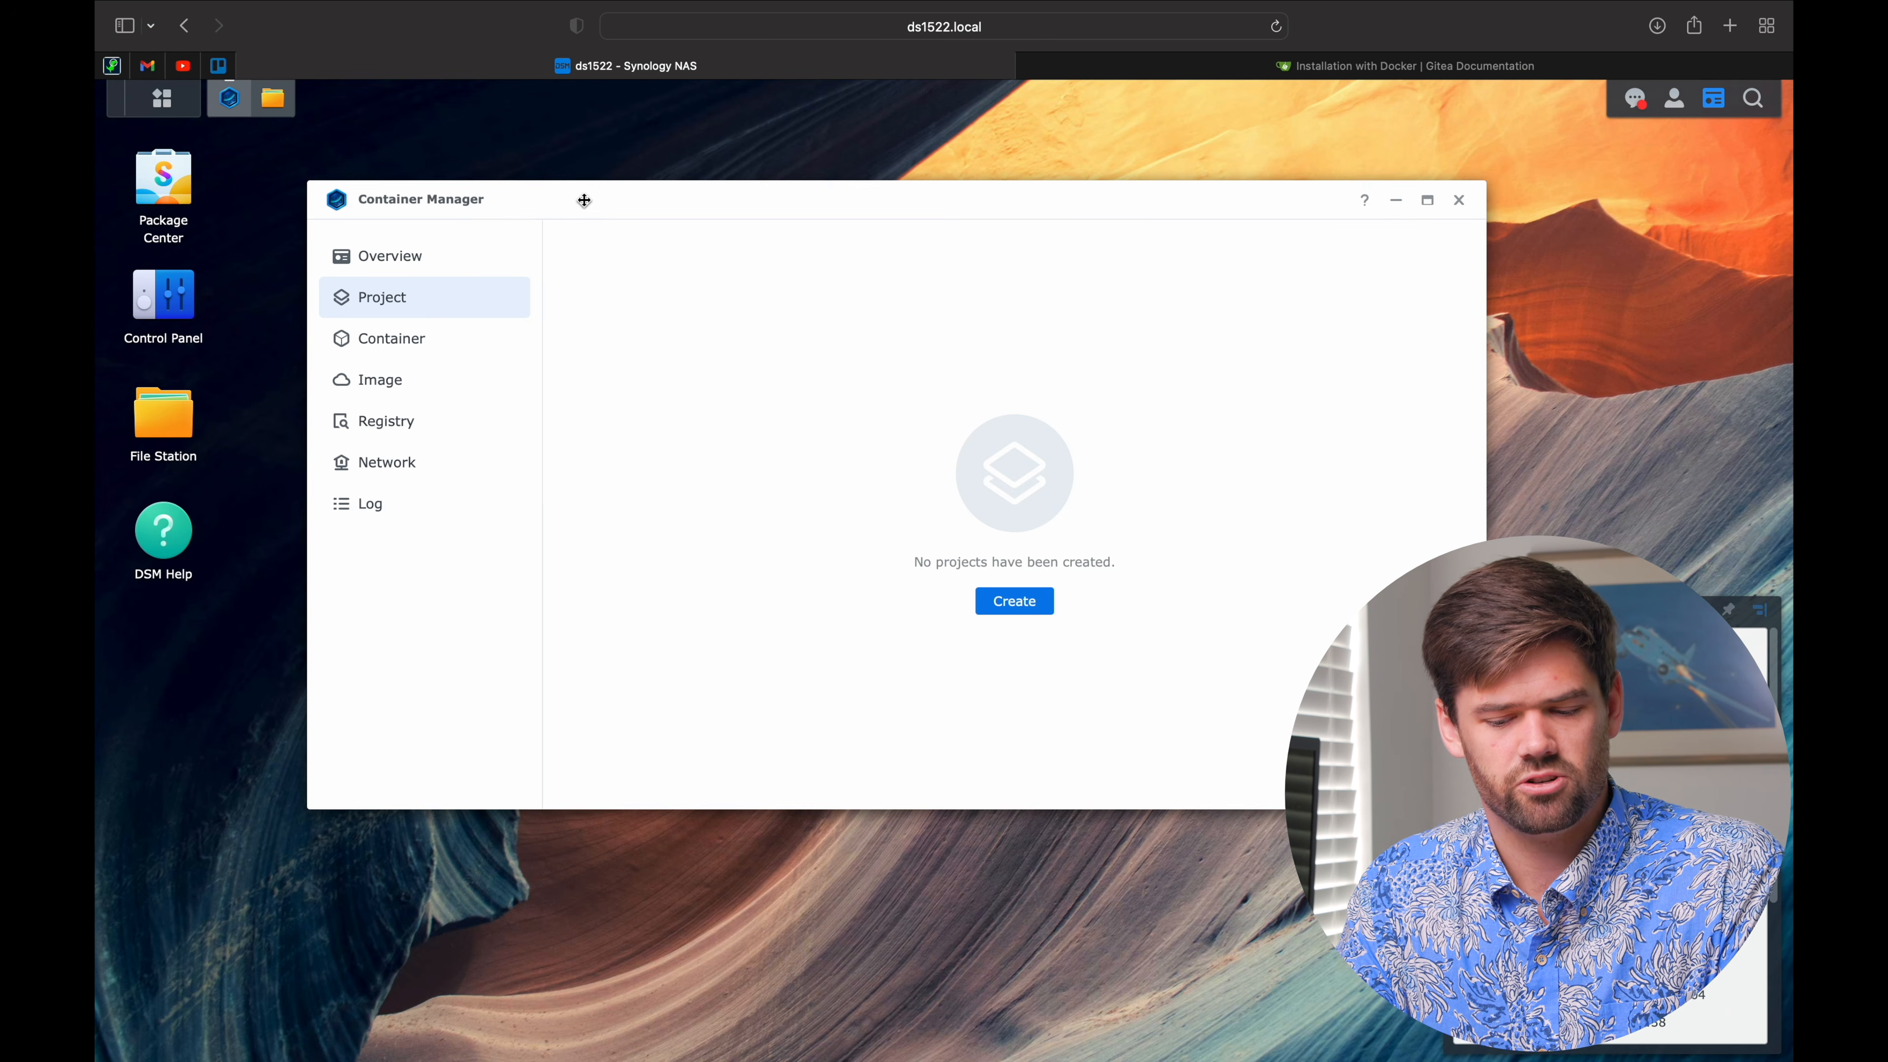
pyautogui.click(1033, 619)
pyautogui.click(936, 335)
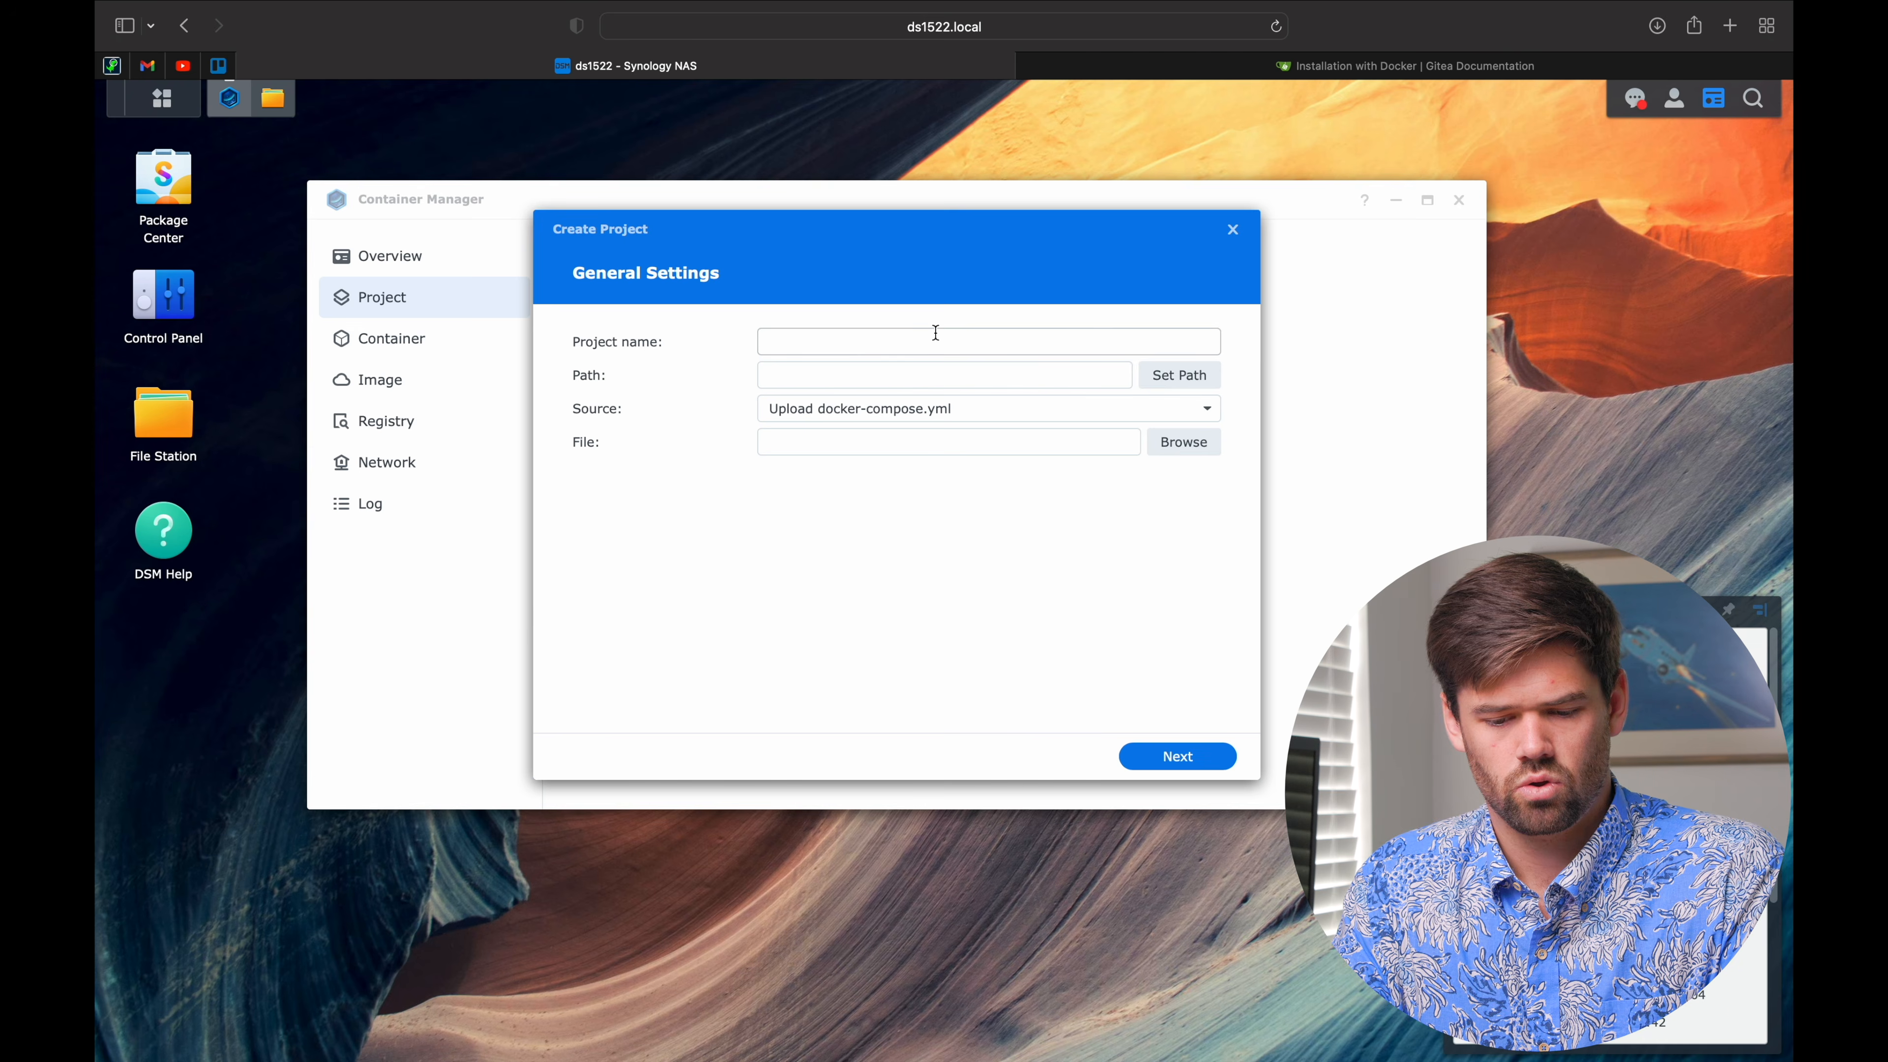
pyautogui.write('g')
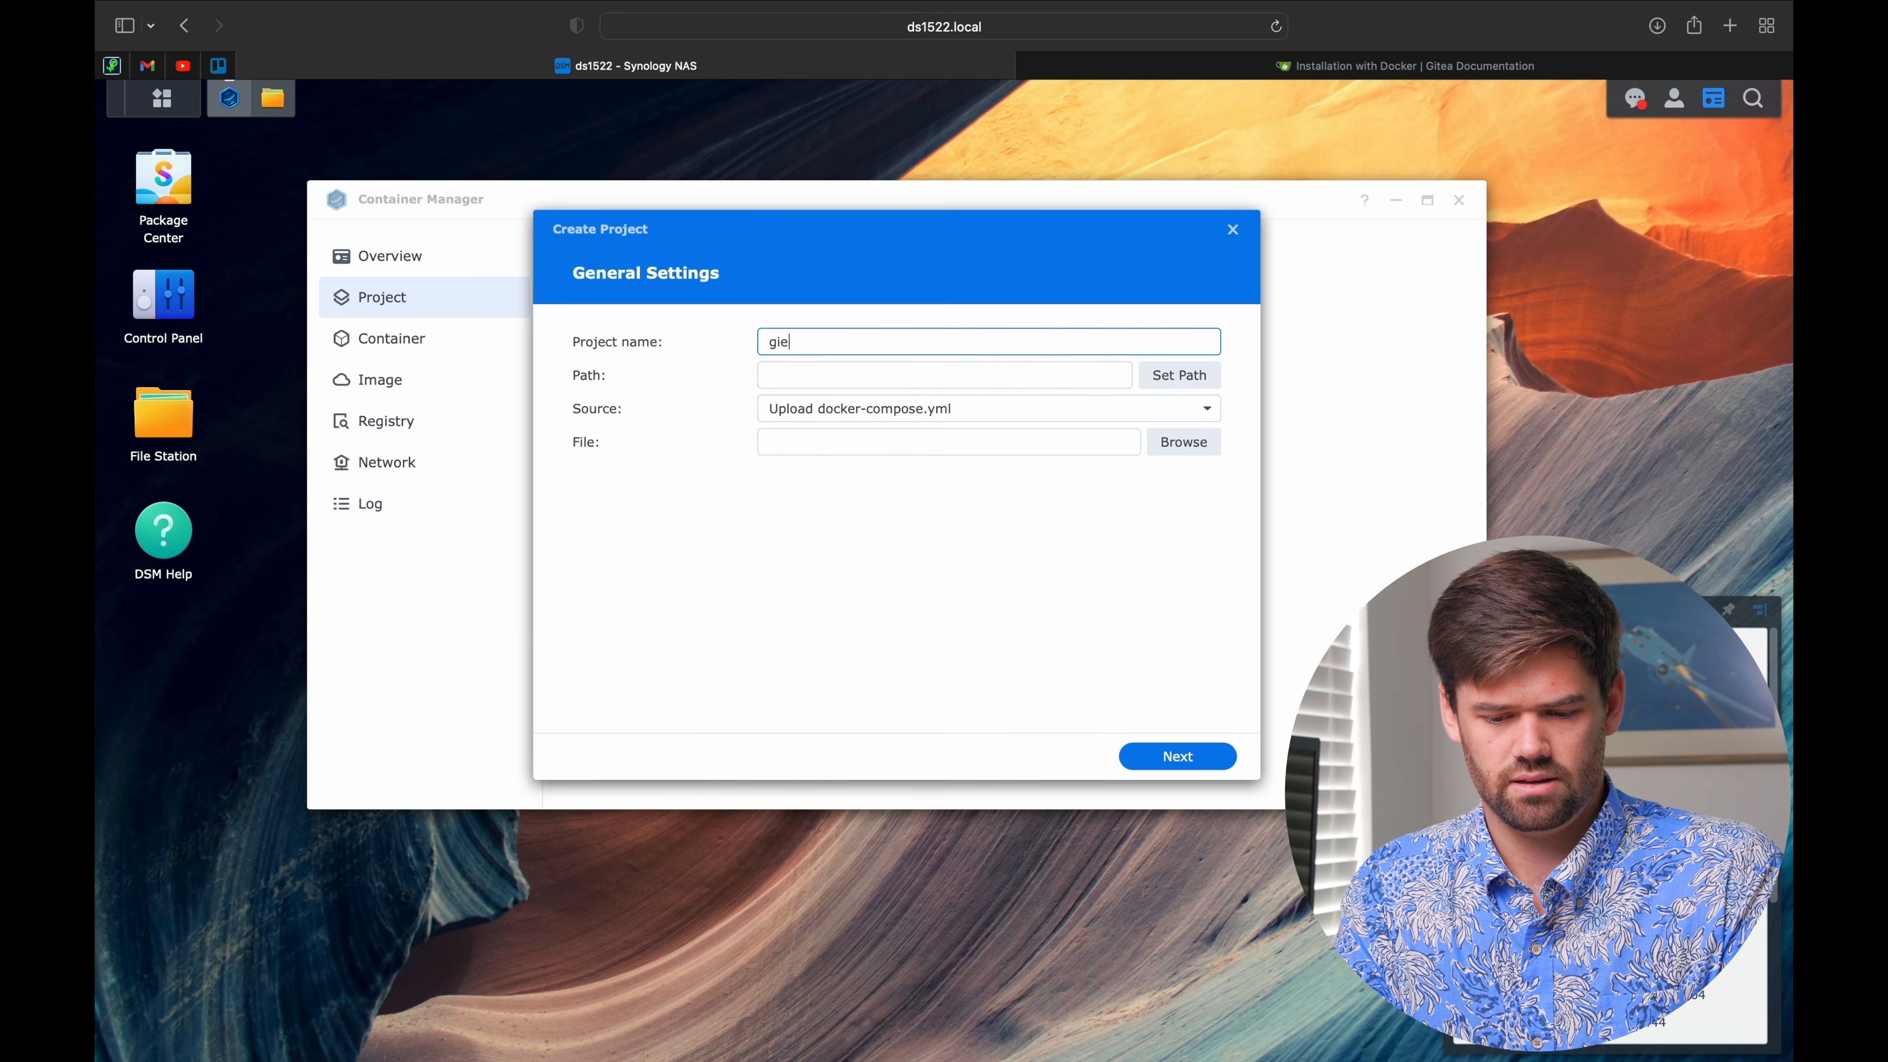
pyautogui.write('itea')
pyautogui.click(832, 379)
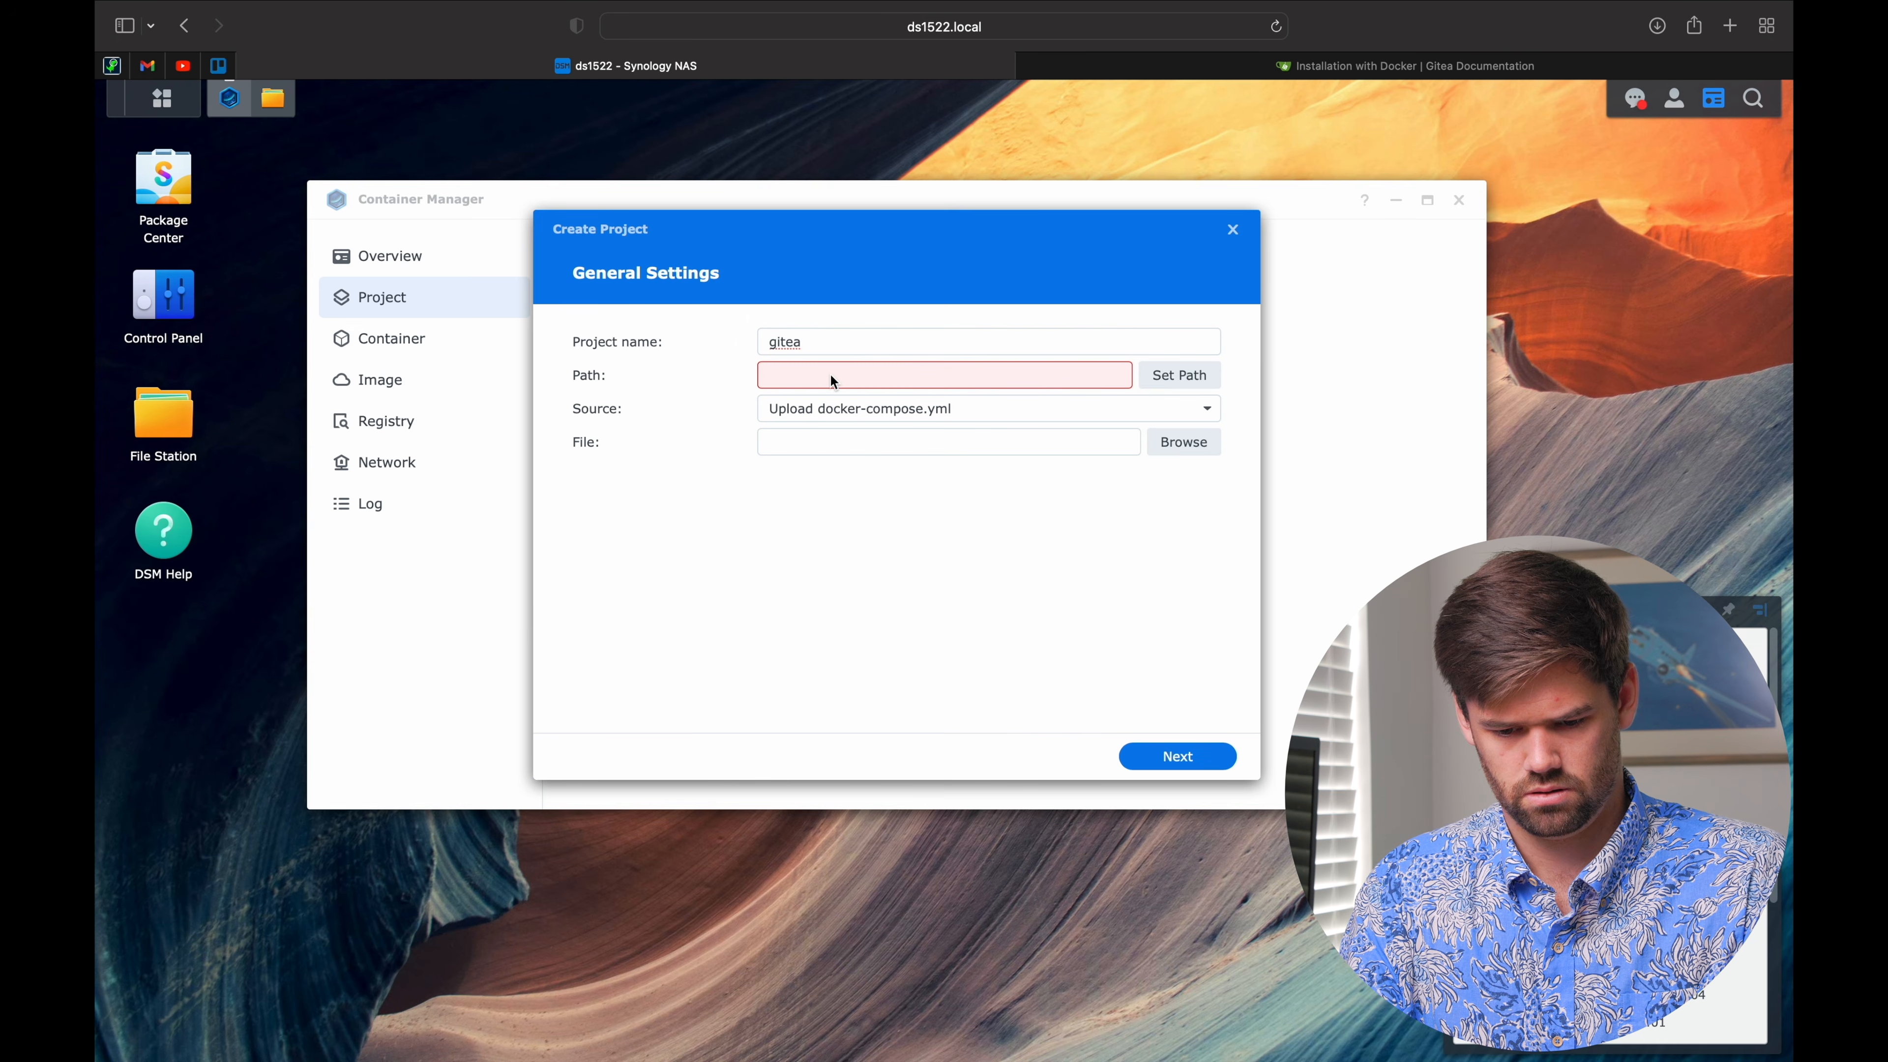
# Step: Set the project path to /docker/Gitea and the source to Create docker-compose.yml
pyautogui.click(1204, 376)
pyautogui.click(719, 374)
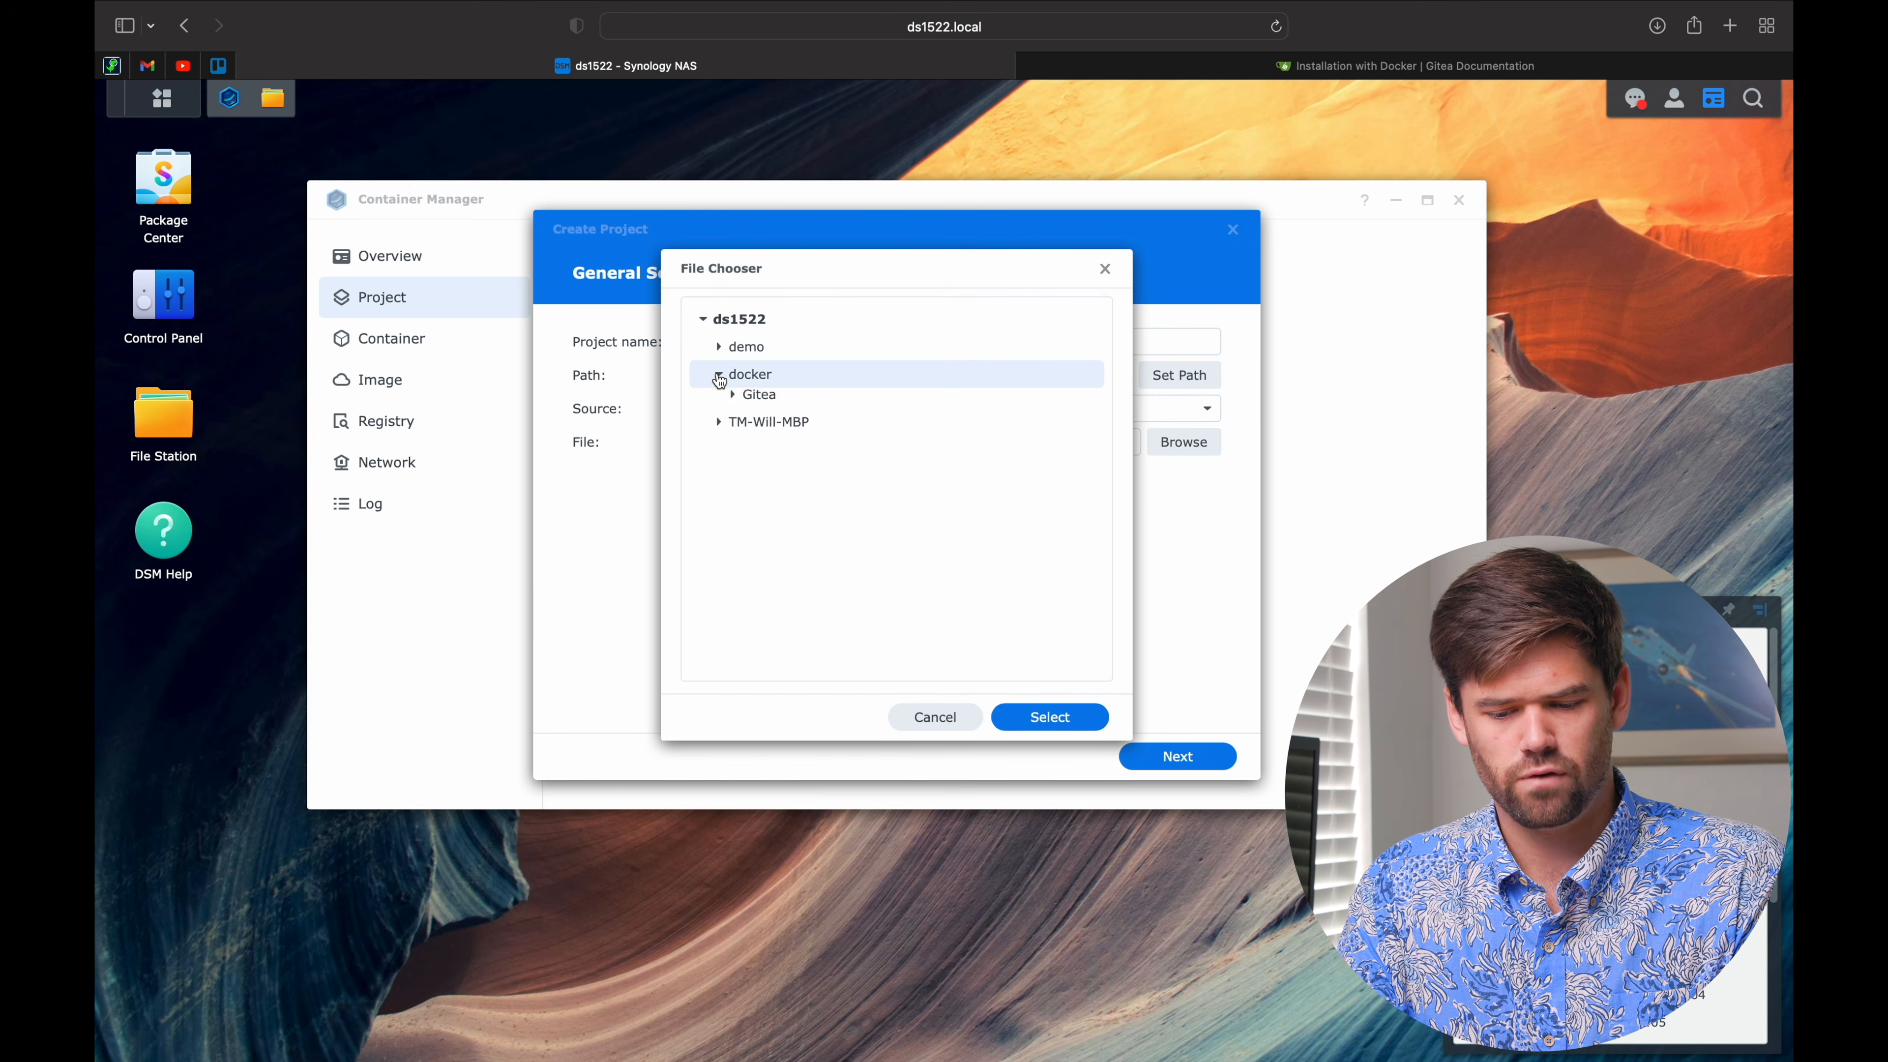
pyautogui.click(762, 406)
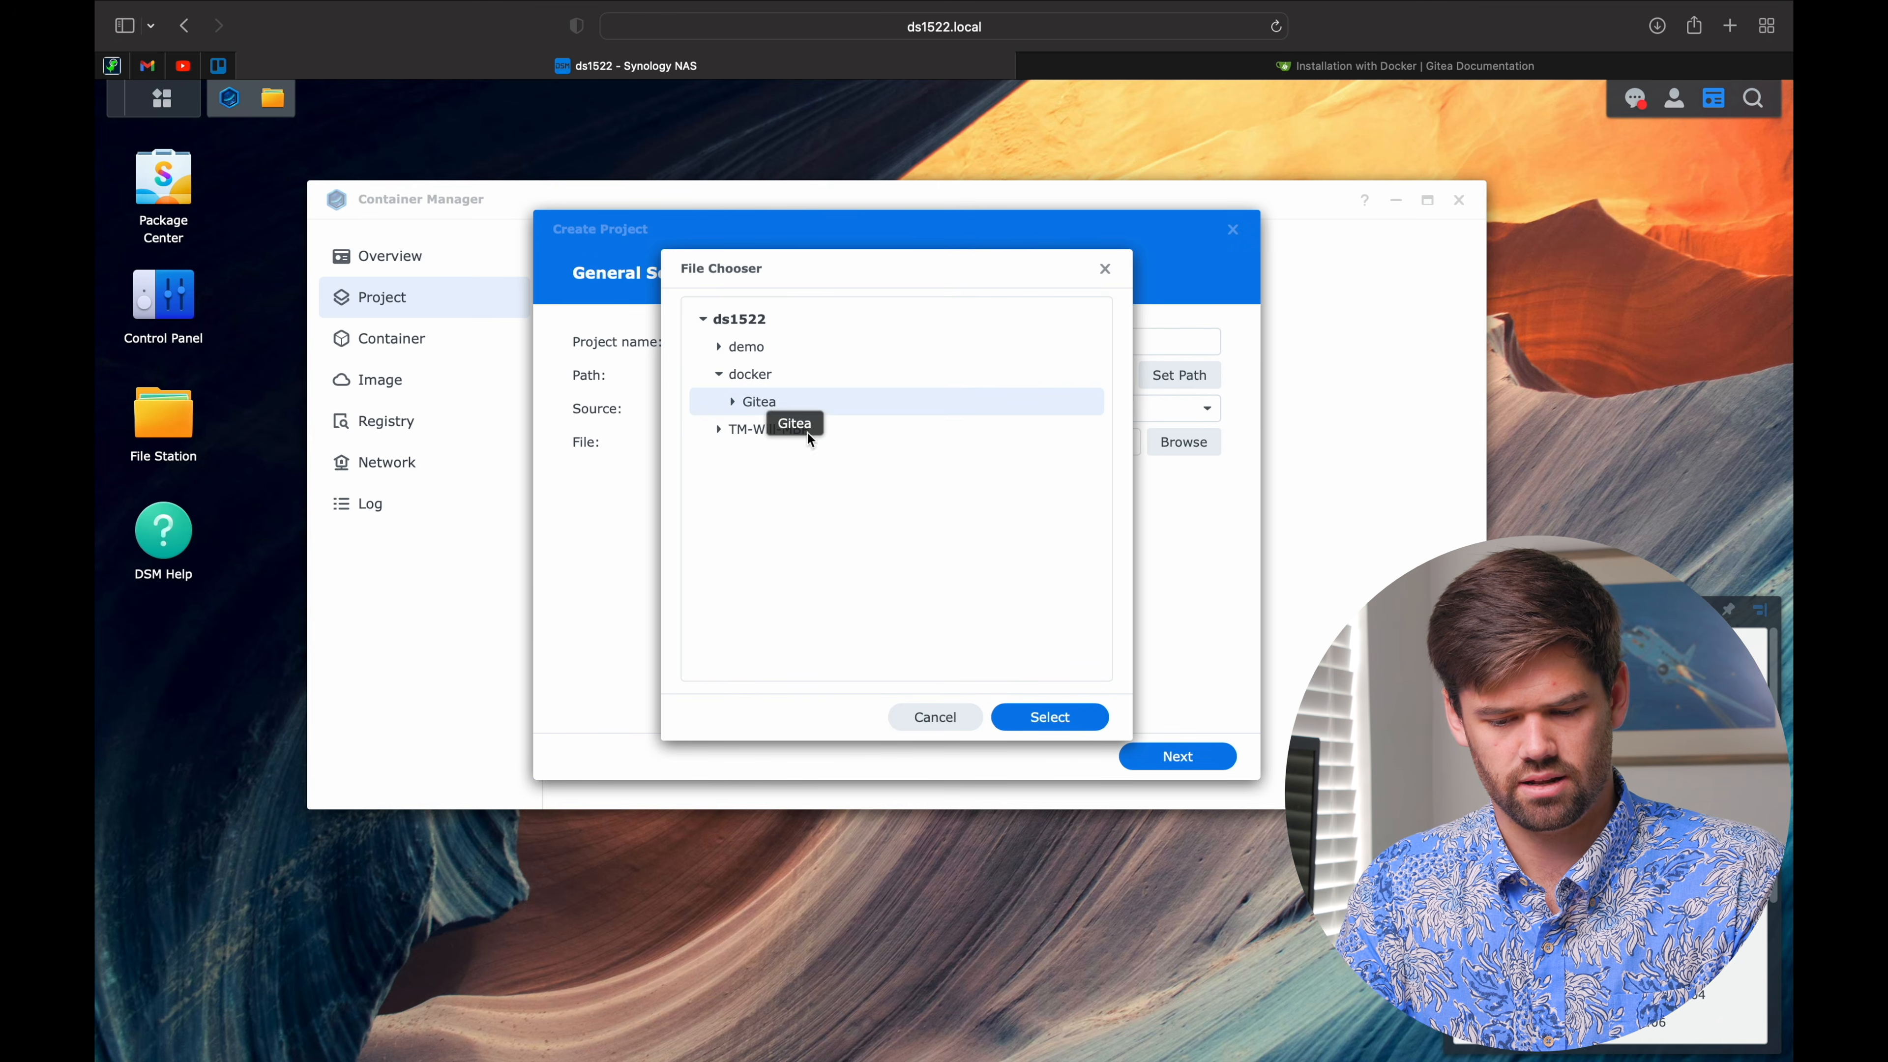
pyautogui.click(1067, 722)
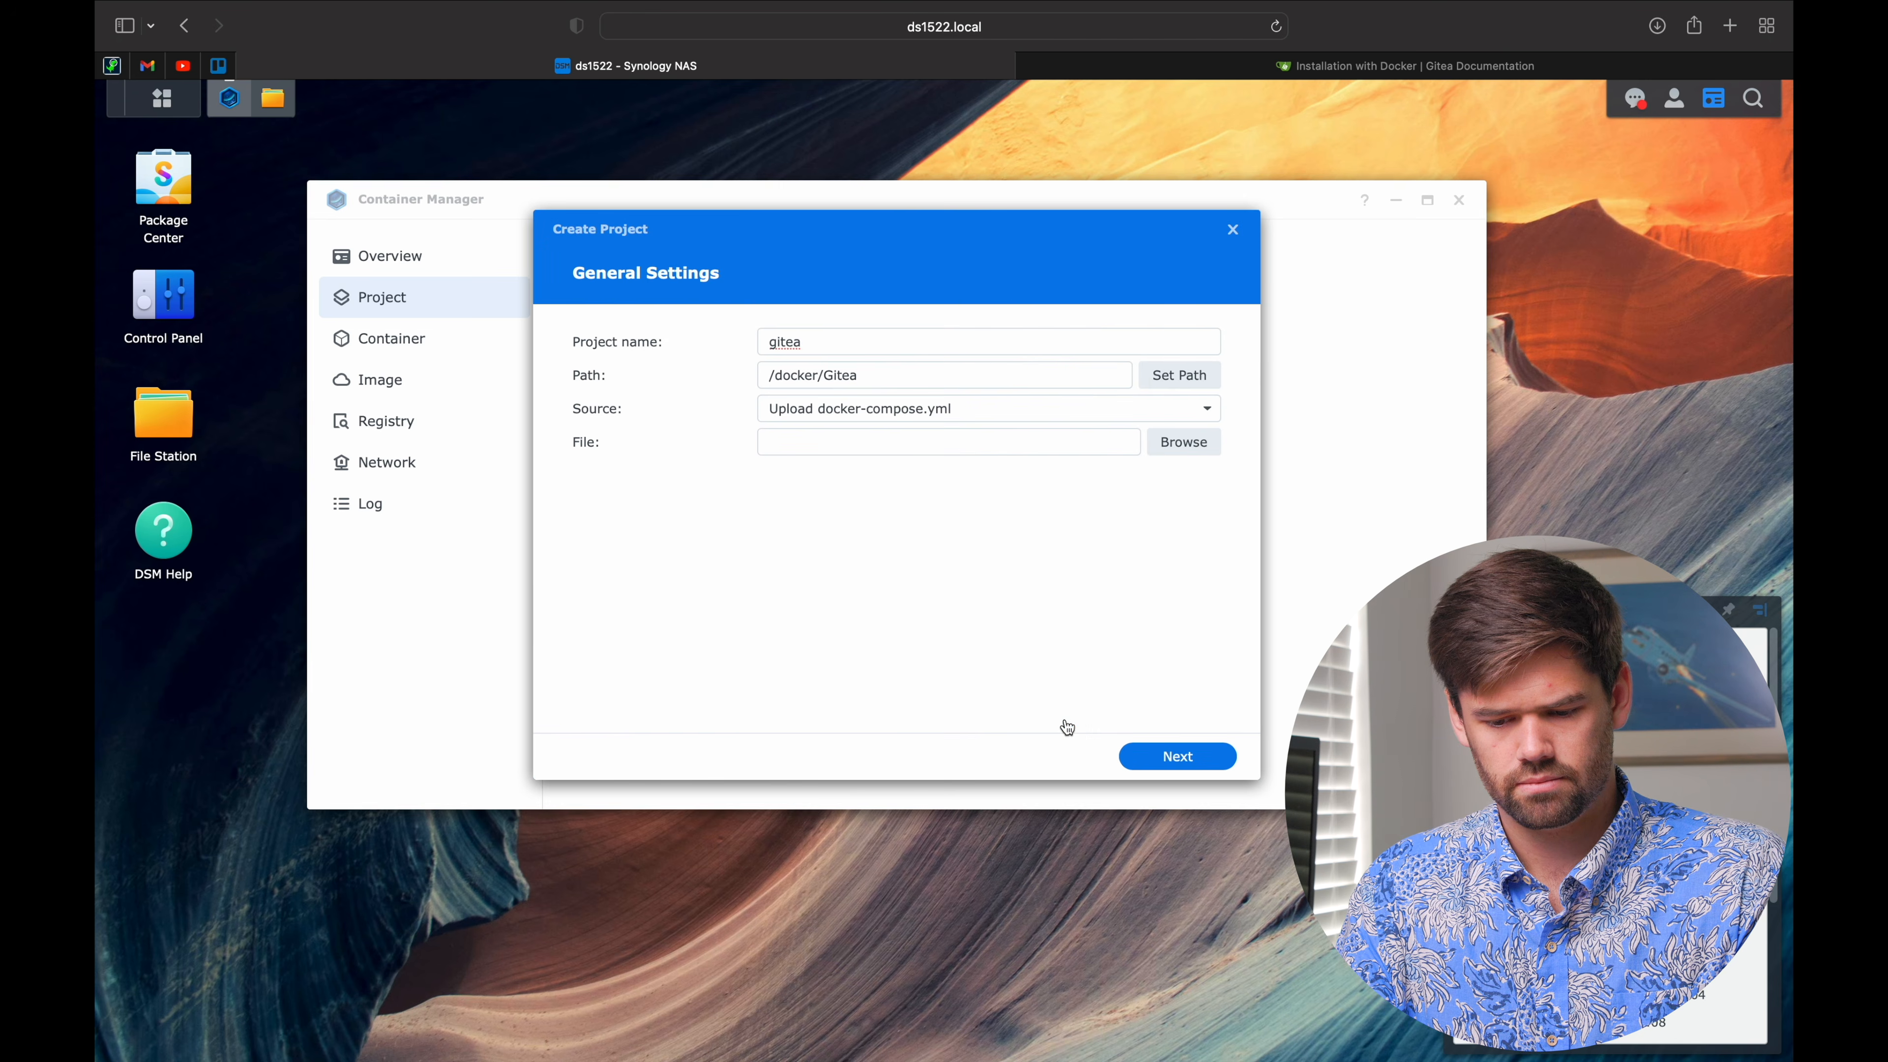
pyautogui.click(1185, 413)
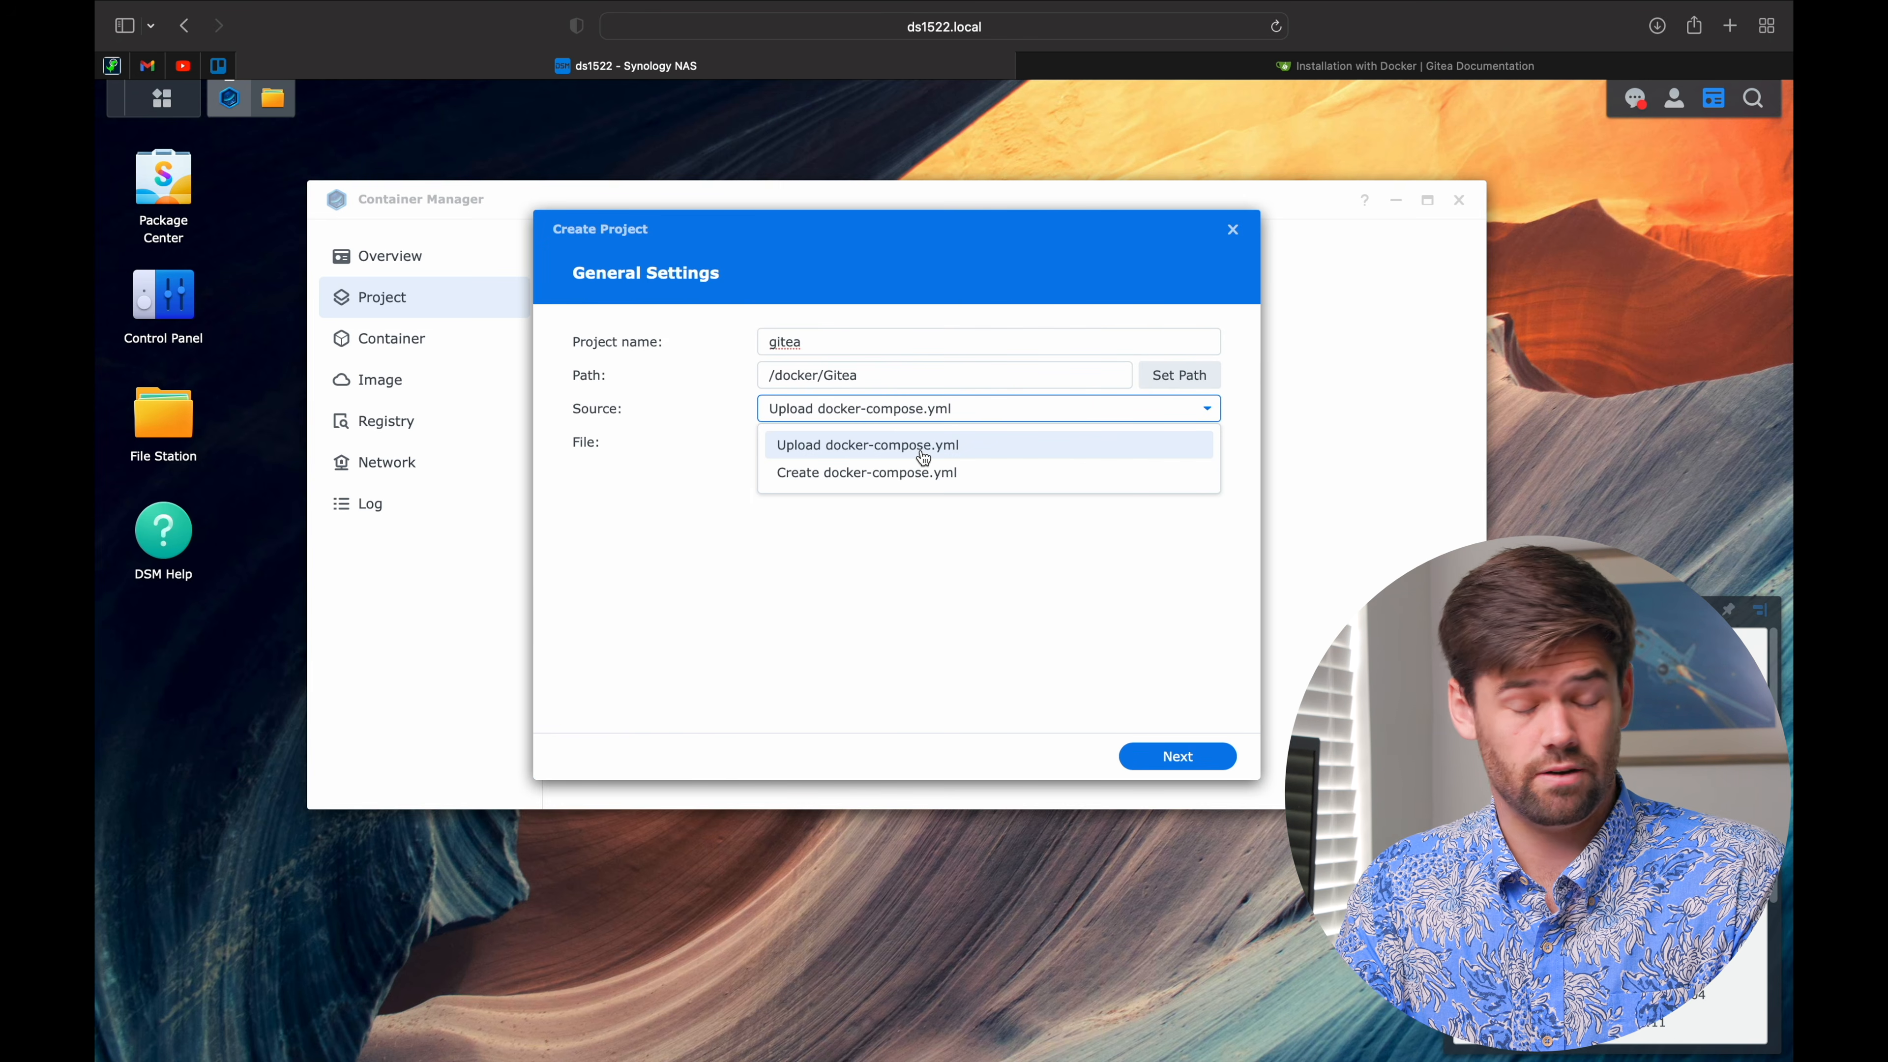
pyautogui.click(921, 475)
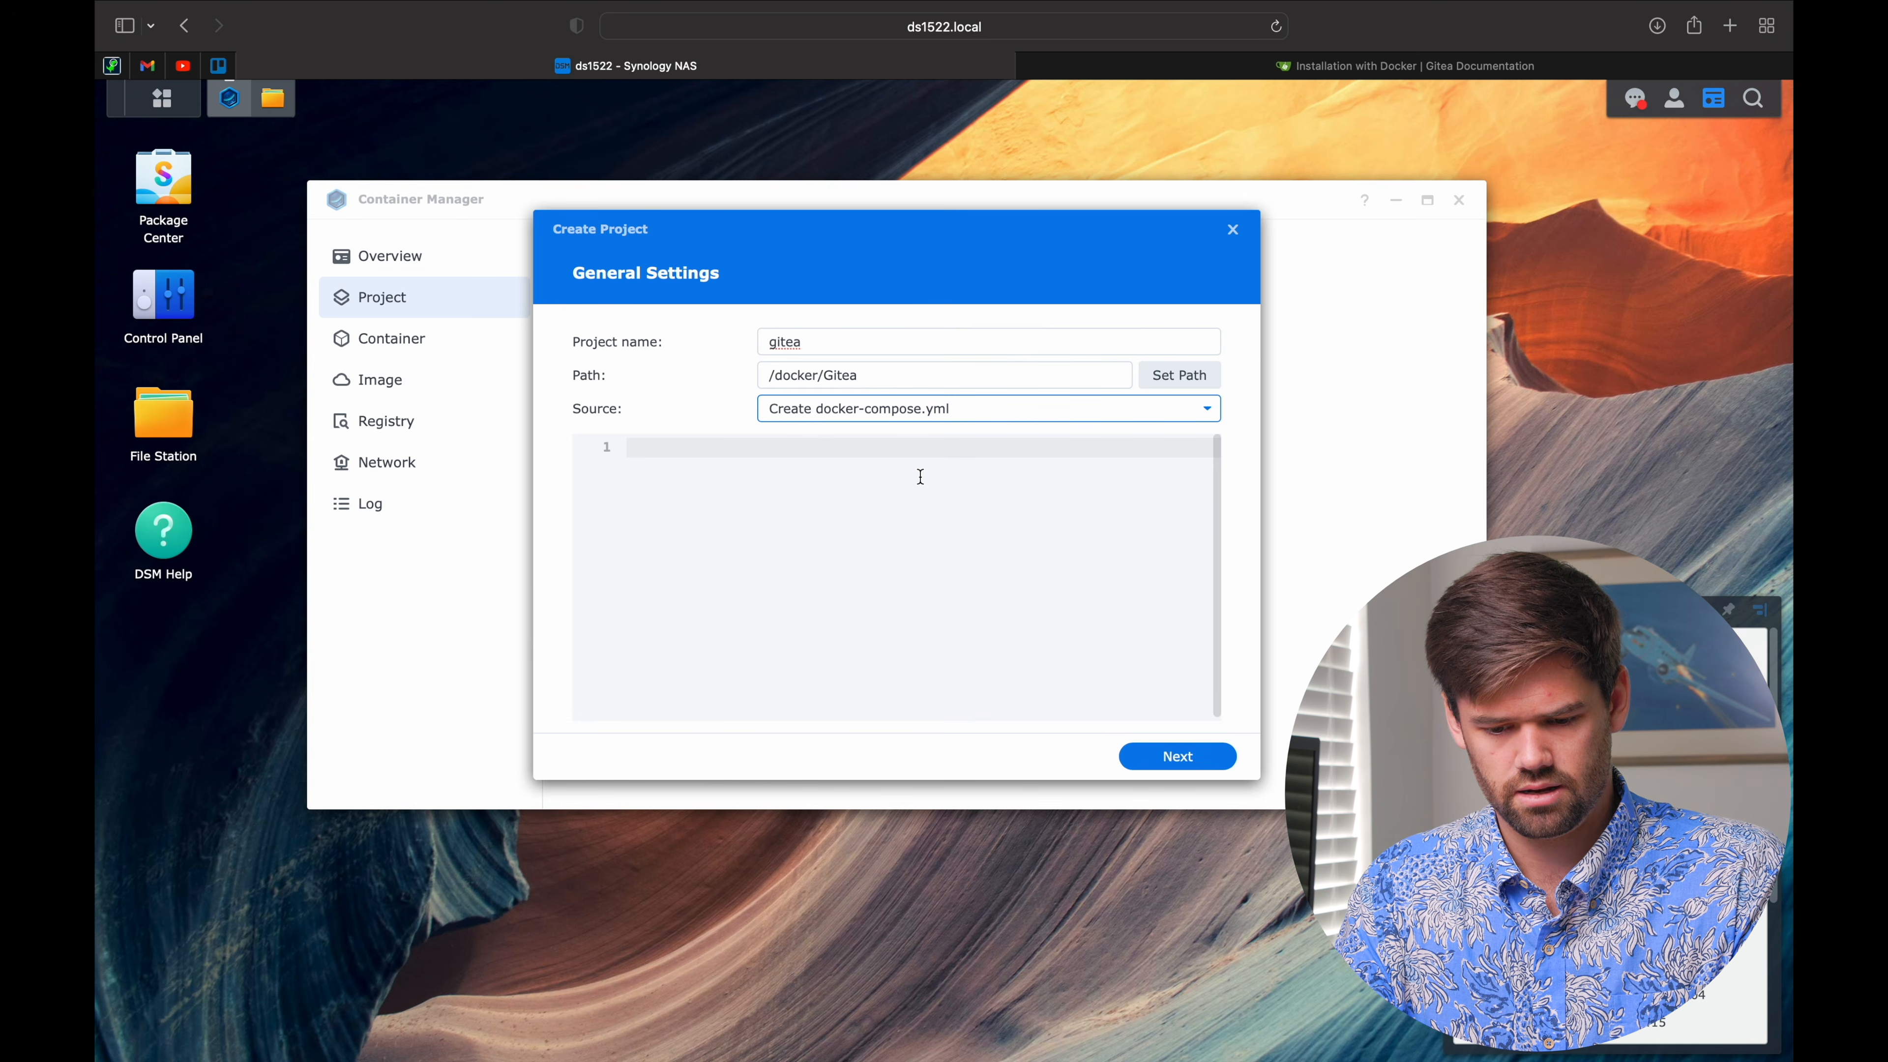
# Step: Paste the Gitea docker-compose example into the project editor and read through it
pyautogui.click(889, 471)
pyautogui.press('super+v')
pyautogui.scroll(5, 889, 471)
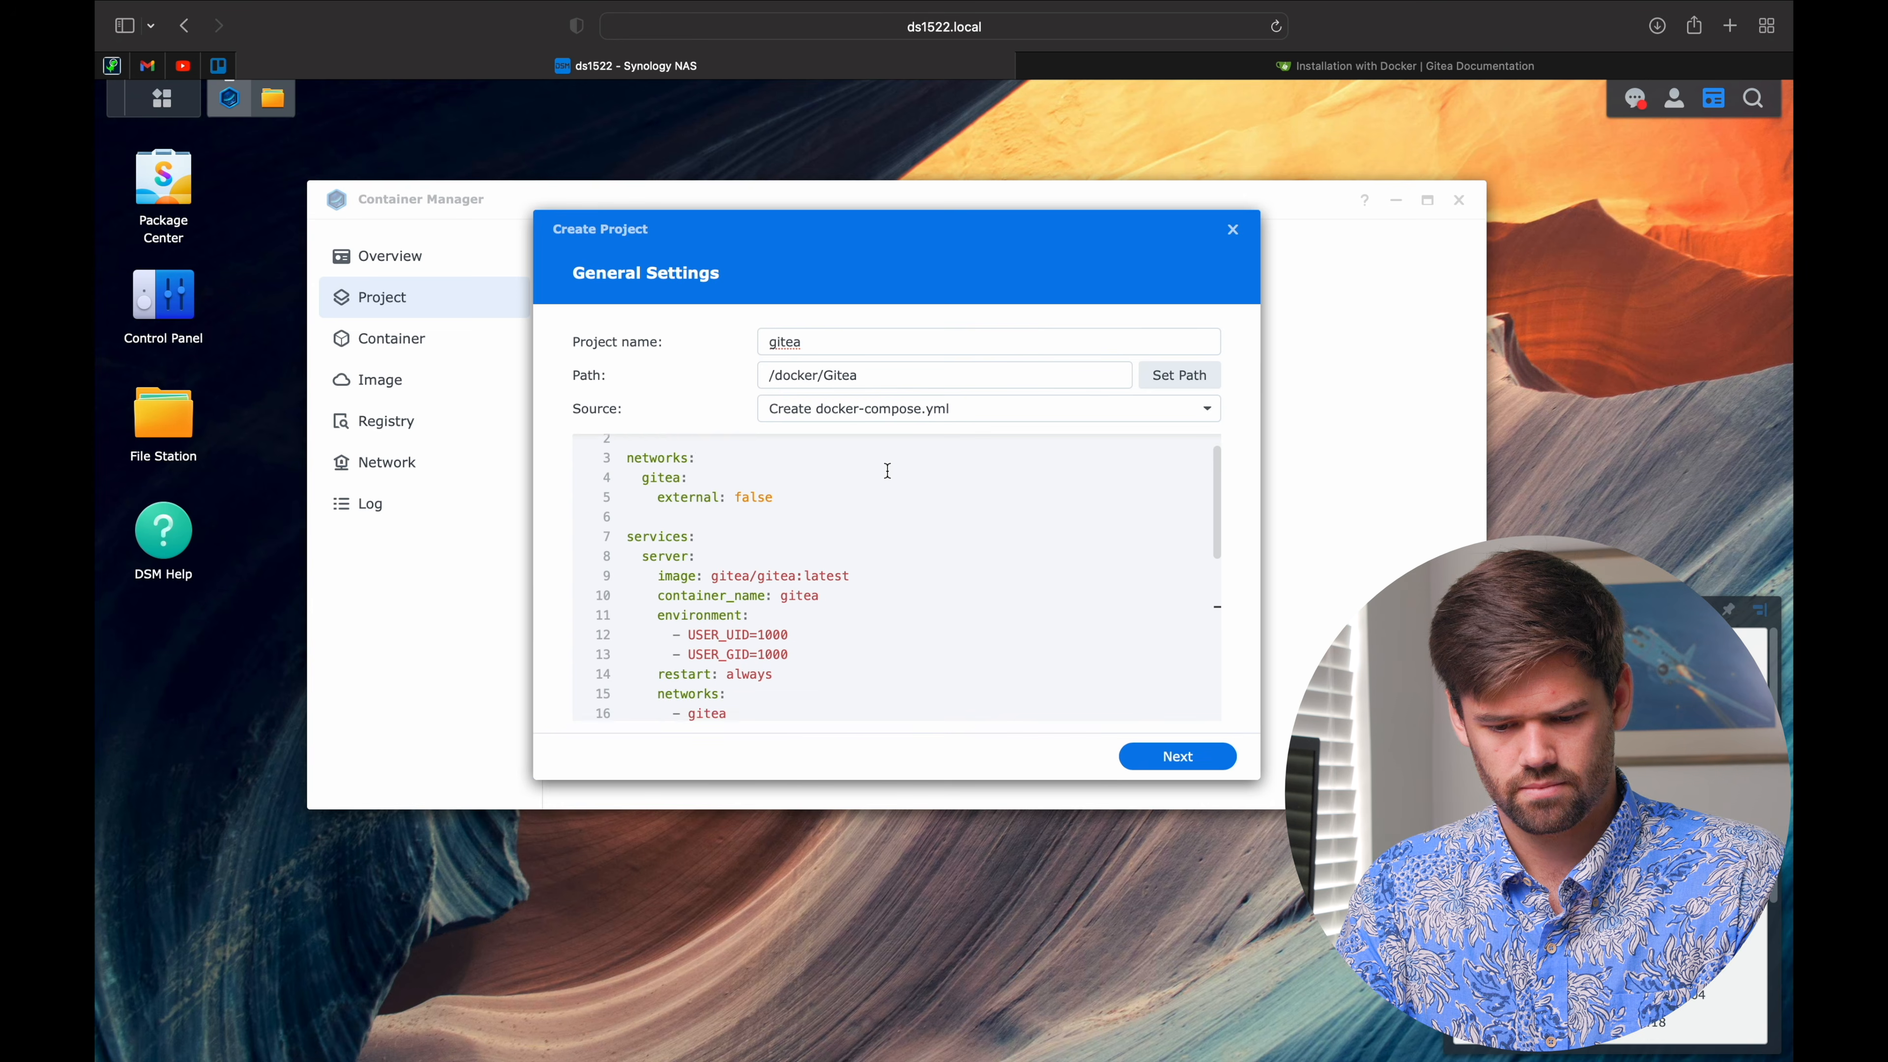
pyautogui.scroll(-4, 889, 471)
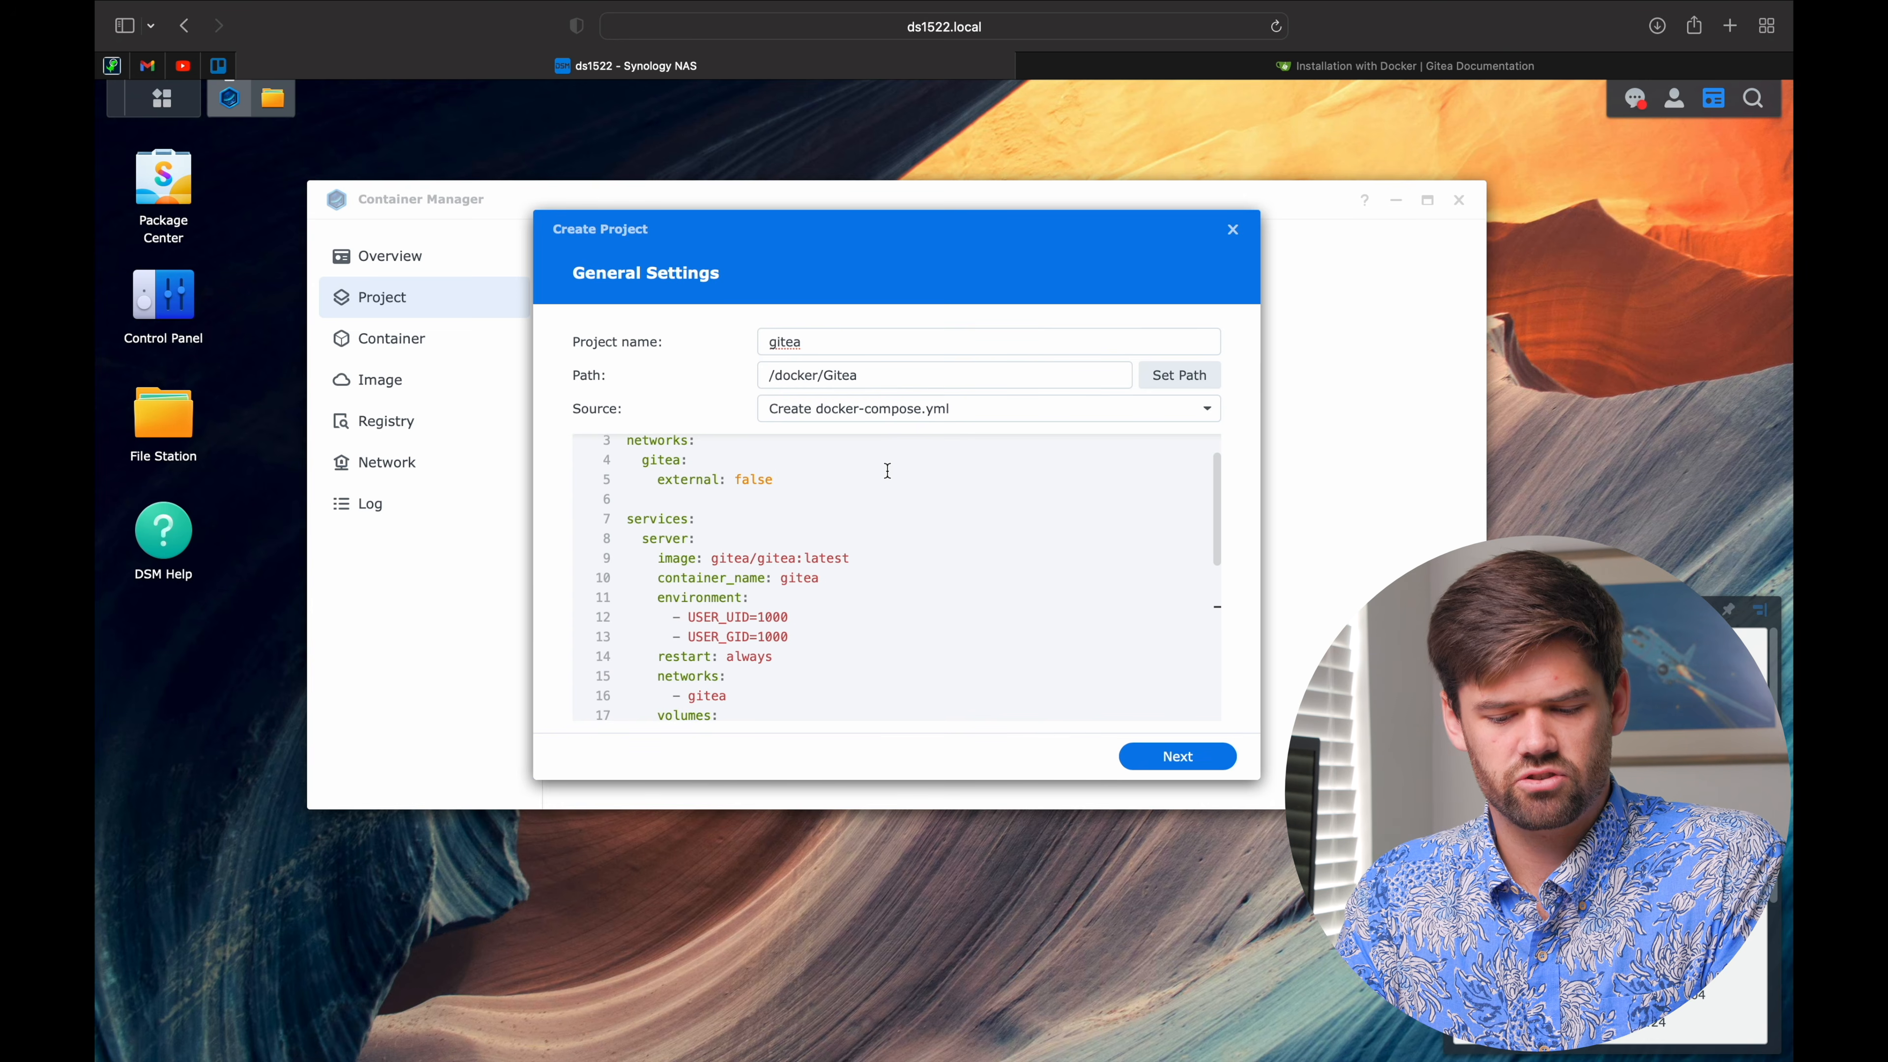
pyautogui.scroll(3, 887, 470)
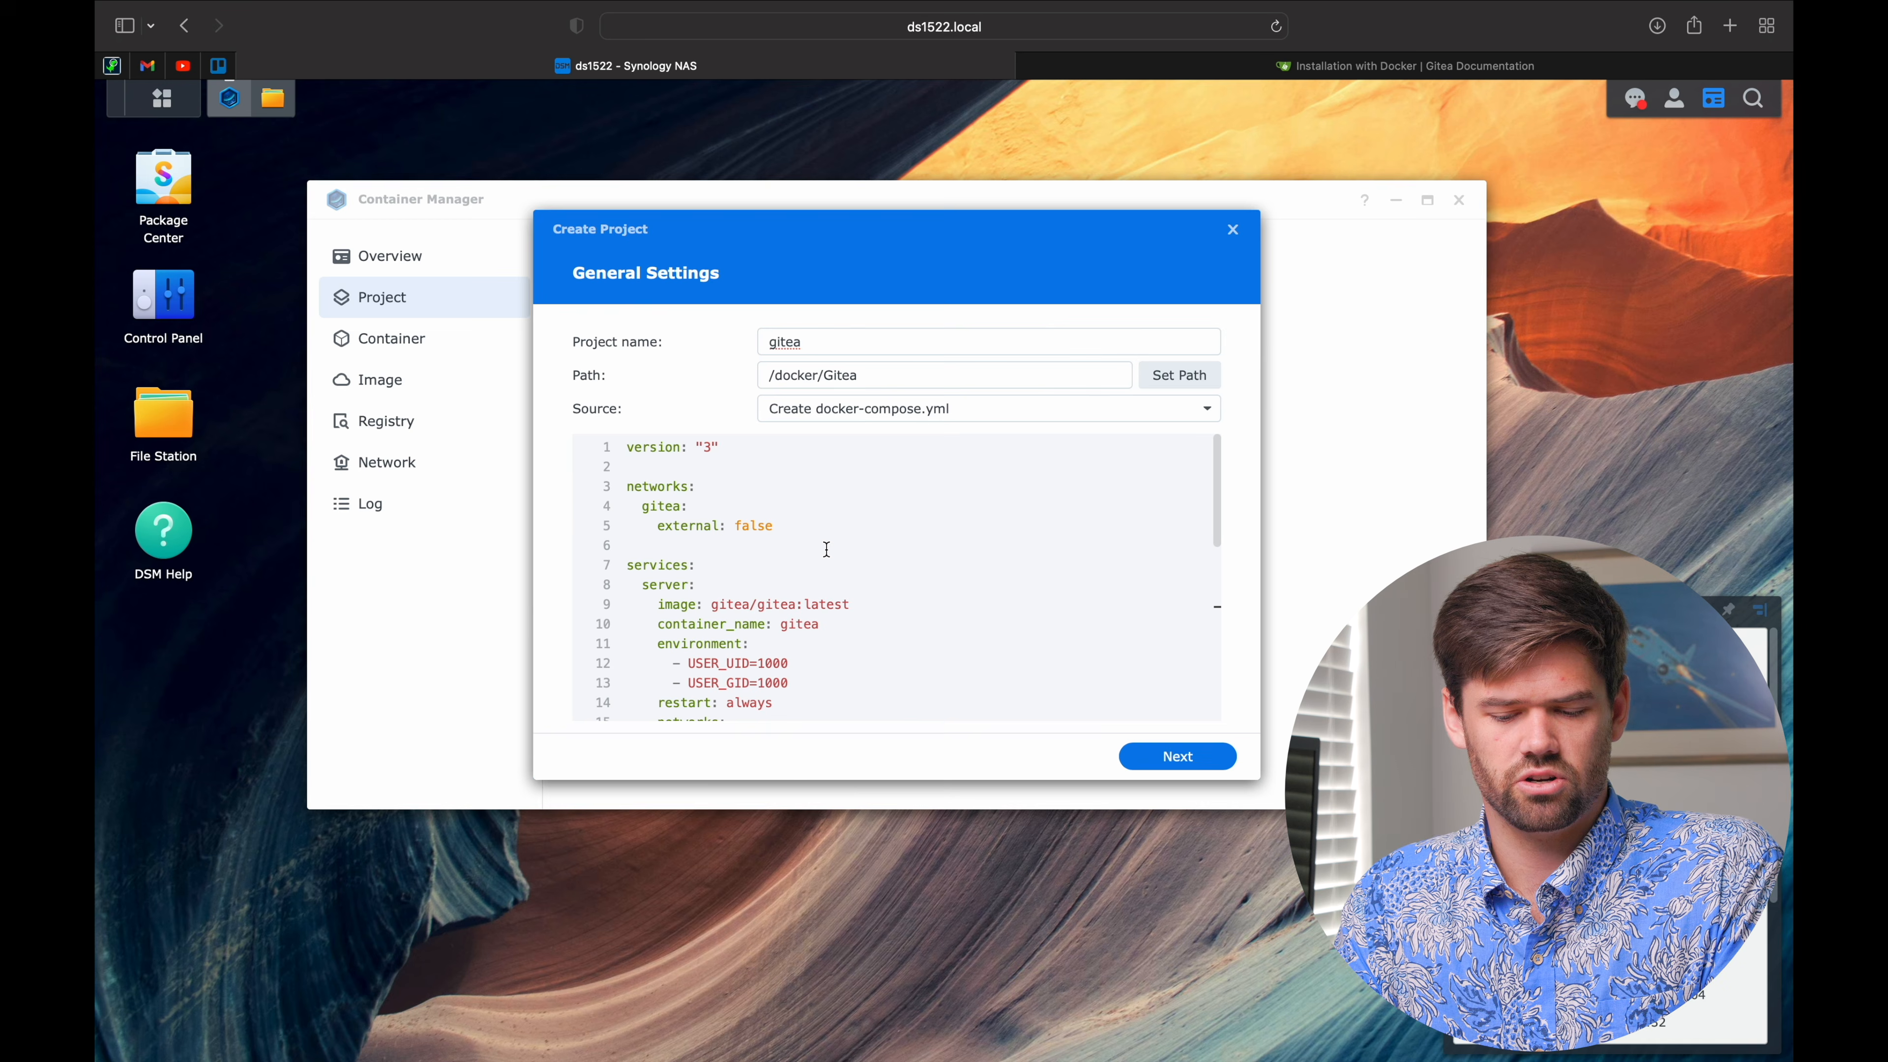
pyautogui.scroll(-3, 775, 526)
pyautogui.scroll(2, 779, 517)
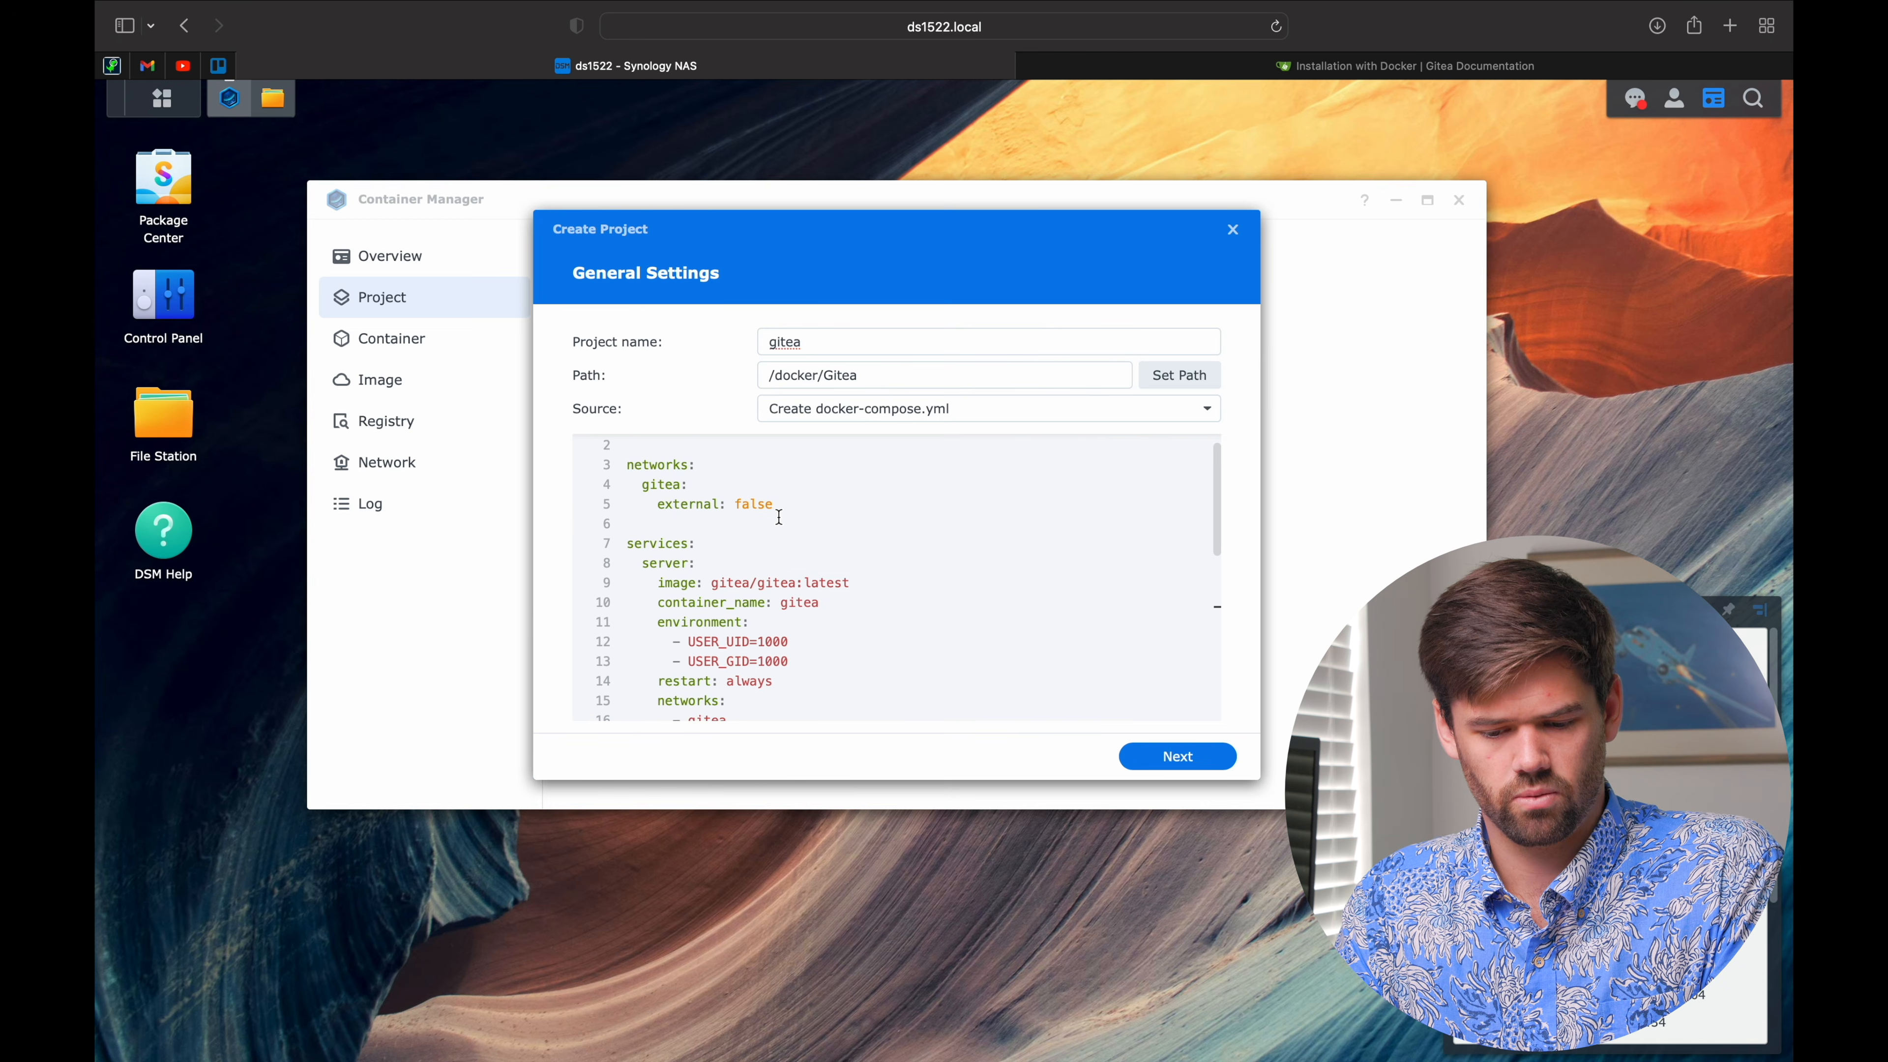
pyautogui.scroll(-3, 678, 557)
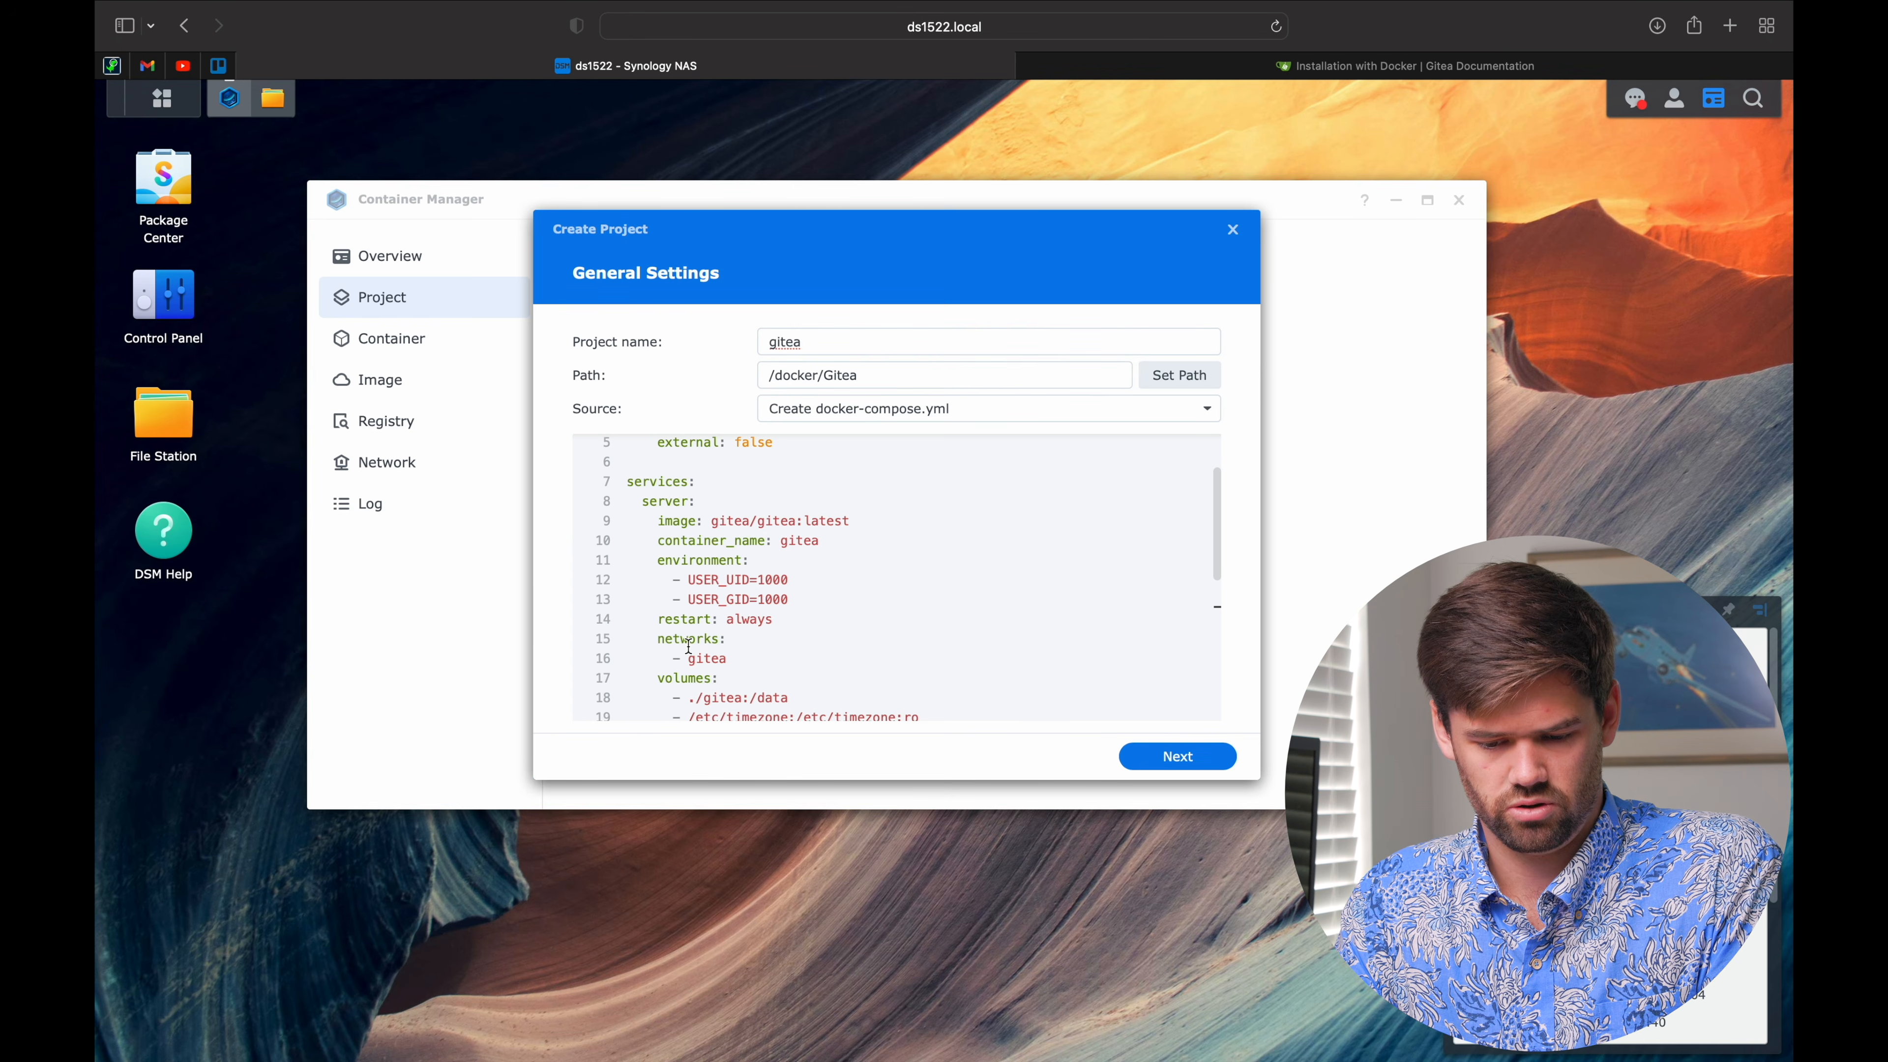
pyautogui.scroll(-1, 689, 645)
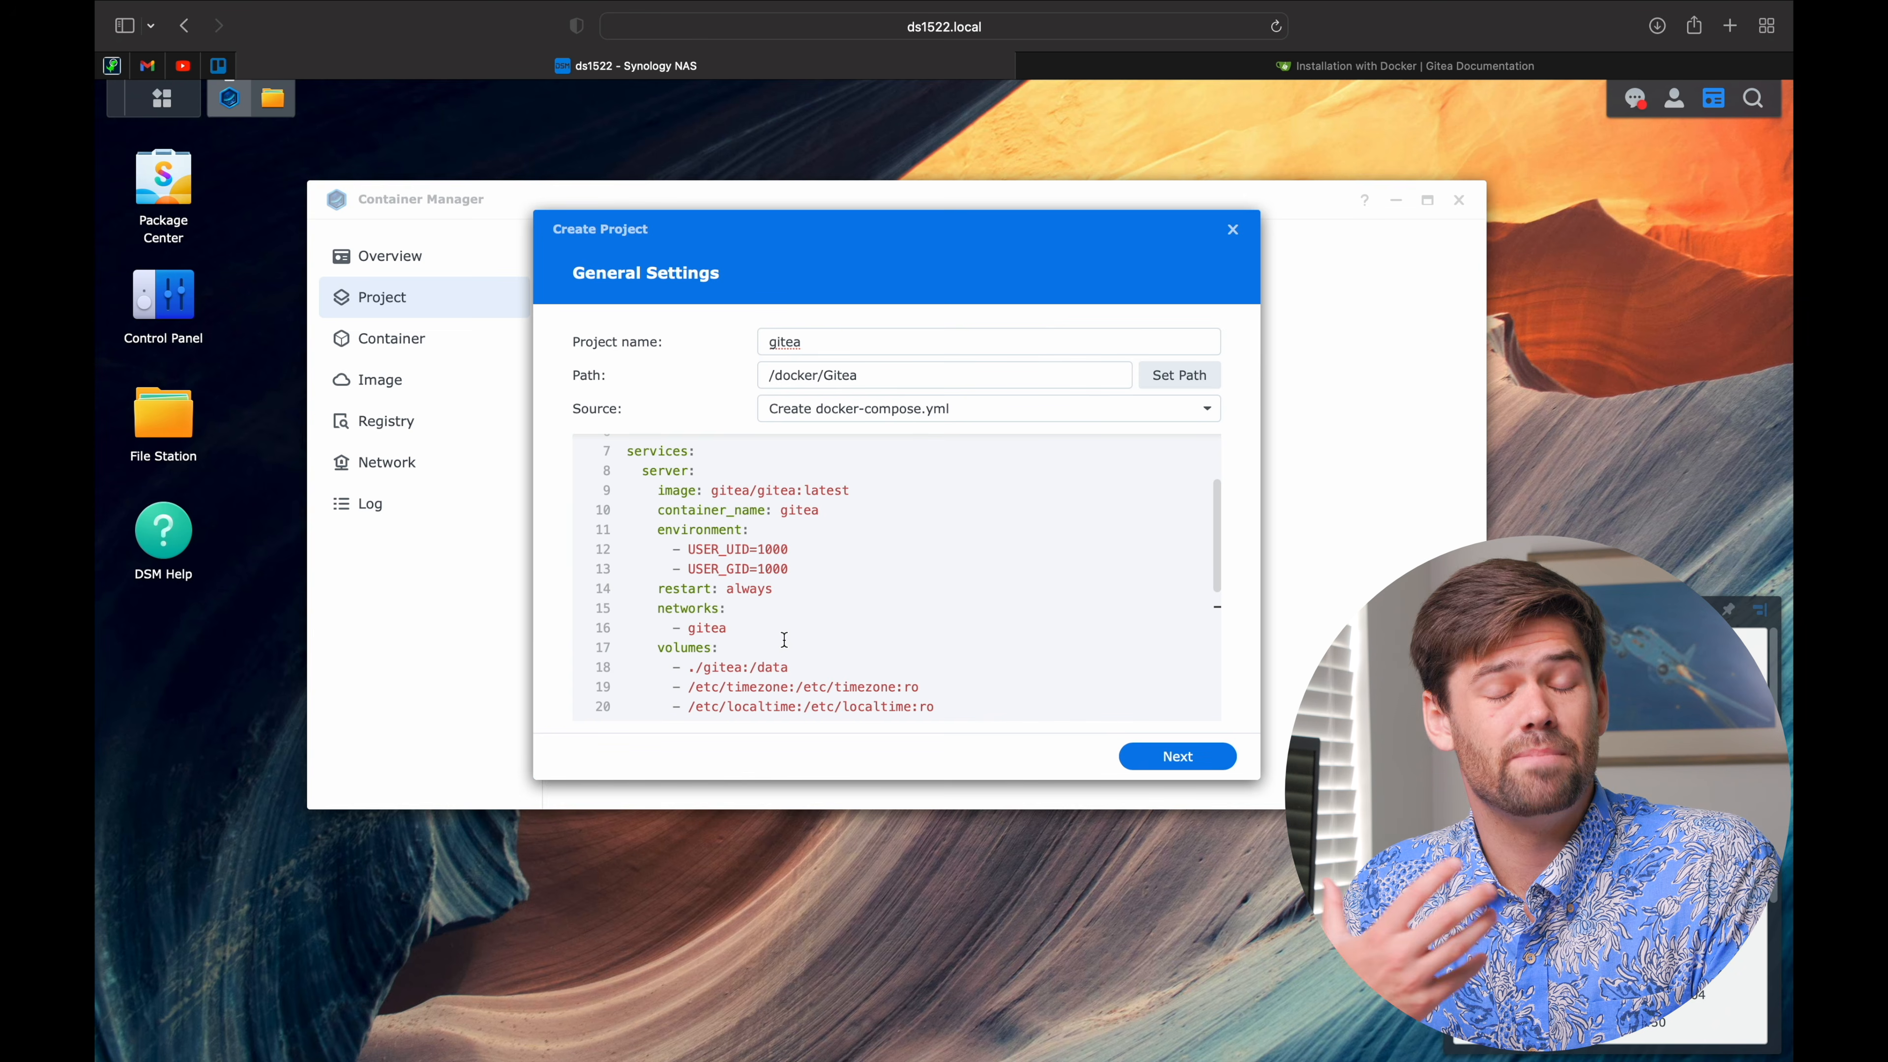
pyautogui.scroll(-1, 784, 640)
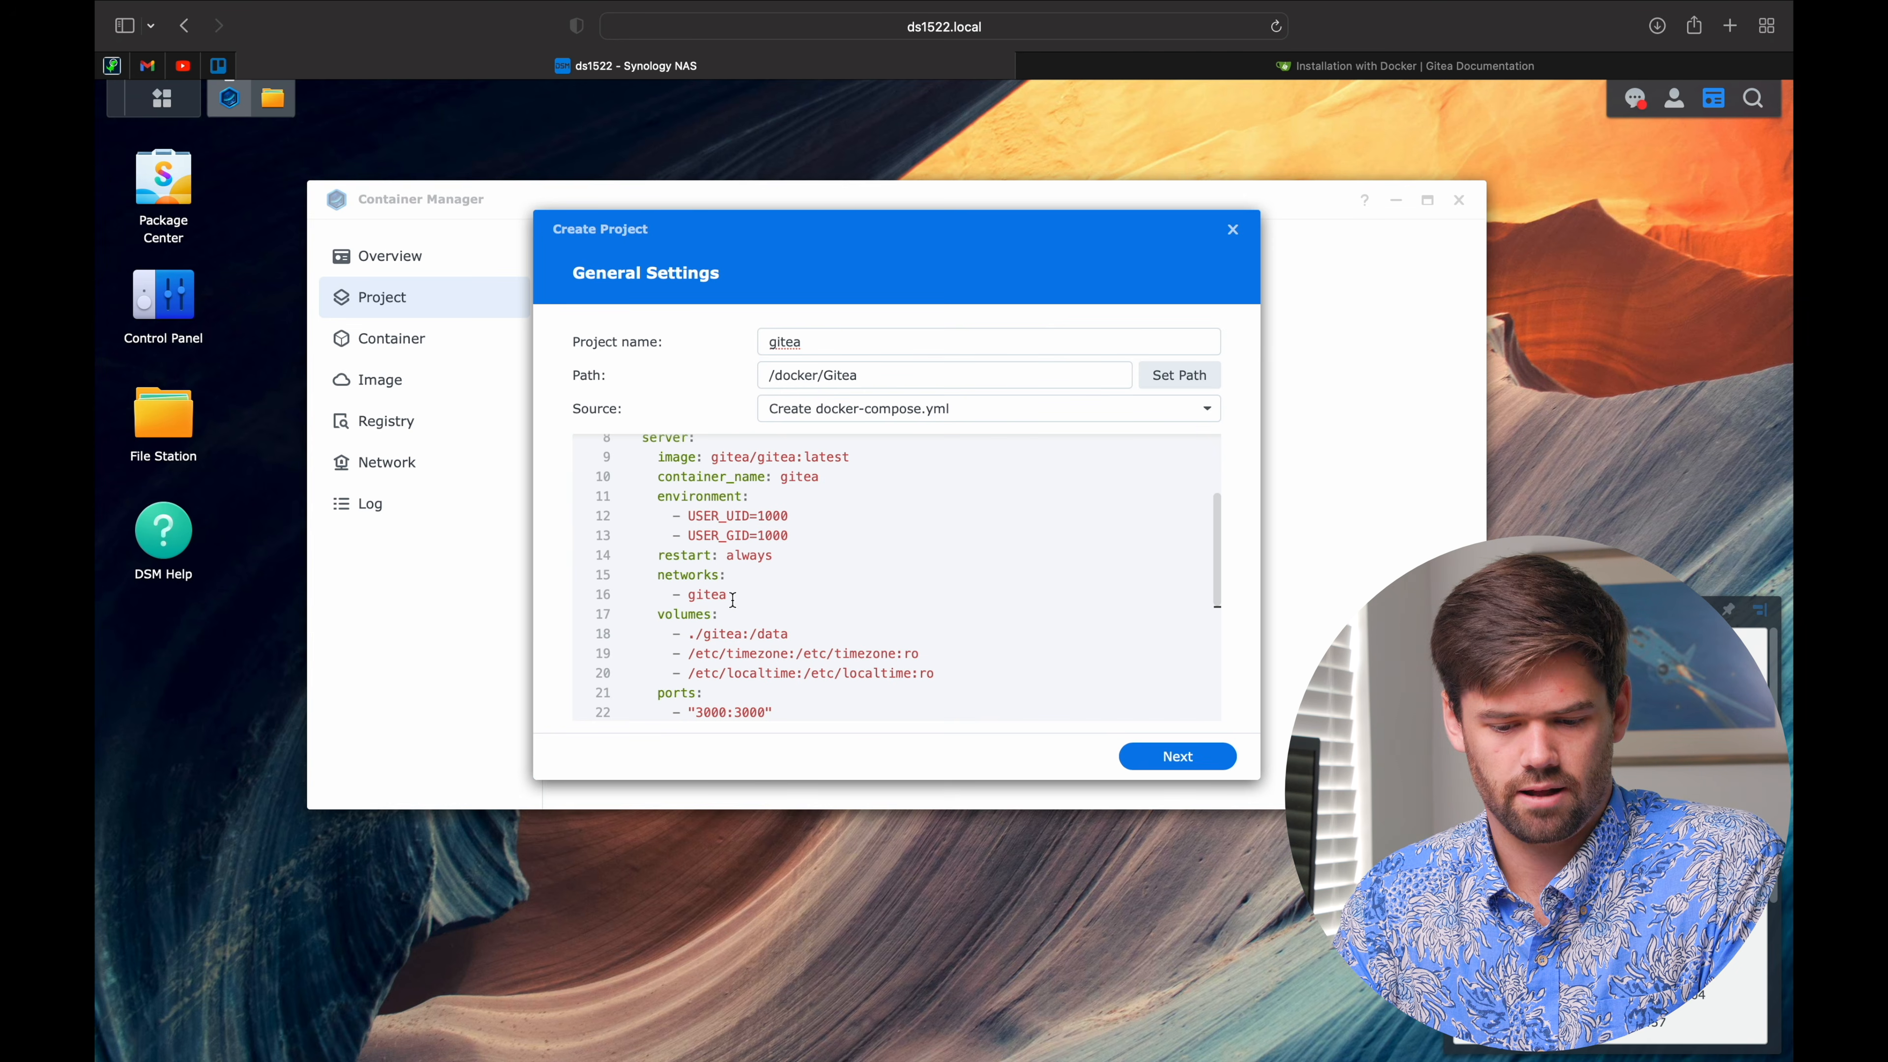
pyautogui.click(1150, 71)
# Step: In the MySQL section, highlight the five GITEA__database environment variables, including DB_TYPE and HOST
pyautogui.scroll(-10, 881, 673)
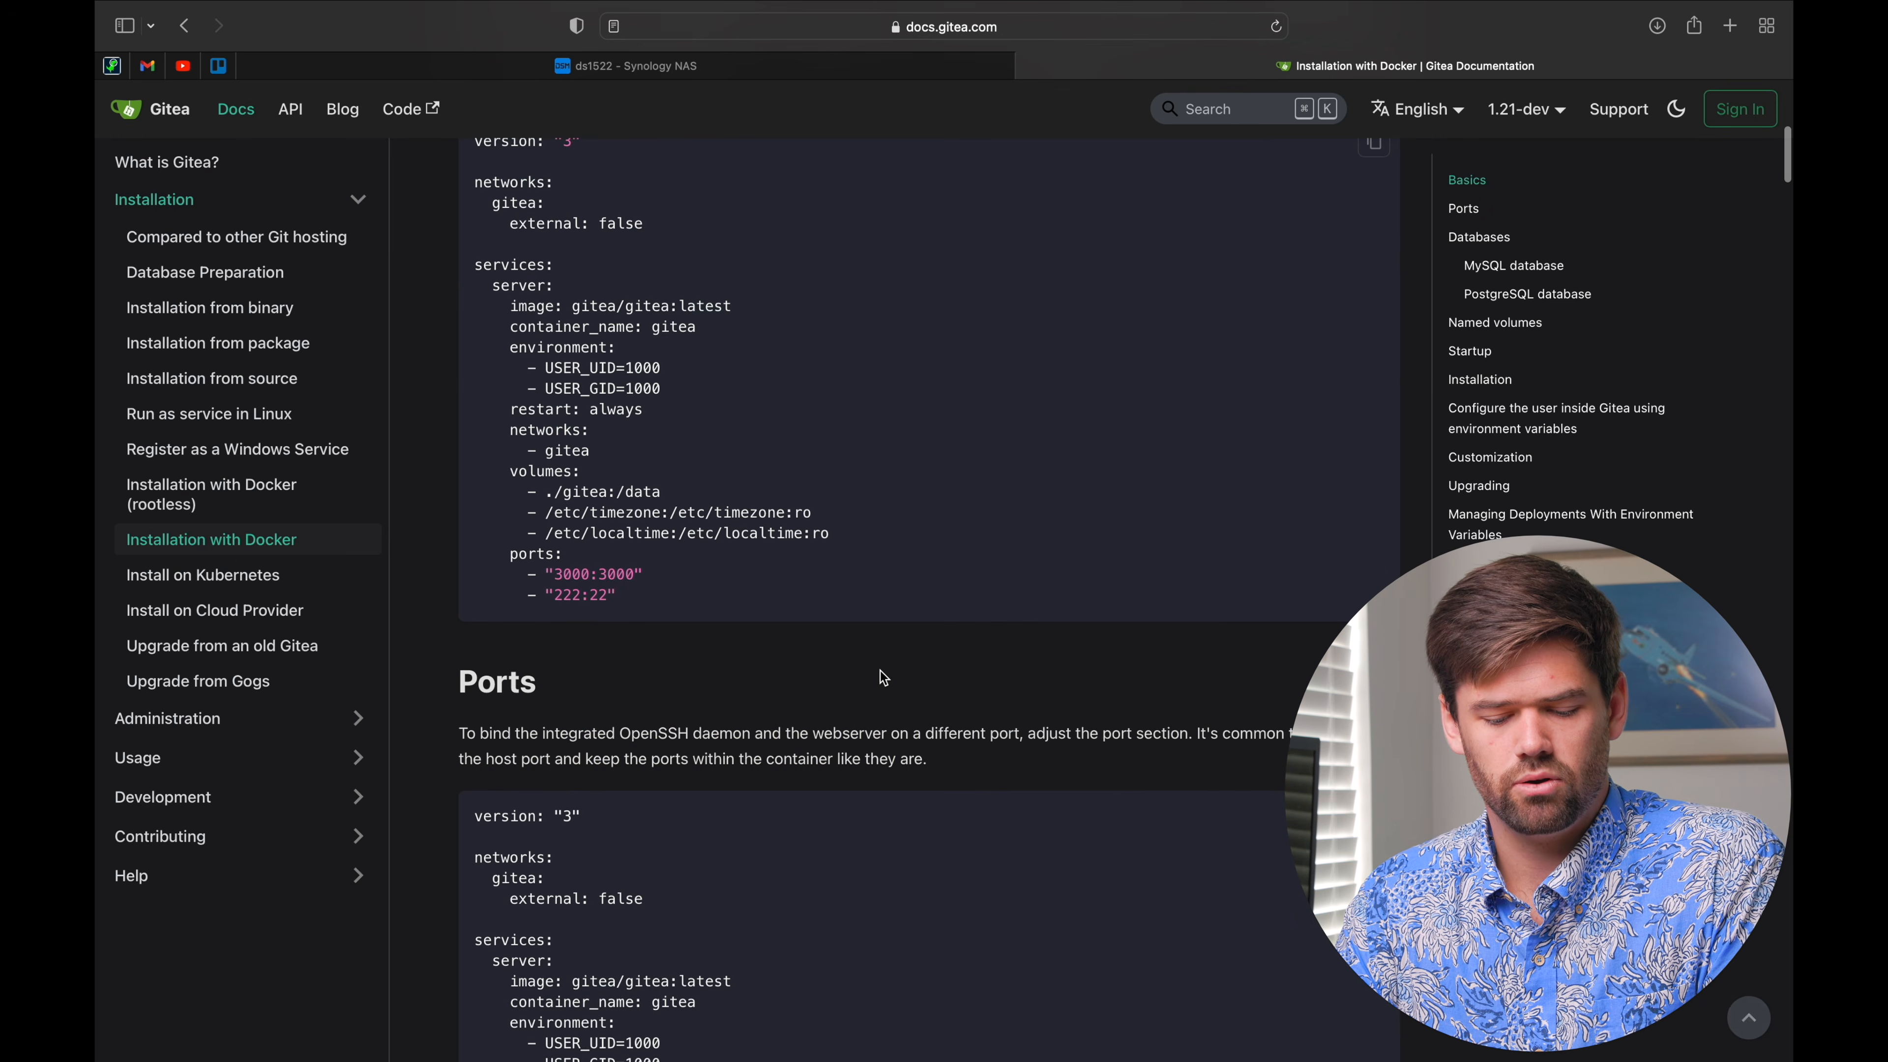
pyautogui.scroll(-1, 883, 677)
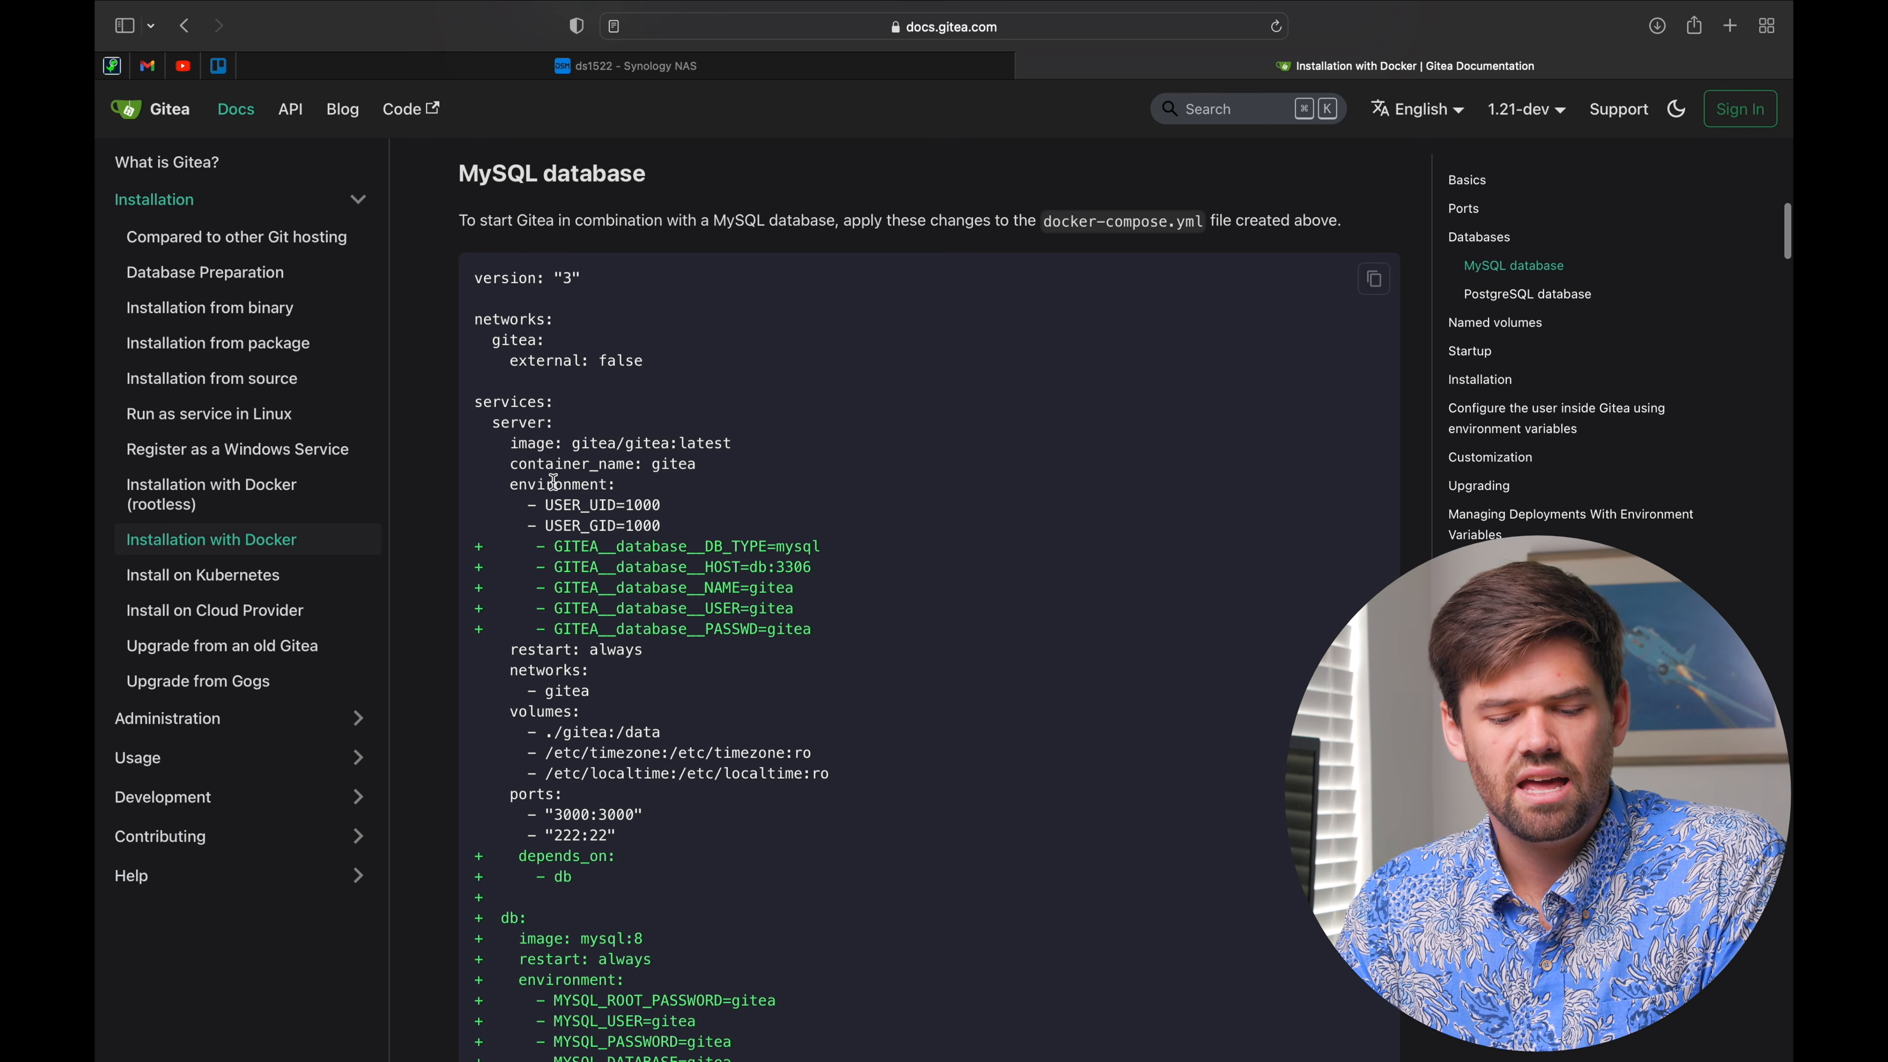
pyautogui.moveTo(510, 484); pyautogui.dragTo(562, 484)
pyautogui.moveTo(725, 527); pyautogui.dragTo(487, 550)
pyautogui.click(825, 619)
pyautogui.doubleClick(607, 549)
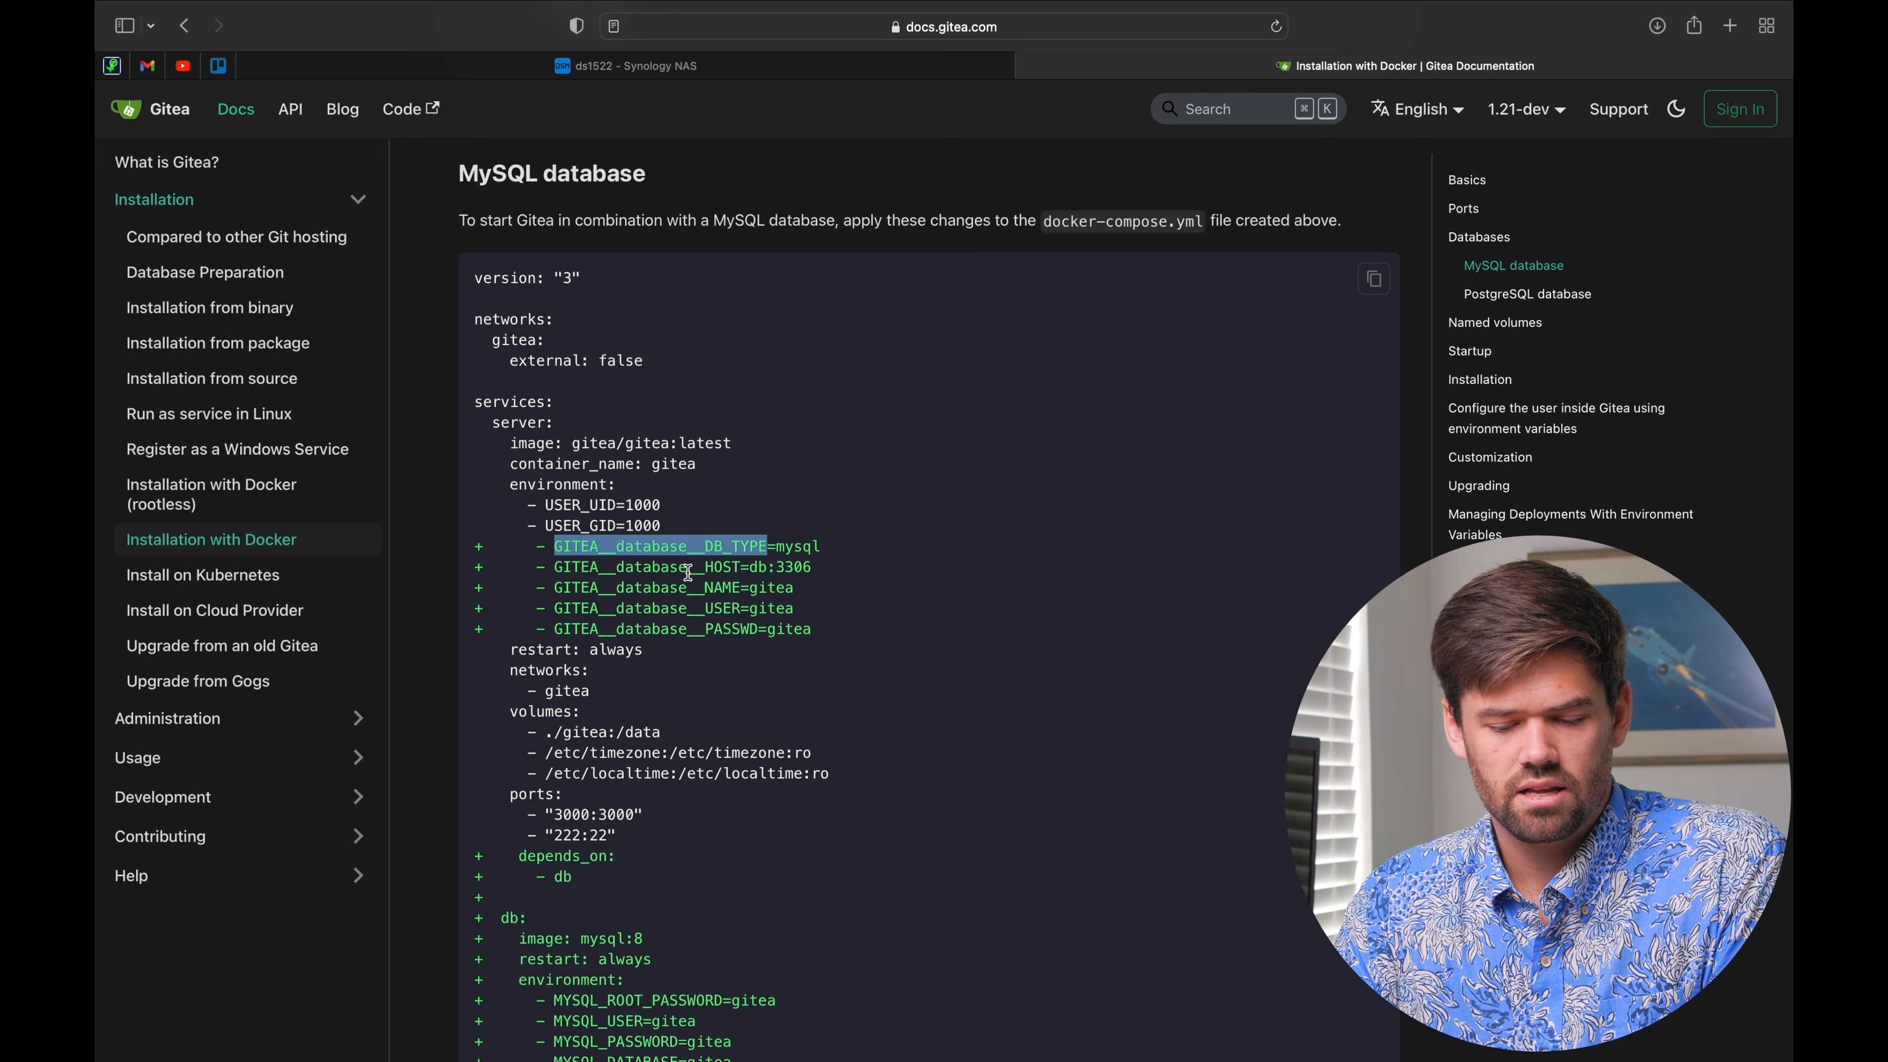
pyautogui.doubleClick(649, 574)
pyautogui.click(661, 612)
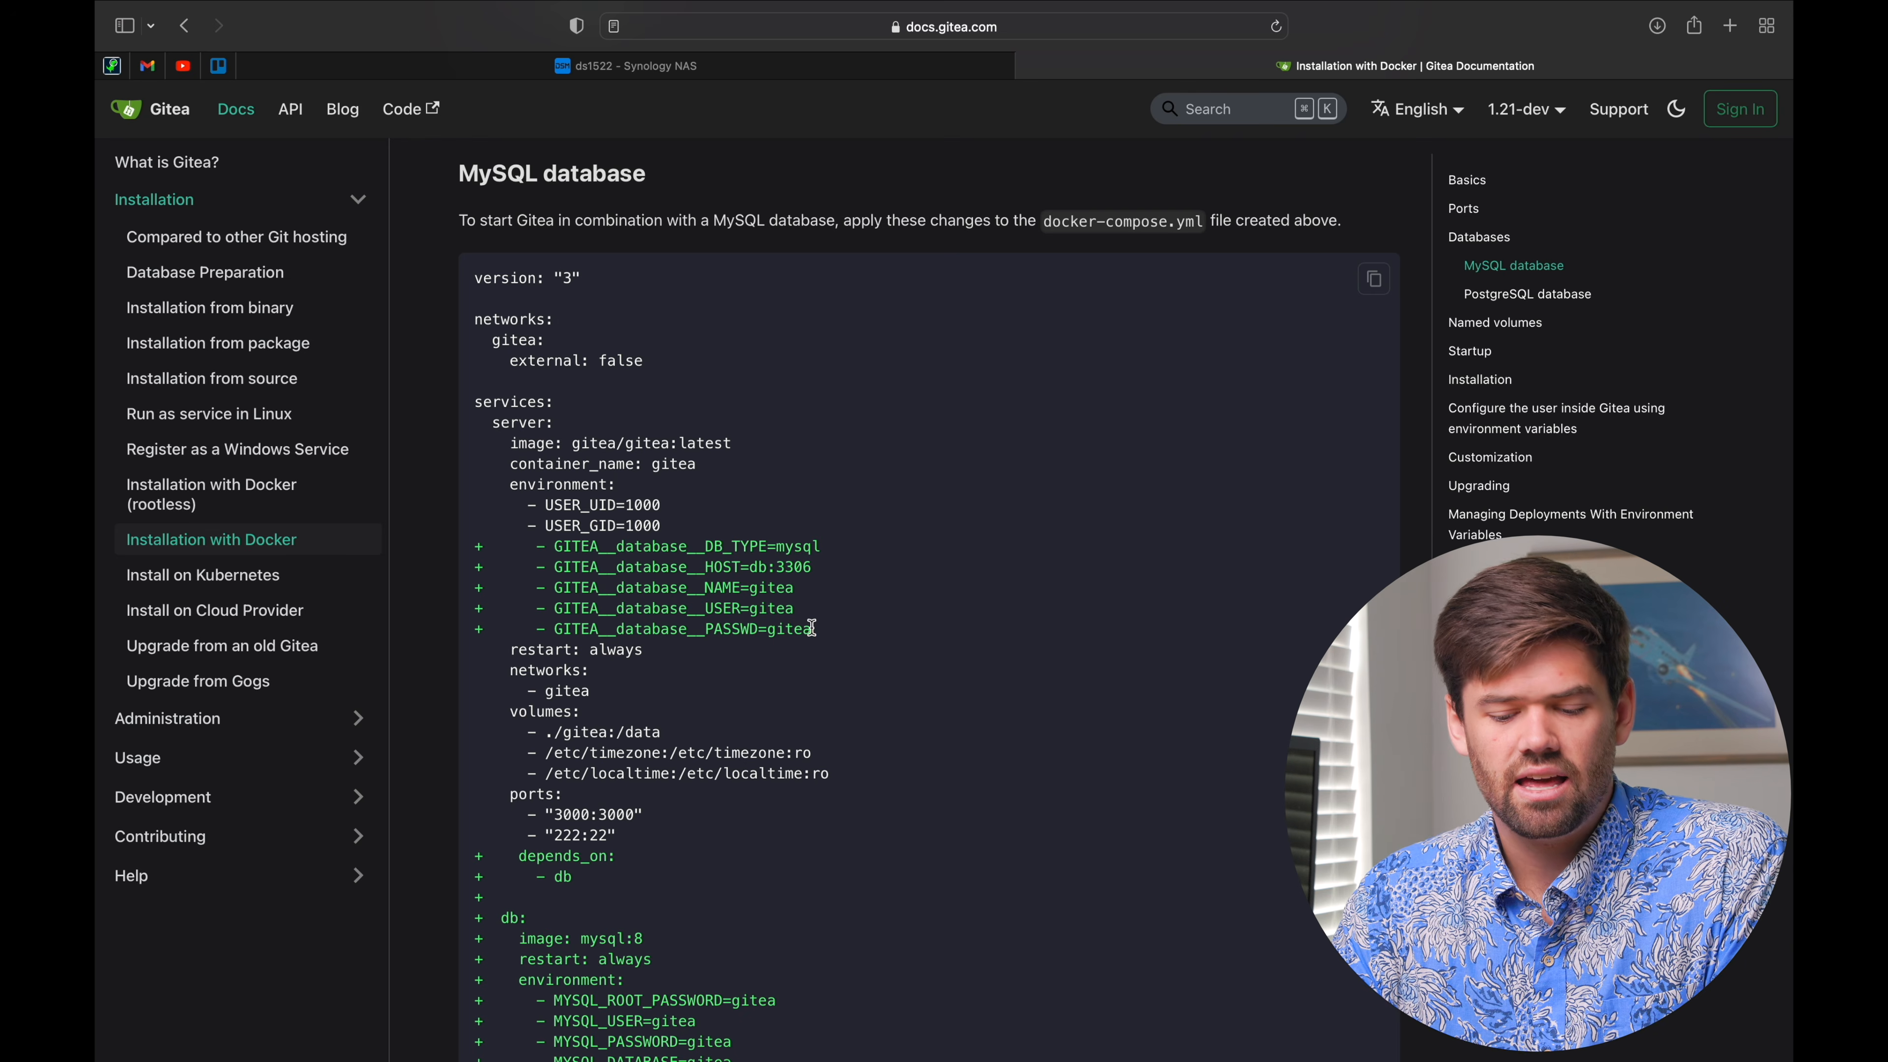
pyautogui.moveTo(810, 631); pyautogui.dragTo(478, 553)
pyautogui.click(553, 562)
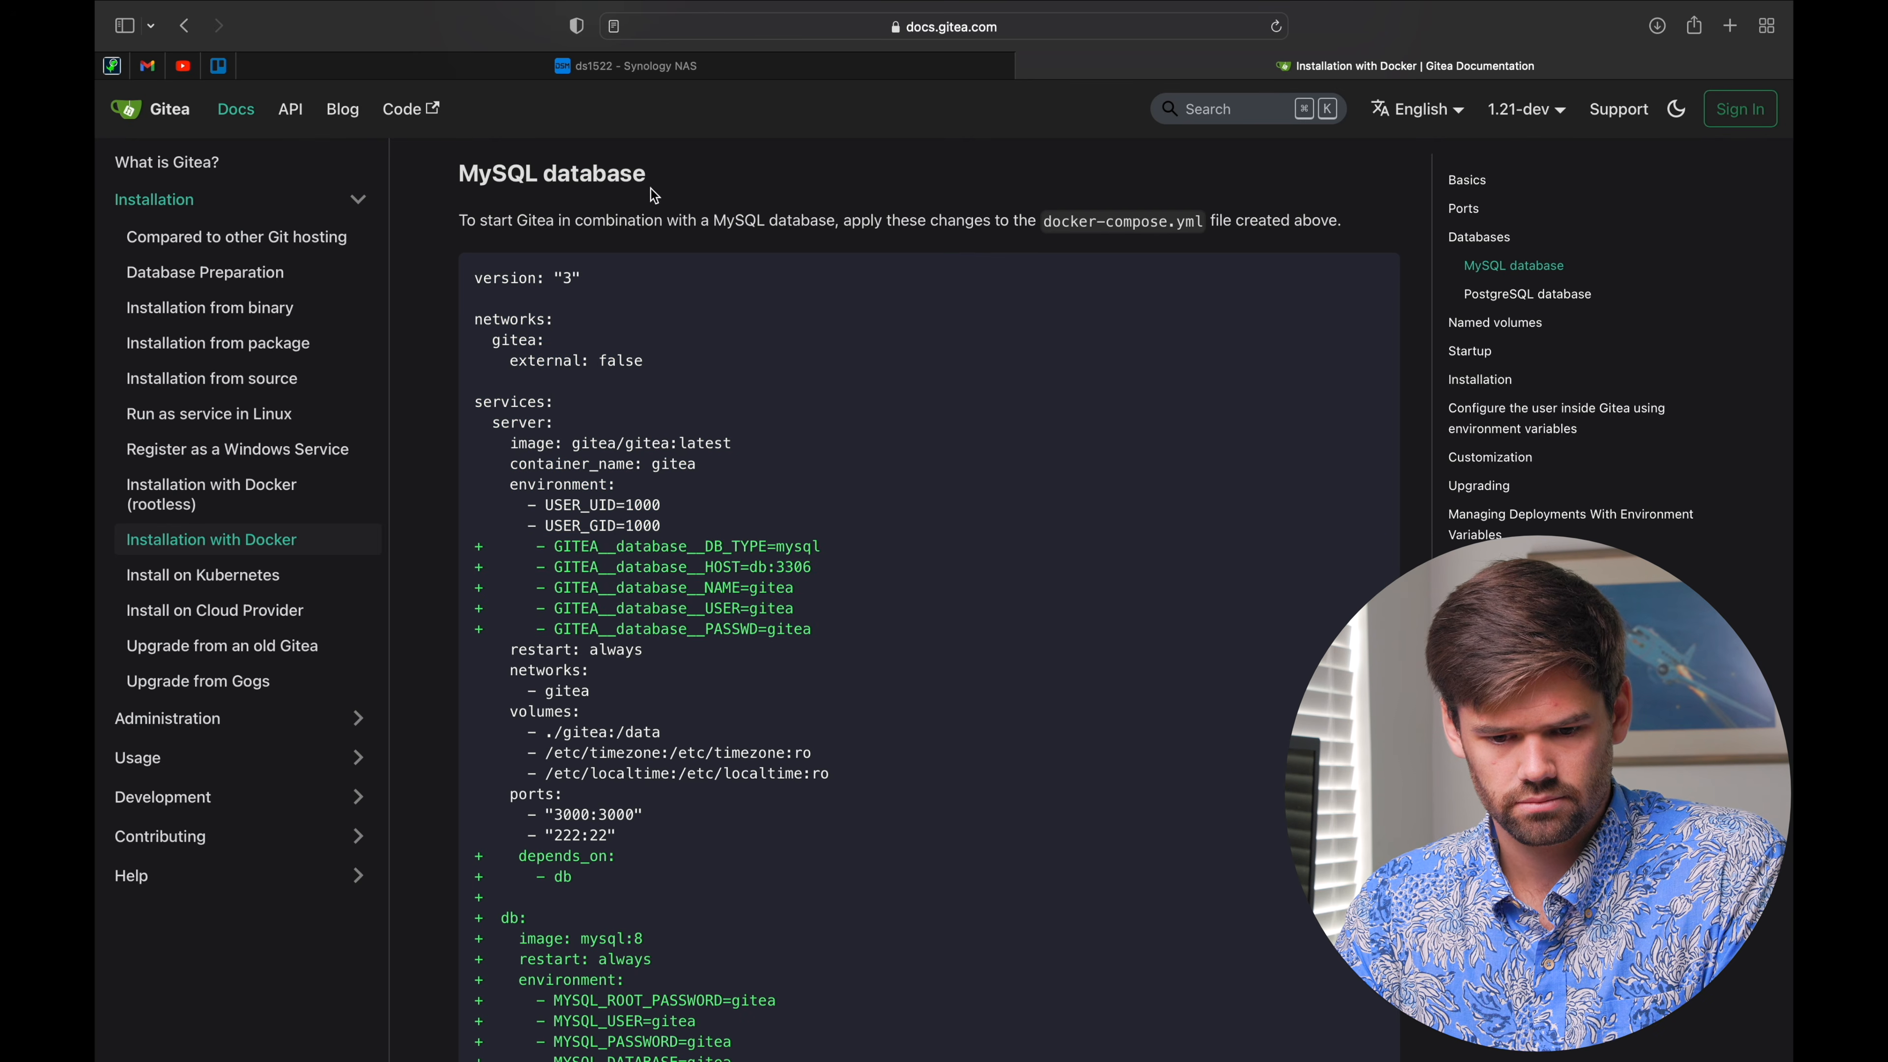
pyautogui.click(652, 67)
# Step: Delete the timezone and localtime volume lines, then select the ./gitea host path
pyautogui.scroll(-2, 725, 563)
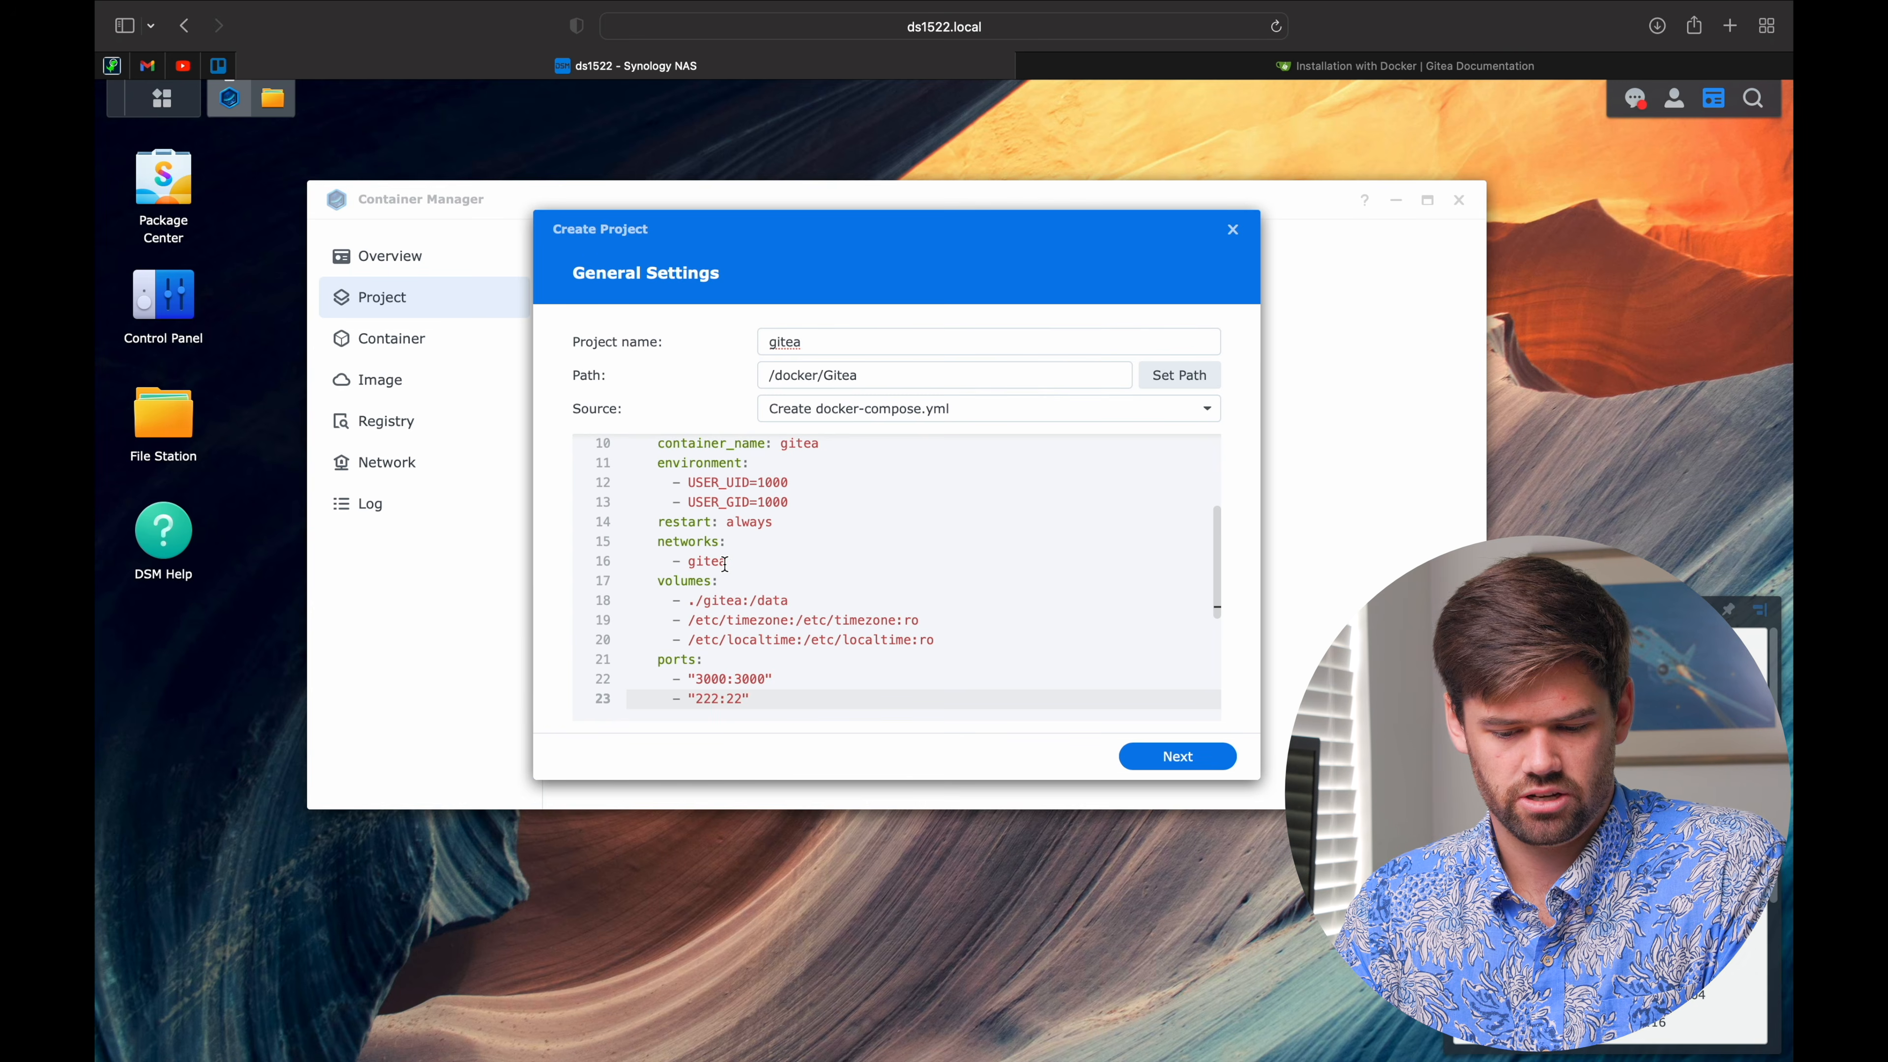
pyautogui.click(750, 513)
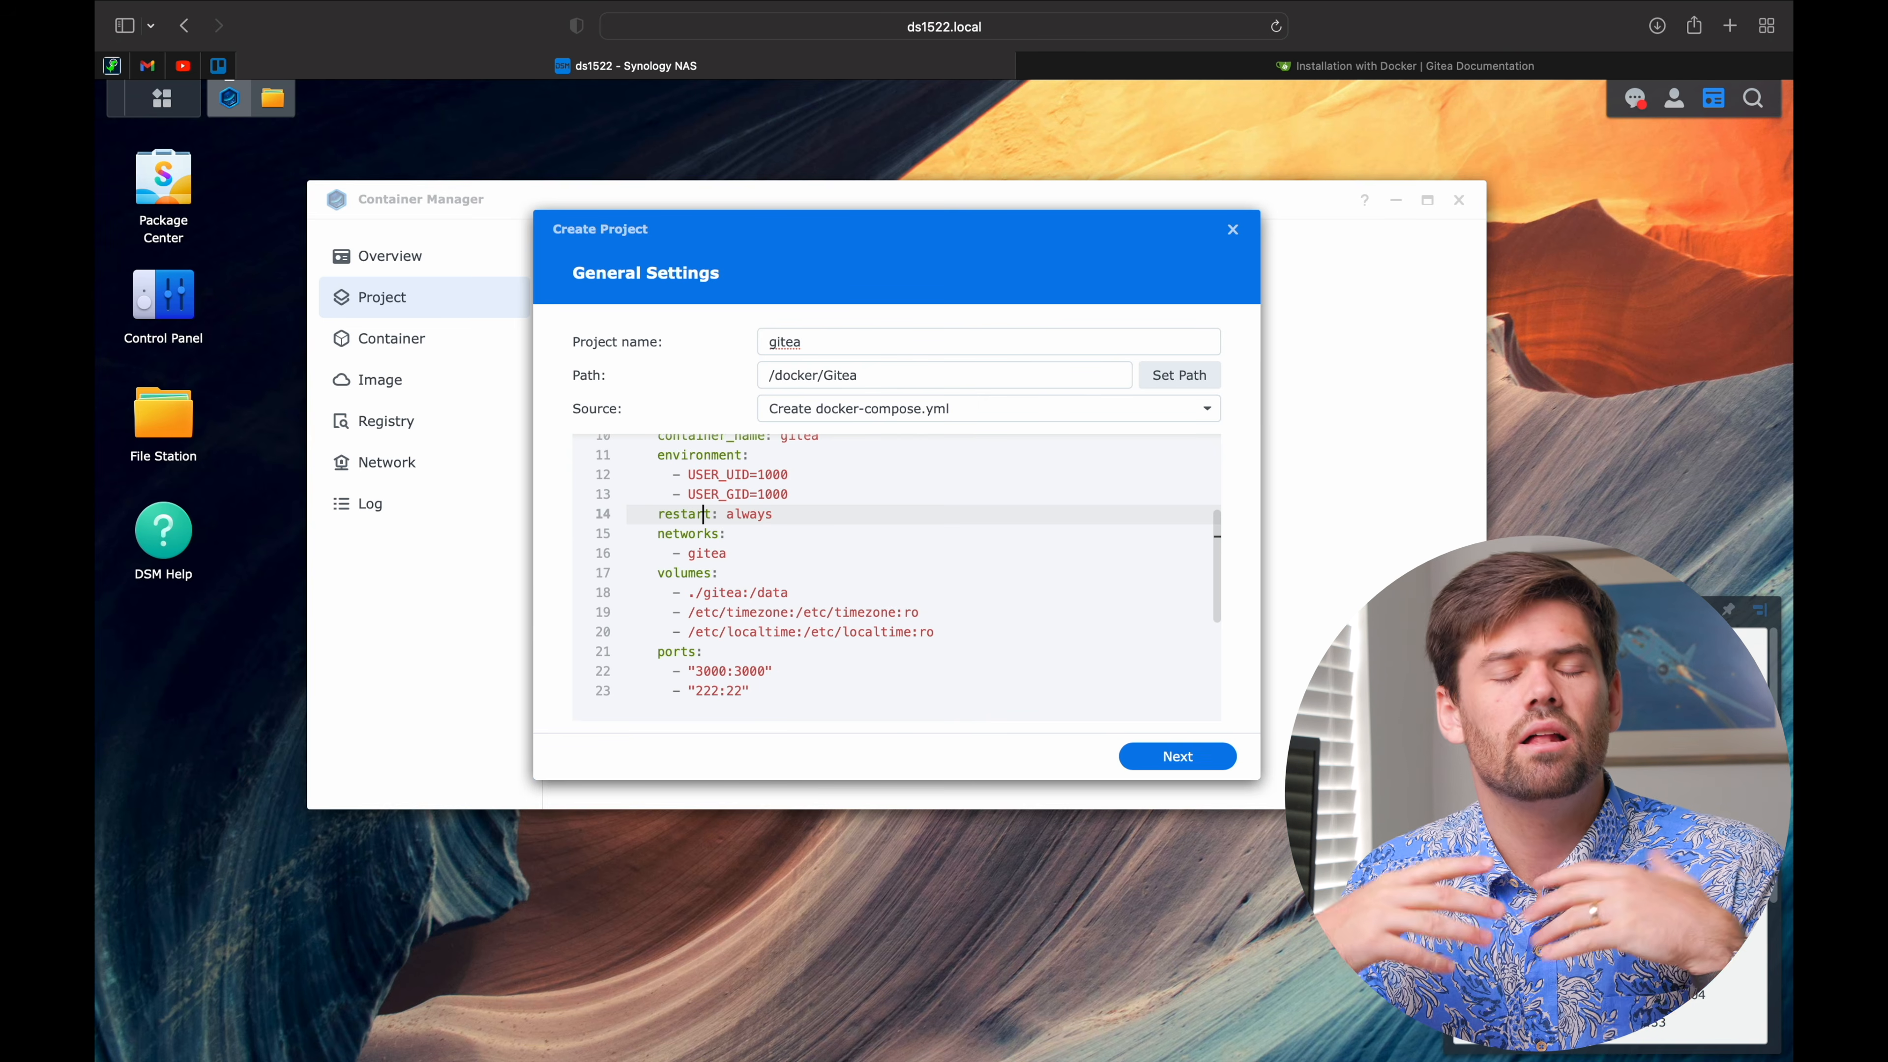
pyautogui.click(703, 553)
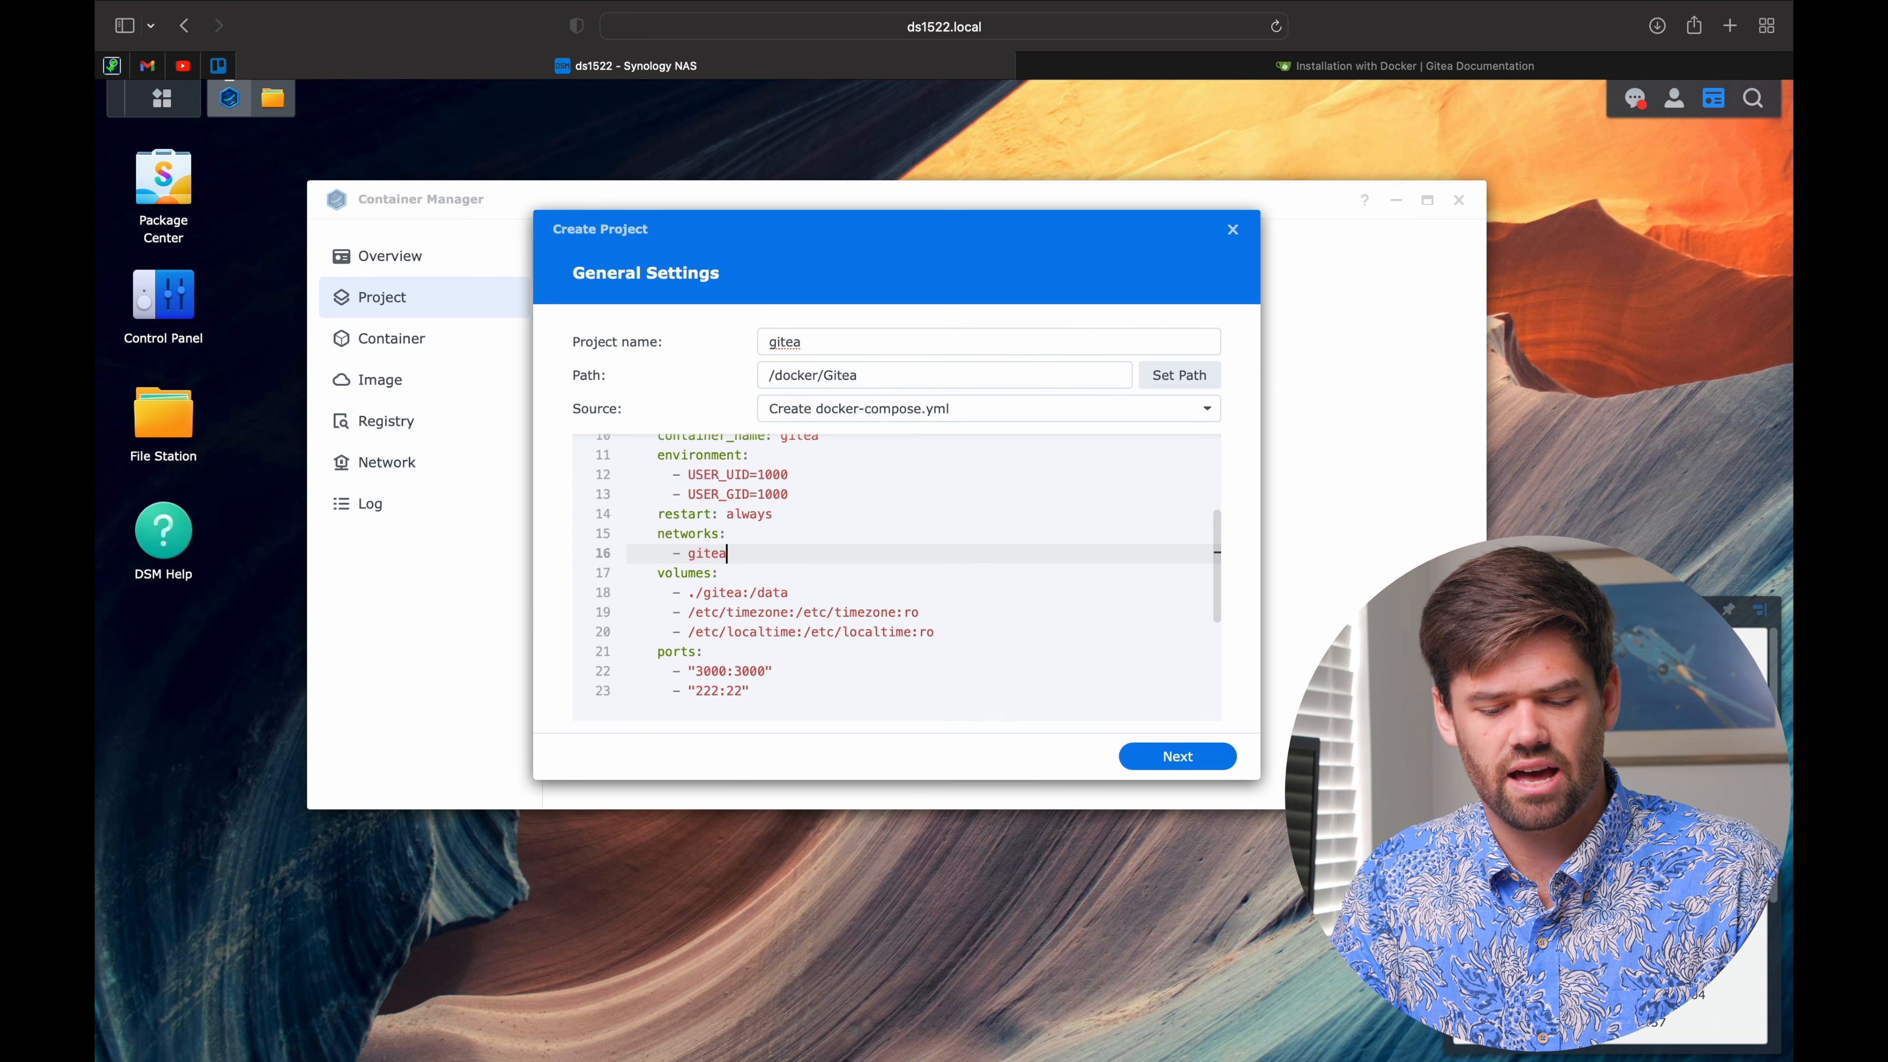
pyautogui.press('Down')
pyautogui.press('Down')
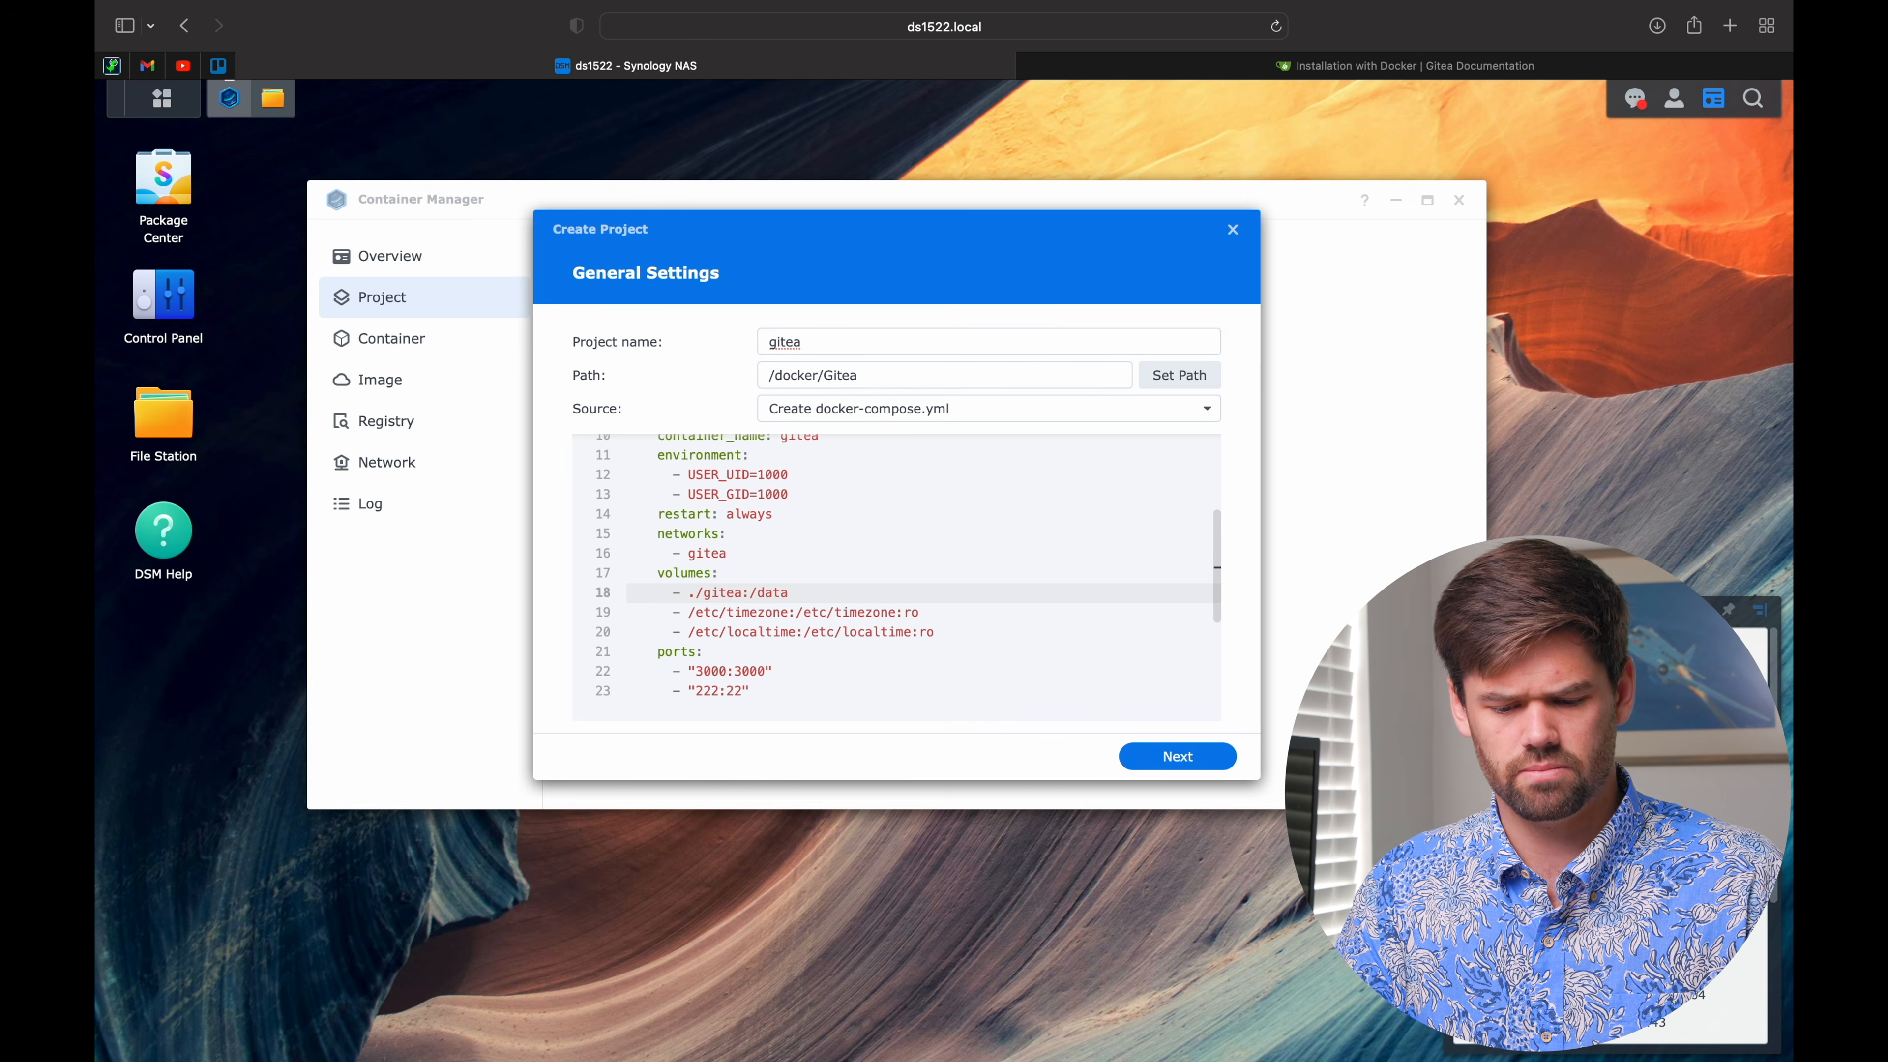
pyautogui.press('Down')
pyautogui.press('Down')
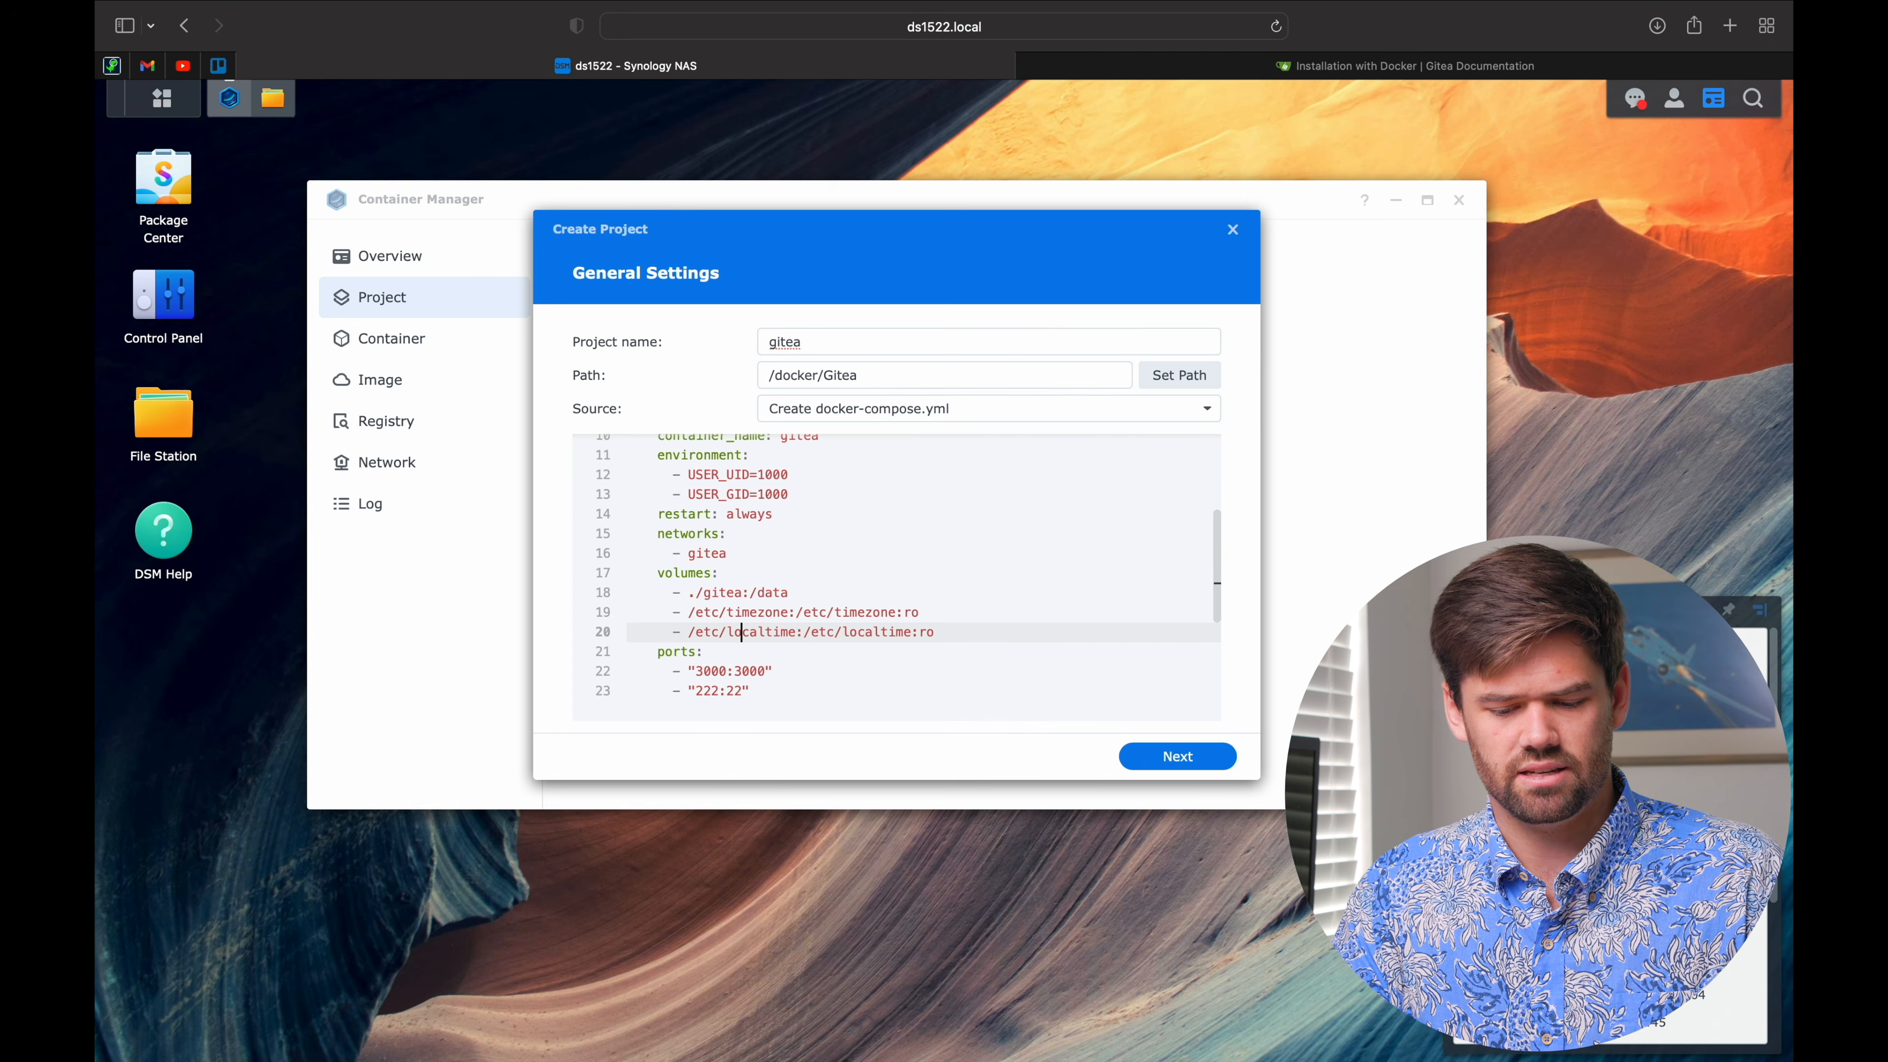
pyautogui.press('Right')
pyautogui.press('Right')
pyautogui.press('Right')
pyautogui.press('Right')
pyautogui.press('Right')
pyautogui.press('Right')
pyautogui.press('Right')
pyautogui.press('Right')
pyautogui.press('Right')
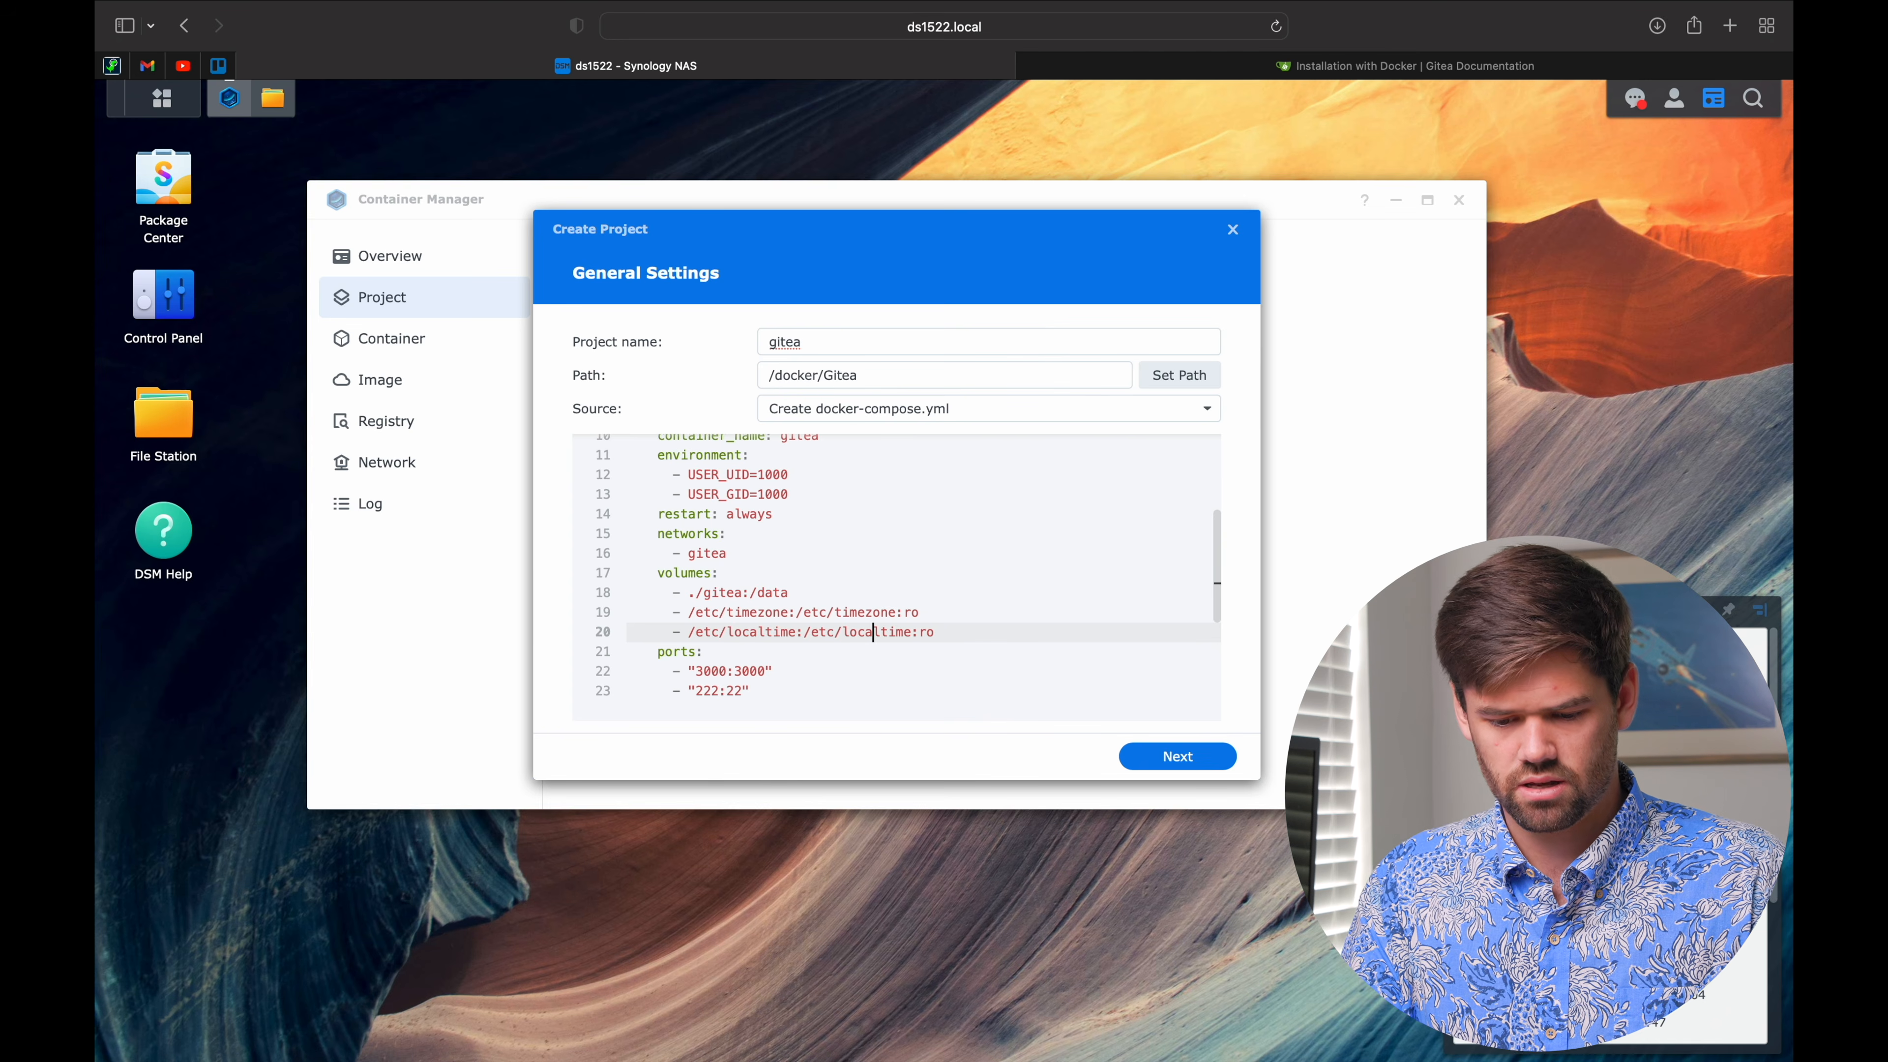
pyautogui.press('BackSpace')
pyautogui.press('BackSpace')
pyautogui.press('BackSpace')
pyautogui.press('BackSpace')
pyautogui.press('BackSpace')
pyautogui.press('BackSpace')
pyautogui.press('BackSpace')
pyautogui.press('BackSpace')
pyautogui.press('BackSpace')
pyautogui.press('BackSpace')
pyautogui.press('BackSpace')
pyautogui.press('BackSpace')
pyautogui.press('BackSpace')
pyautogui.press('BackSpace')
pyautogui.press('BackSpace')
pyautogui.press('BackSpace')
pyautogui.press('BackSpace')
pyautogui.press('BackSpace')
pyautogui.press('BackSpace')
pyautogui.press('BackSpace')
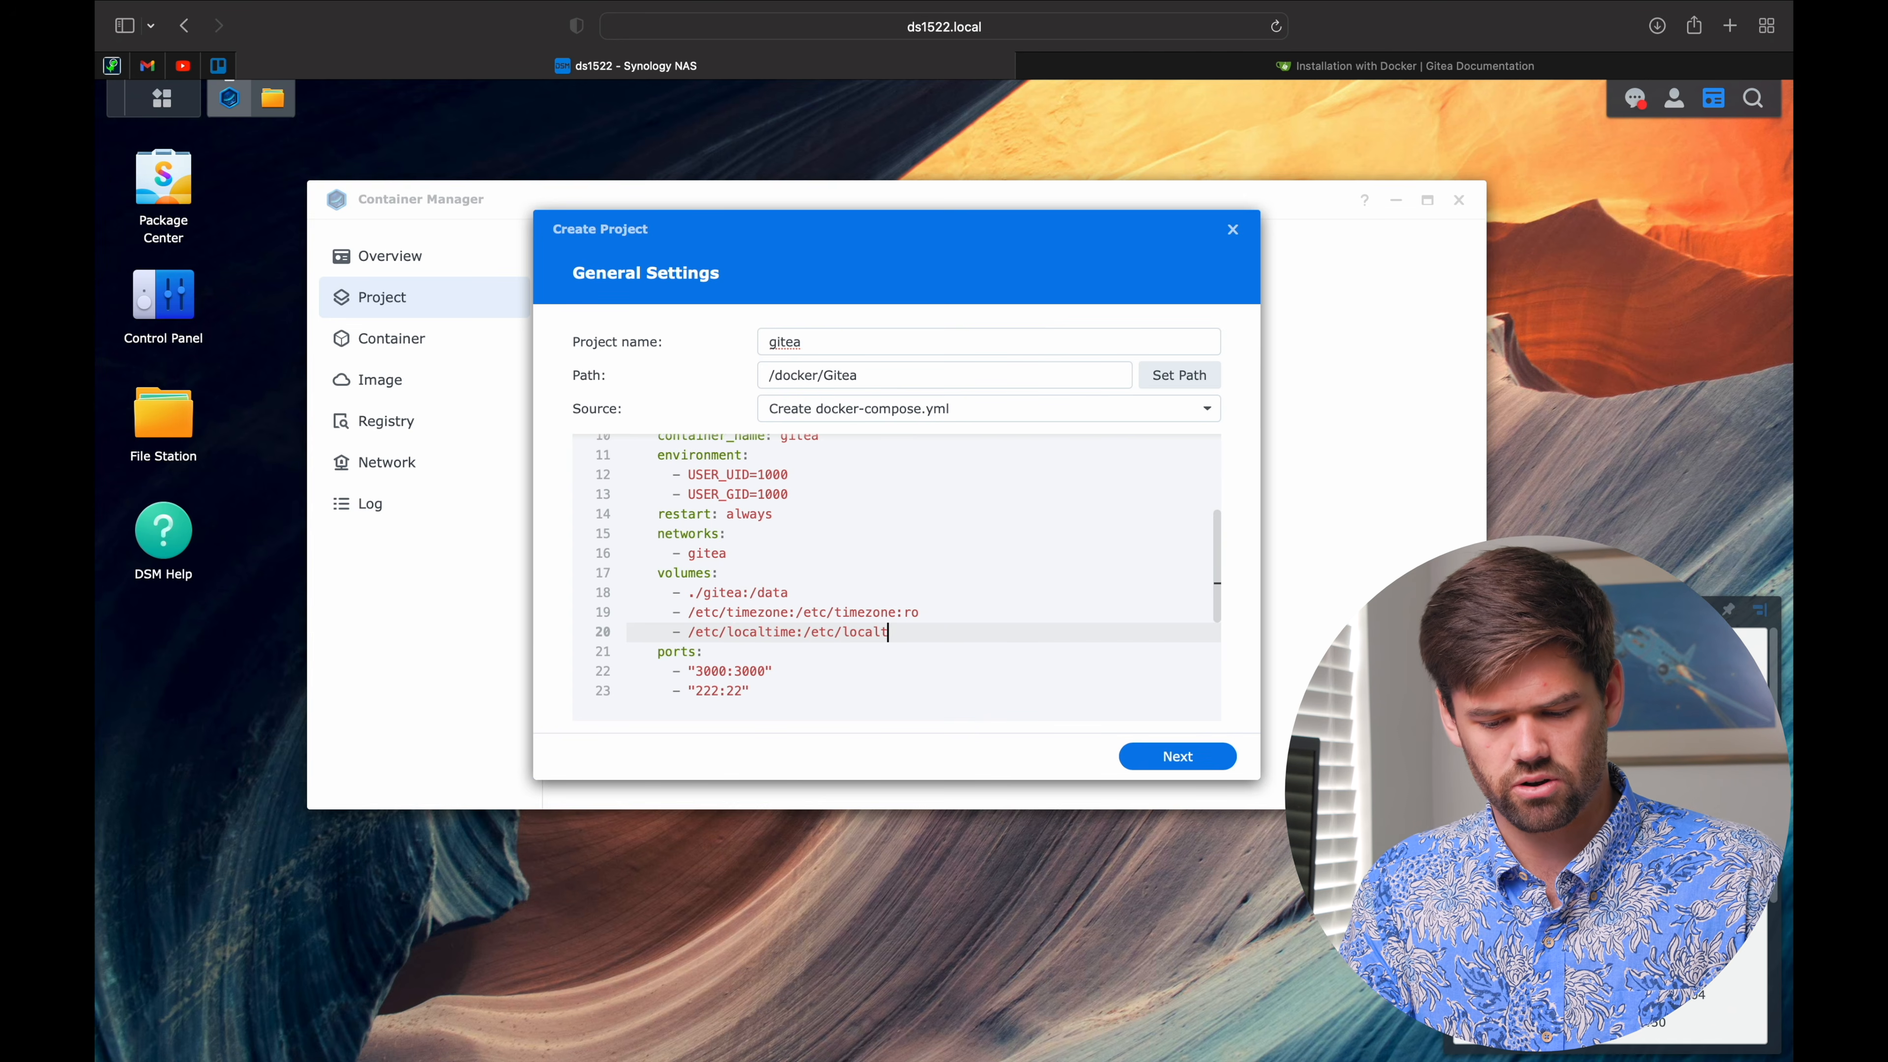
pyautogui.press('BackSpace')
pyautogui.press('BackSpace')
pyautogui.press('BackSpace')
pyautogui.press('BackSpace')
pyautogui.press('BackSpace')
pyautogui.press('BackSpace')
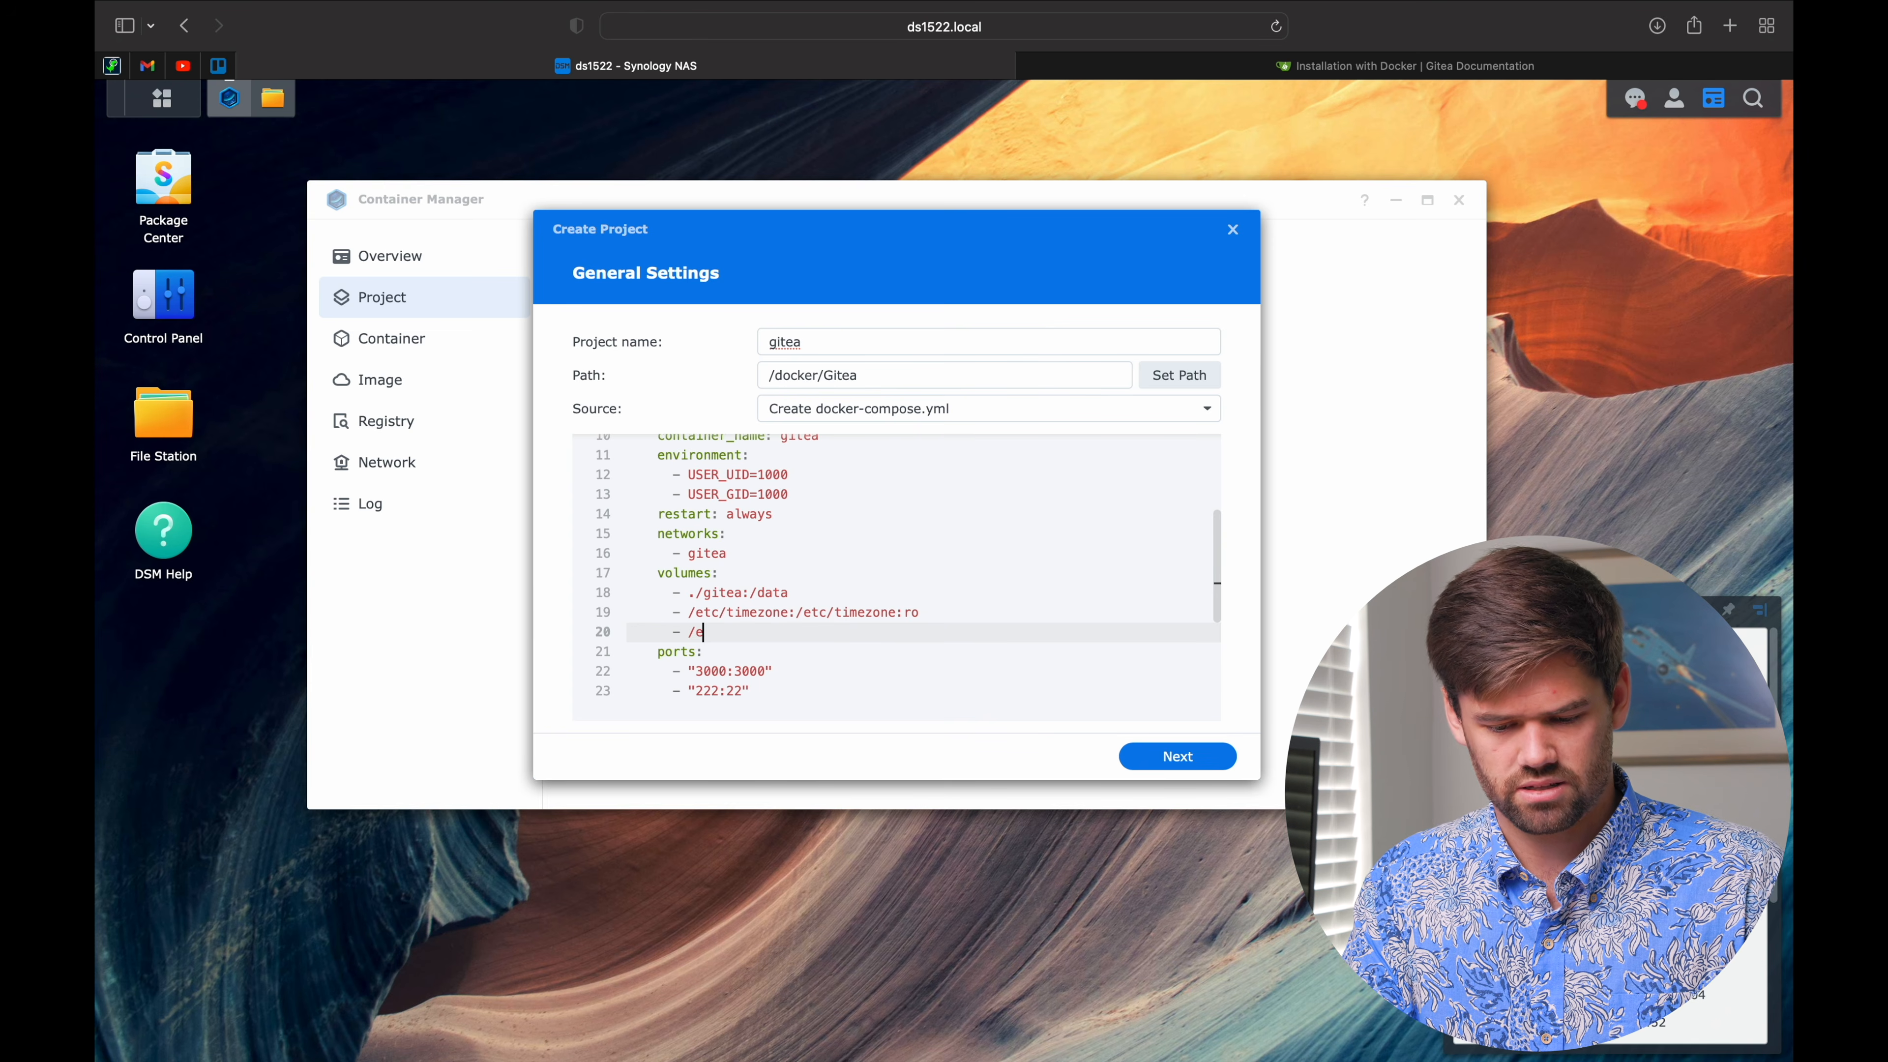
pyautogui.press('BackSpace')
pyautogui.press('BackSpace')
pyautogui.press('BackSpace')
pyautogui.press('BackSpace')
pyautogui.press('BackSpace')
pyautogui.press('BackSpace')
pyautogui.press('BackSpace')
pyautogui.press('BackSpace')
pyautogui.press('BackSpace')
pyautogui.press('BackSpace')
pyautogui.press('BackSpace')
pyautogui.press('BackSpace')
pyautogui.press('BackSpace')
pyautogui.press('BackSpace')
pyautogui.press('BackSpace')
pyautogui.press('BackSpace')
pyautogui.press('BackSpace')
pyautogui.press('BackSpace')
pyautogui.press('BackSpace')
pyautogui.press('BackSpace')
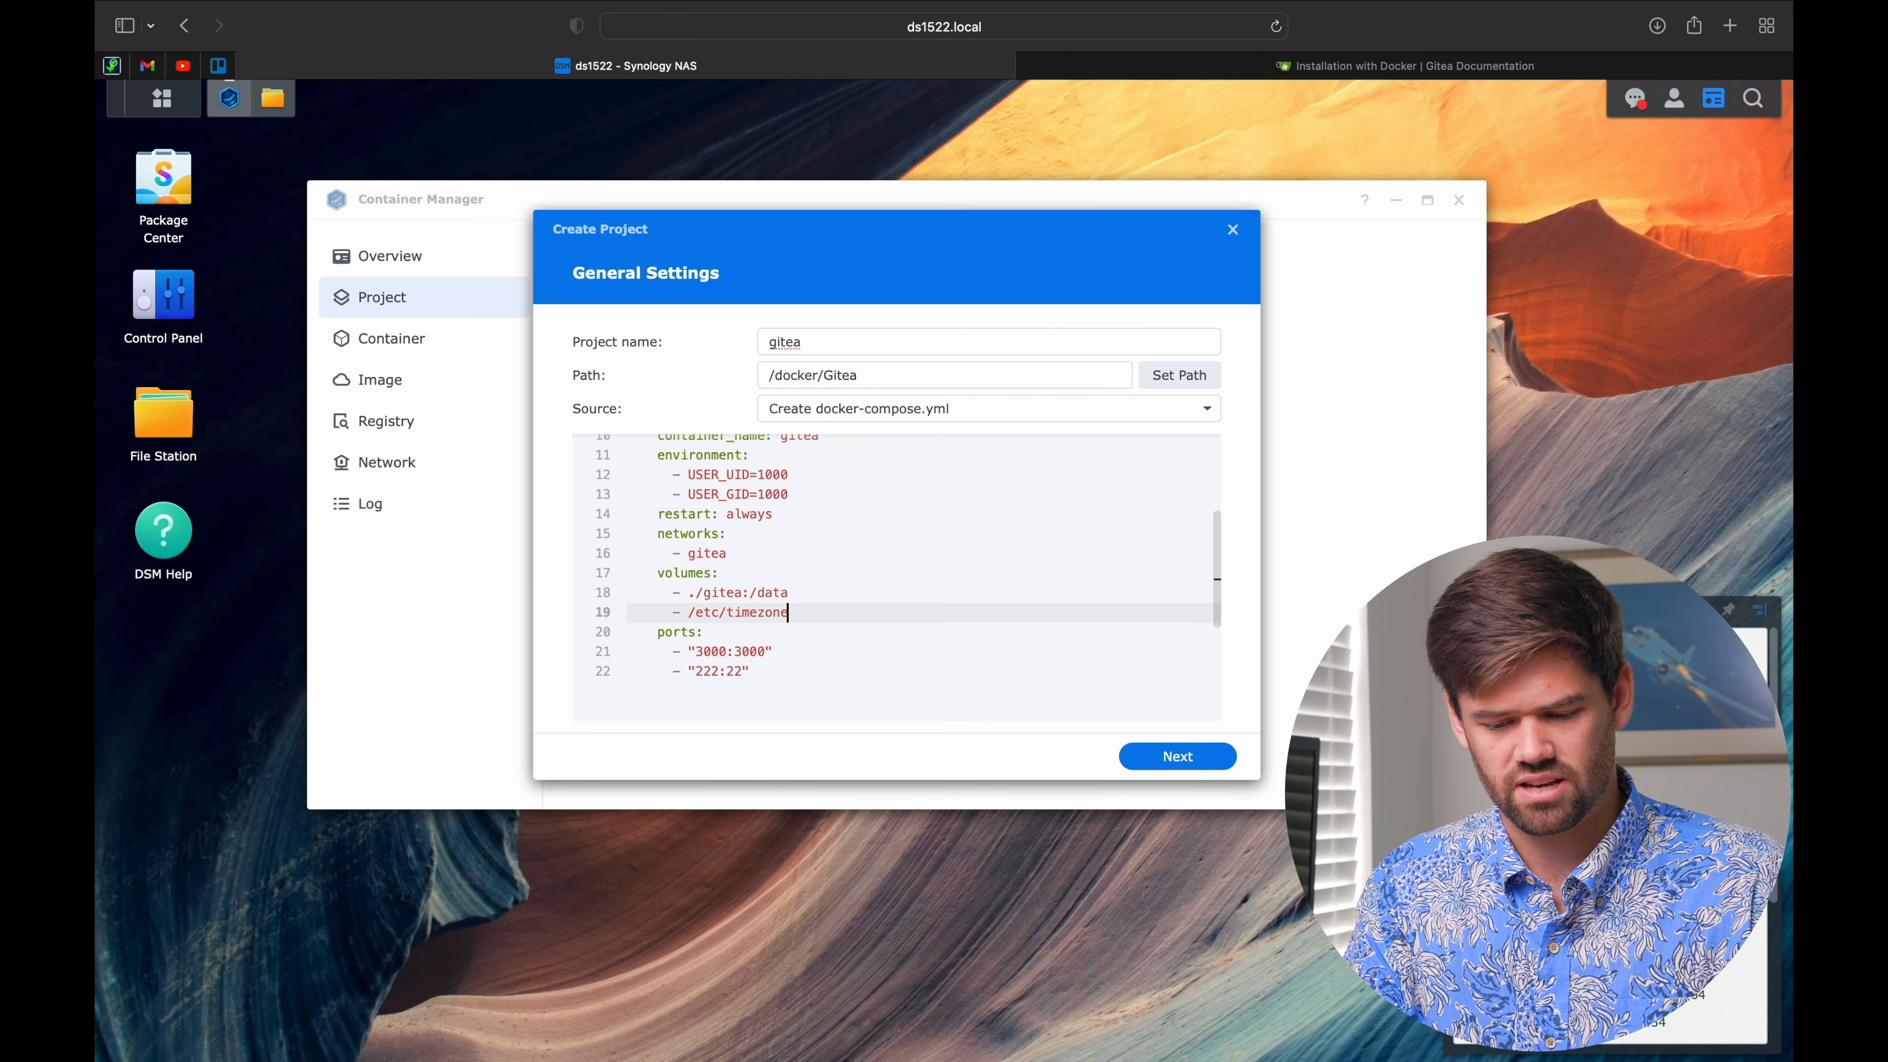
pyautogui.press('BackSpace')
pyautogui.press('BackSpace')
pyautogui.press('BackSpace')
pyautogui.press('BackSpace')
pyautogui.press('BackSpace')
pyautogui.press('BackSpace')
pyautogui.press('BackSpace')
pyautogui.press('BackSpace')
pyautogui.press('BackSpace')
pyautogui.press('BackSpace')
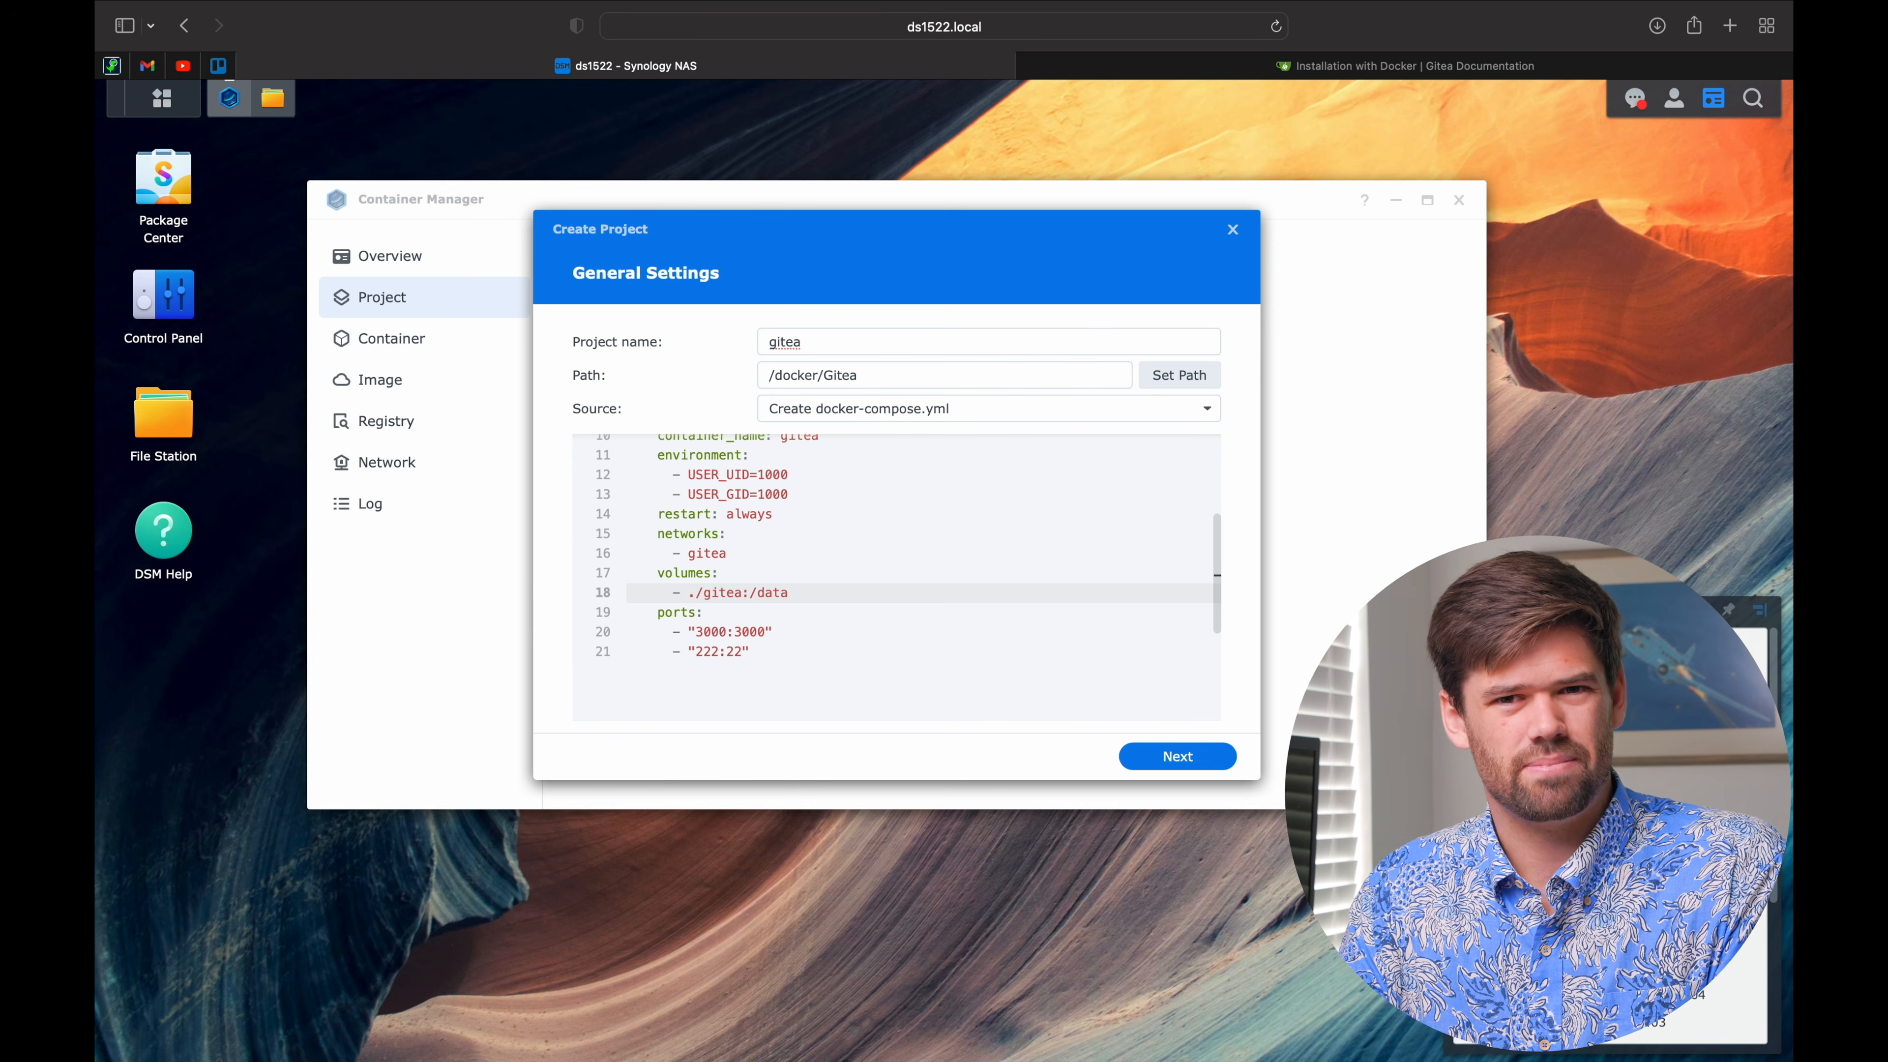
pyautogui.press('Left')
pyautogui.press('Left')
pyautogui.press('Left')
pyautogui.press('Left')
pyautogui.press('Left')
pyautogui.press('Left')
pyautogui.press('Left')
pyautogui.press('Left')
pyautogui.press('Left')
pyautogui.press('Left')
pyautogui.press('Left')
pyautogui.press('Left')
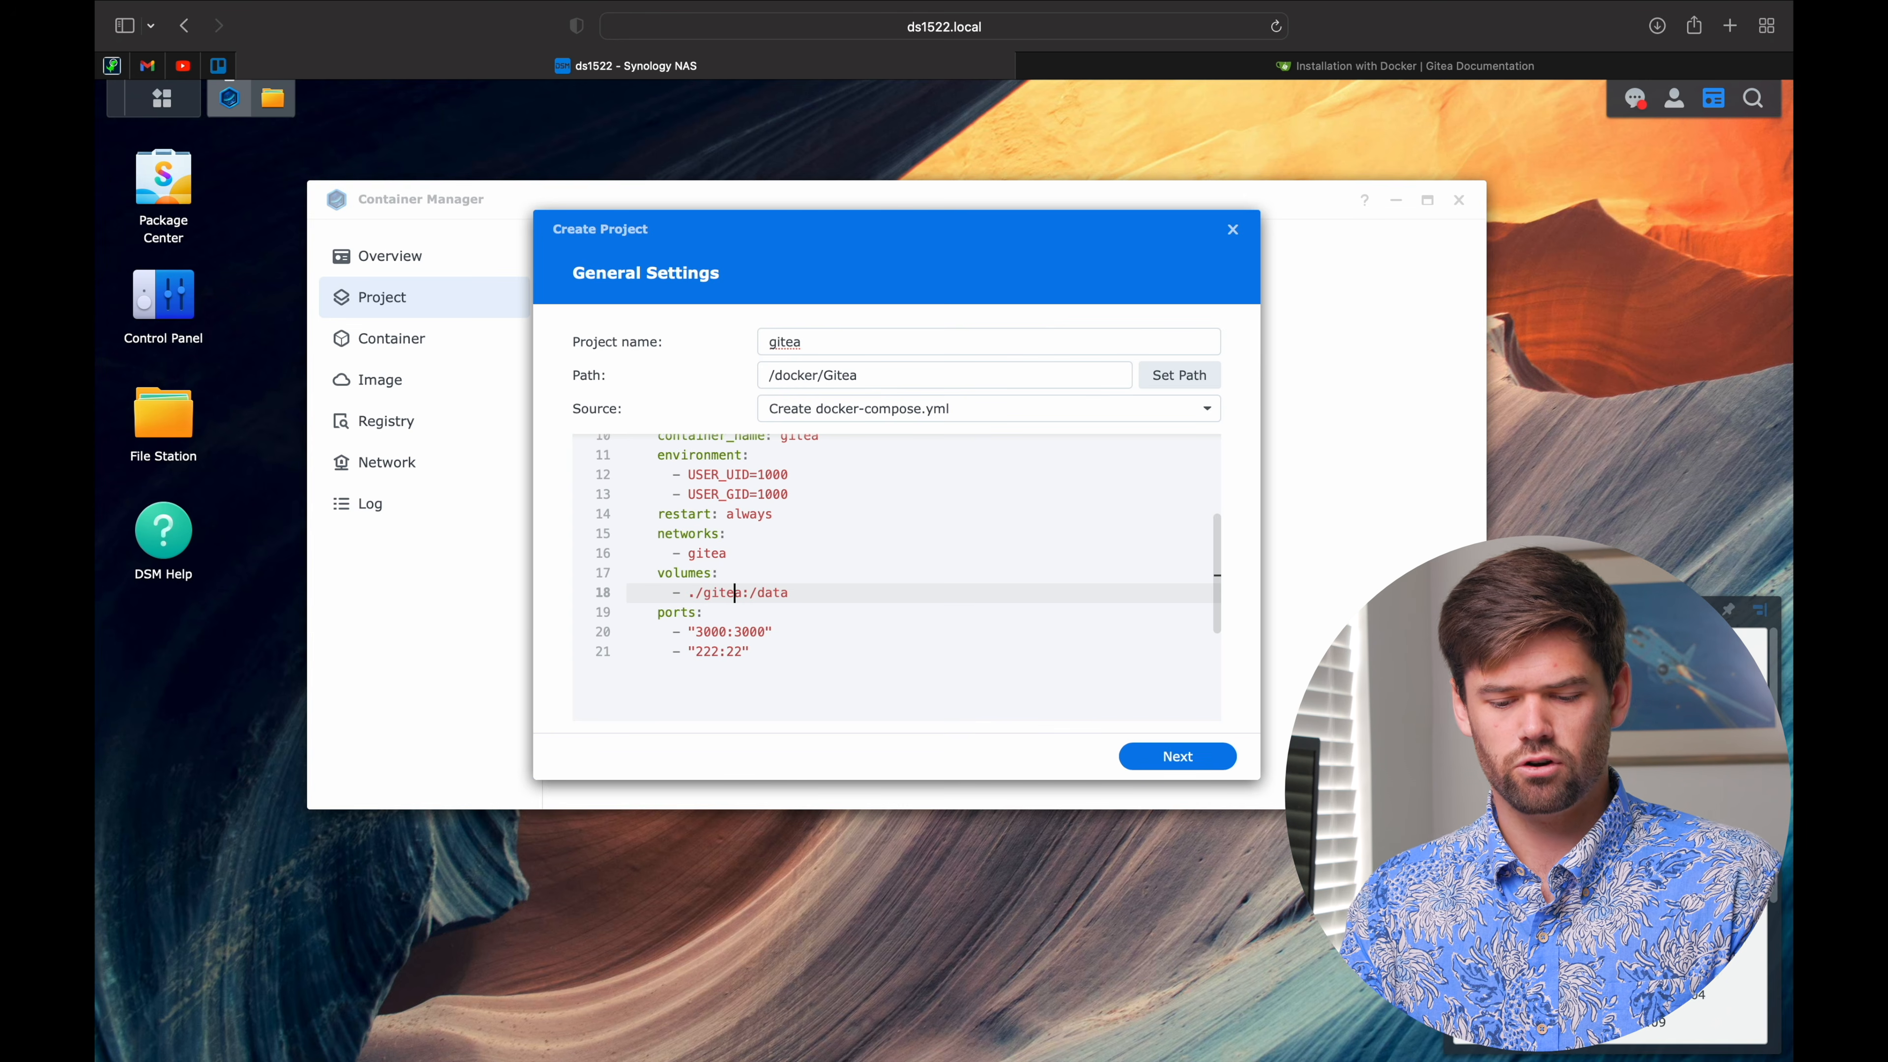
pyautogui.hotkey('shift', 'Left')
pyautogui.hotkey('shift', 'Left')
pyautogui.hotkey('shift', 'Left')
pyautogui.hotkey('shift', 'Left')
pyautogui.hotkey('shift', 'Left')
pyautogui.hotkey('shift', 'Left')
pyautogui.hotkey('shift', 'Left')
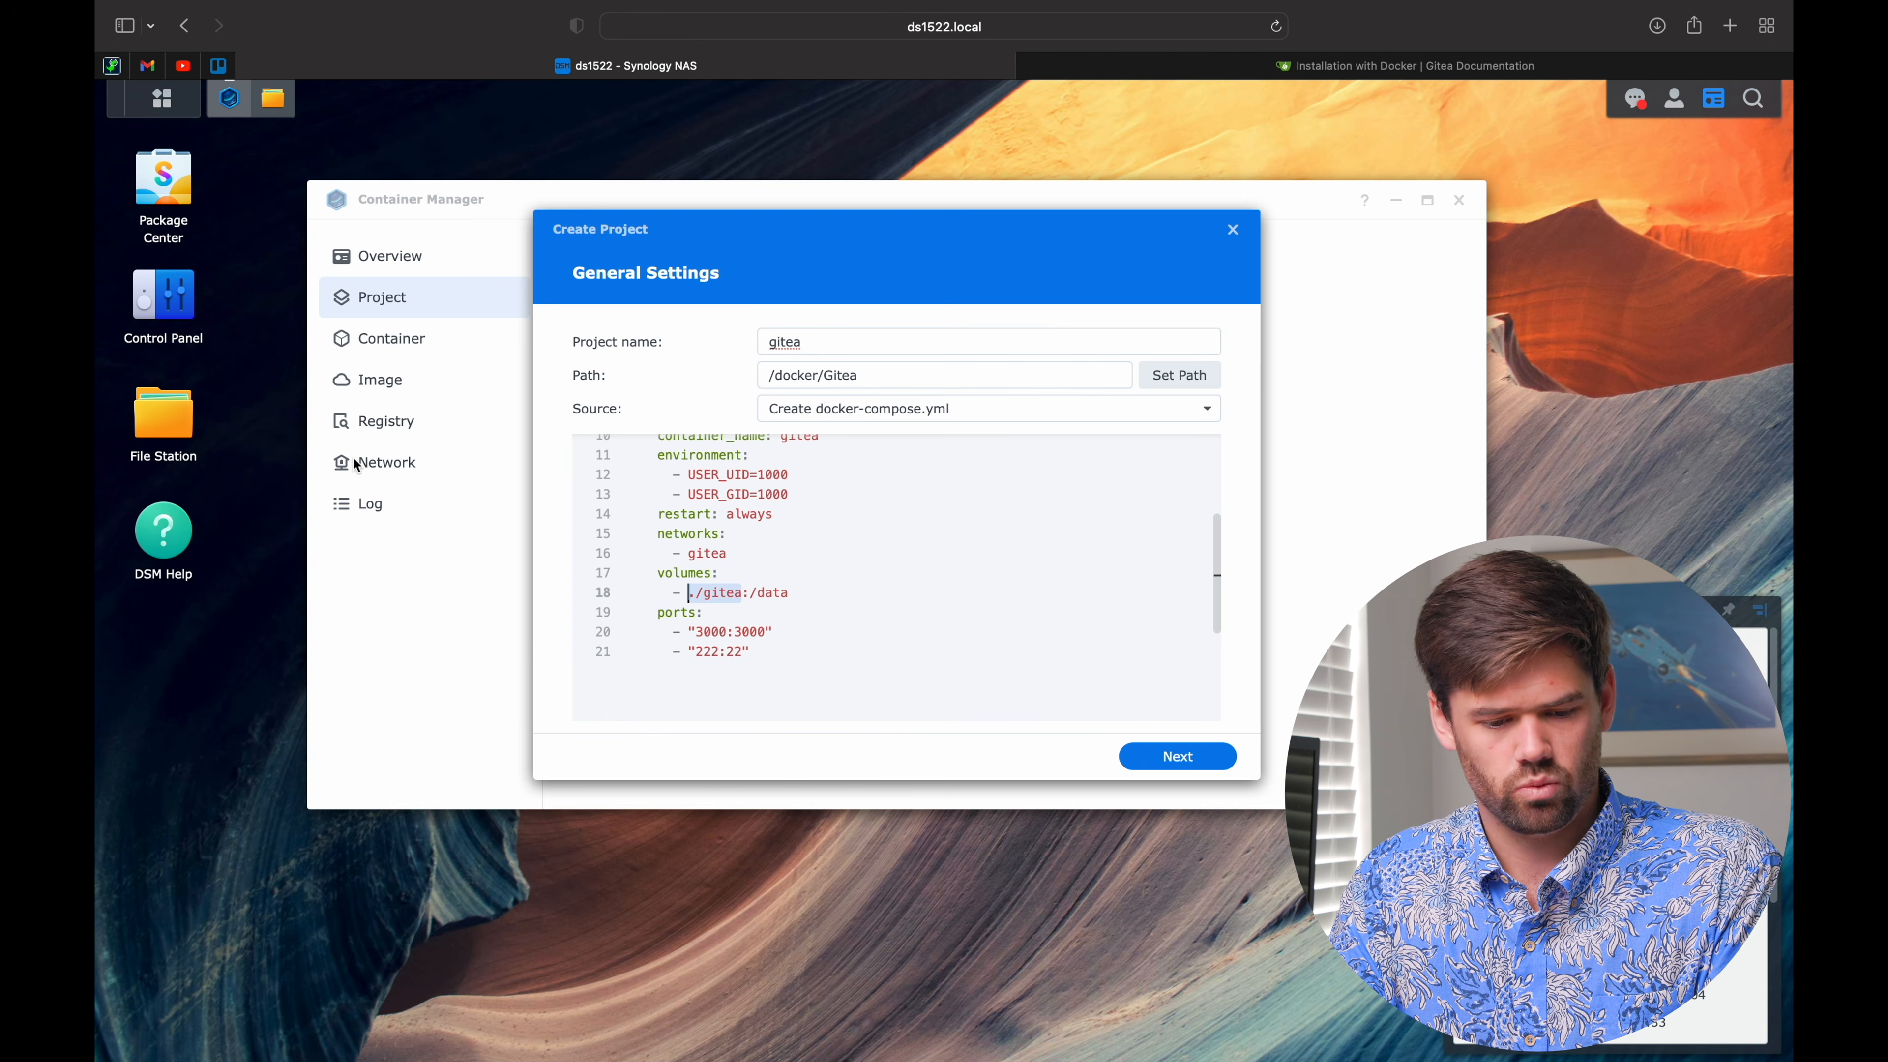
# Step: Copy gitea_data's location path, /volume1/docker/Gitea/gitea_data, from its Properties in File Station
pyautogui.doubleClick(164, 415)
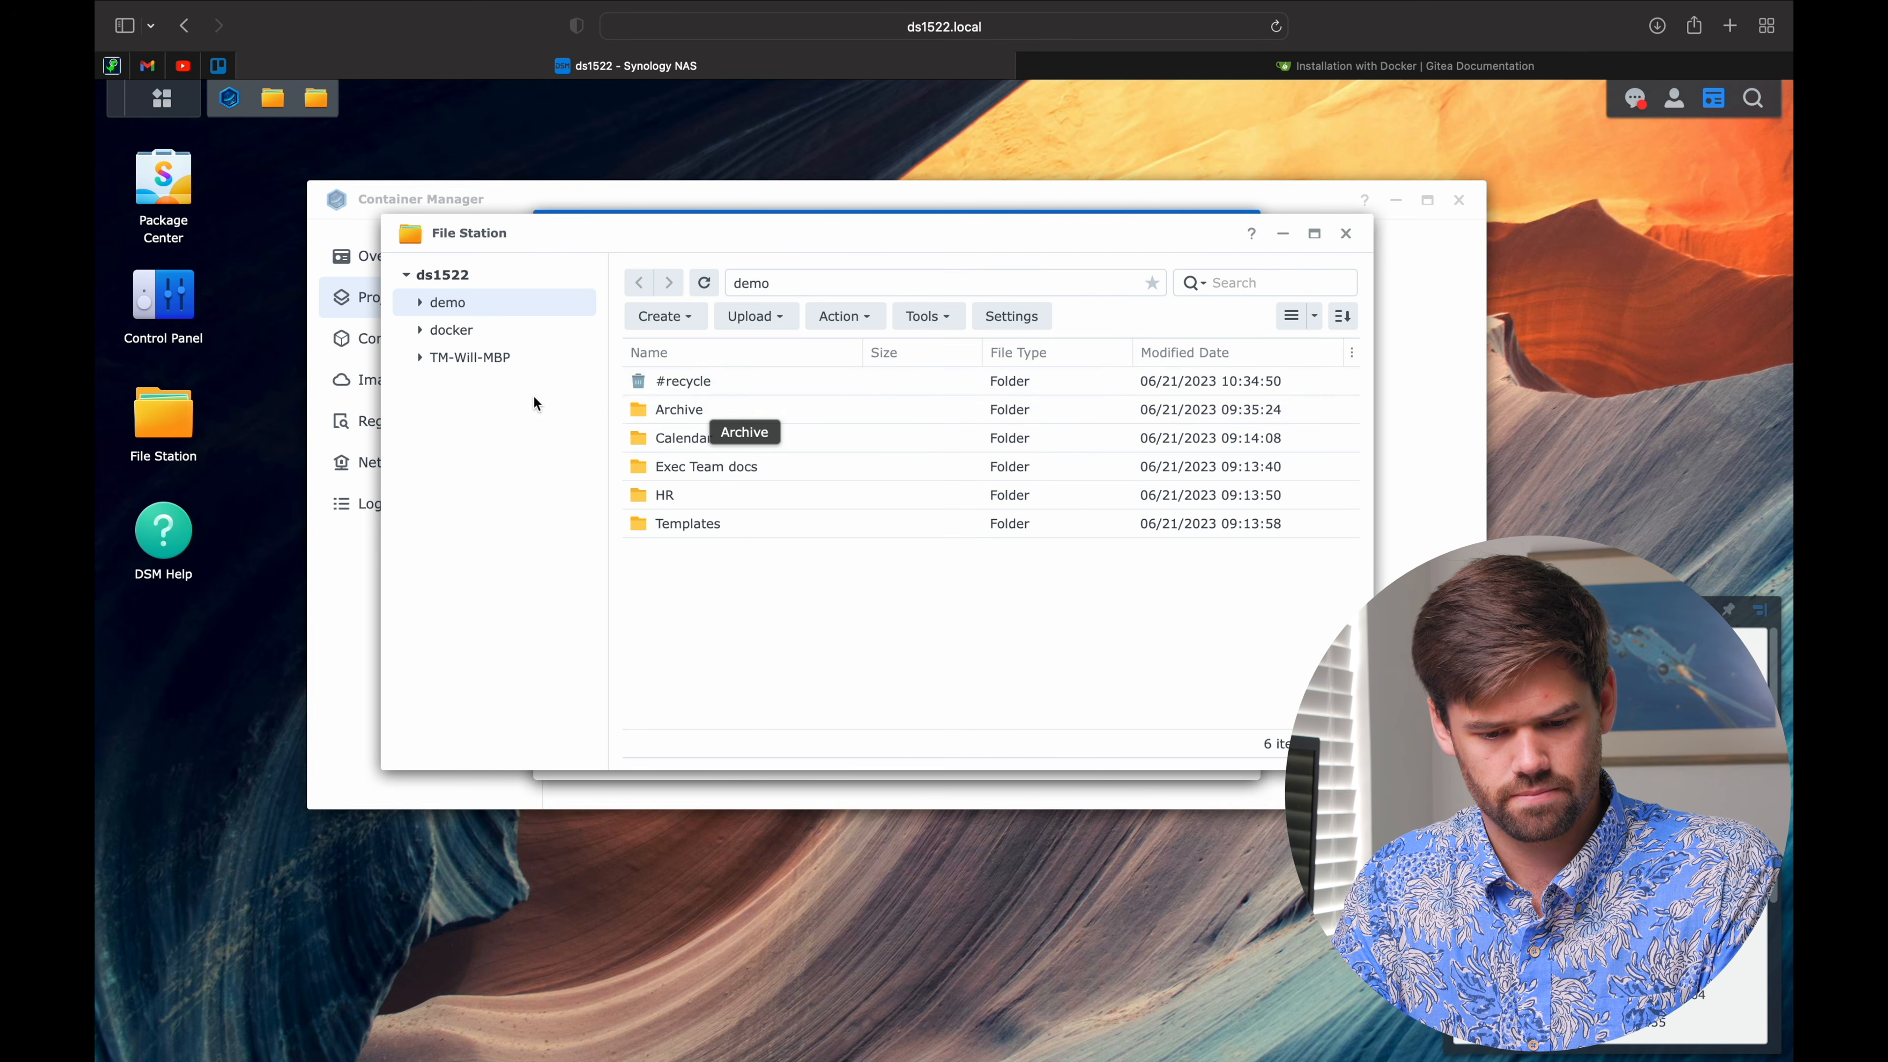
pyautogui.click(476, 332)
pyautogui.doubleClick(689, 379)
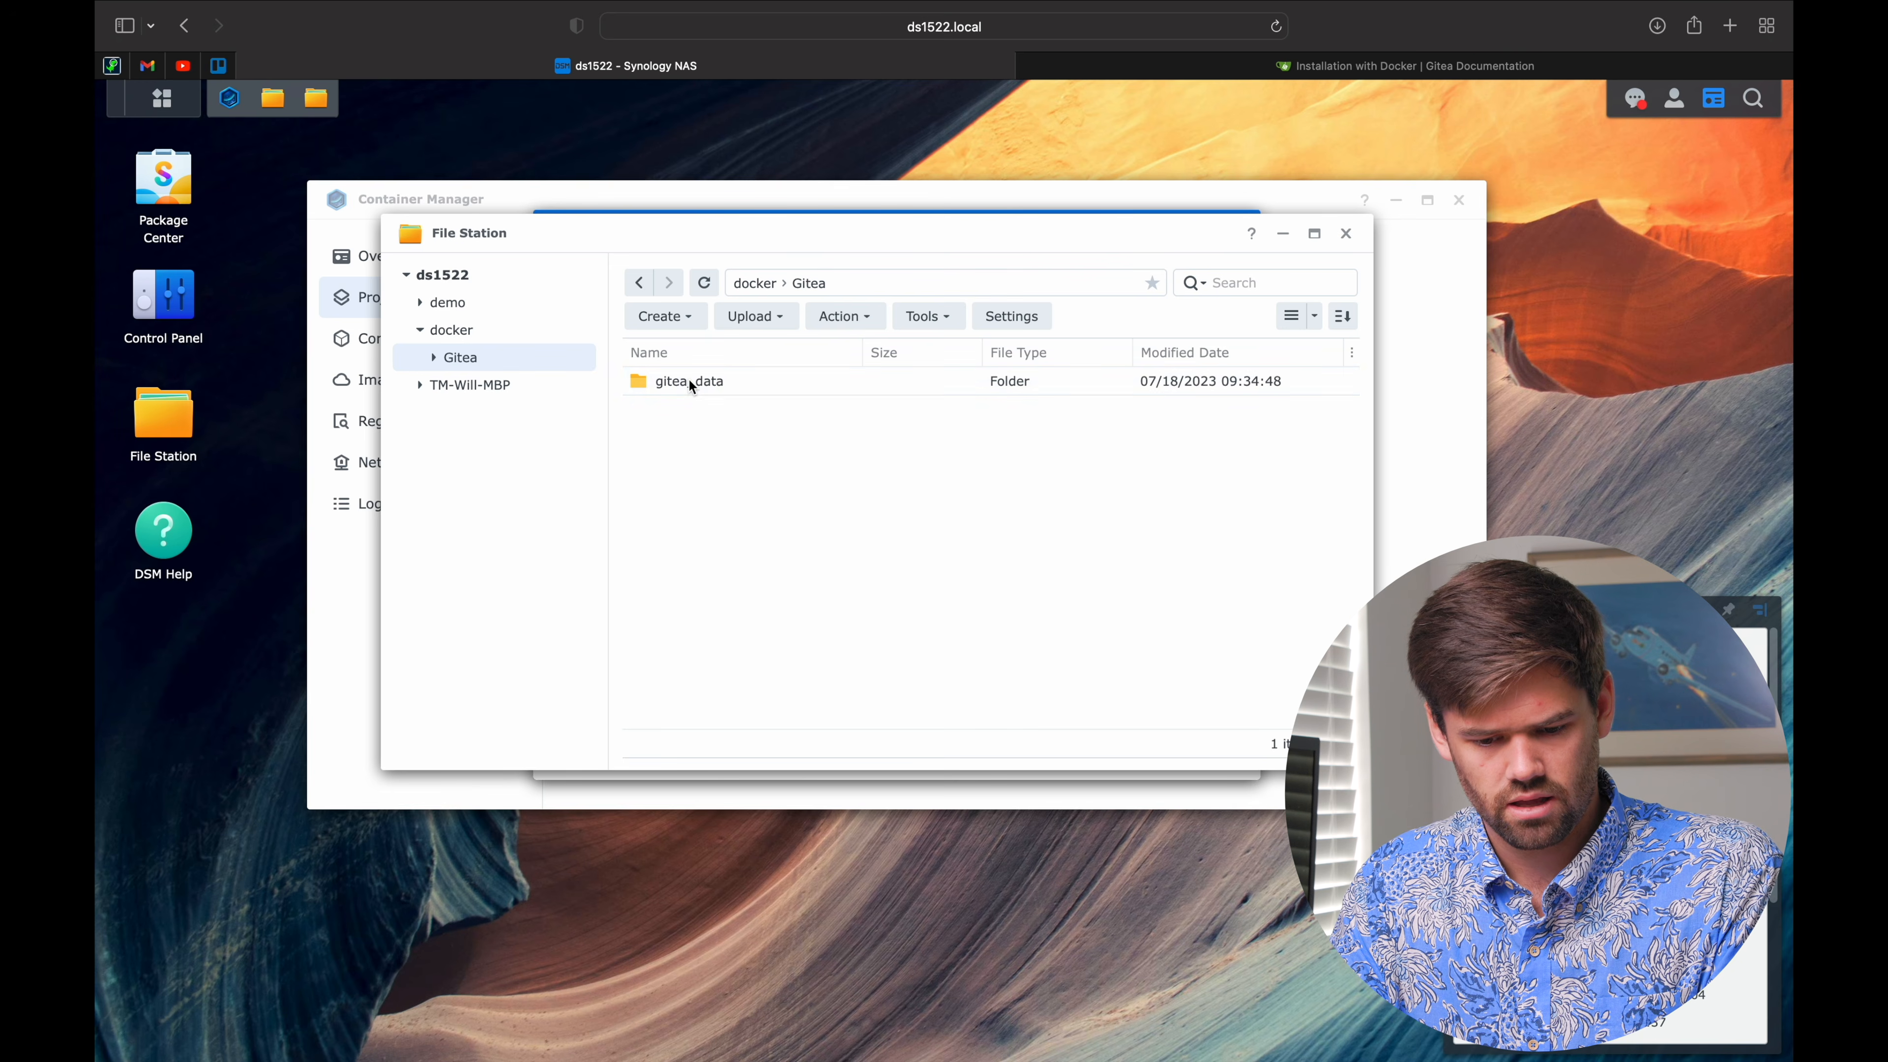
pyautogui.rightClick(719, 385)
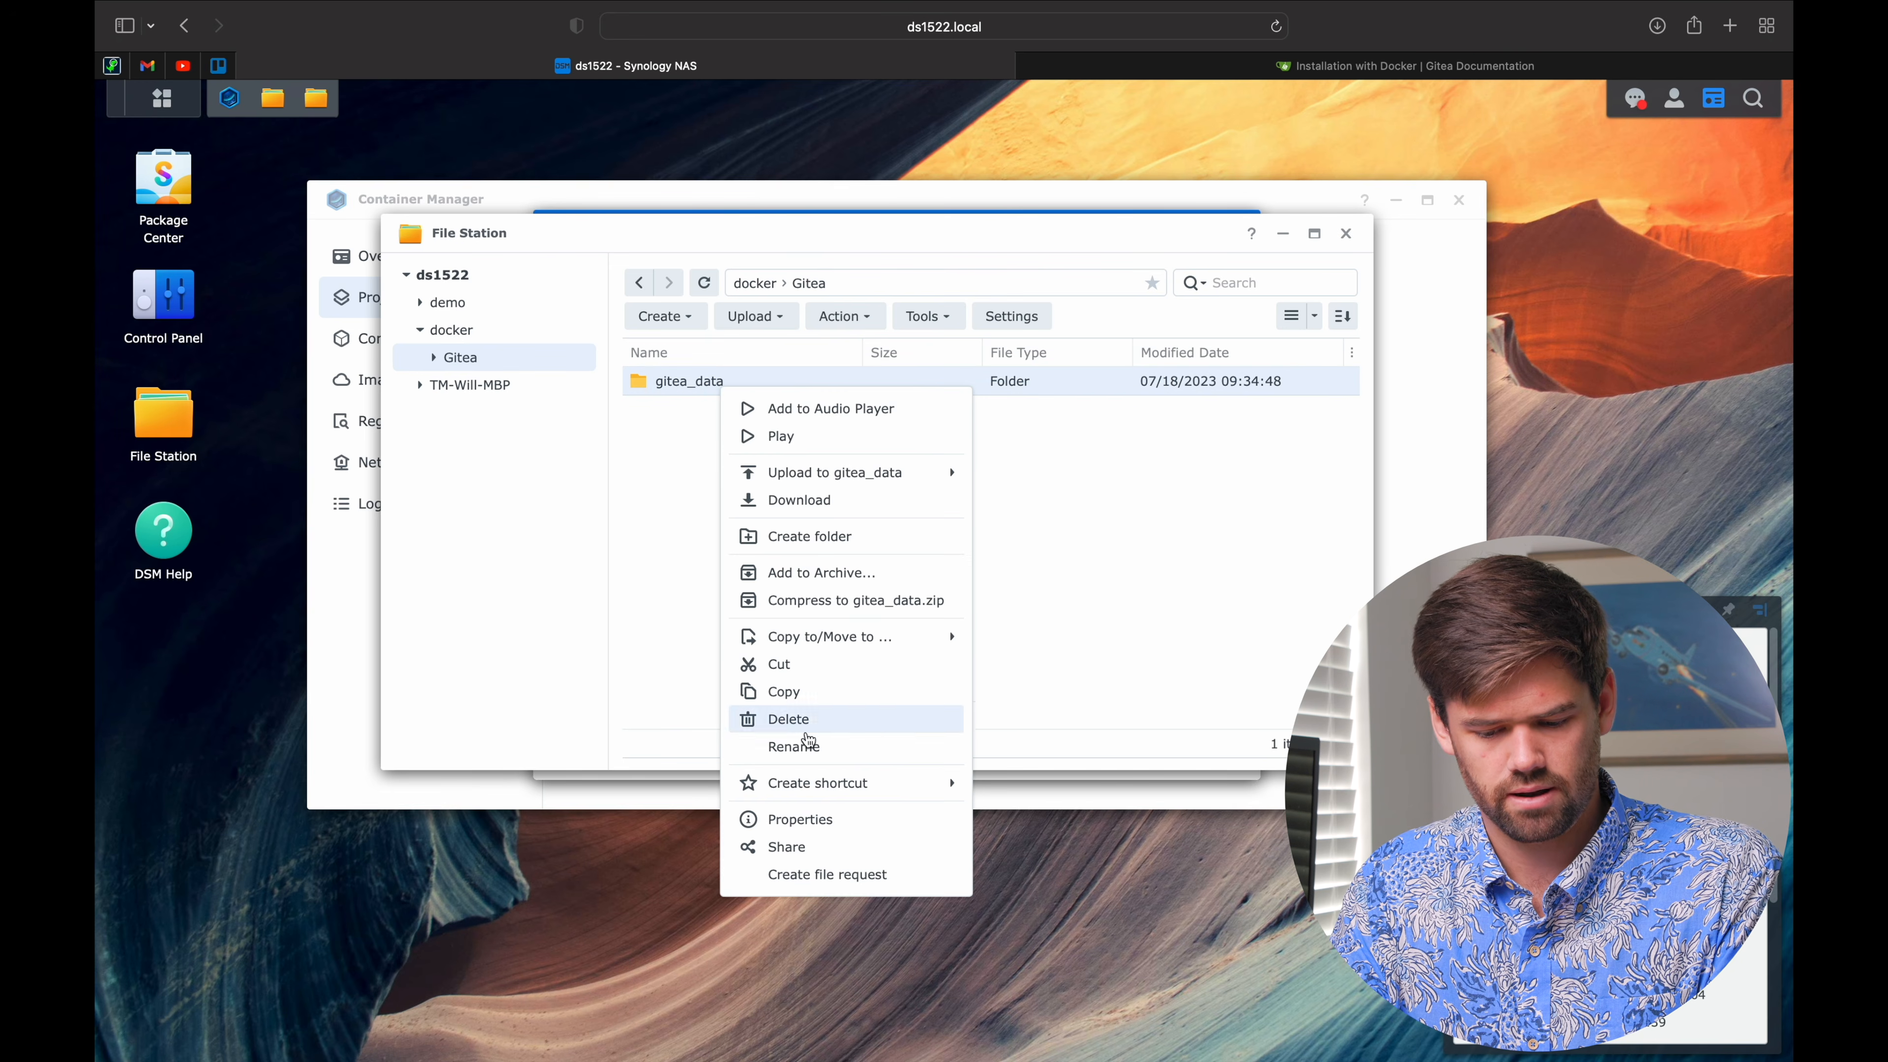
pyautogui.click(820, 821)
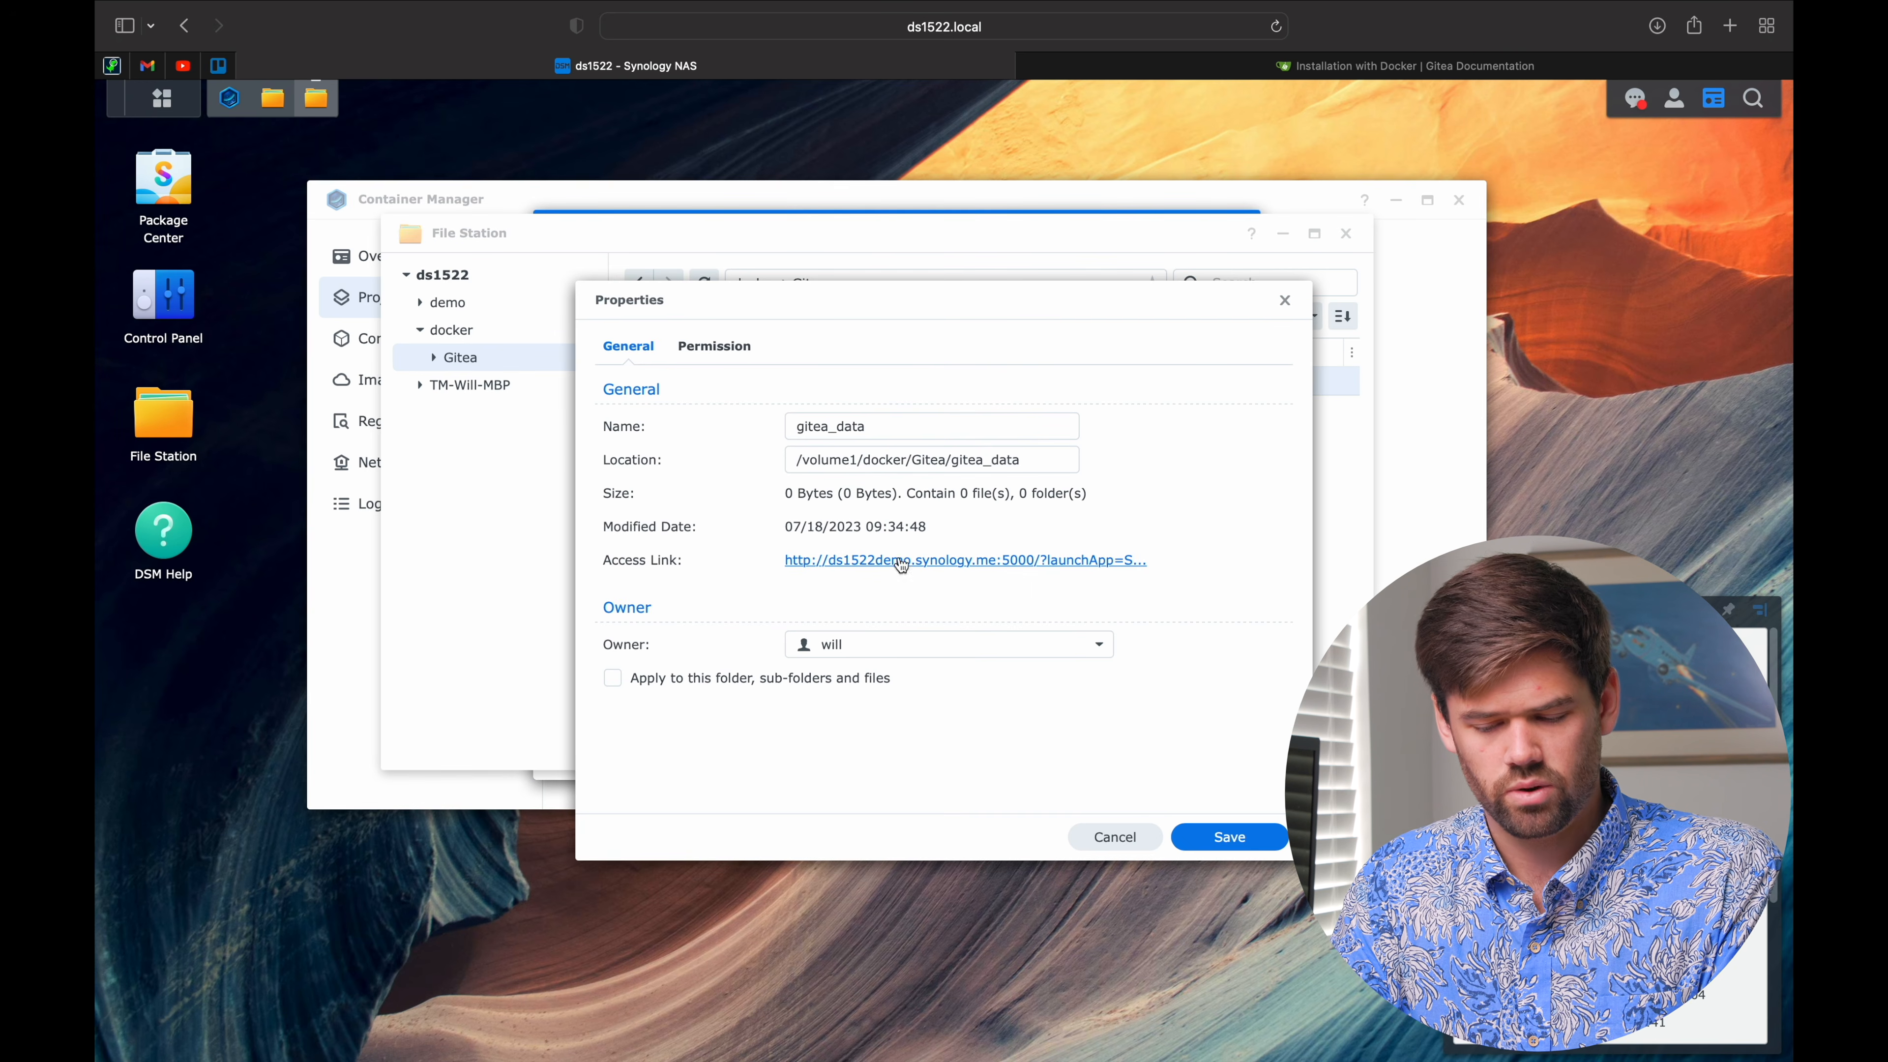
pyautogui.moveTo(1019, 461); pyautogui.dragTo(796, 461)
pyautogui.rightClick(848, 454)
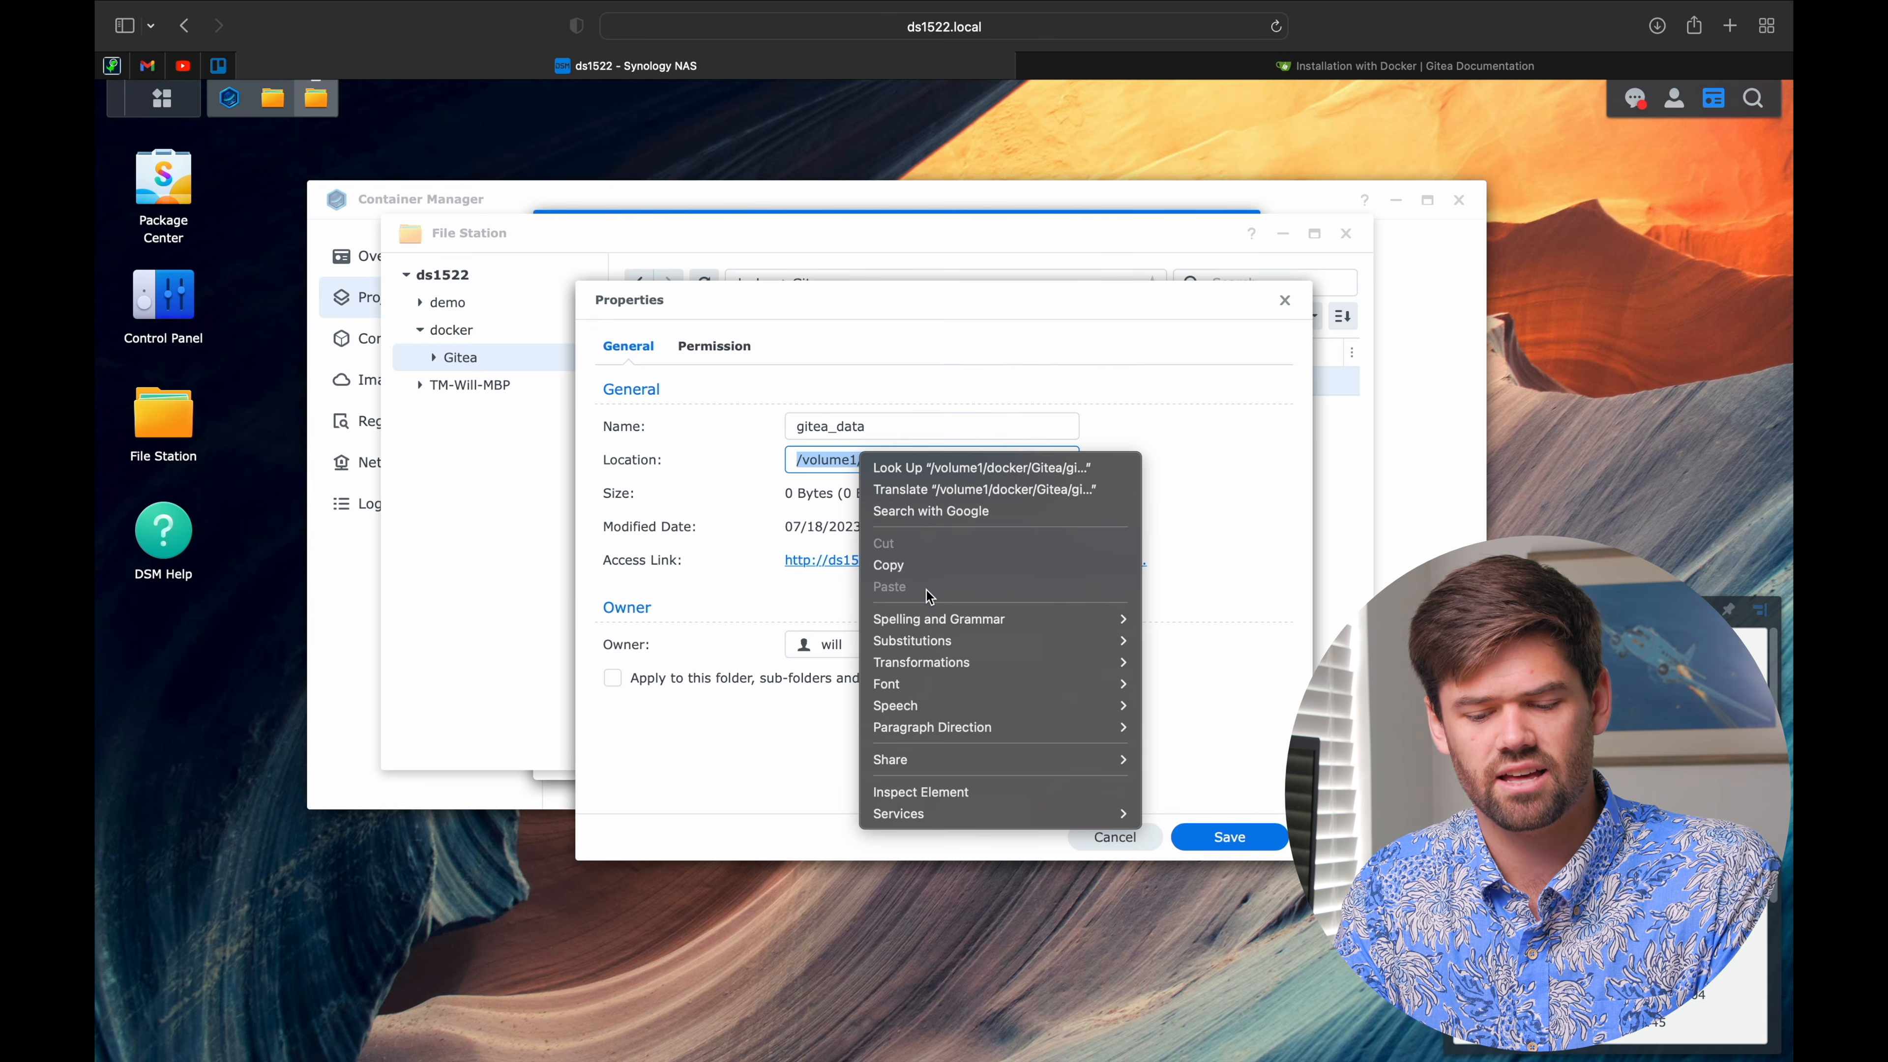
pyautogui.click(930, 565)
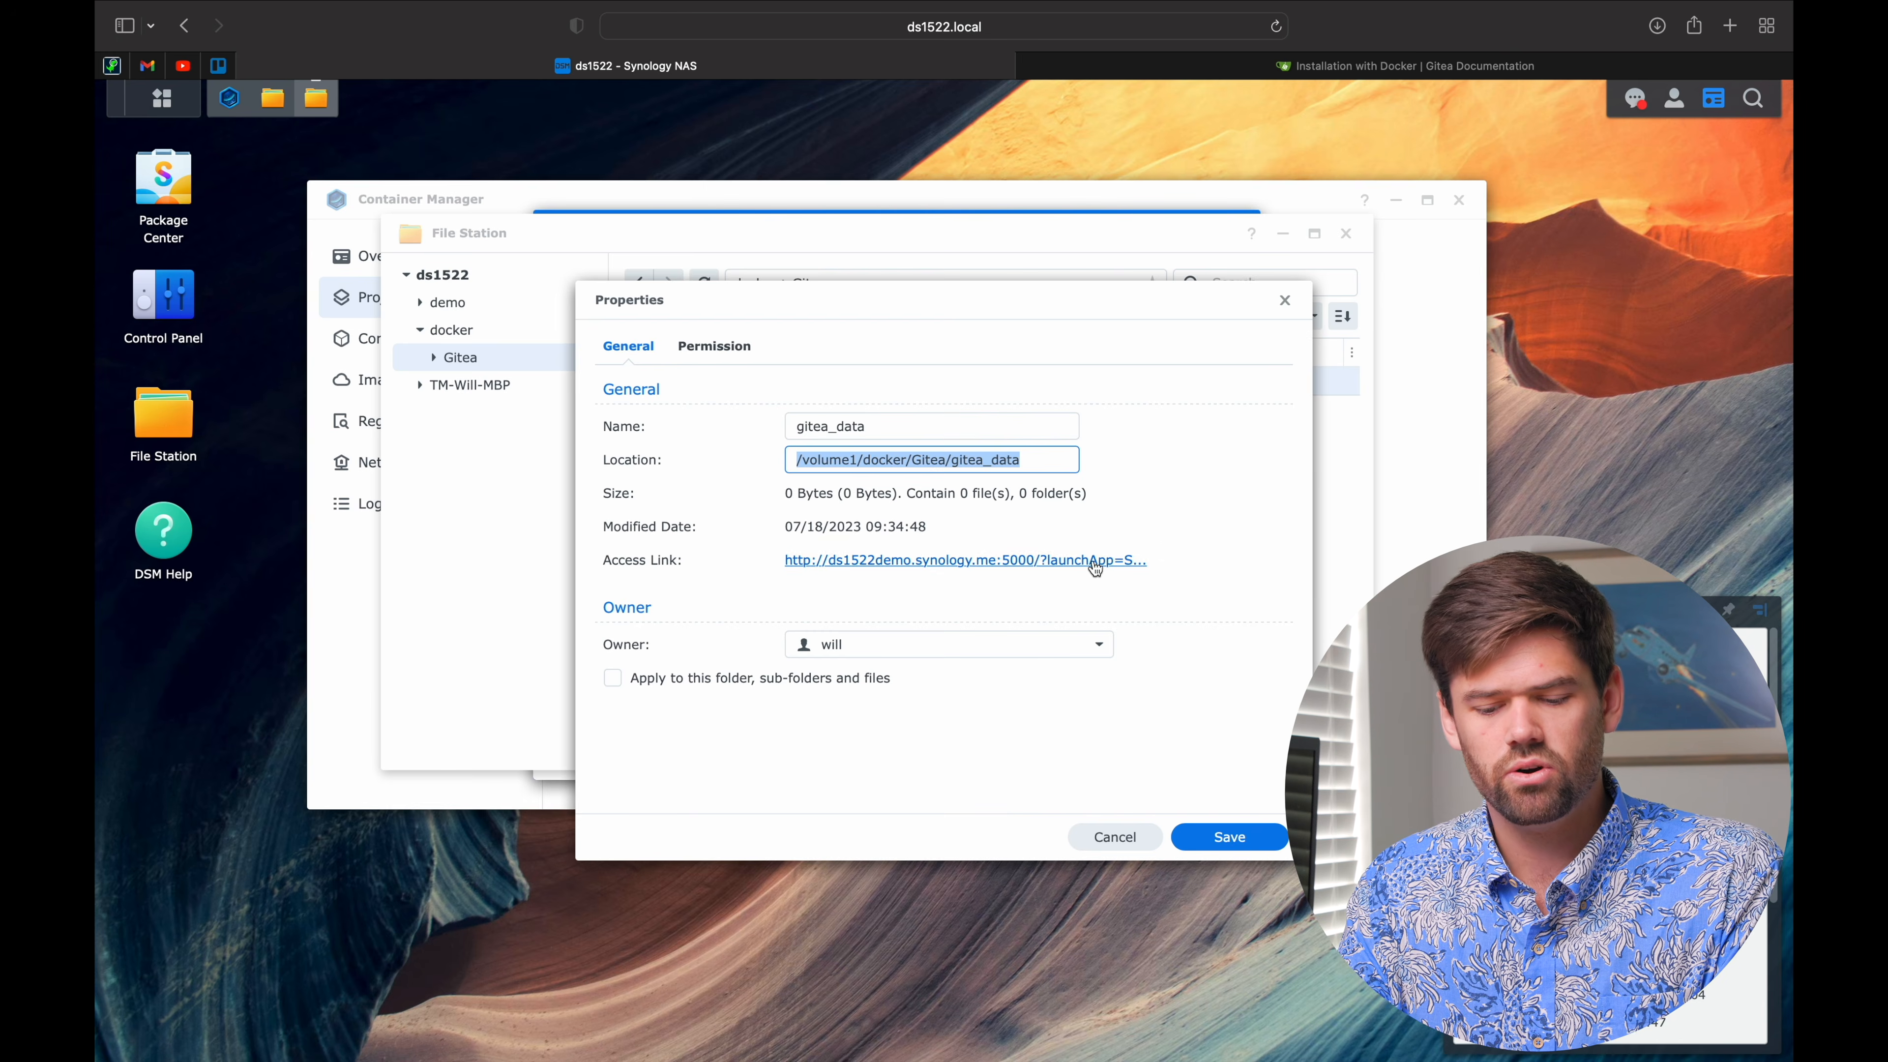
pyautogui.click(1425, 492)
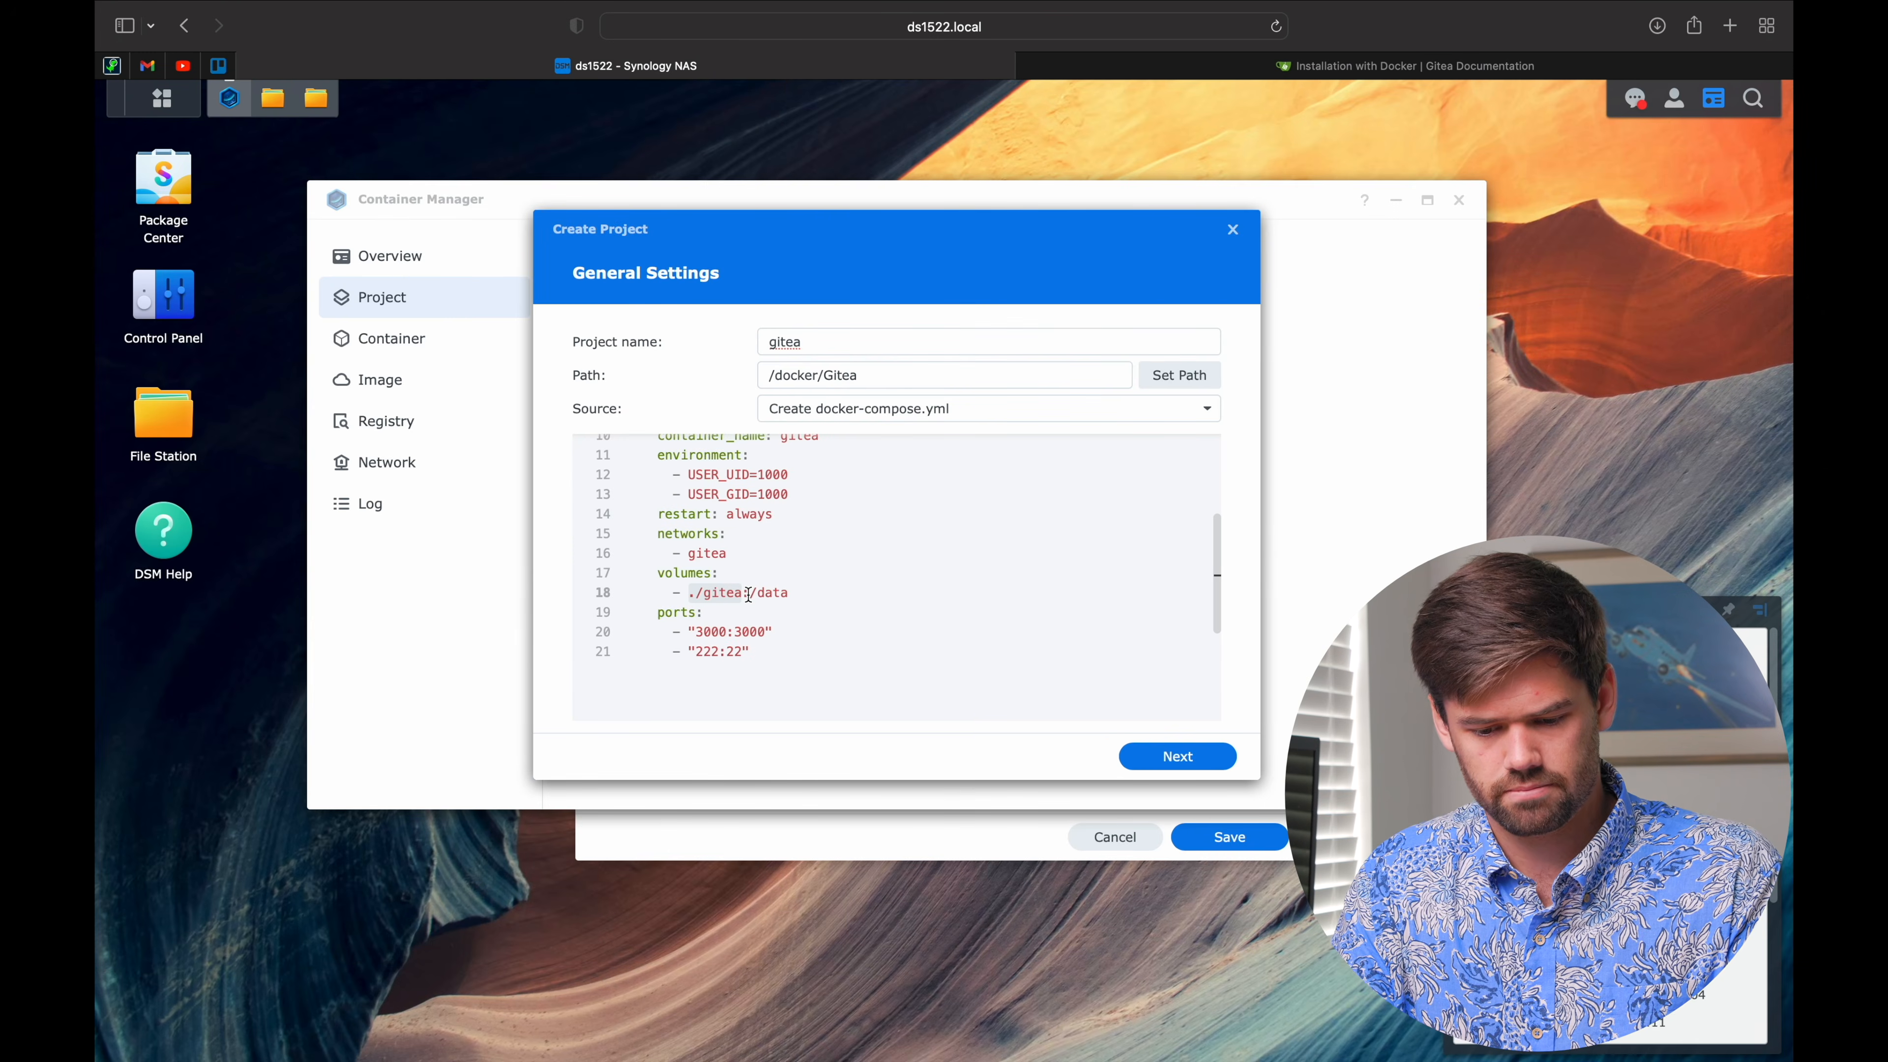
# Step: Map the volume to /volume1/docker/Gitea/gitea_data:/data, keeping ports 3000:3000 and 222:22
pyautogui.press('BackSpace')
pyautogui.press('super+v')
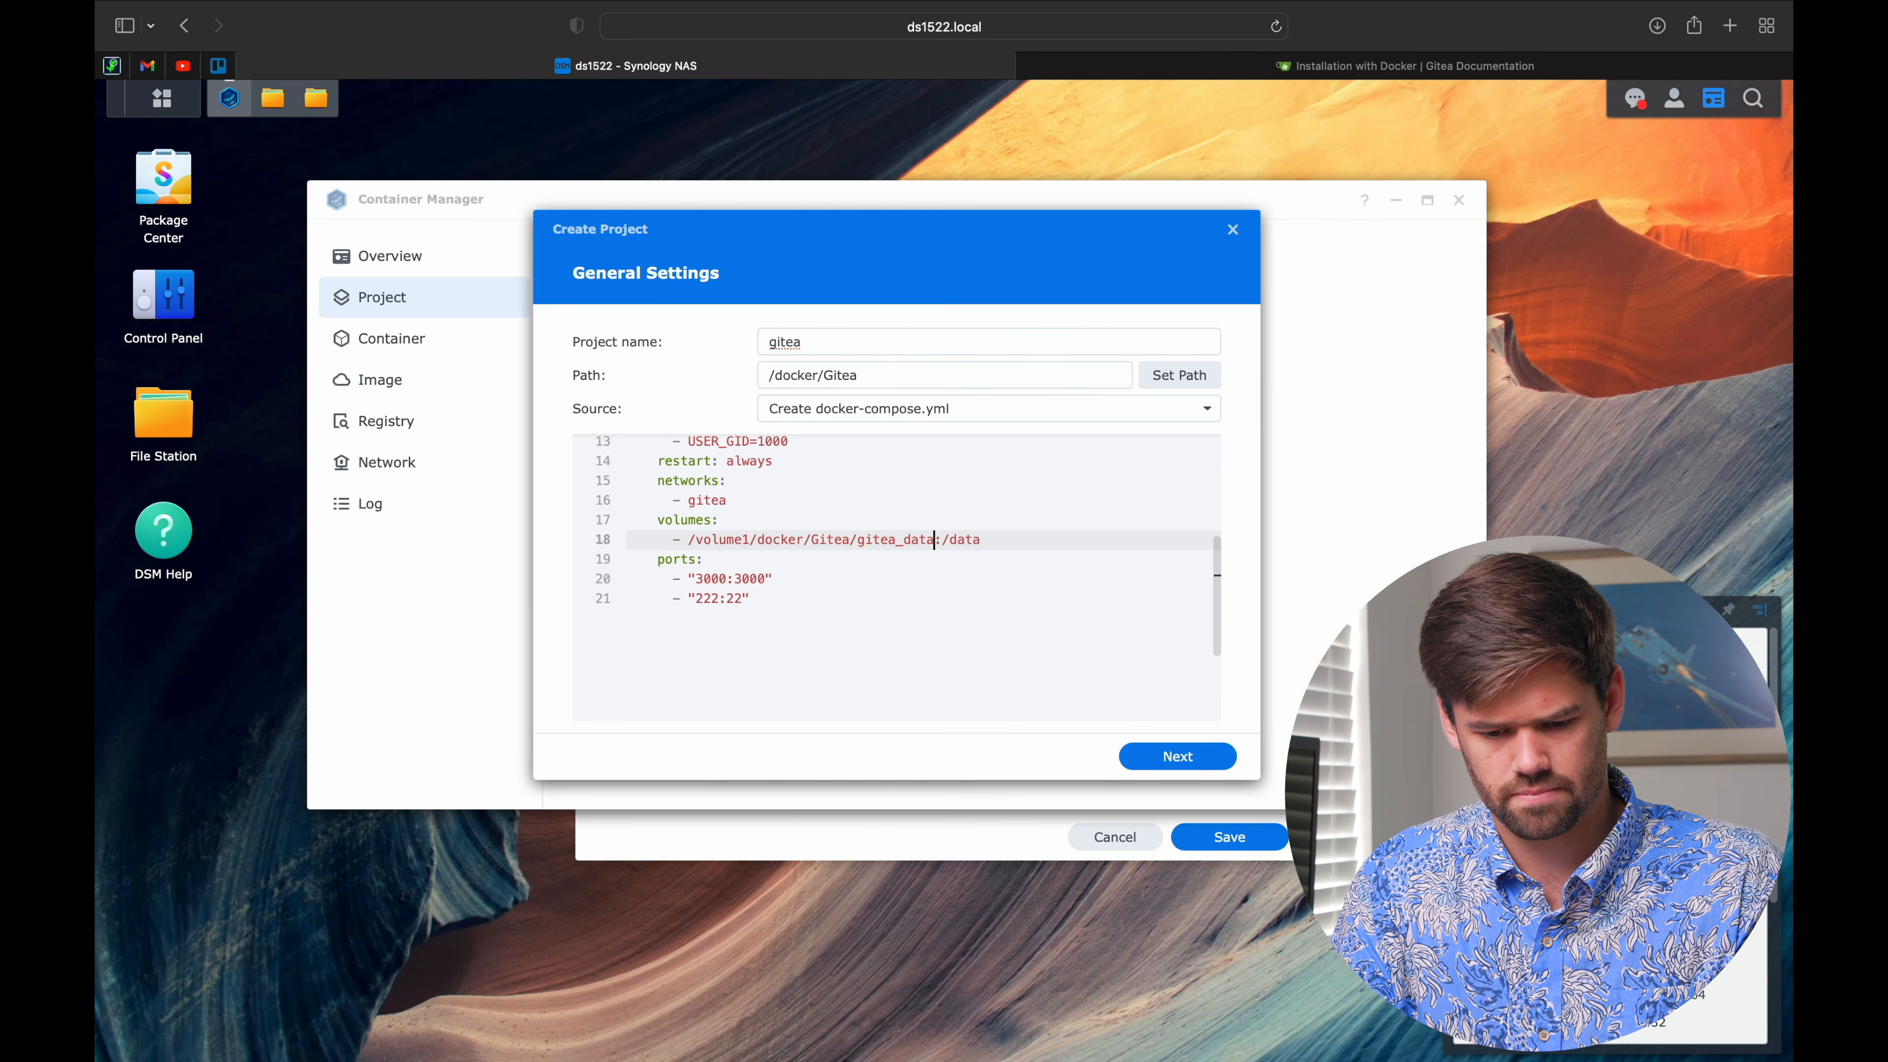
pyautogui.click(773, 579)
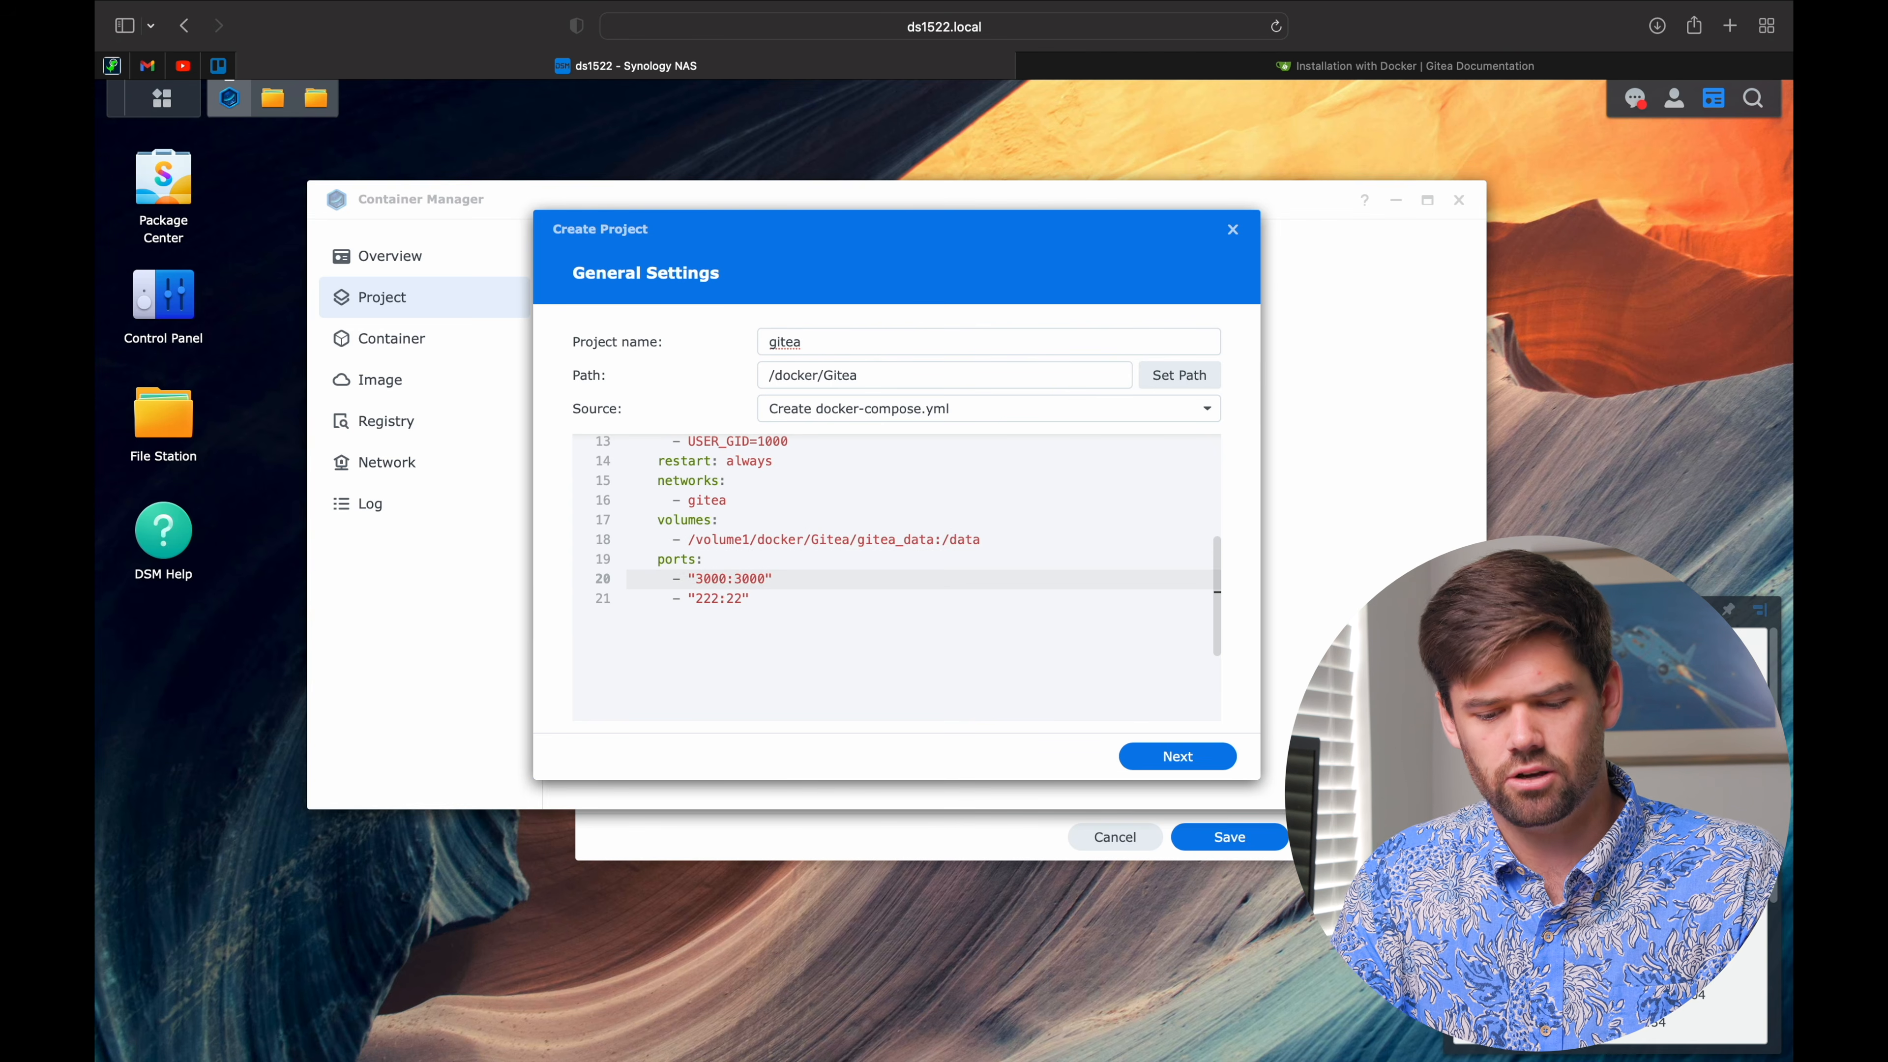
pyautogui.moveTo(728, 578); pyautogui.dragTo(695, 579)
pyautogui.click(733, 579)
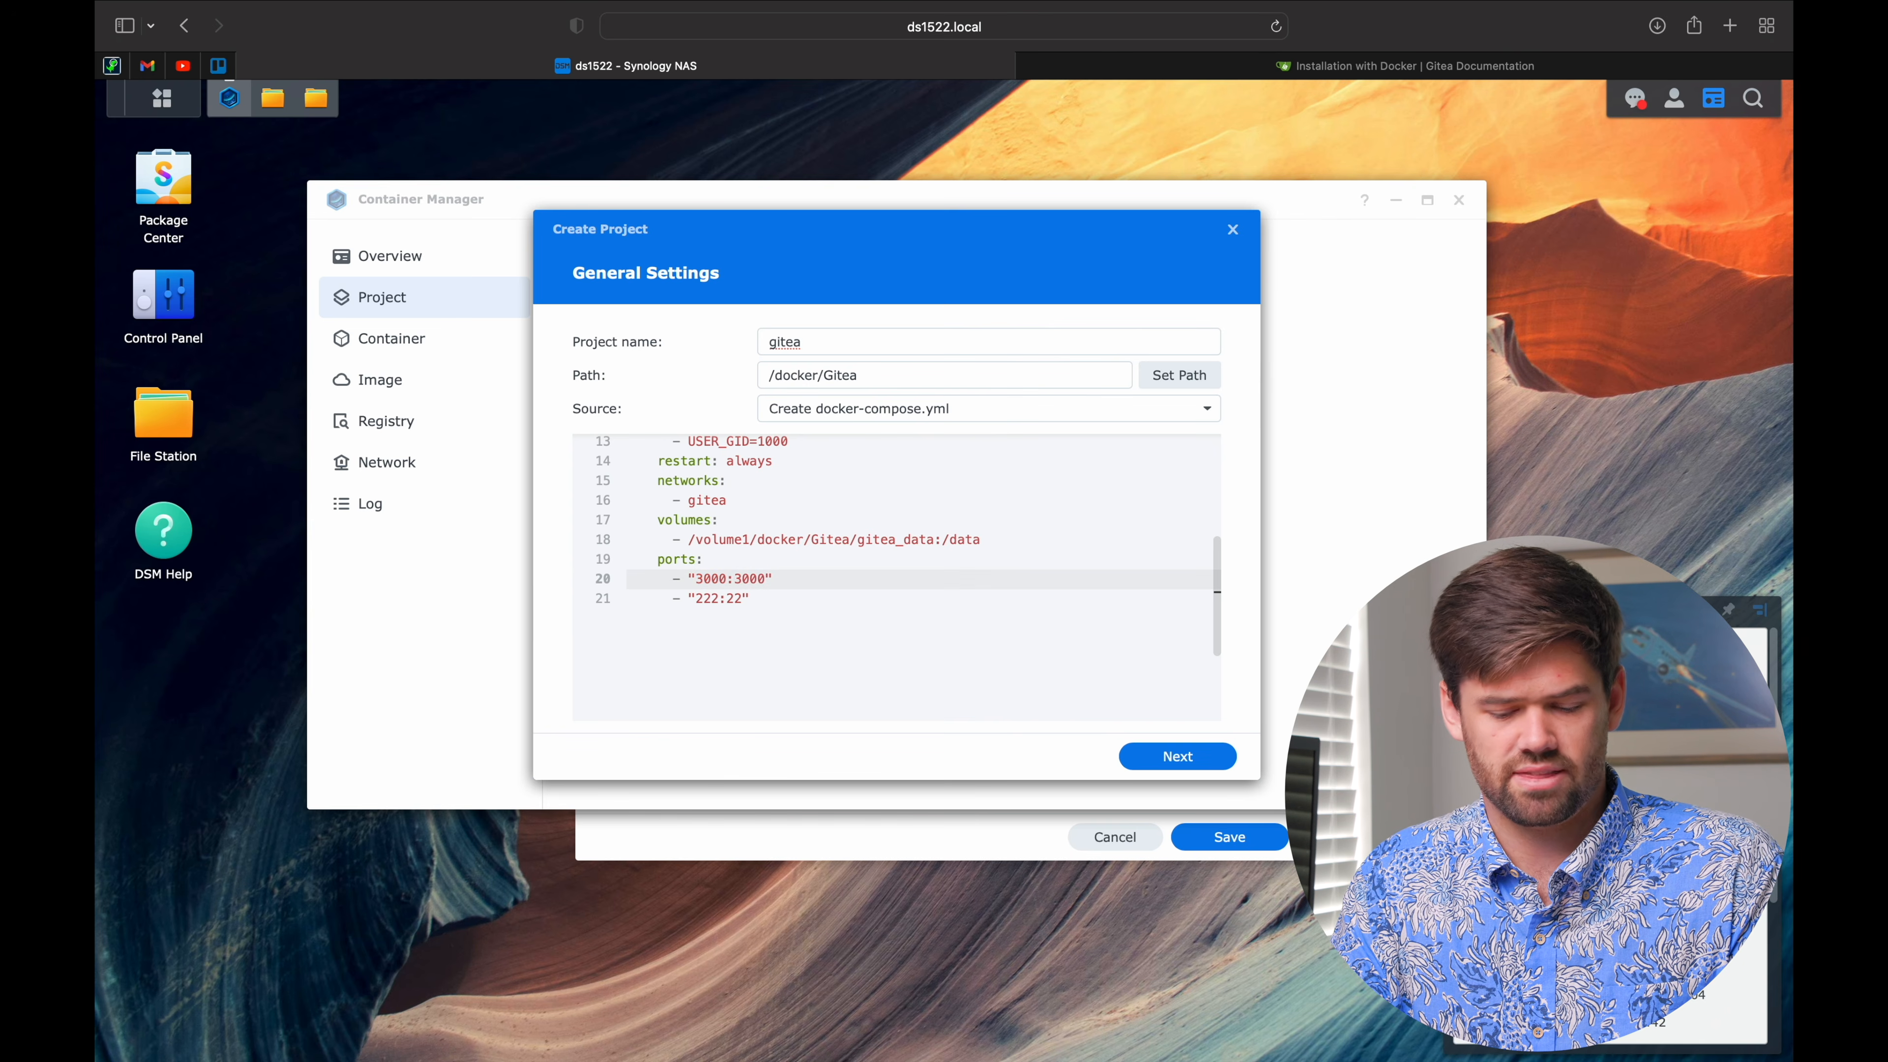
pyautogui.click(734, 598)
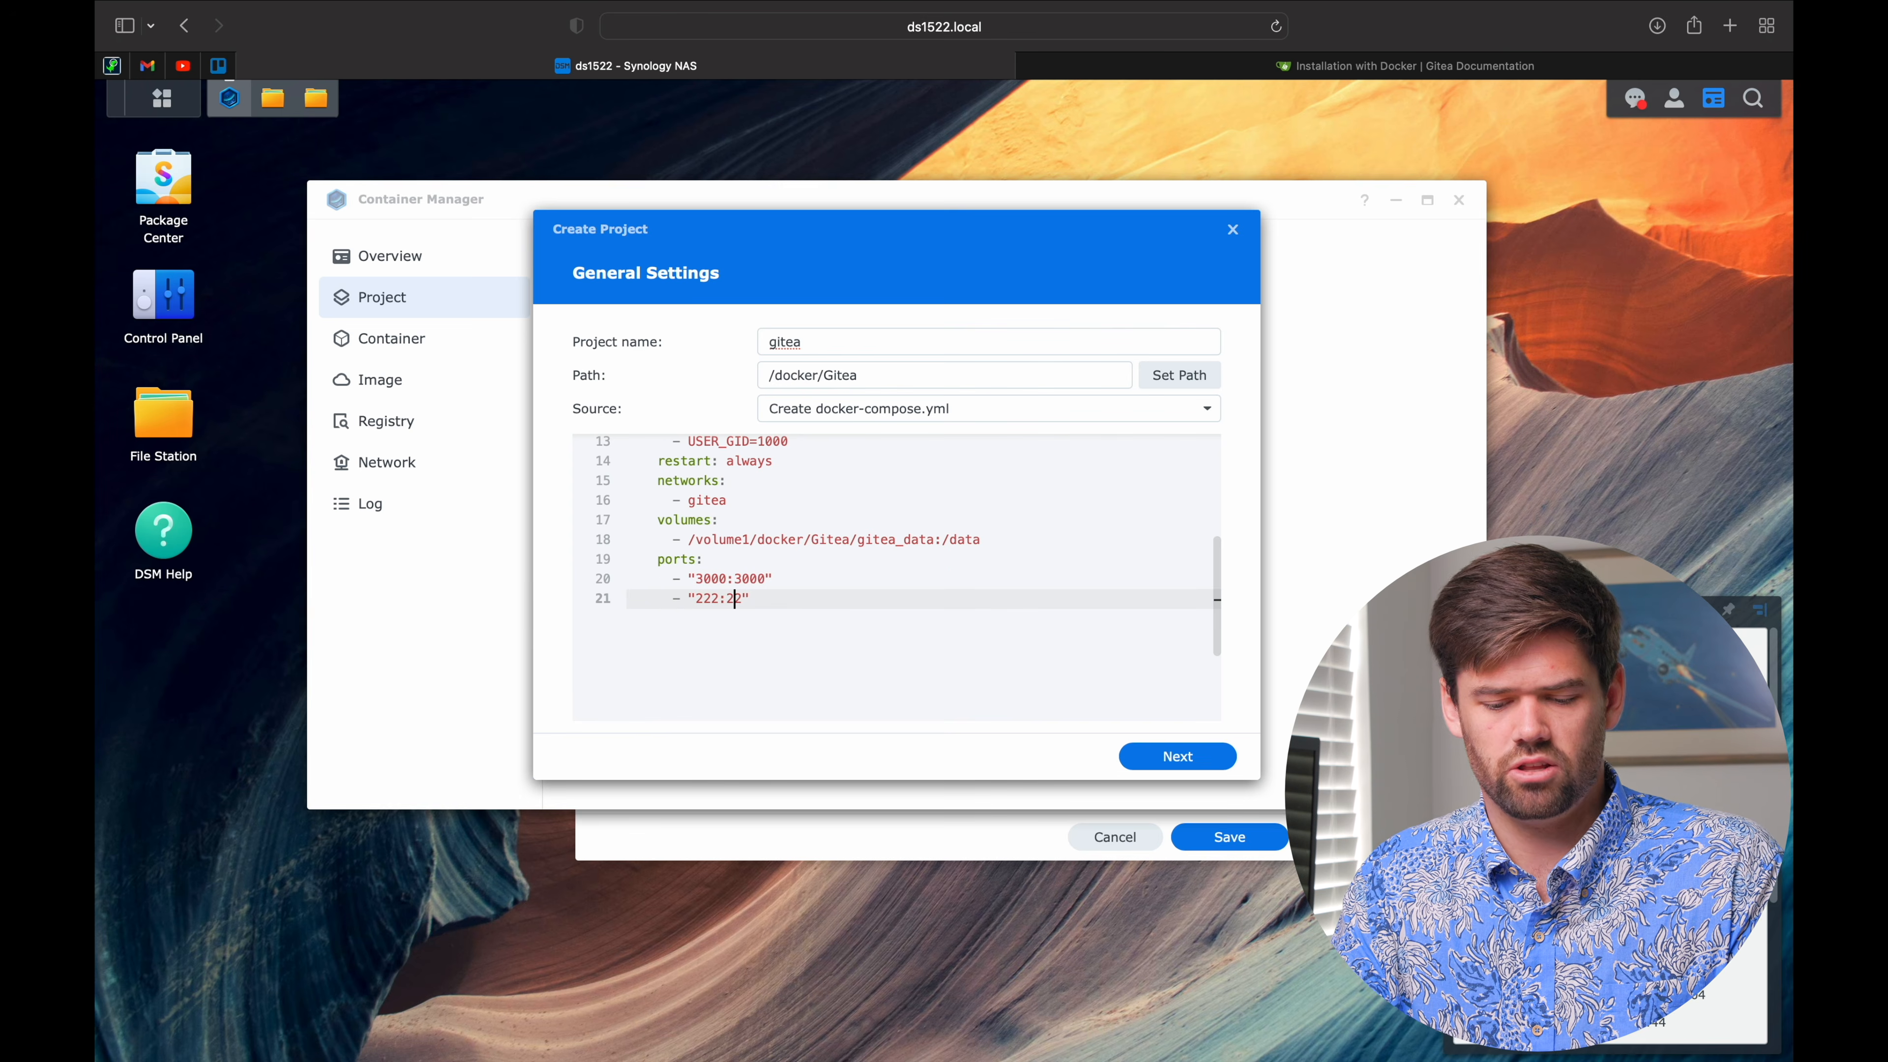
pyautogui.click(728, 580)
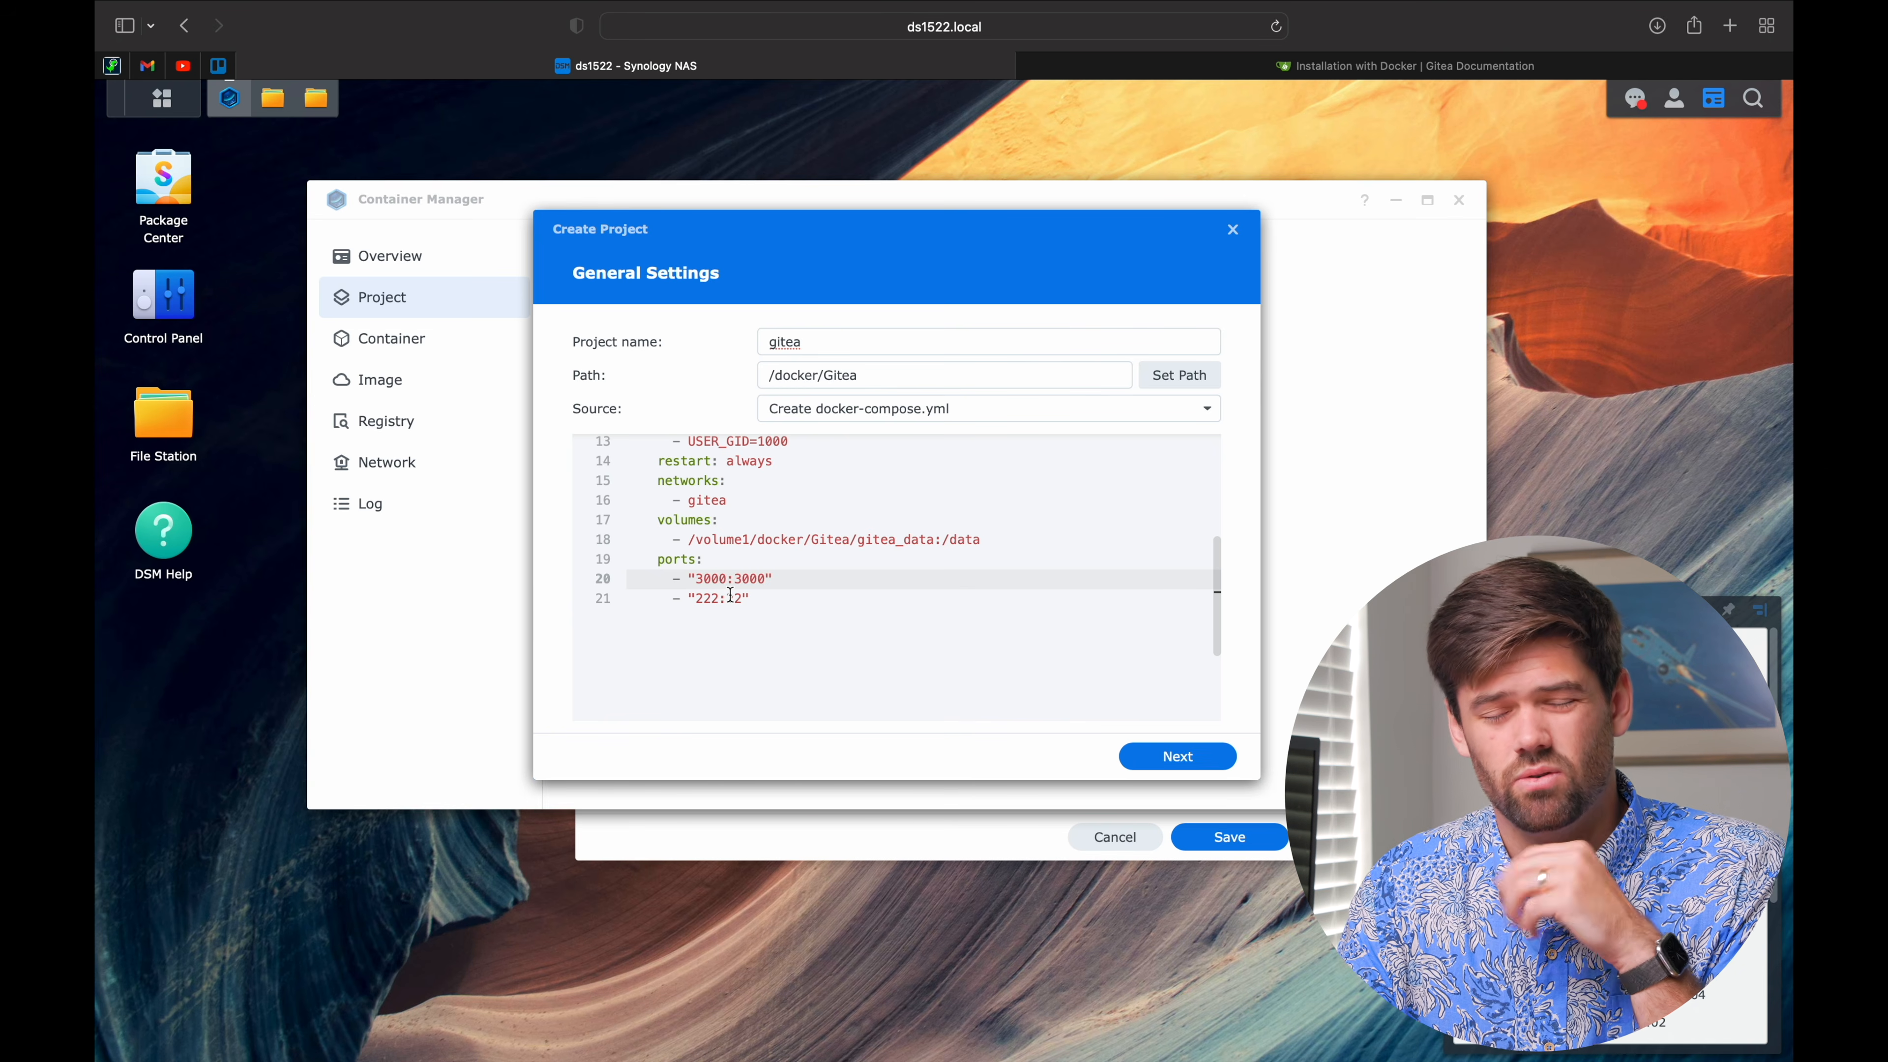
pyautogui.press('Right')
pyautogui.press('Right')
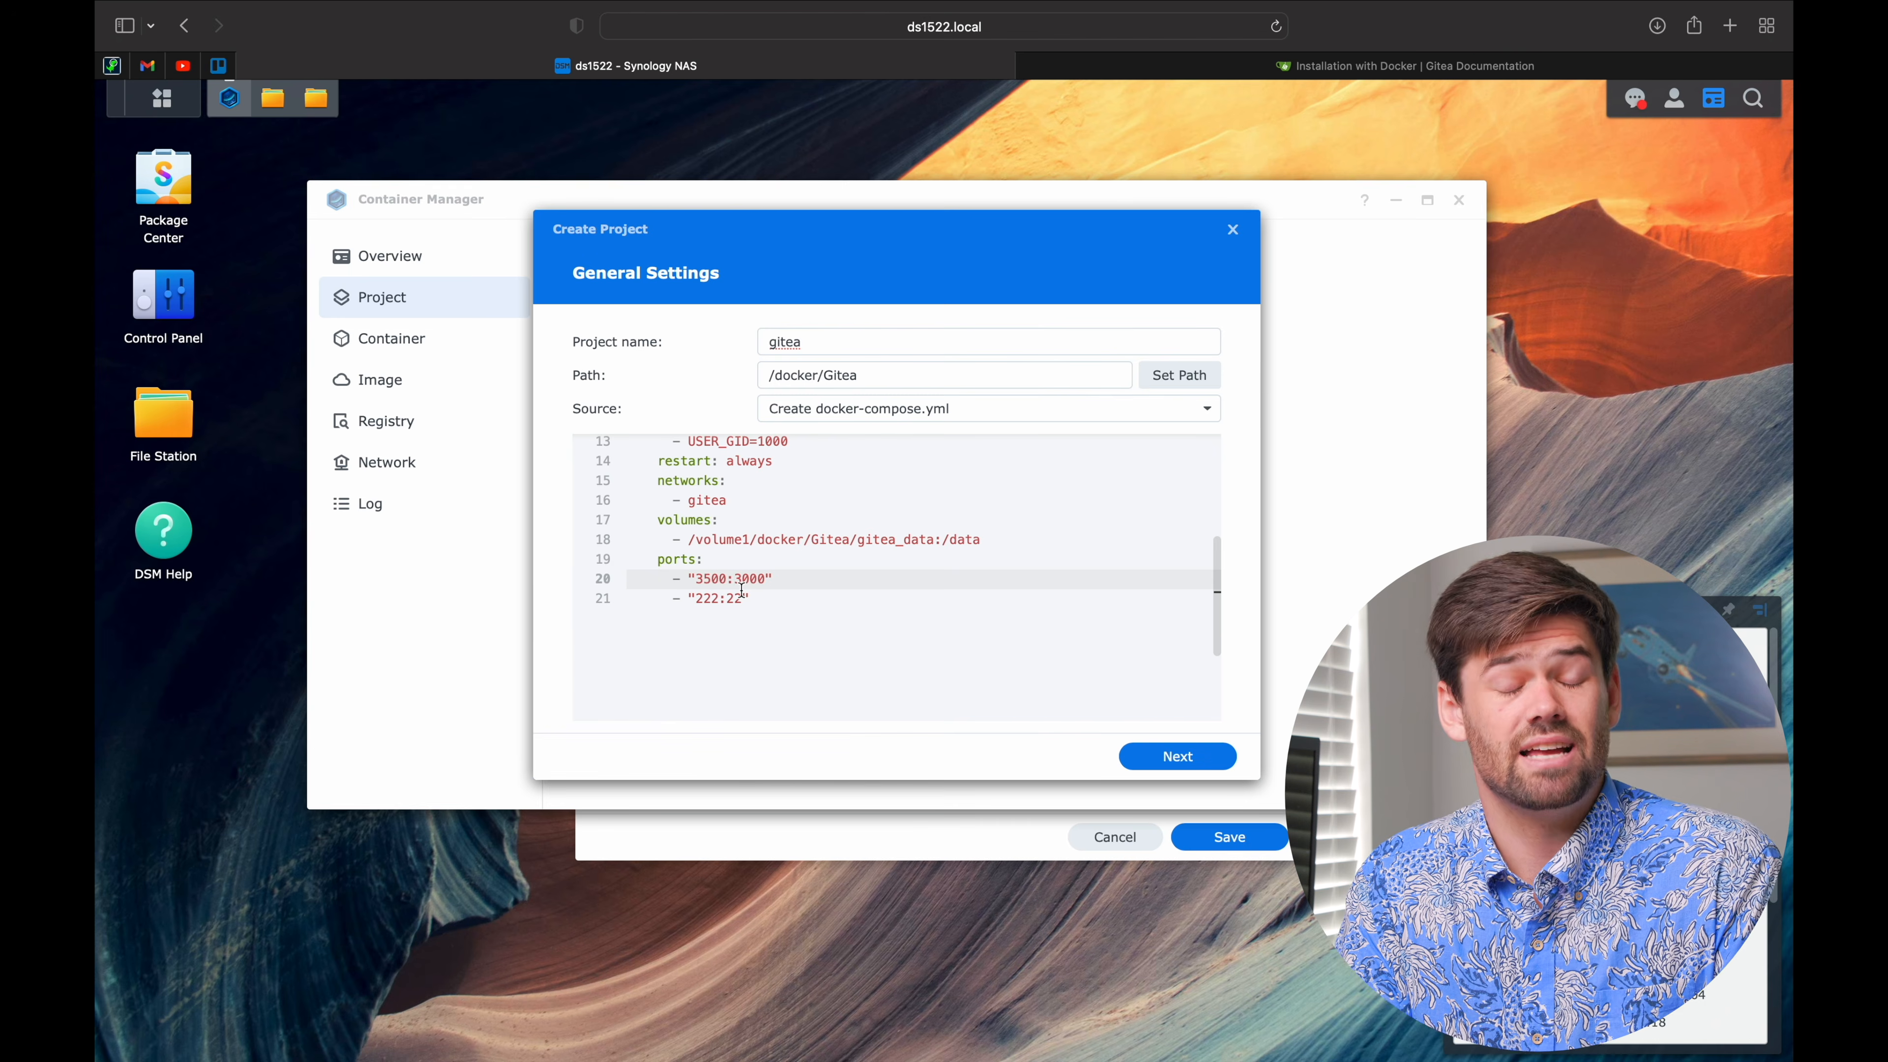
pyautogui.write('\\0')
pyautogui.press('BackSpace')
pyautogui.press('BackSpace')
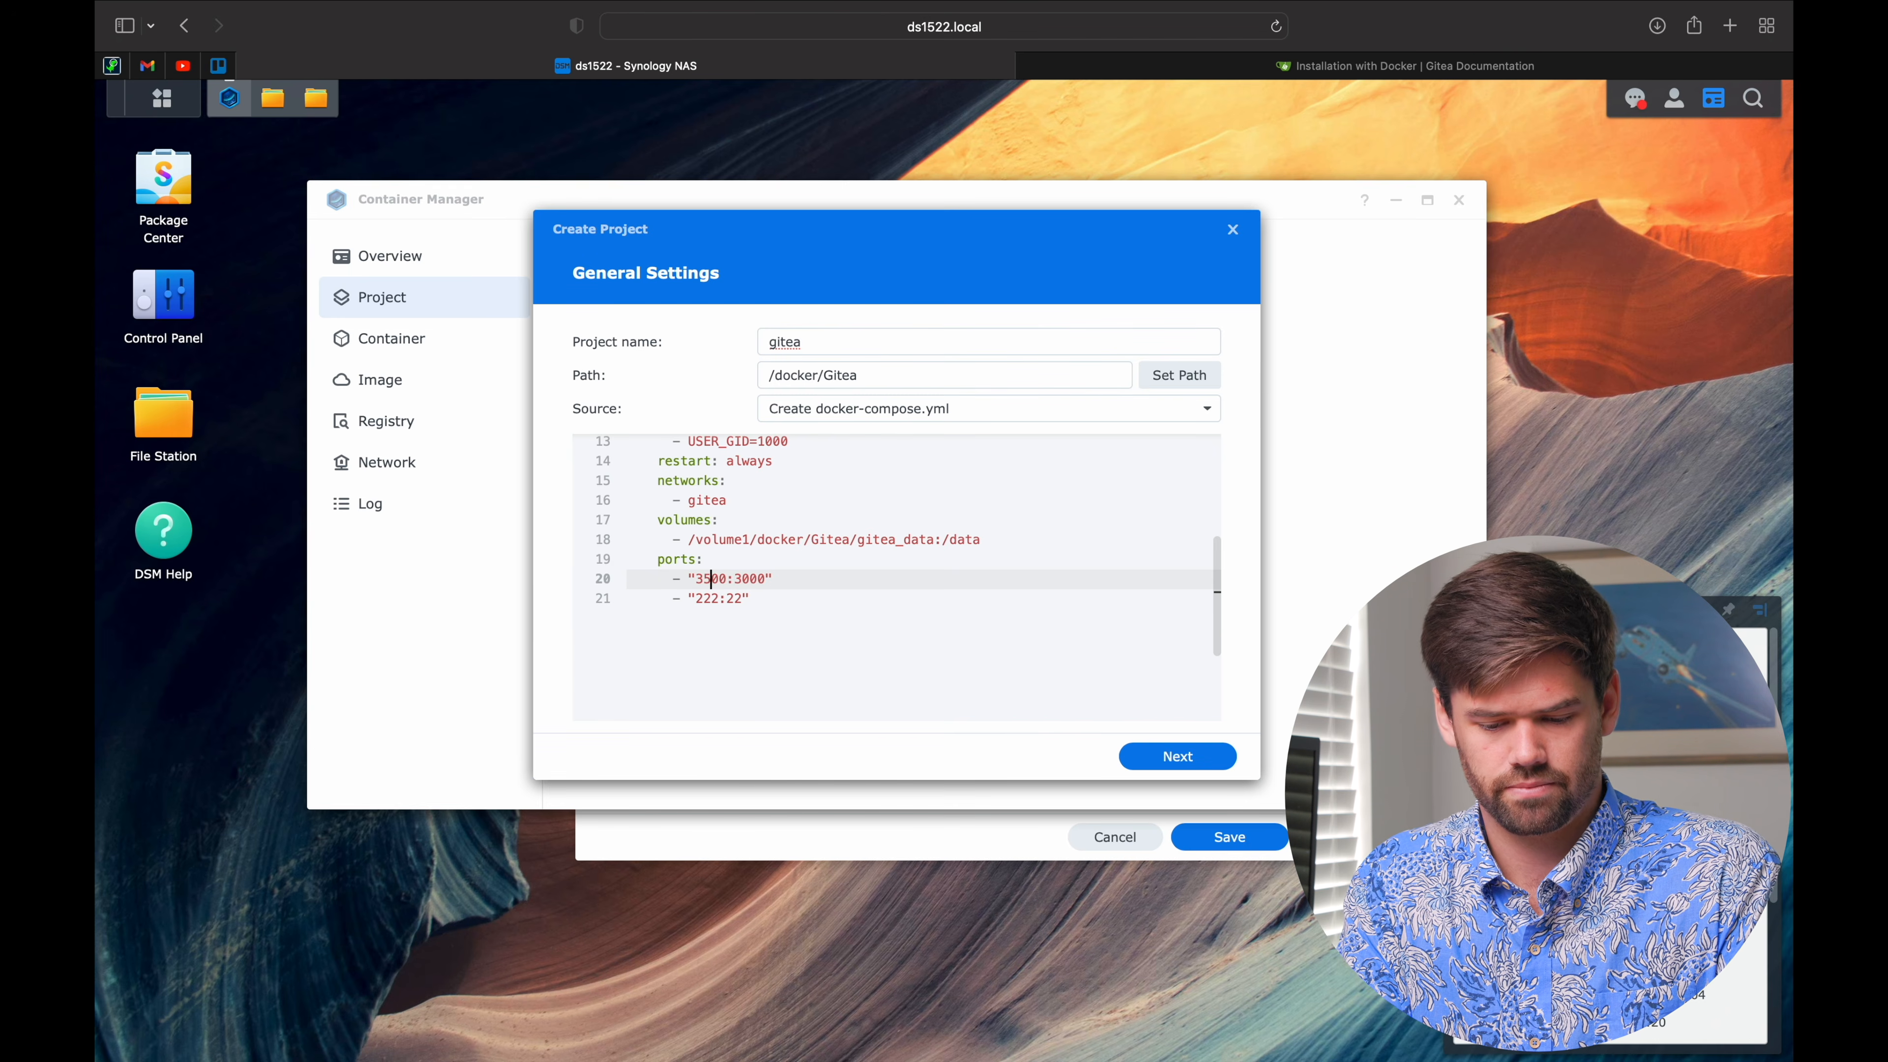
pyautogui.press('Down')
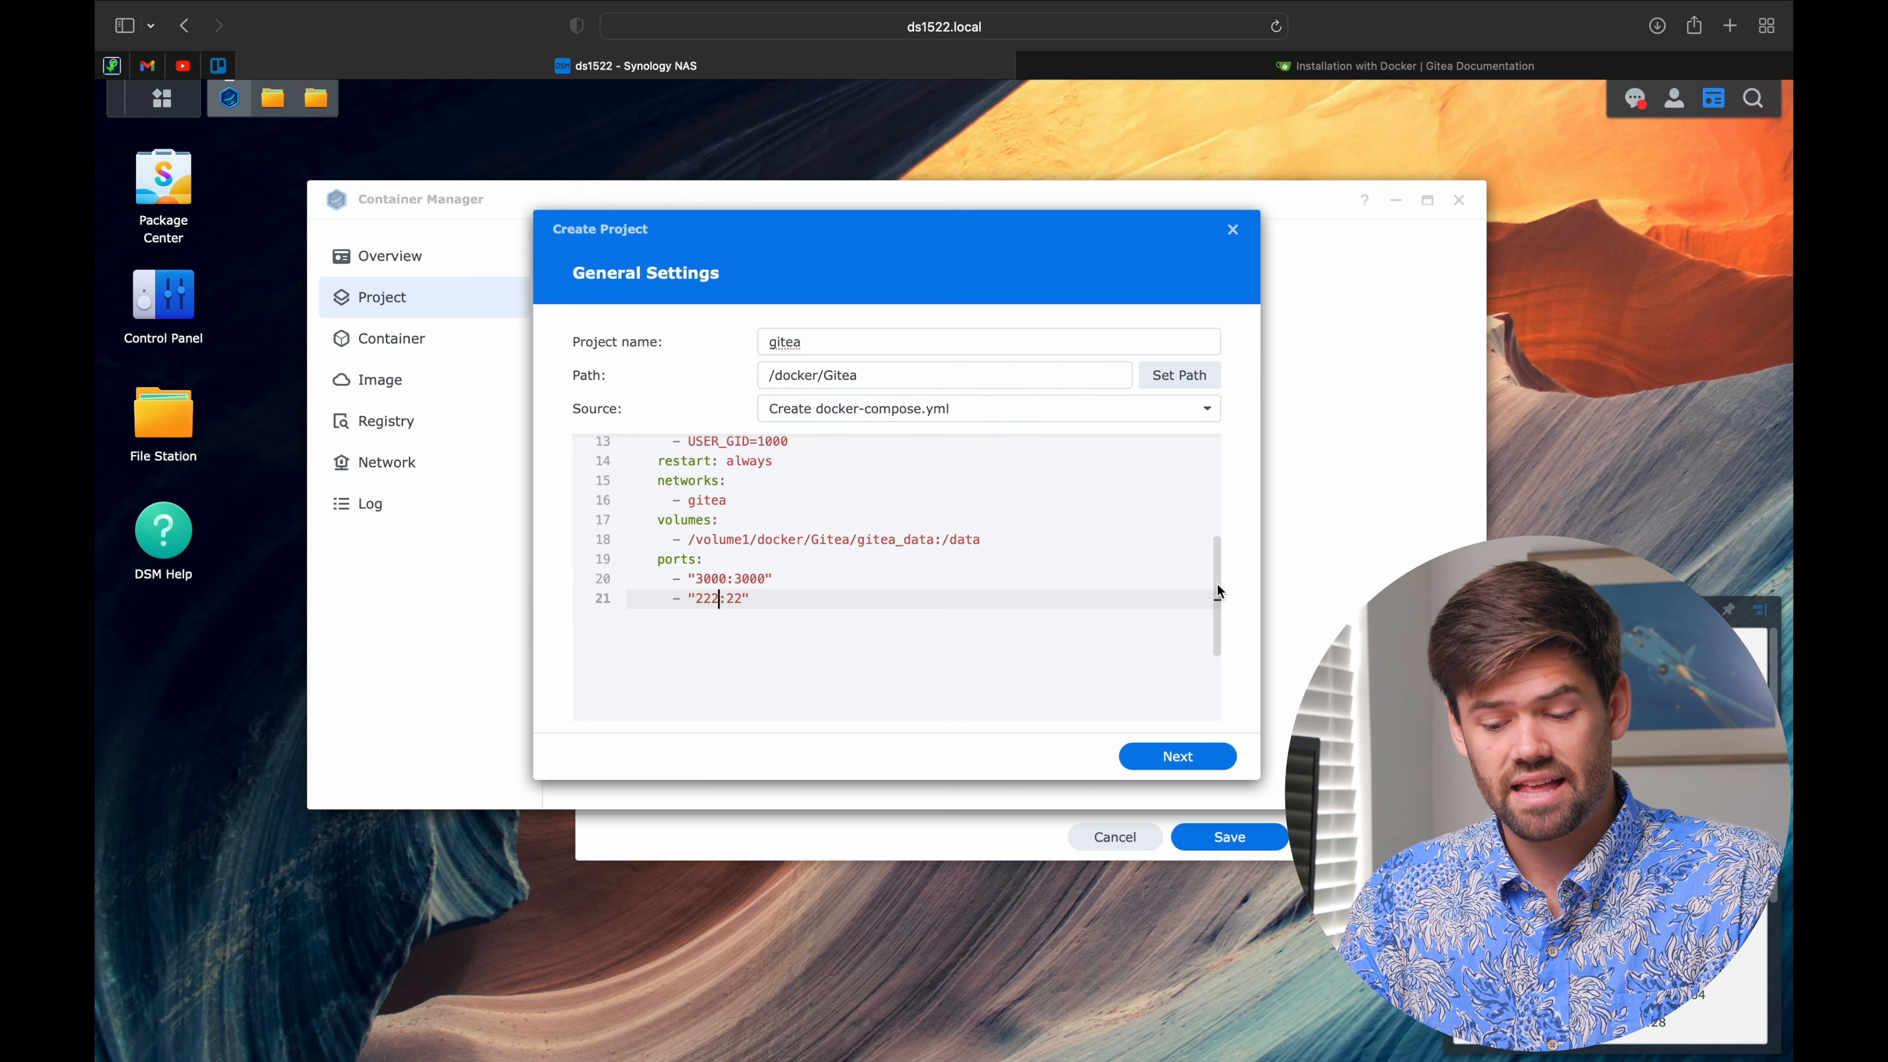
# Step: Skip the Web Station portal and build the gitea project with 'Start the project' checked
pyautogui.click(1185, 768)
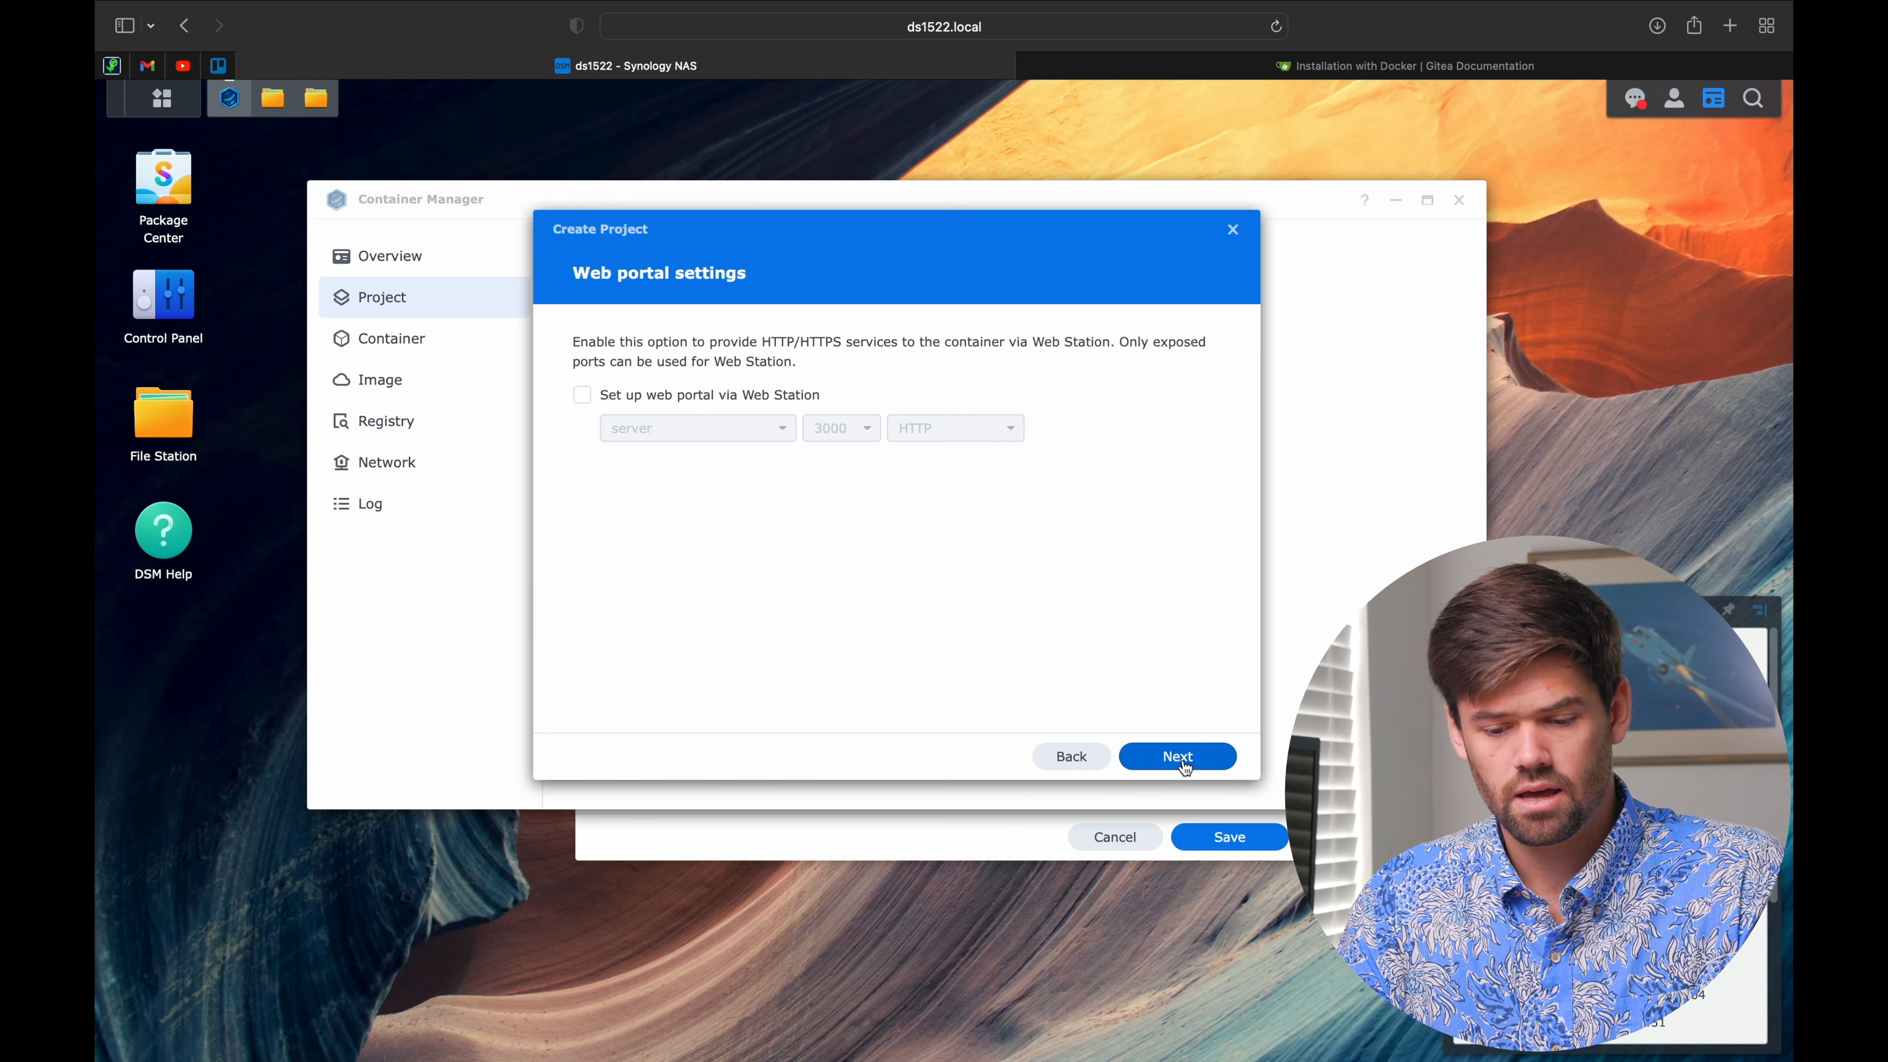
pyautogui.click(673, 398)
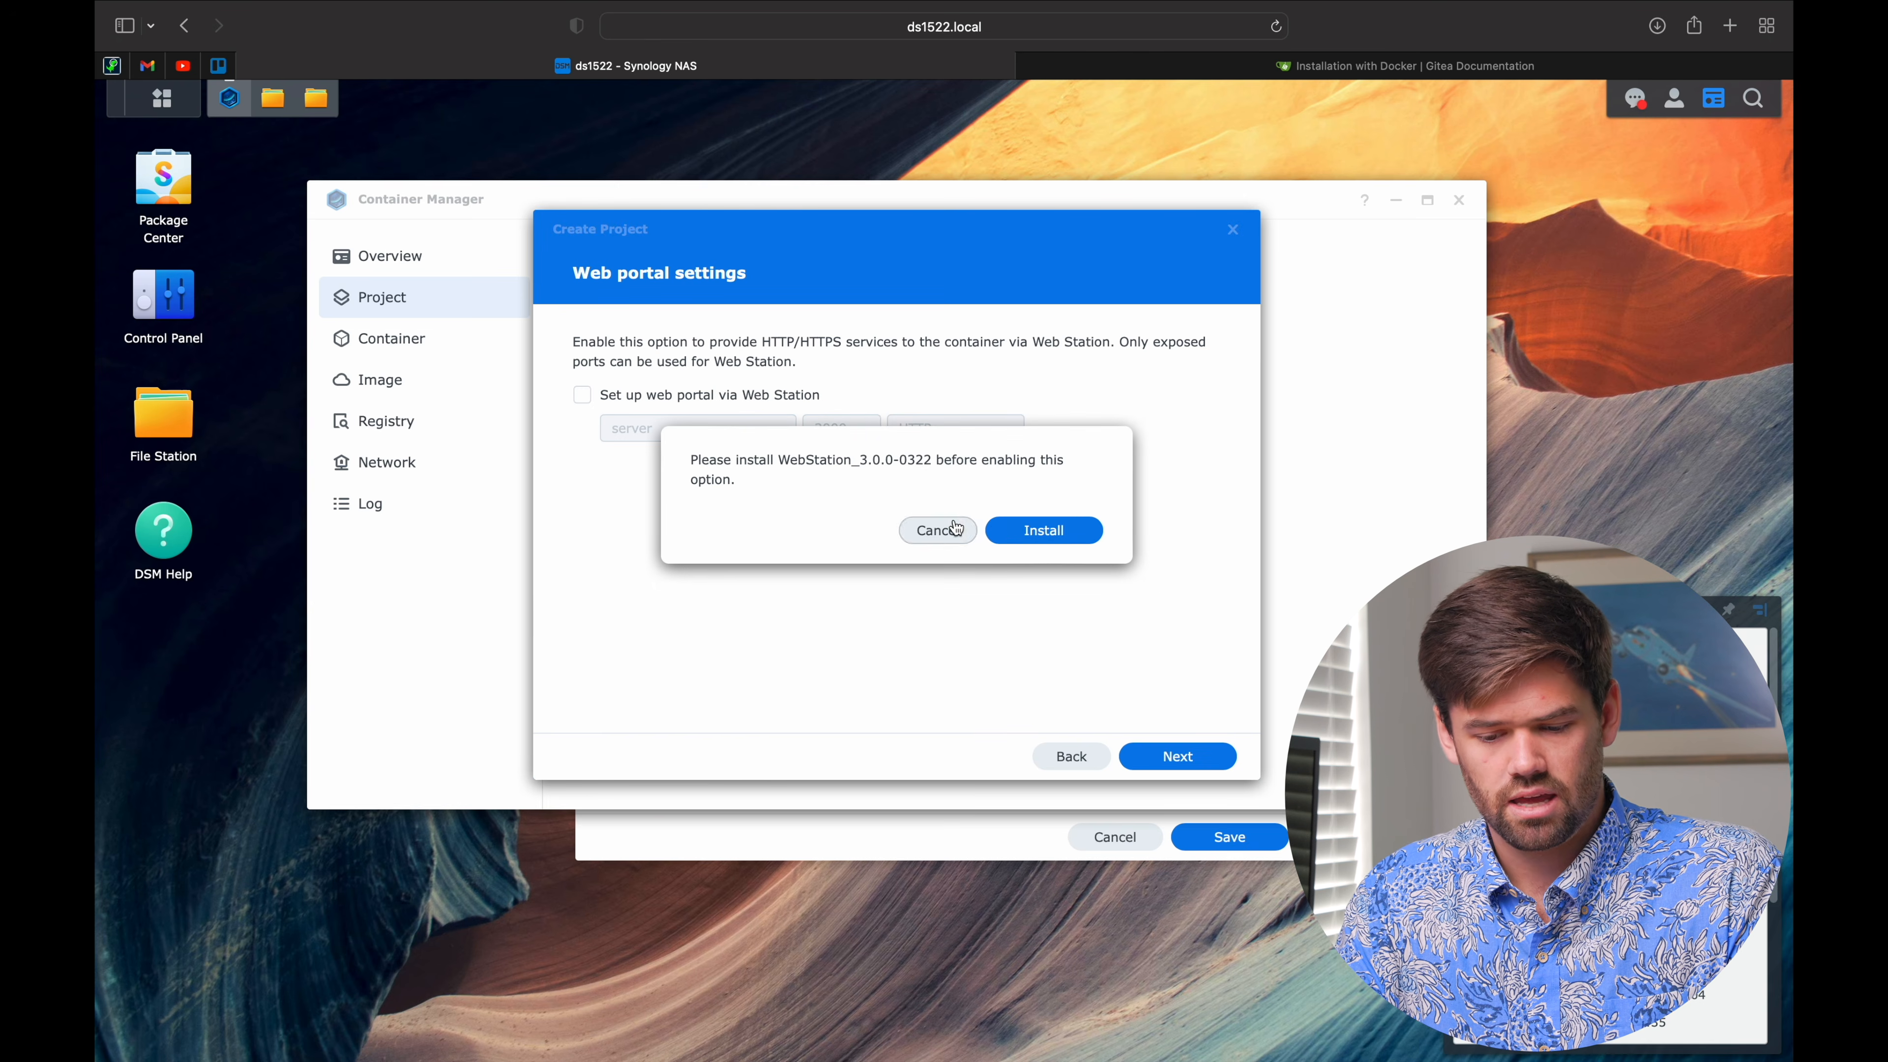
pyautogui.click(938, 531)
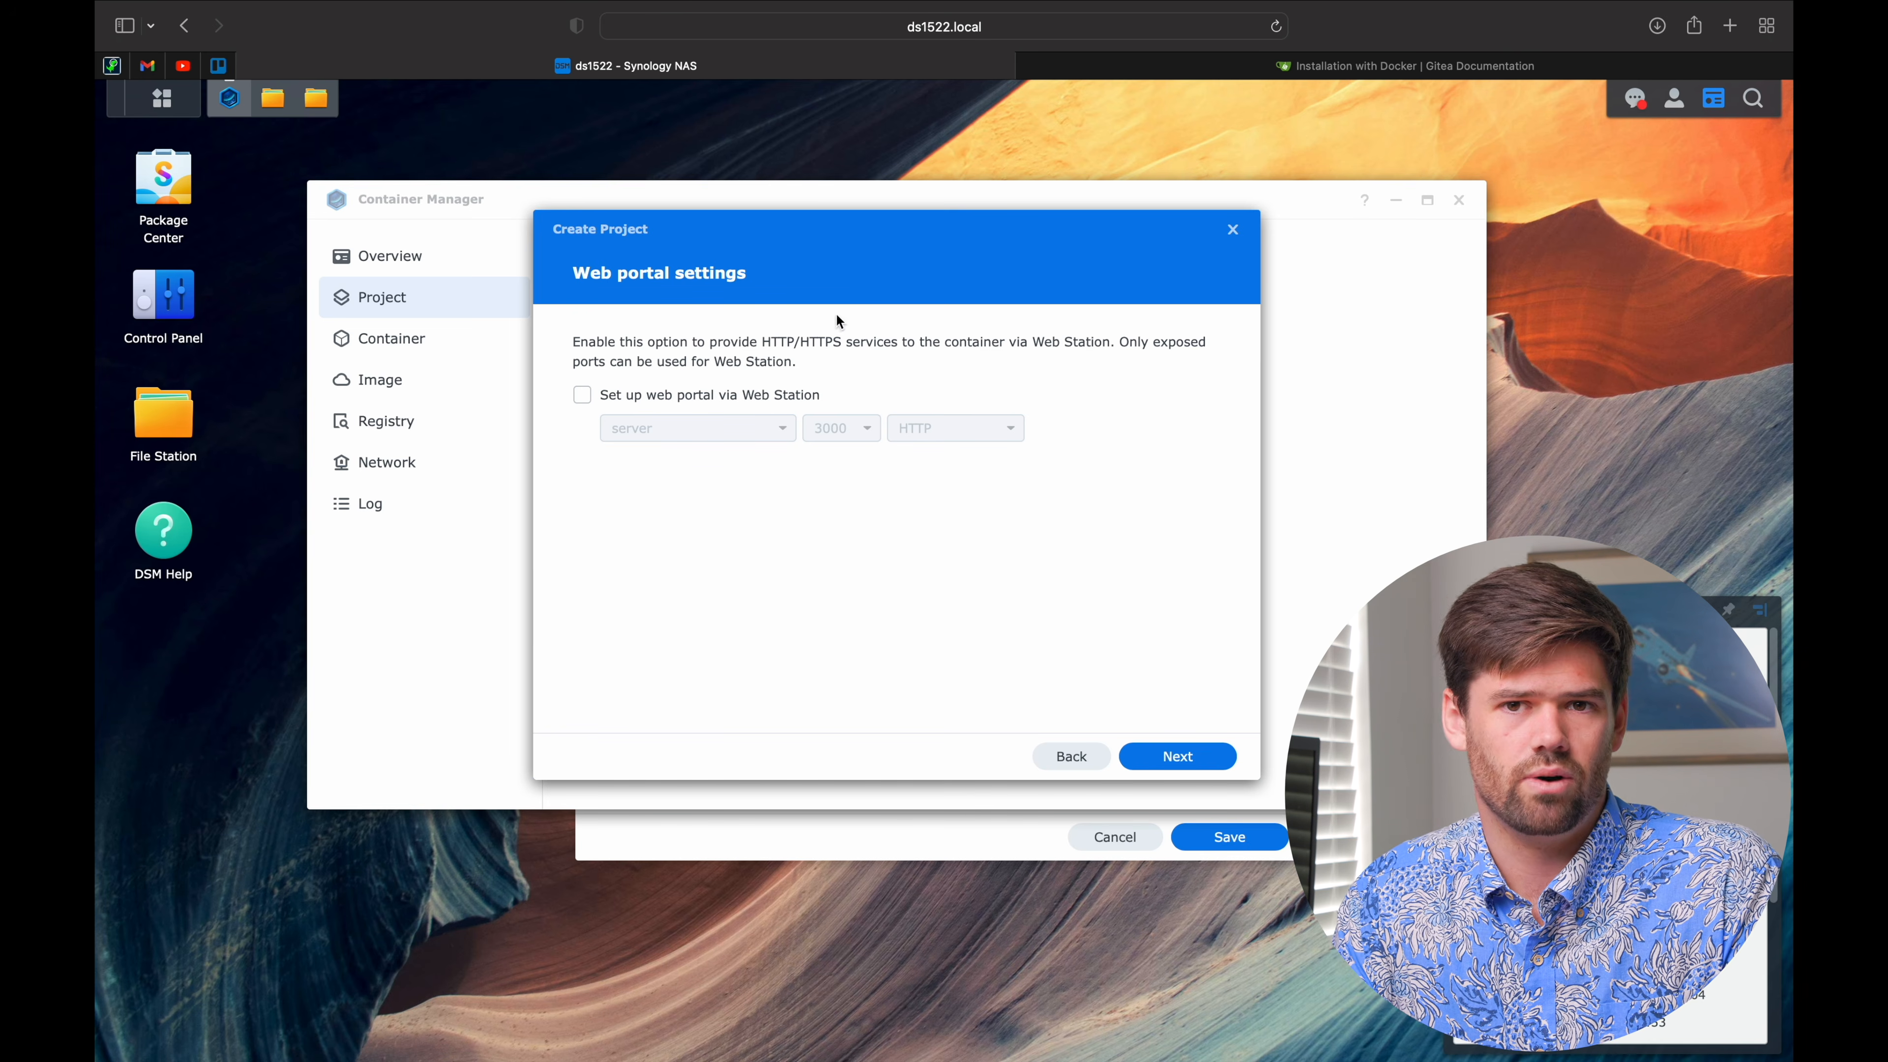
pyautogui.click(1218, 775)
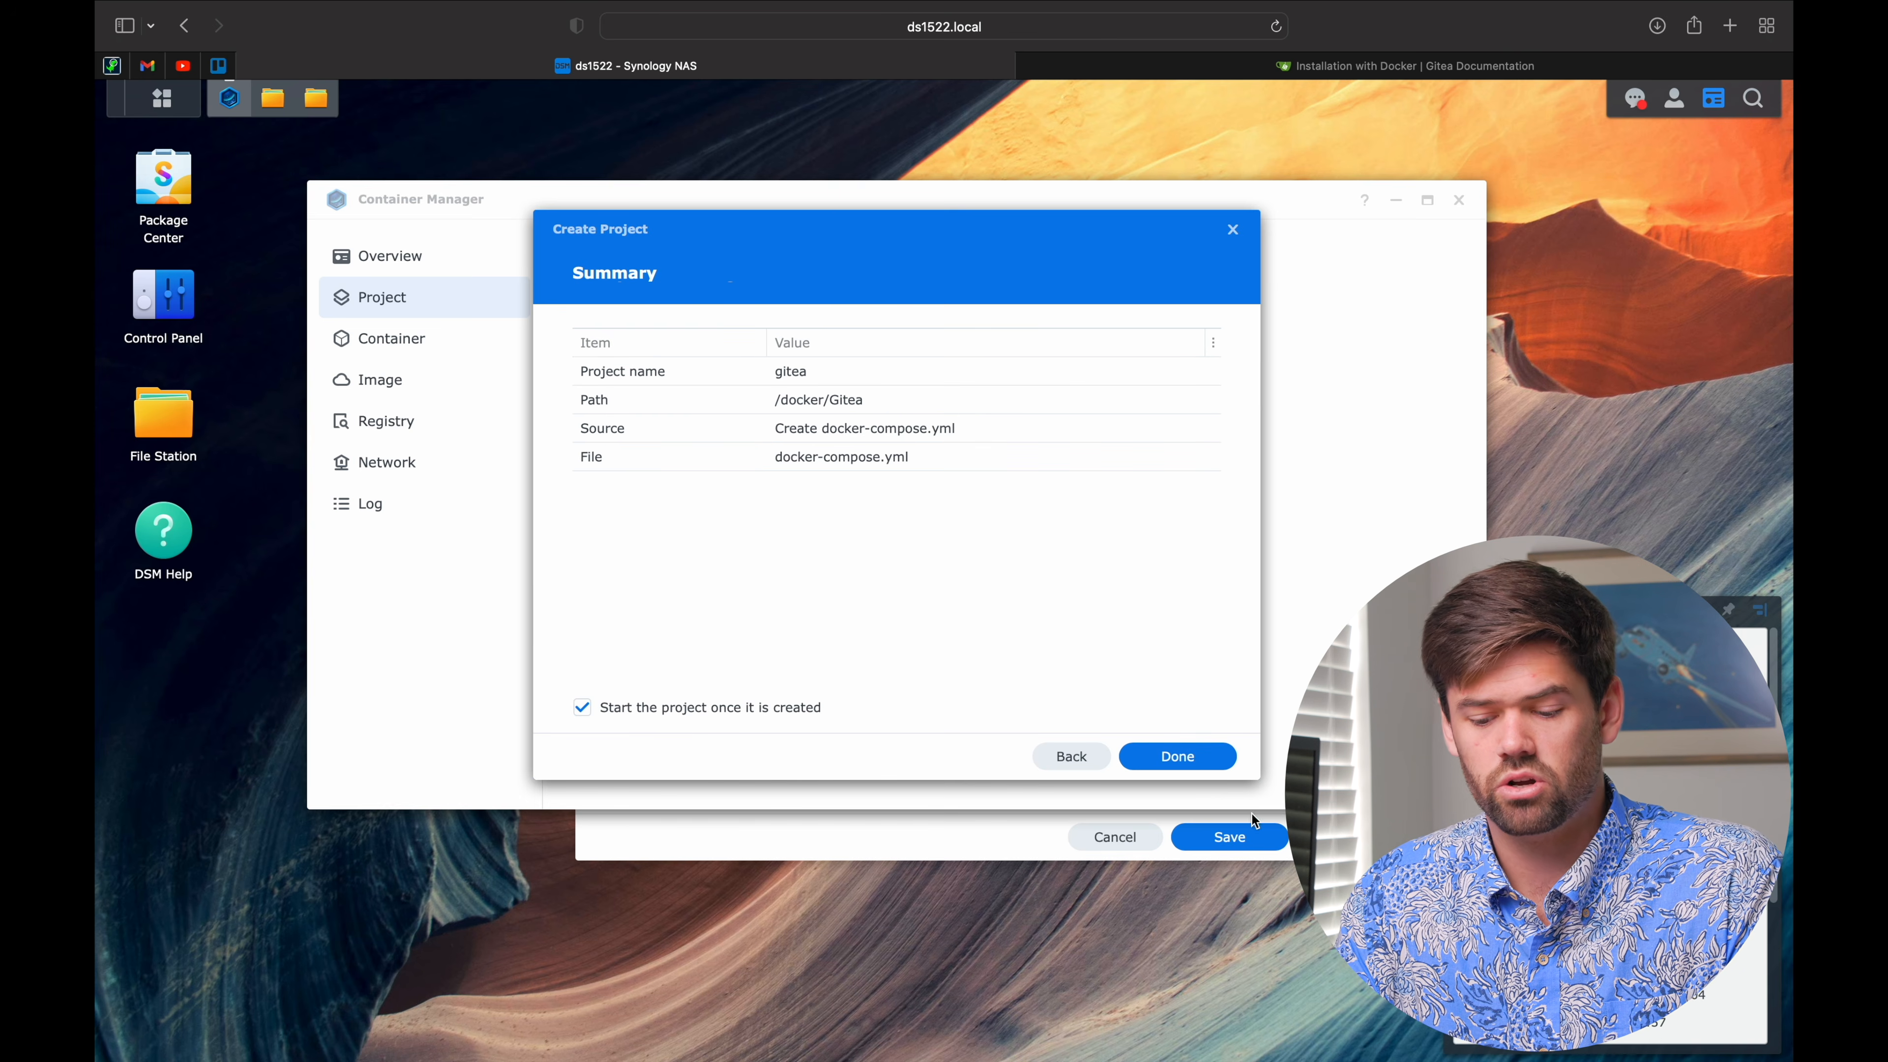
pyautogui.click(1195, 766)
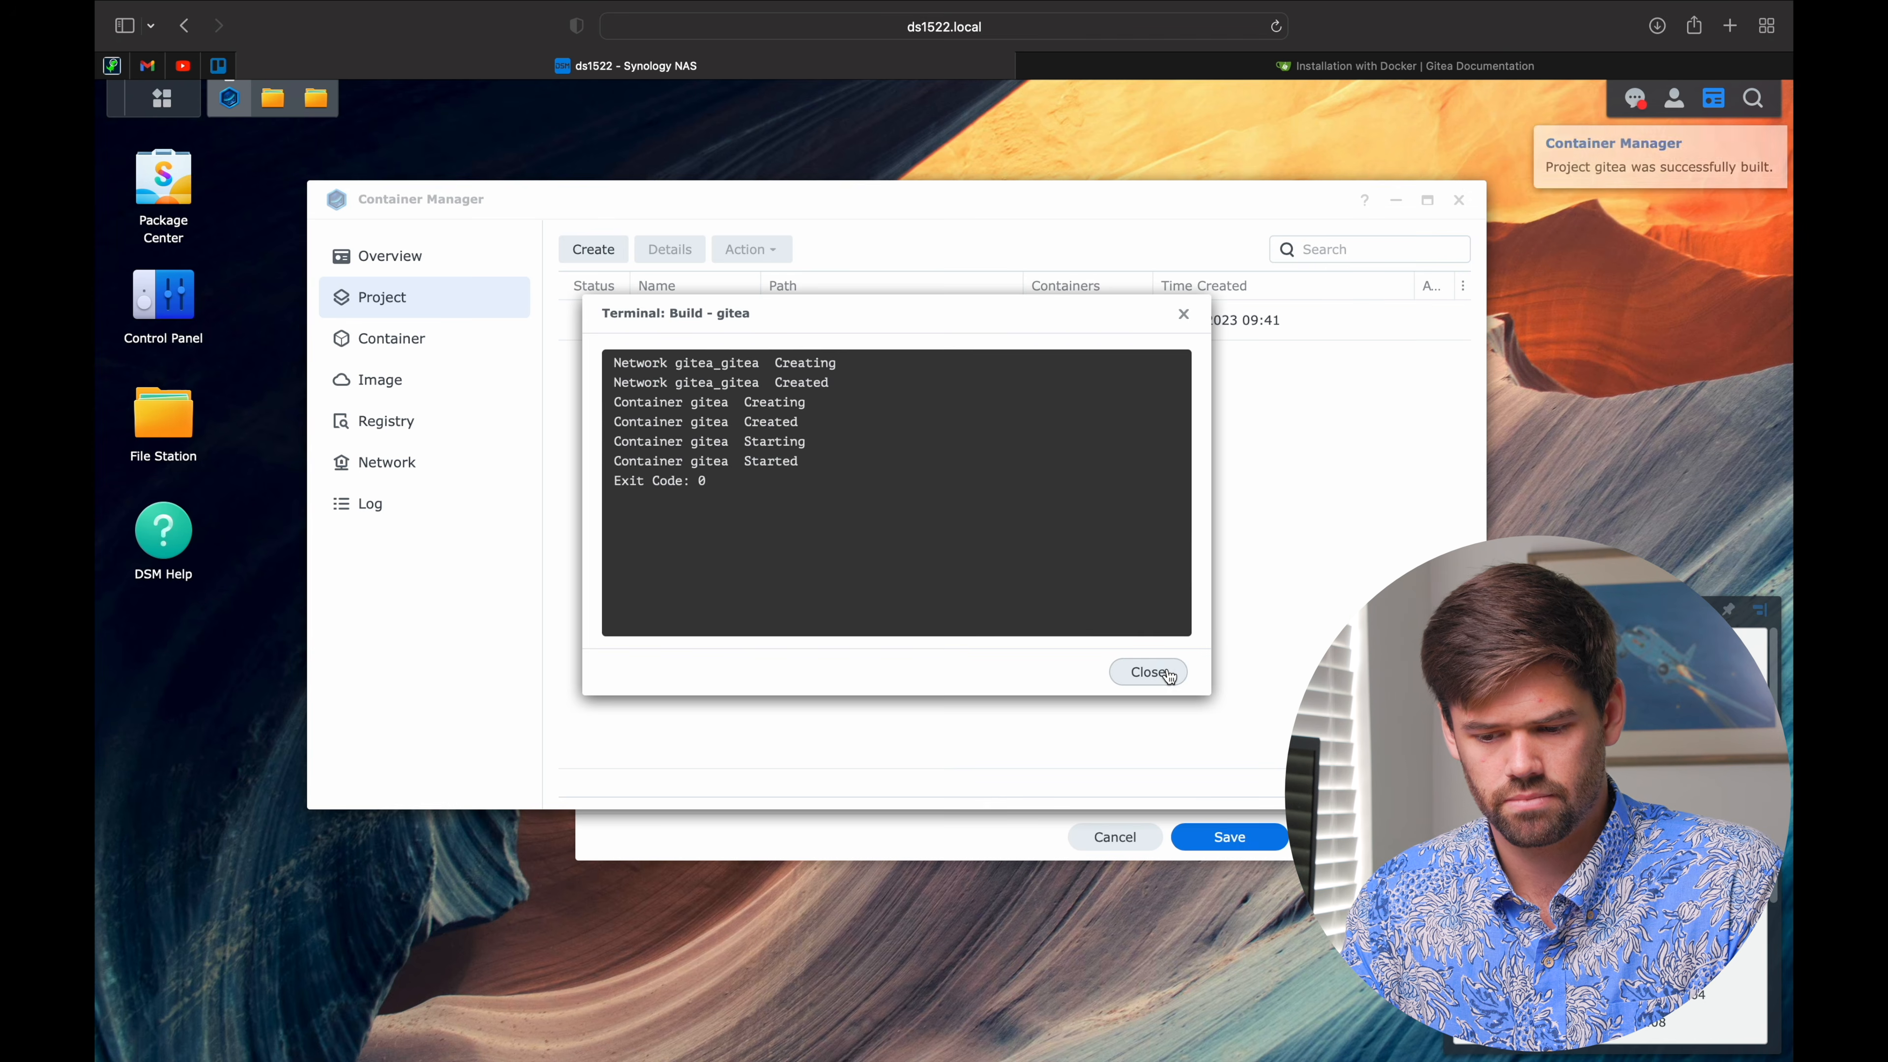
# Step: Close the build output and check the gitea project on the Project and Container pages
pyautogui.click(1148, 671)
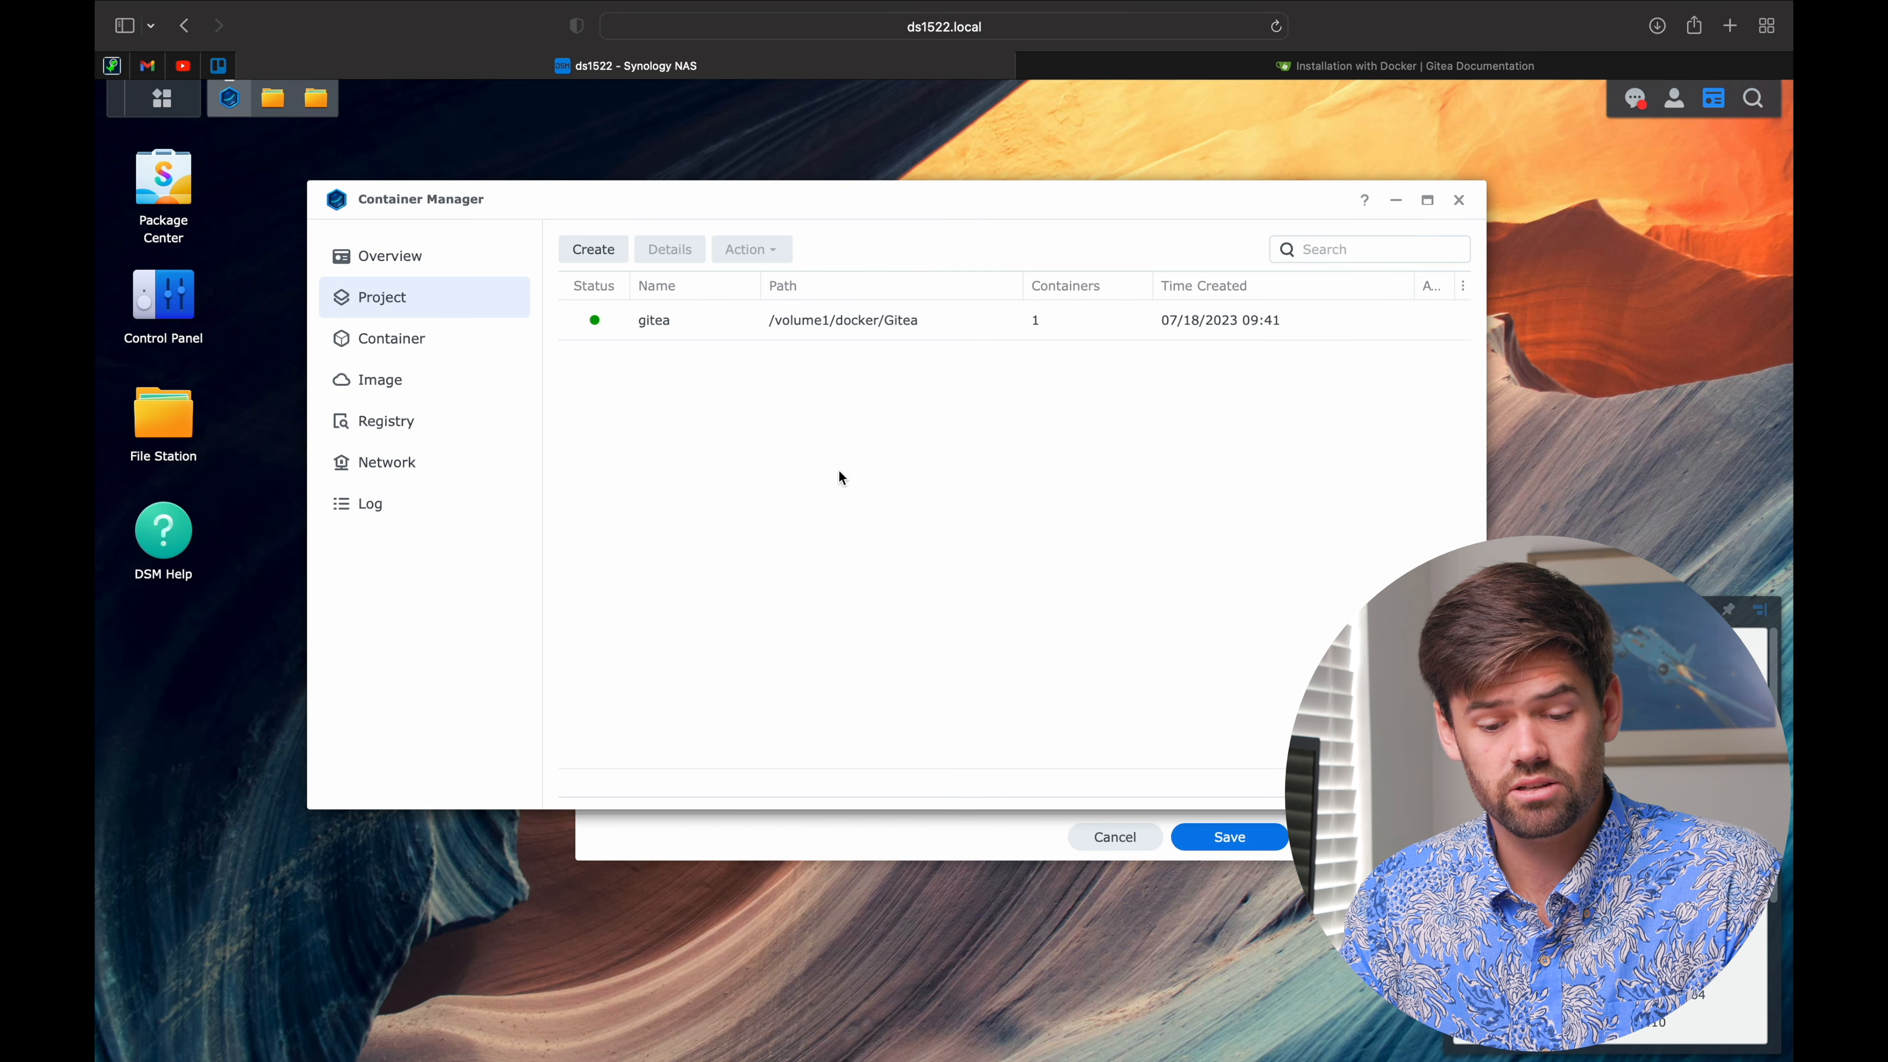
pyautogui.click(680, 318)
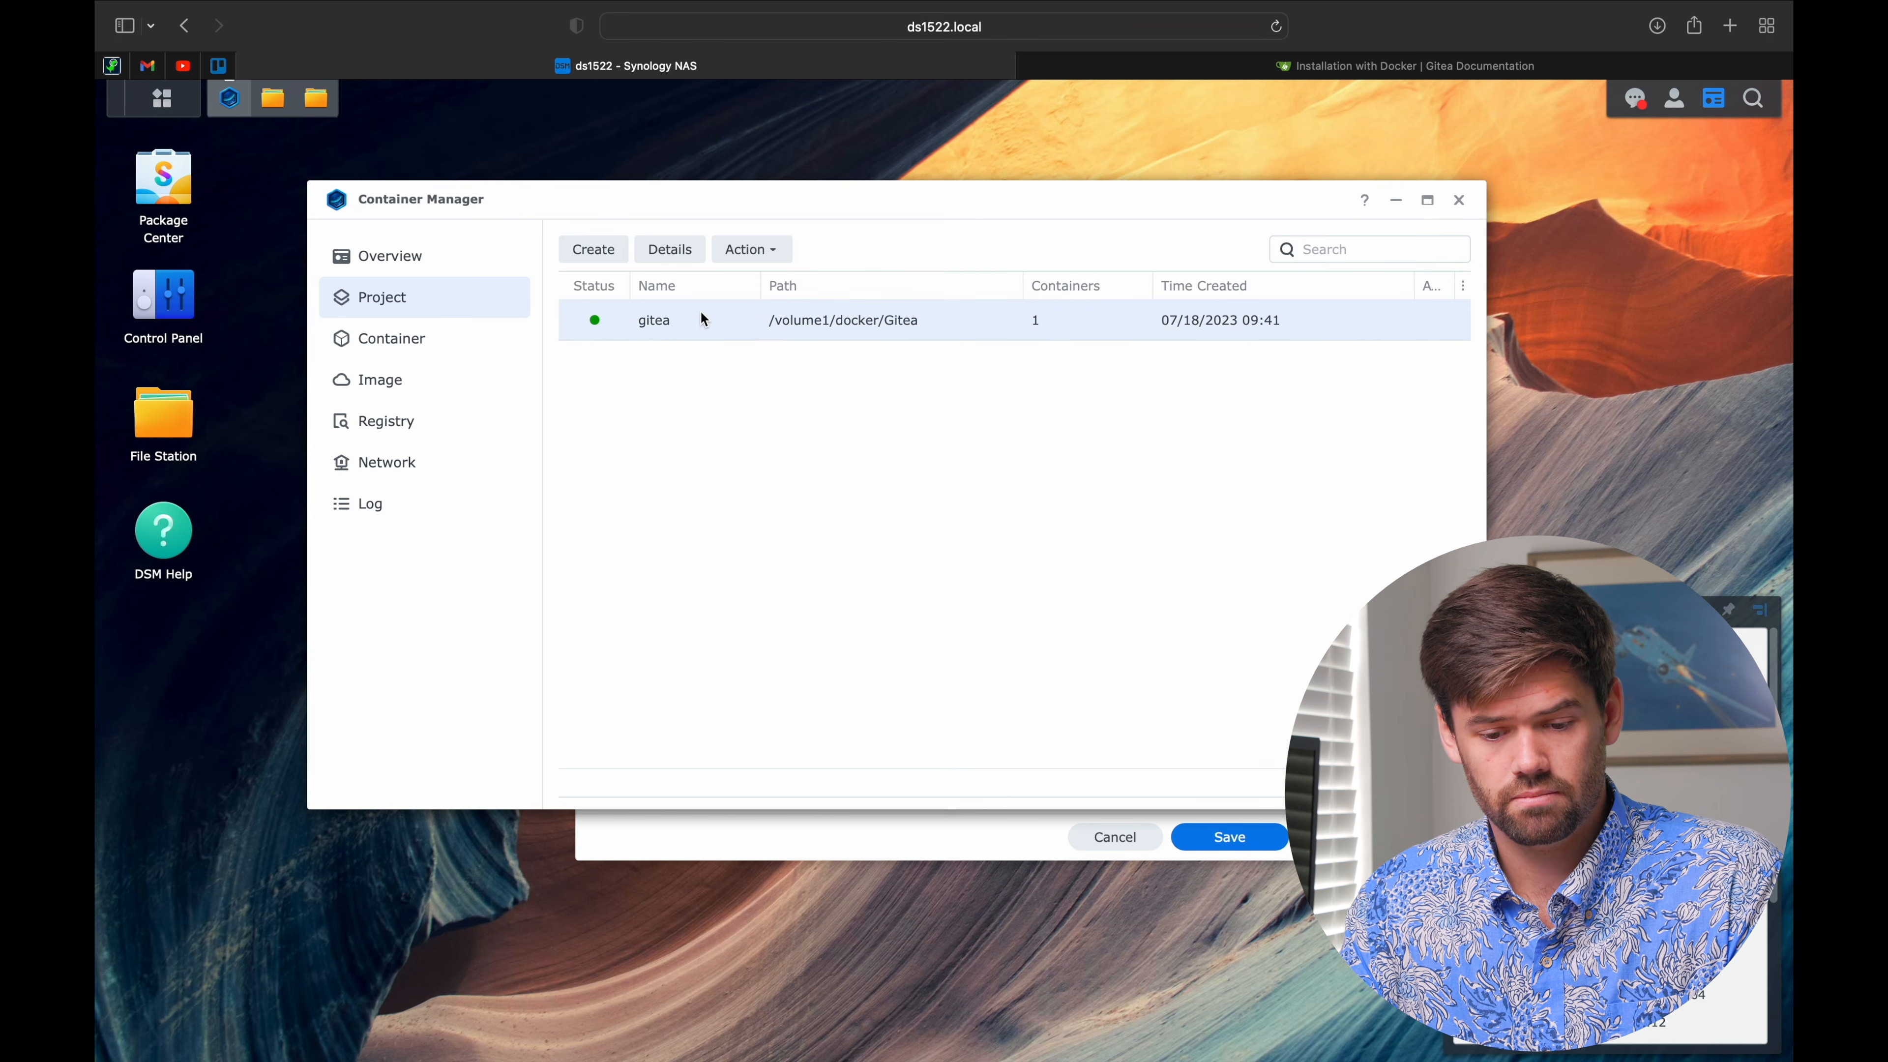
pyautogui.click(468, 345)
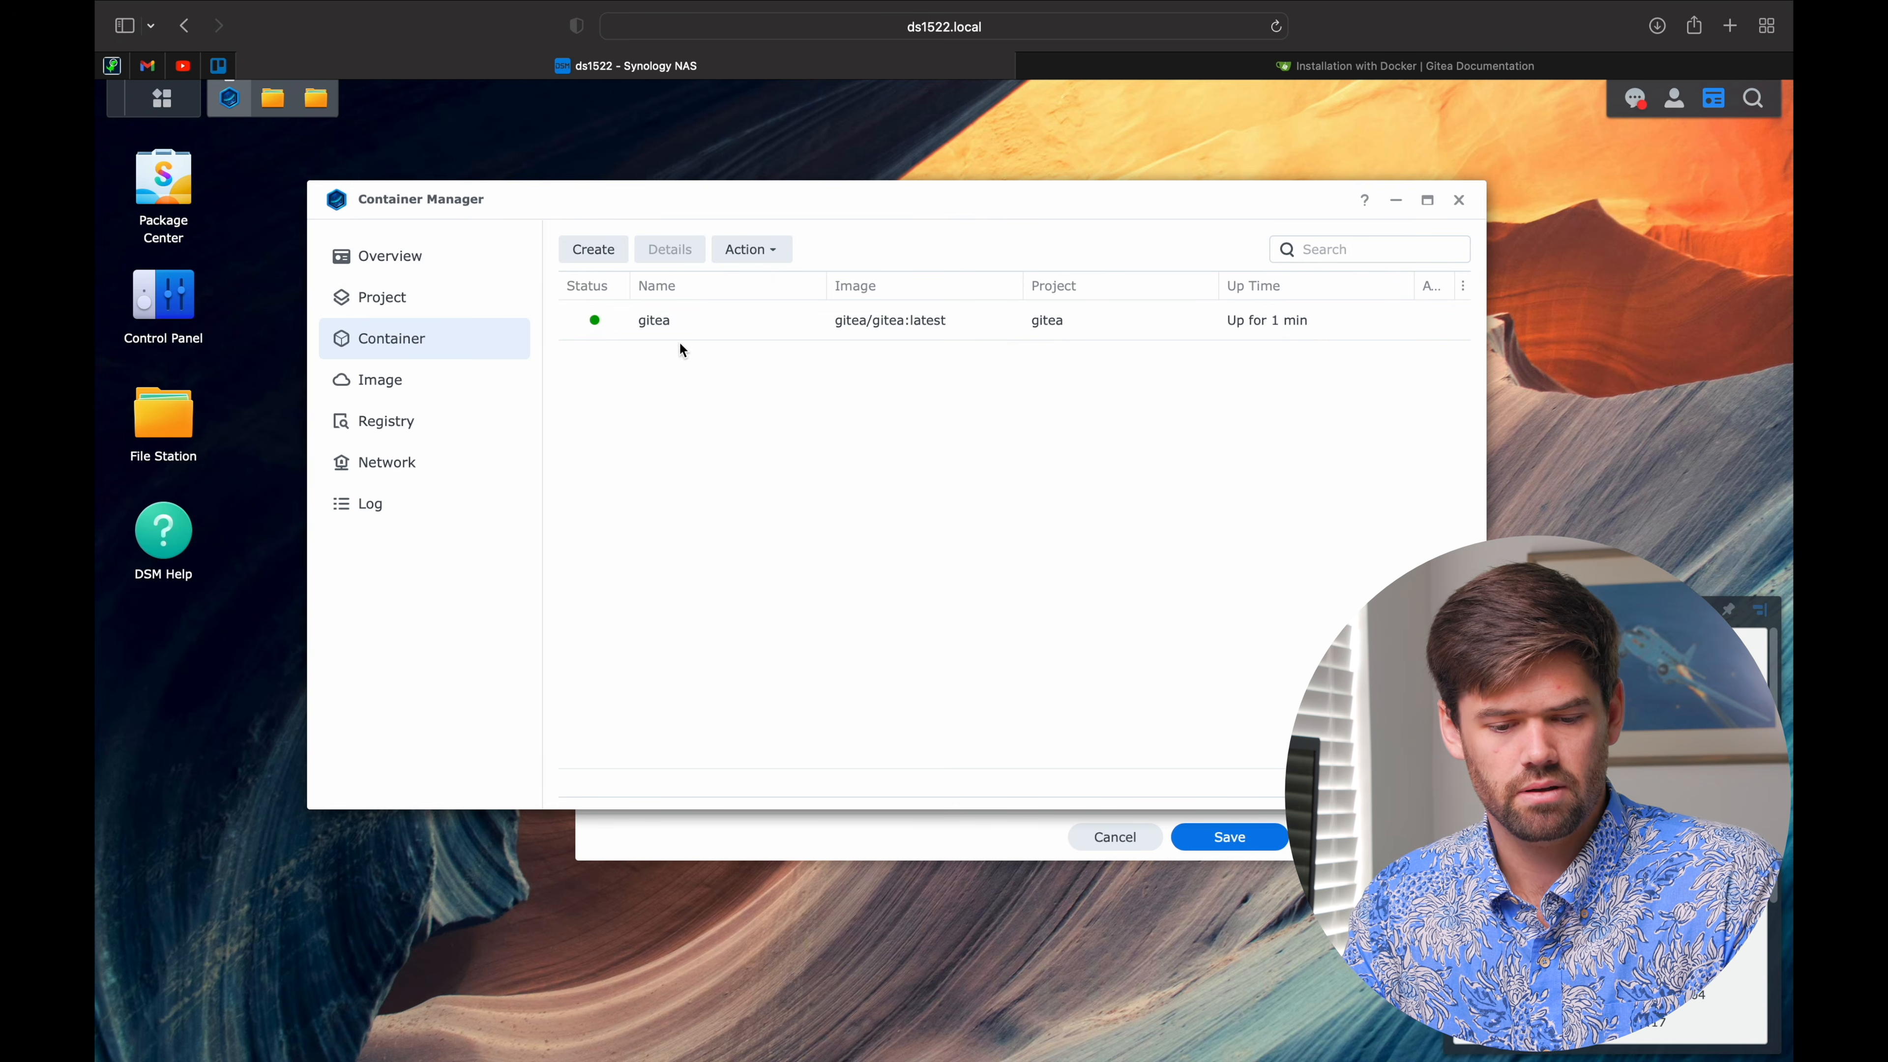
pyautogui.click(414, 318)
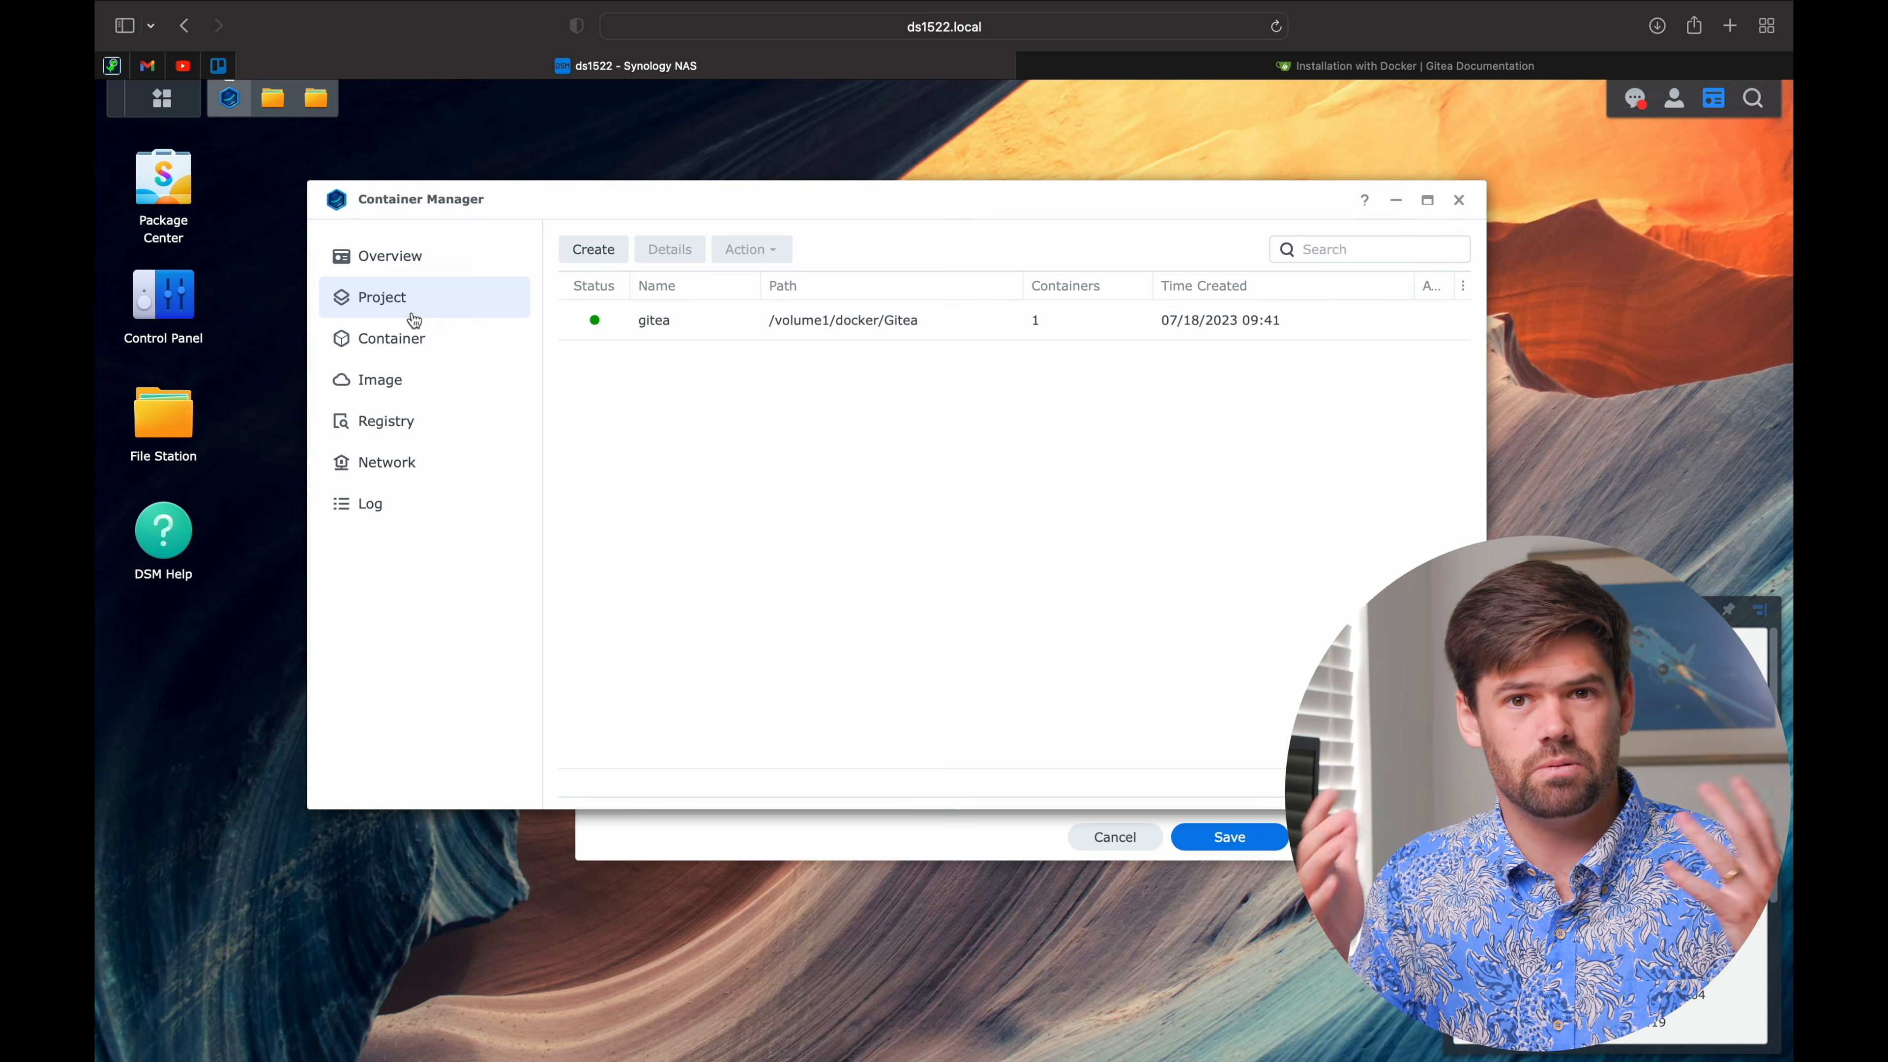
# Step: Compare with the Gitea Docker docs' compose example and its MySQL additions
pyautogui.click(1156, 58)
pyautogui.scroll(-5, 1008, 242)
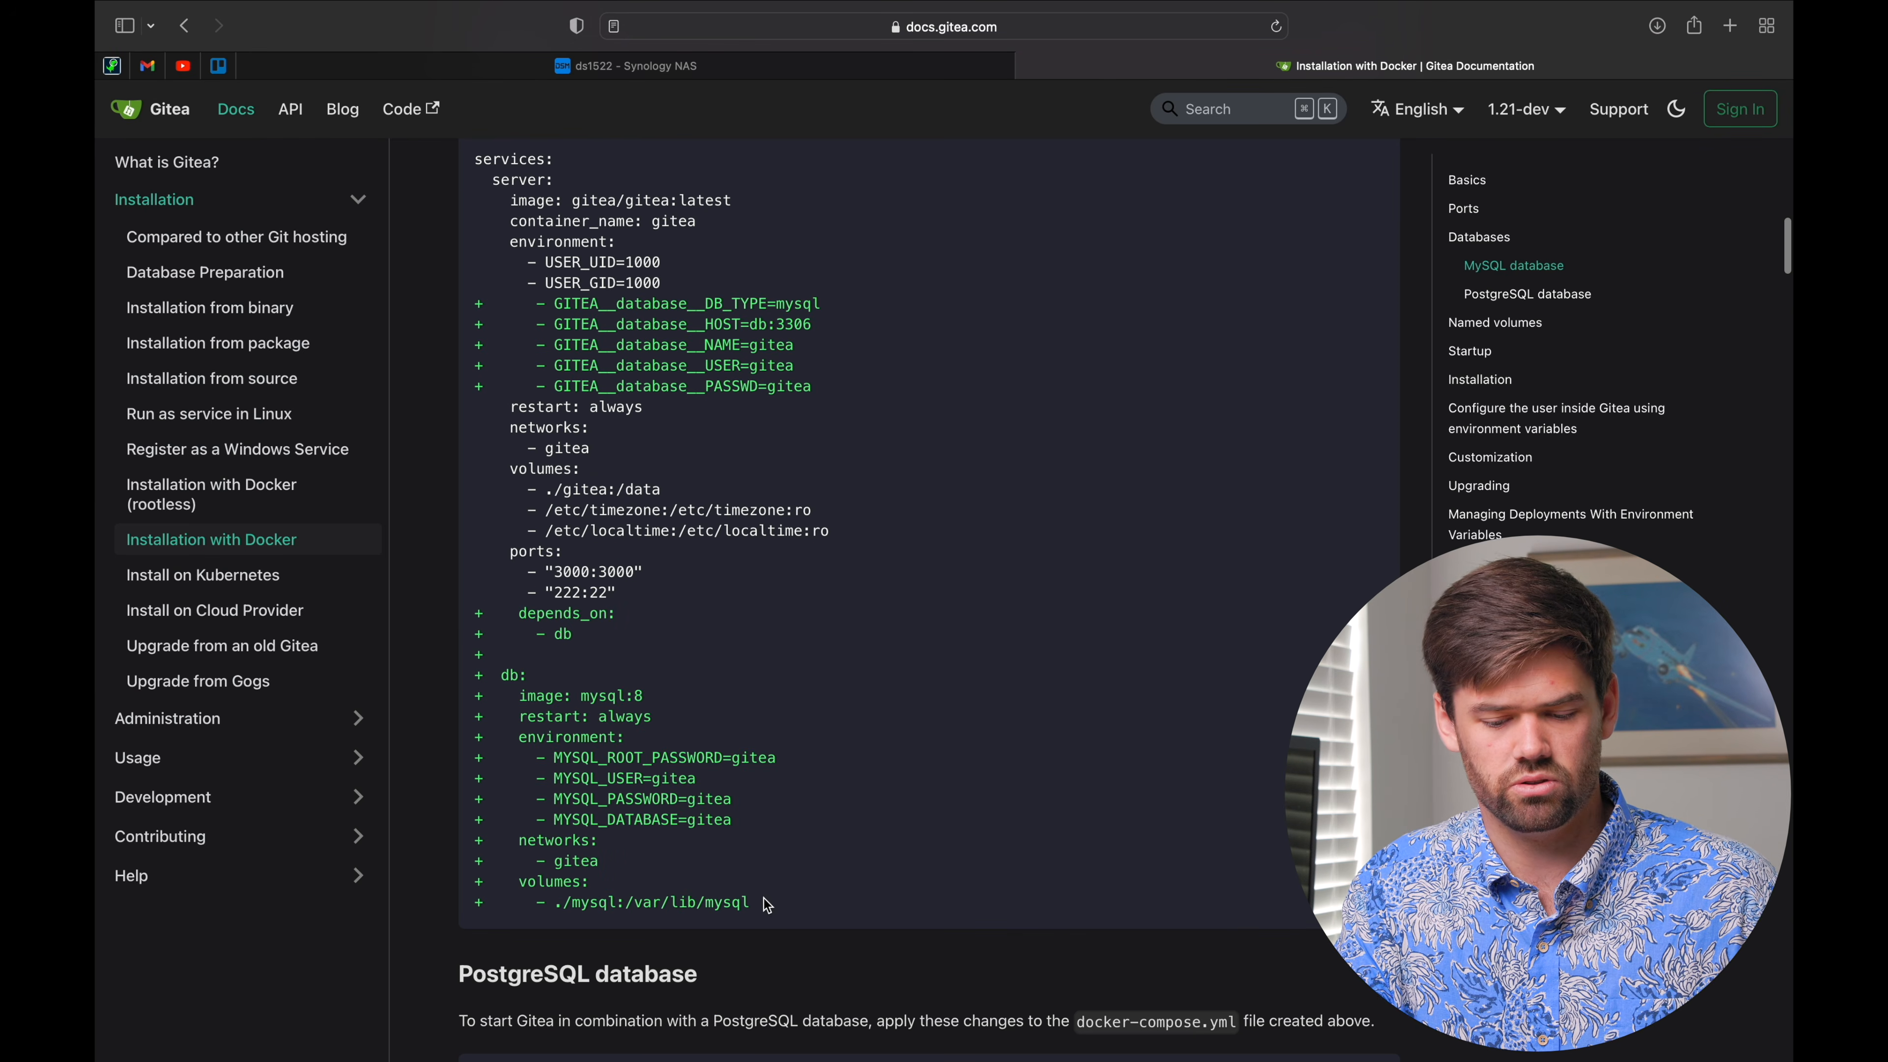
pyautogui.moveTo(768, 905); pyautogui.dragTo(547, 322)
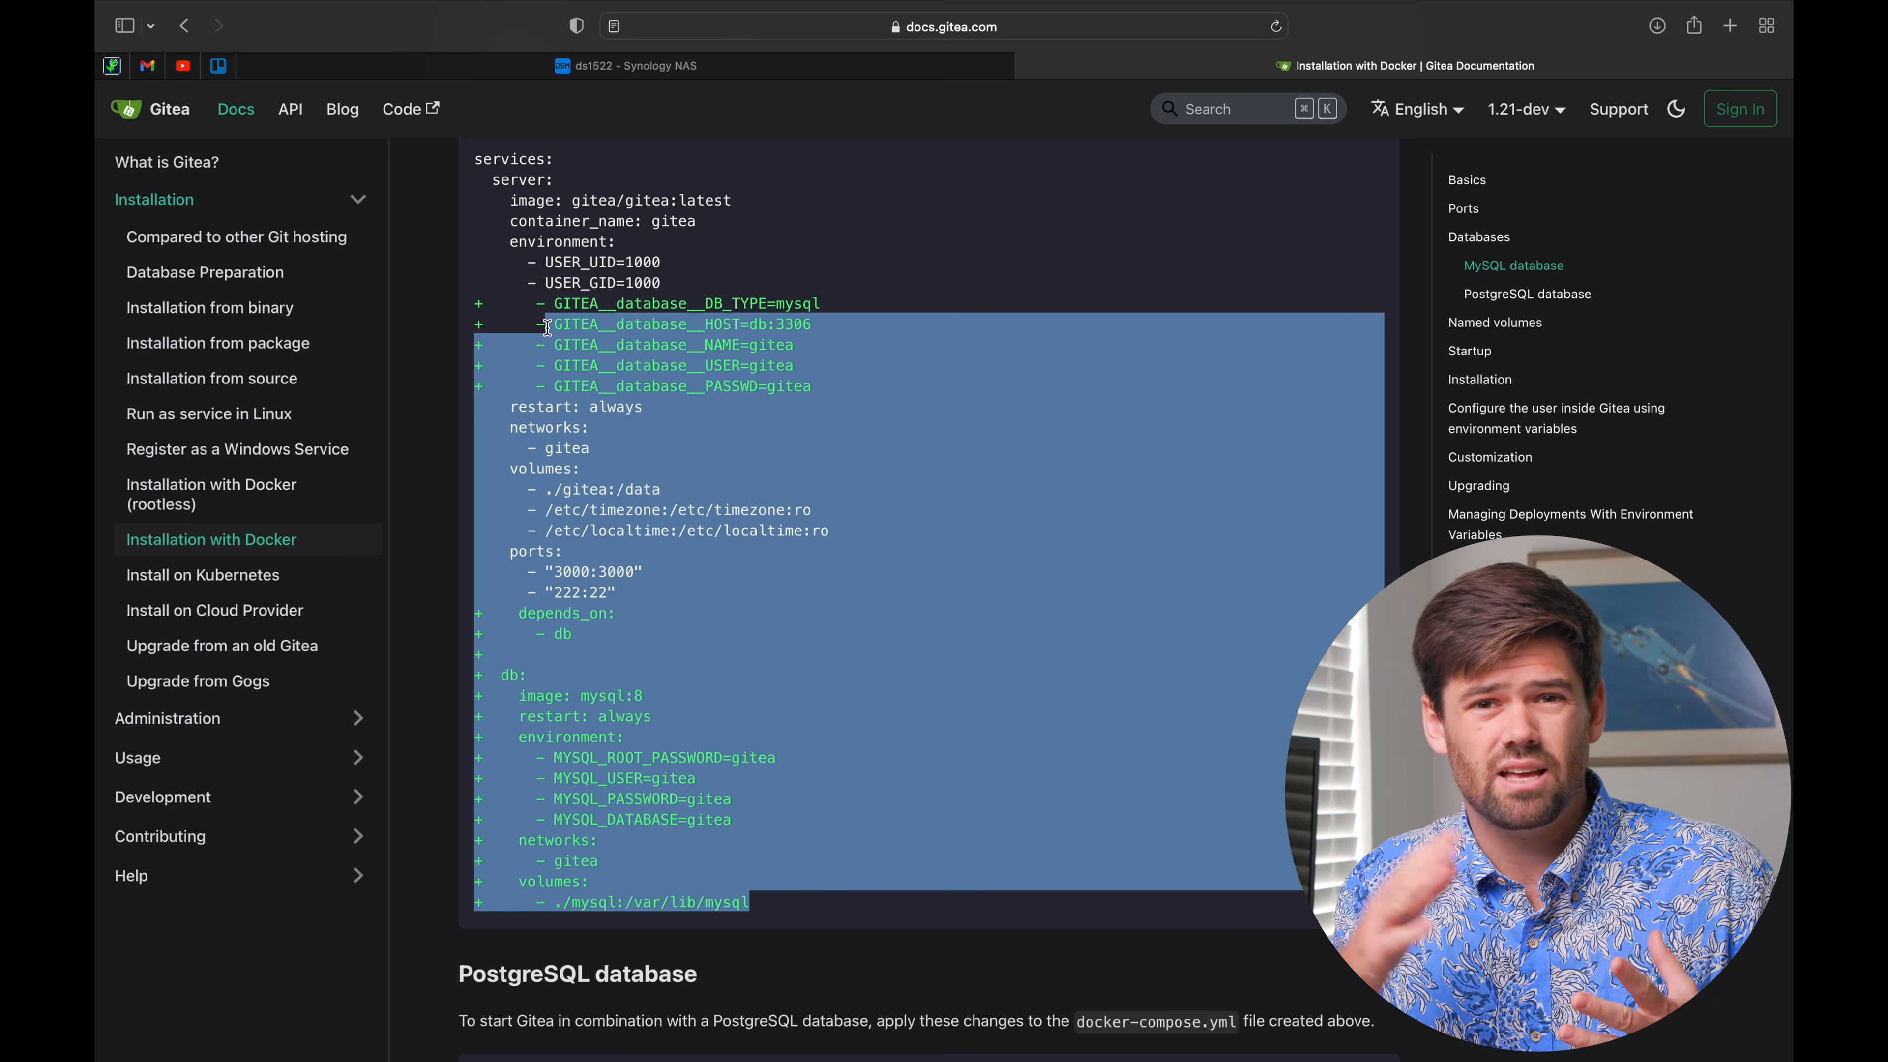
pyautogui.click(726, 287)
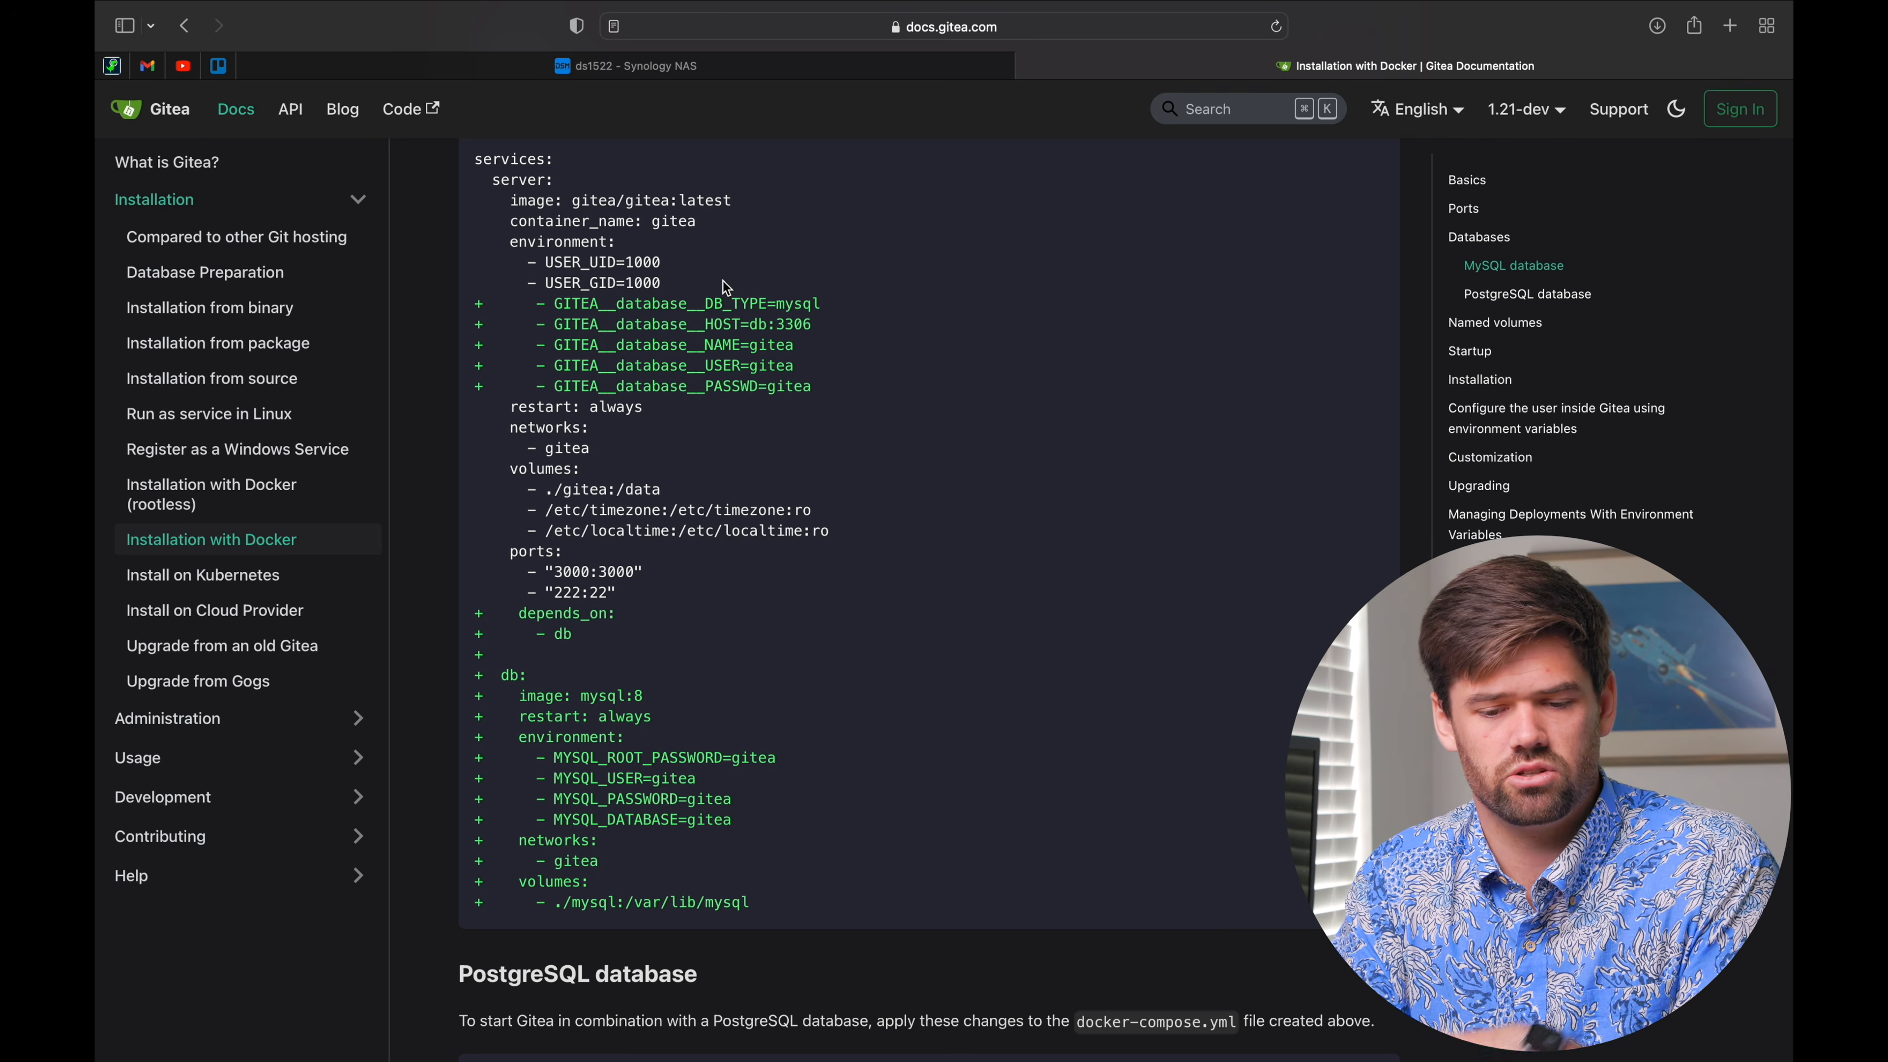
# Step: Back in Container Manager, select the running gitea container in the Container list
pyautogui.click(801, 69)
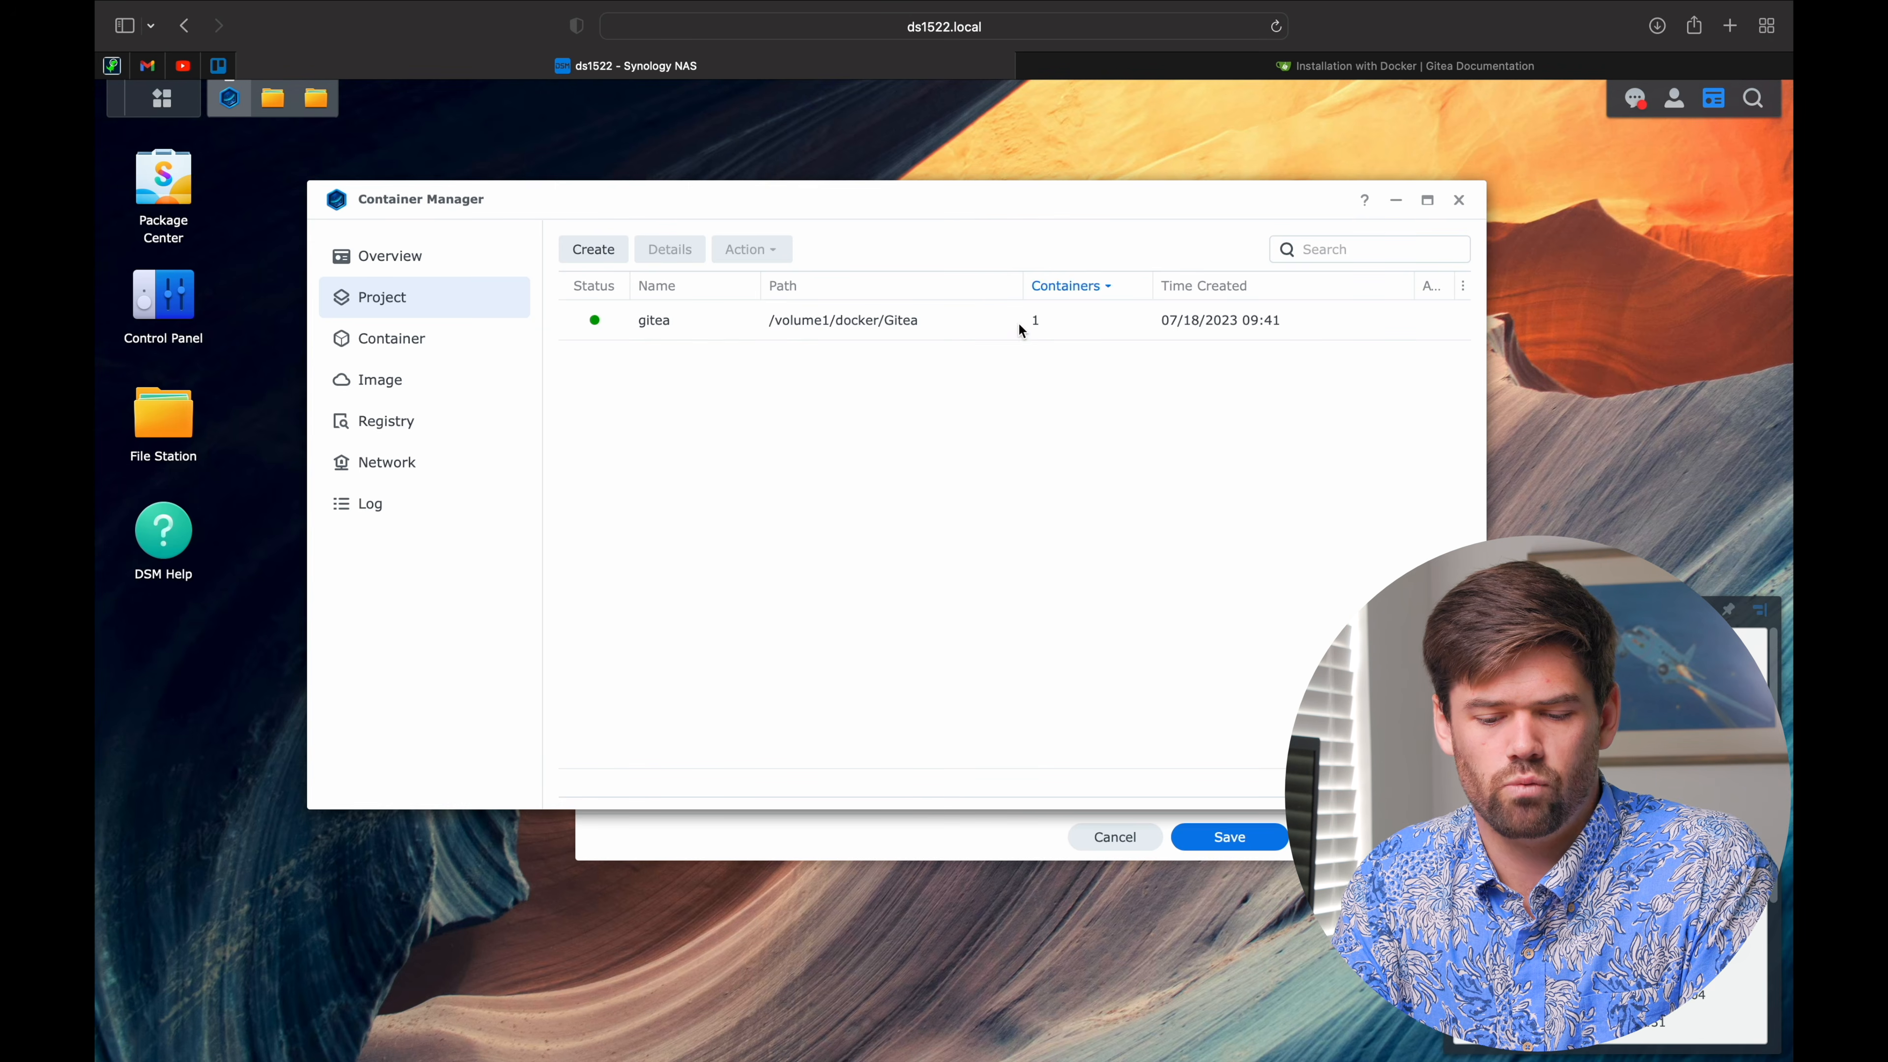
pyautogui.click(414, 338)
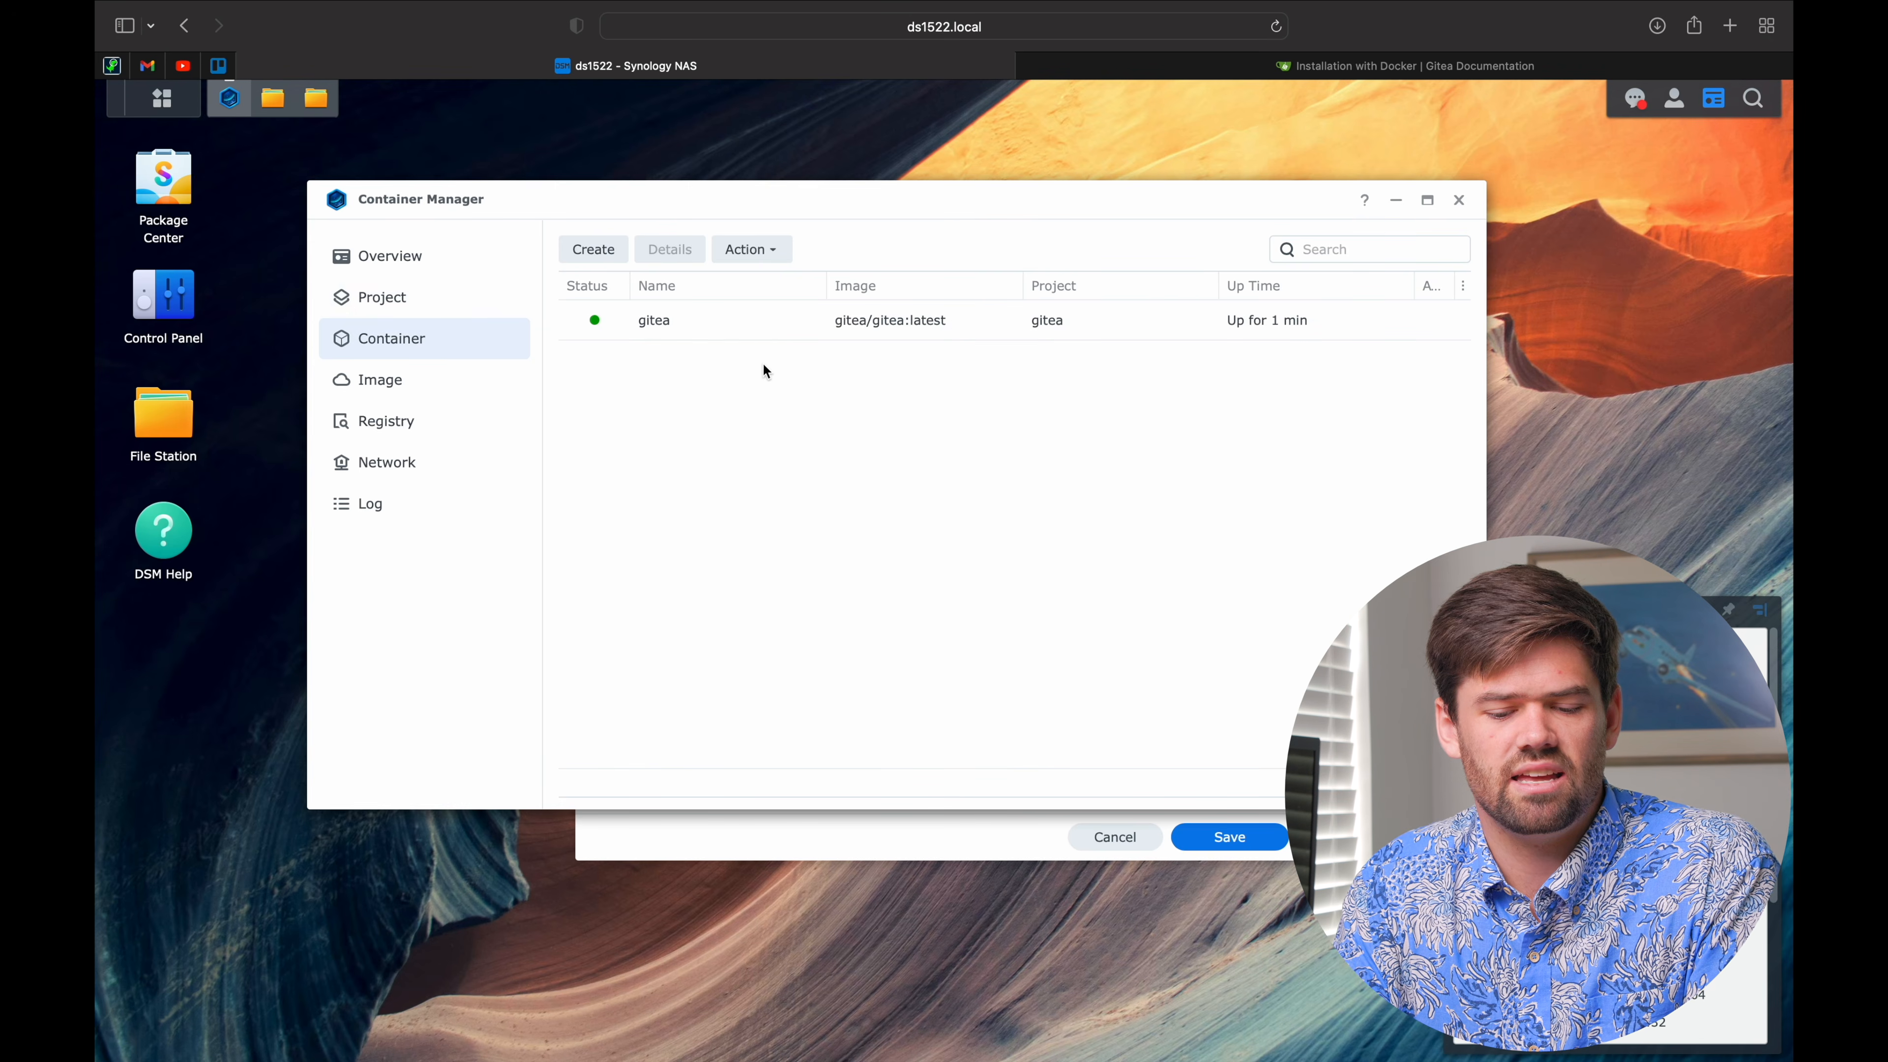
pyautogui.click(781, 336)
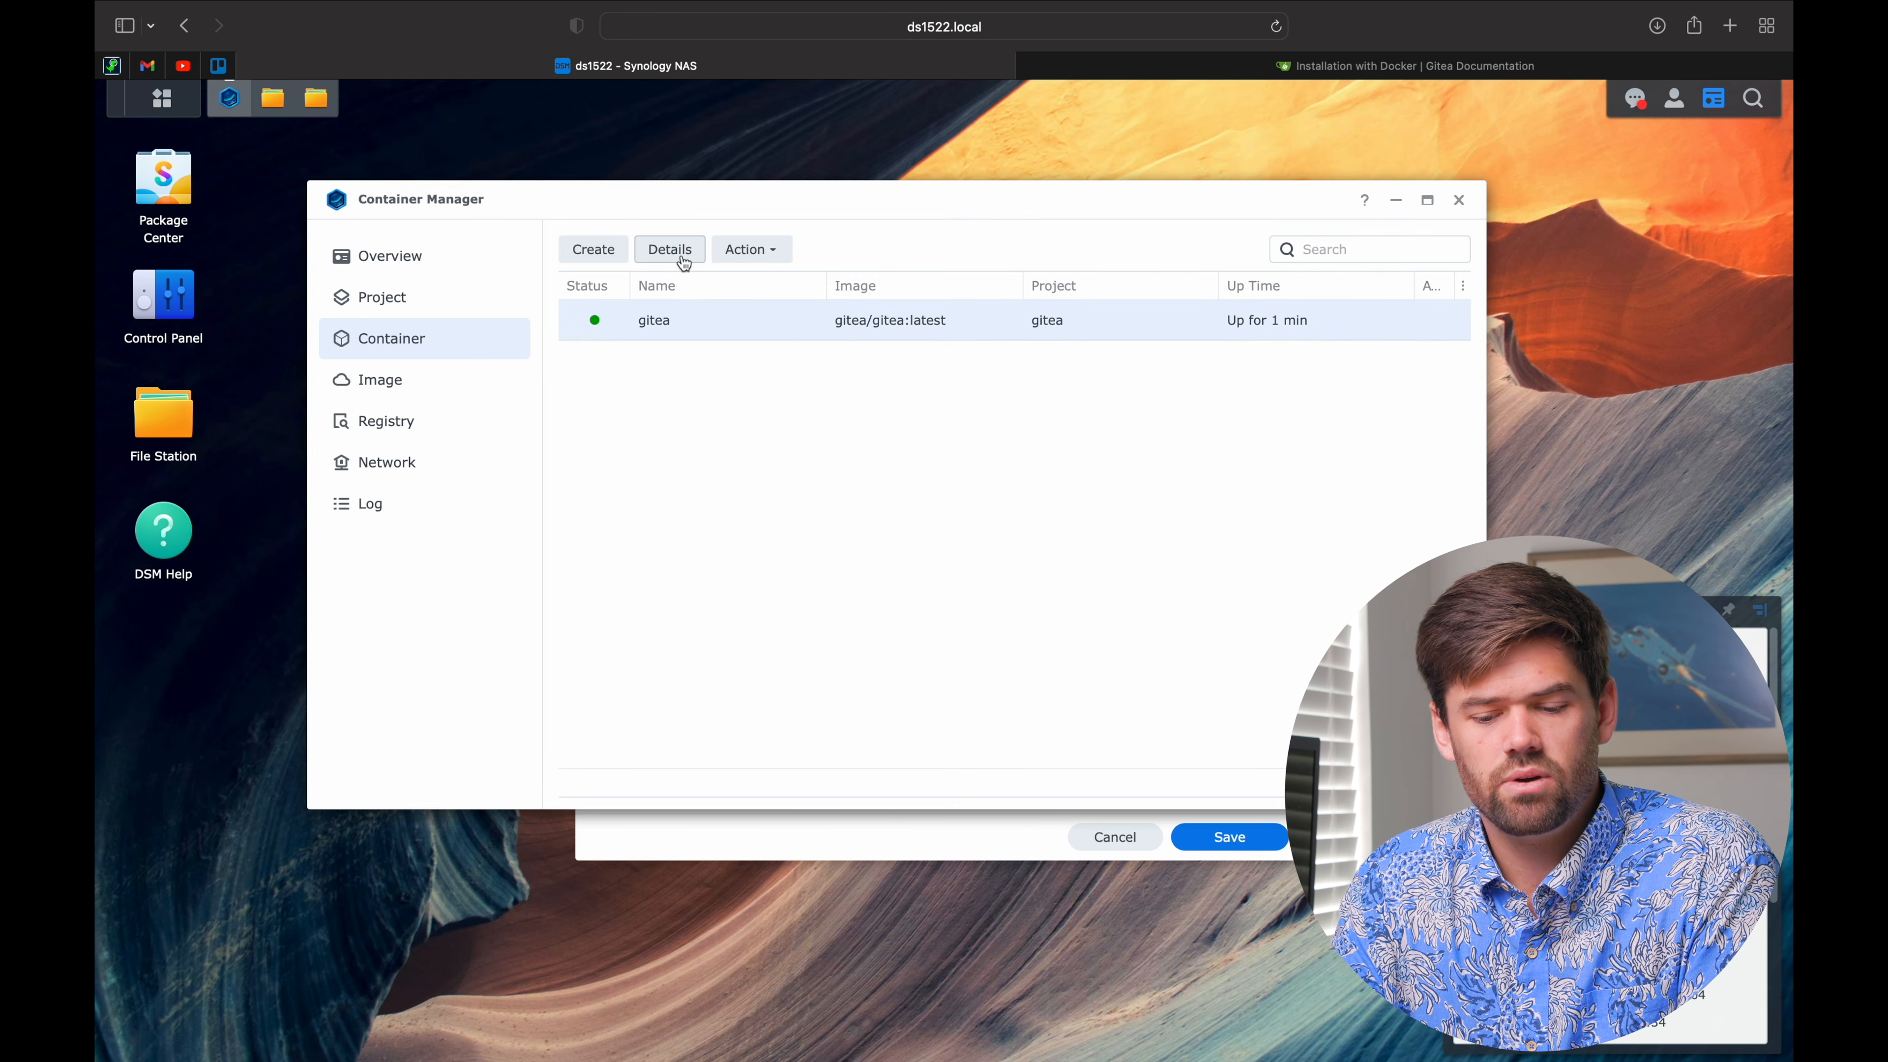
# Step: View the gitea container's log, including the SSH host key generation entry
pyautogui.click(669, 250)
pyautogui.click(757, 310)
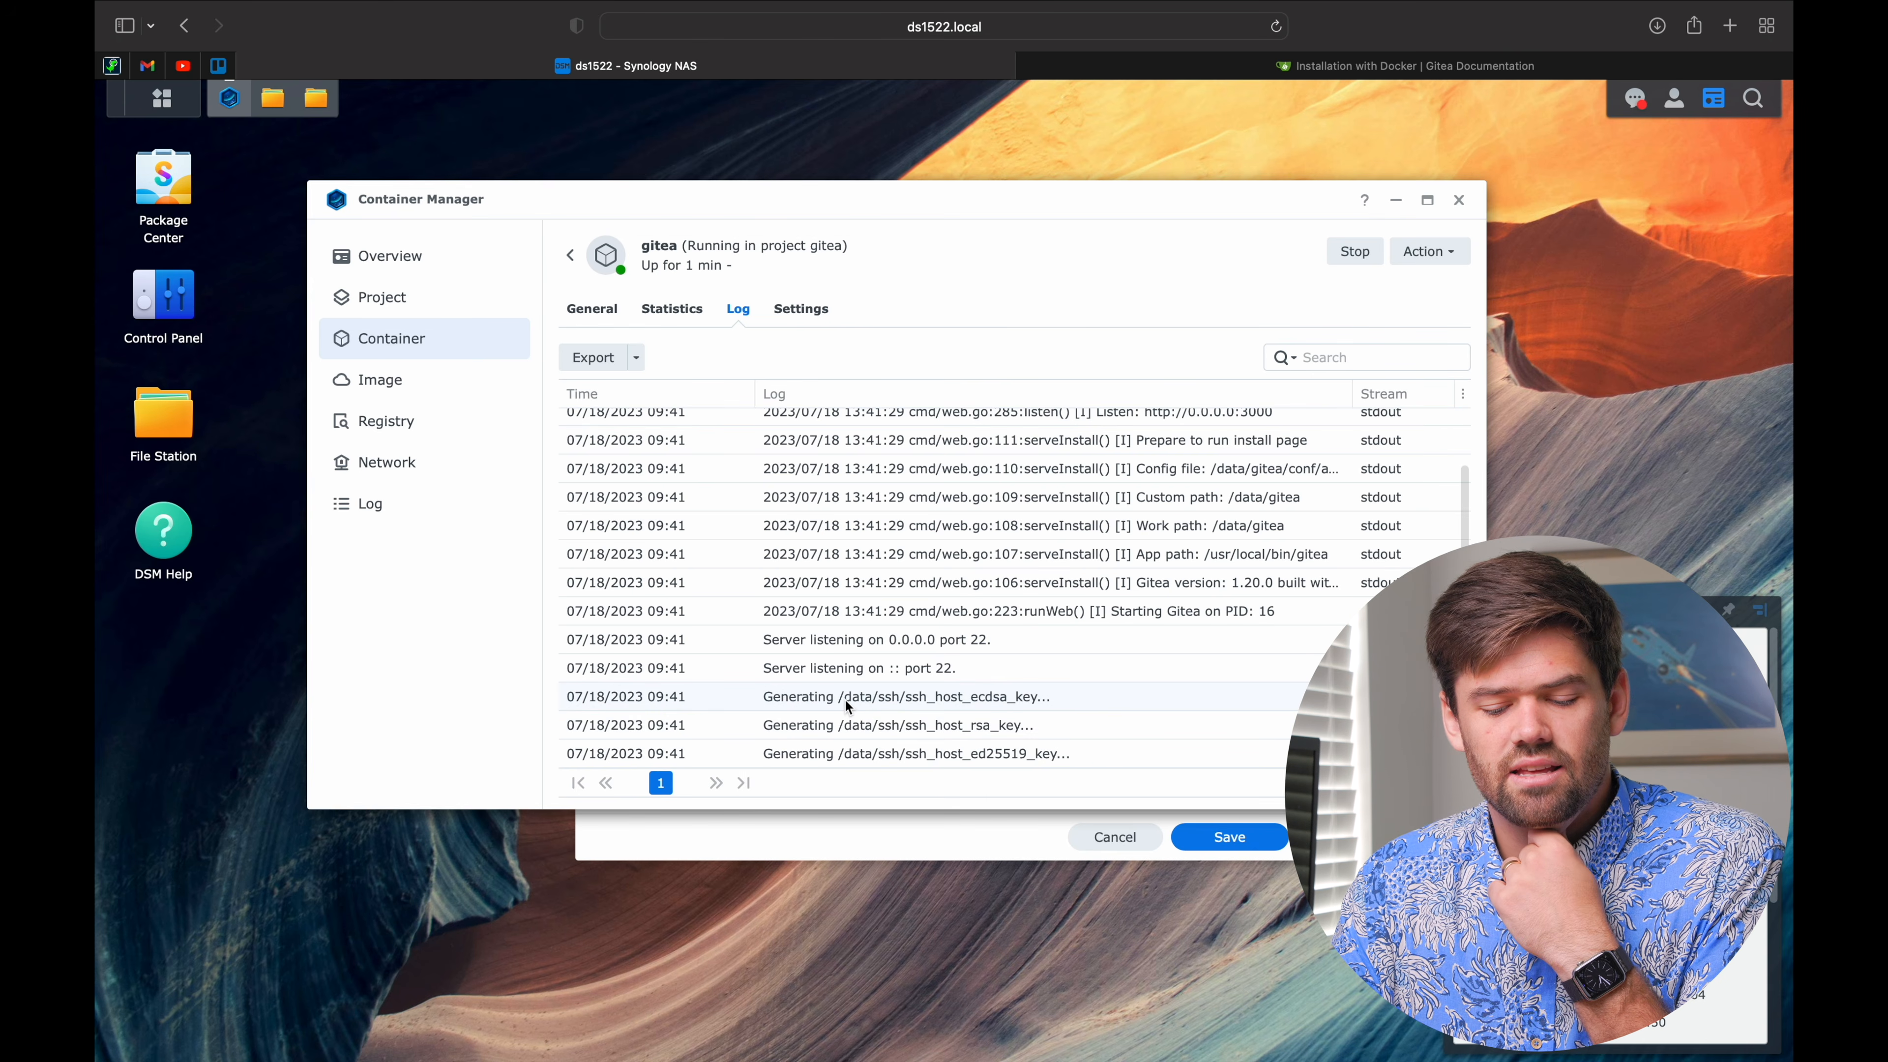
pyautogui.click(869, 703)
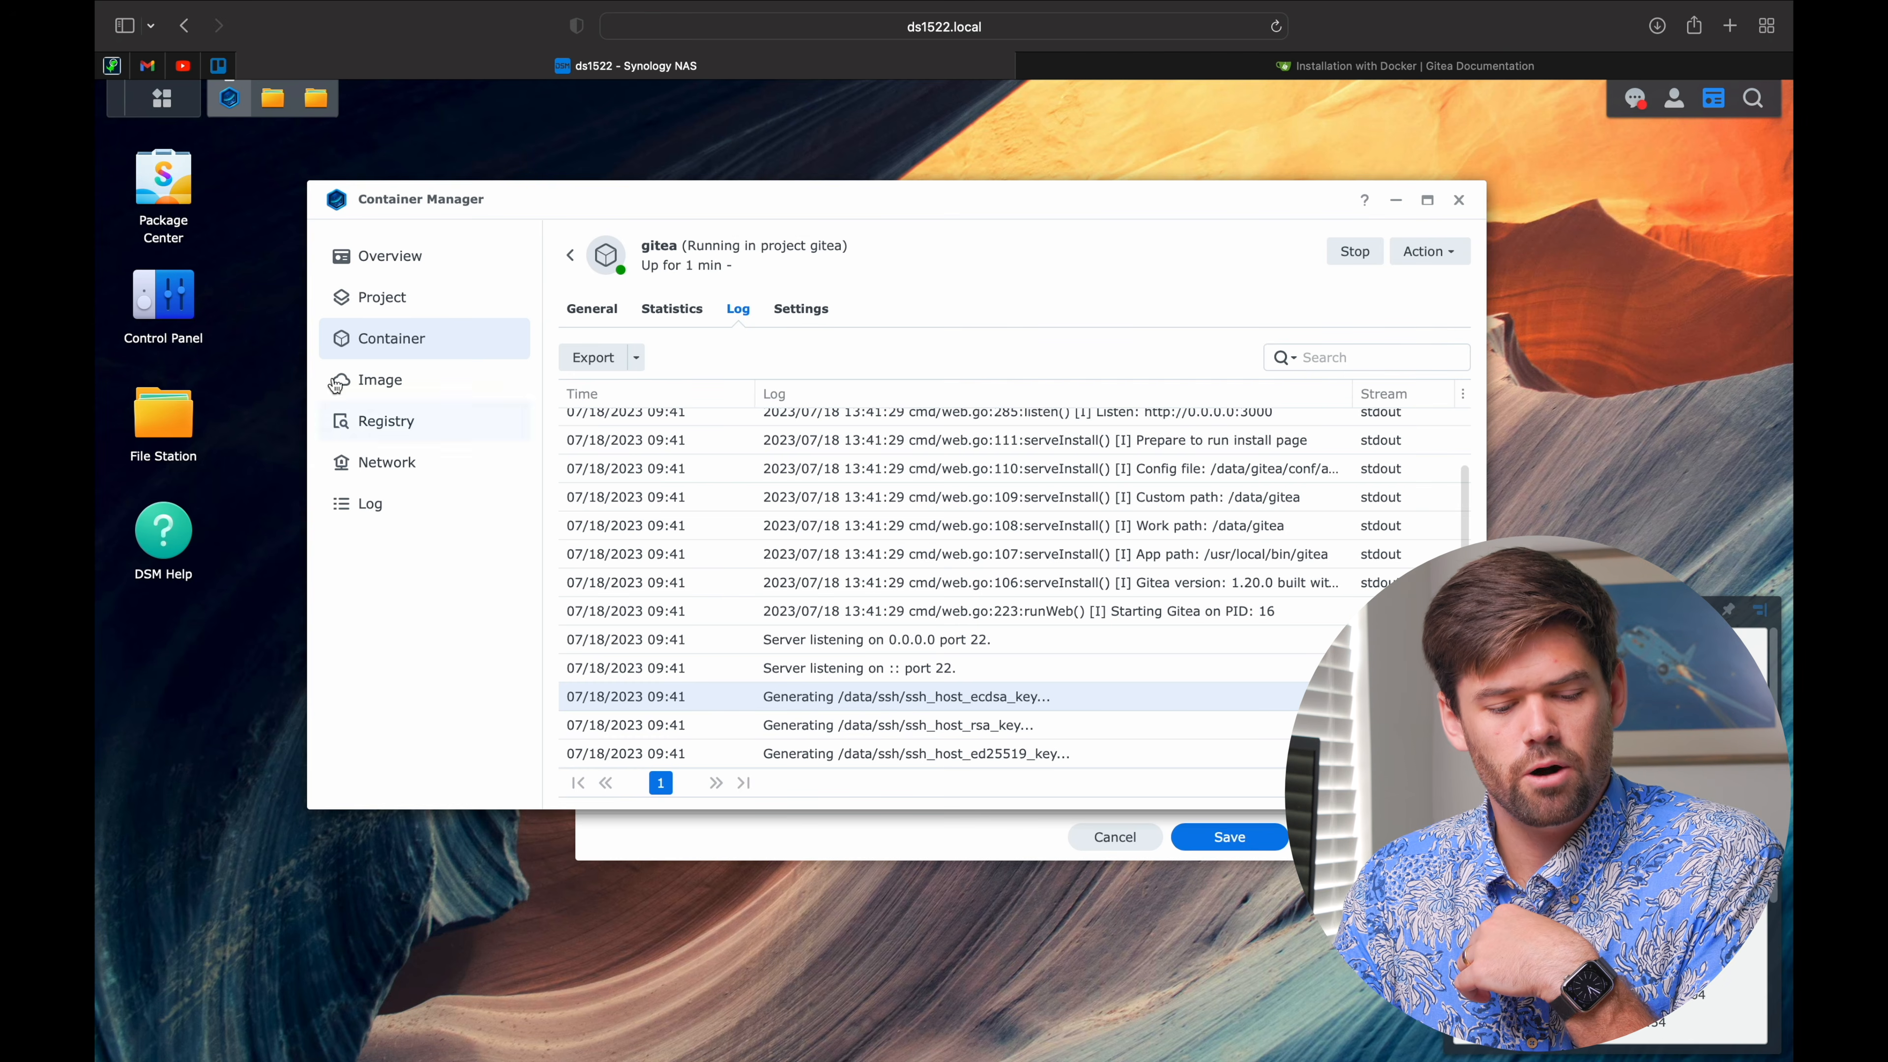
# Step: Browse docker > Gitea > gitea_data in File Station, then return to the gitea container log
pyautogui.click(164, 417)
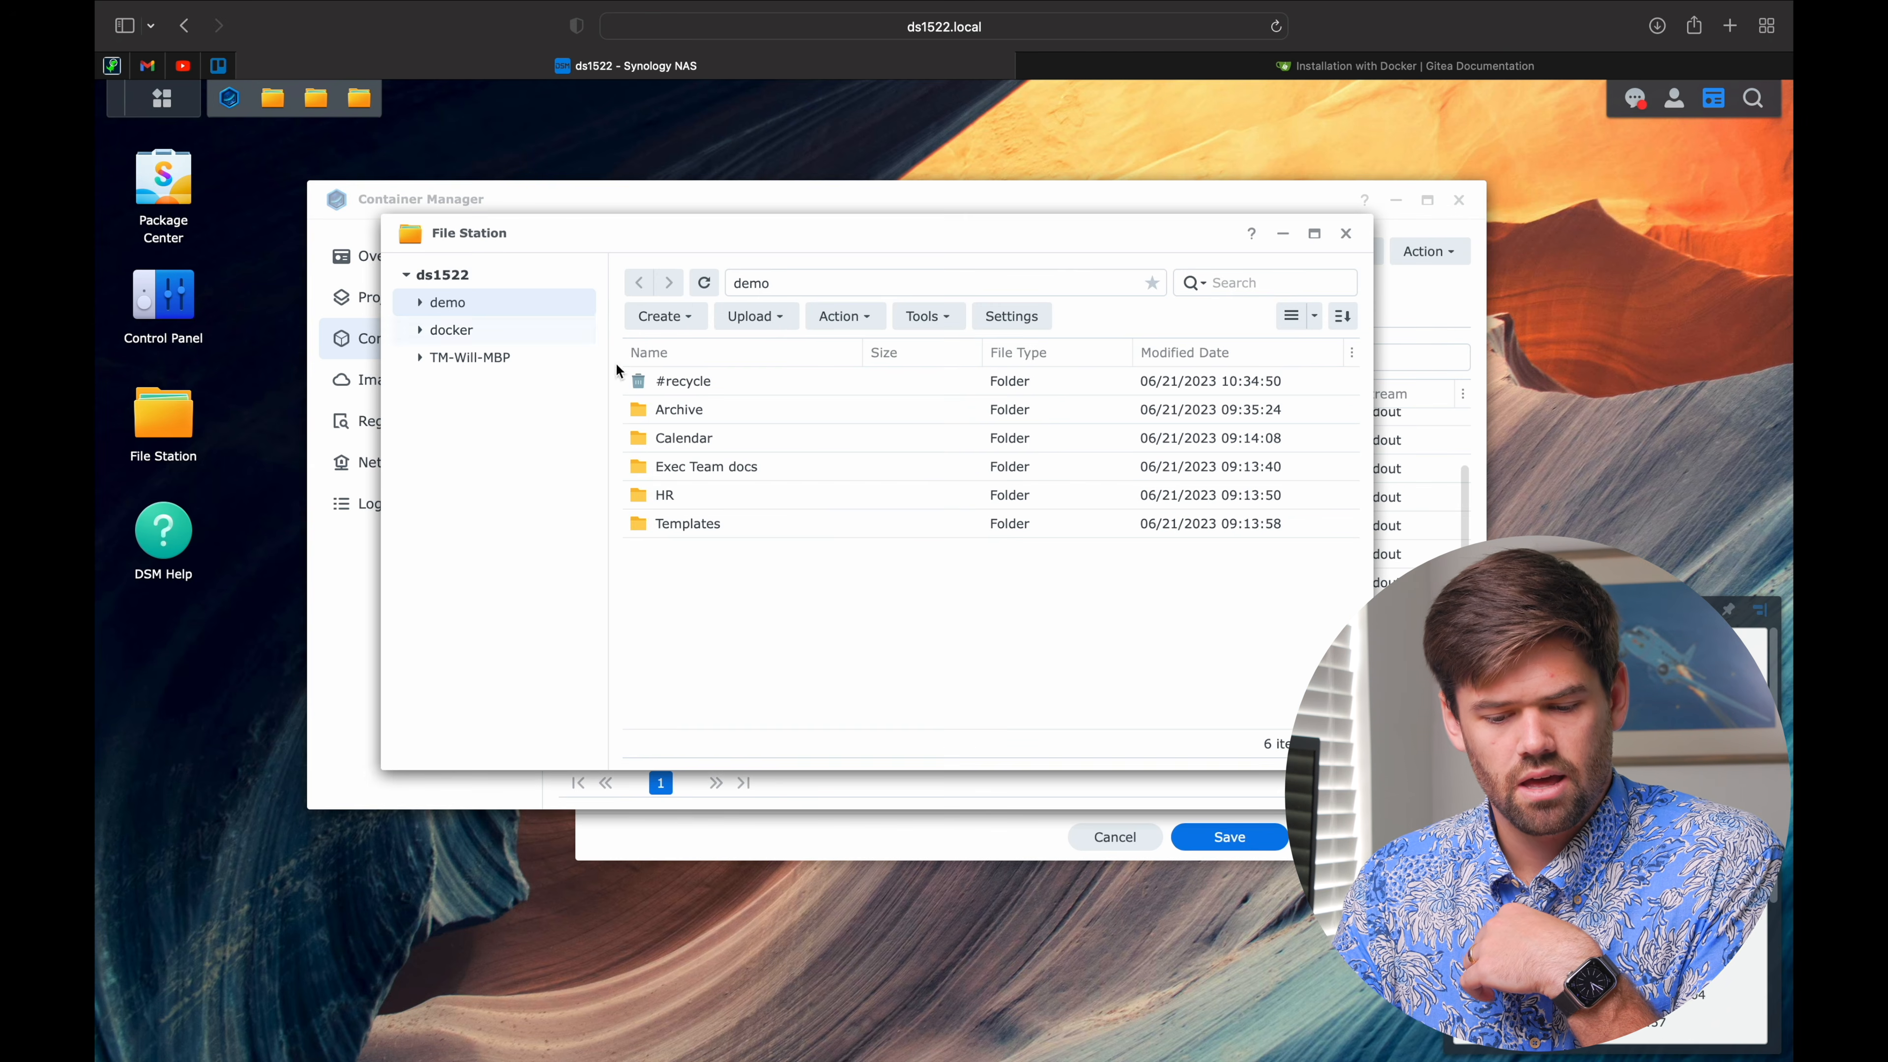
pyautogui.click(468, 339)
pyautogui.doubleClick(702, 382)
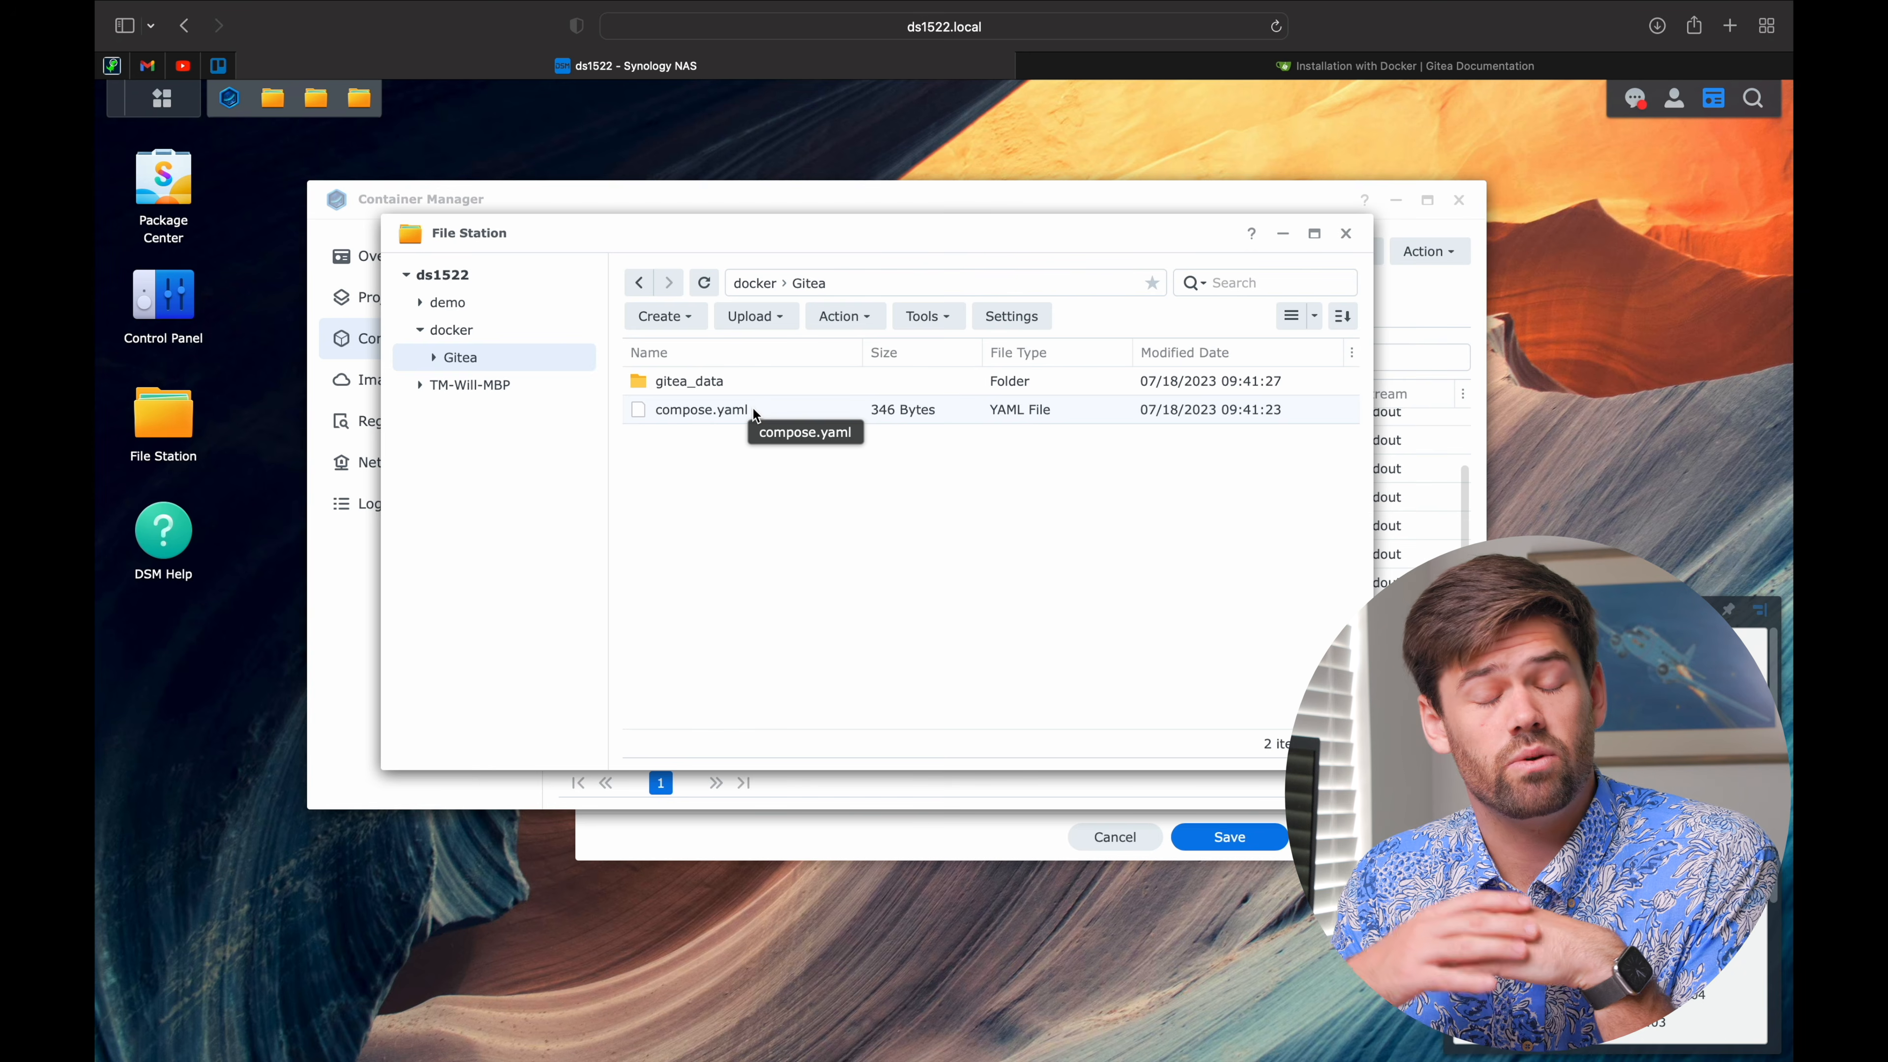
pyautogui.doubleClick(711, 382)
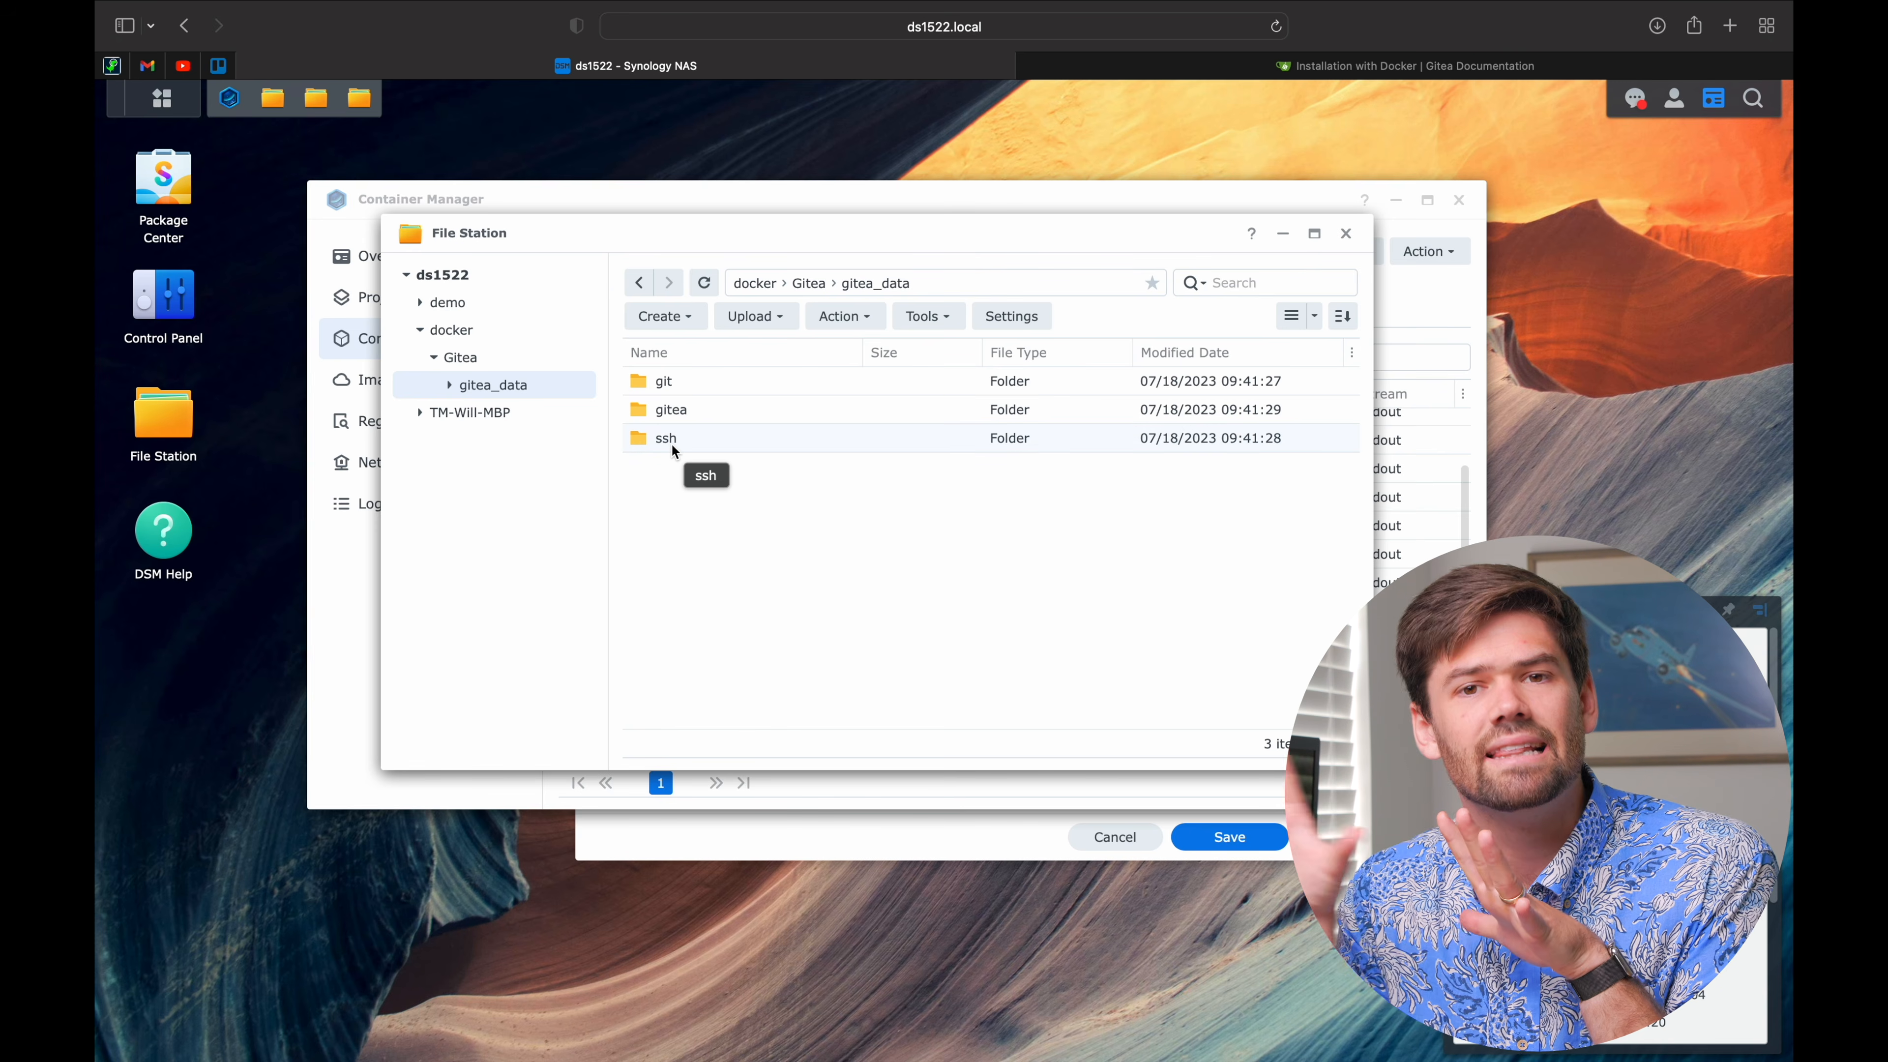
pyautogui.click(1163, 199)
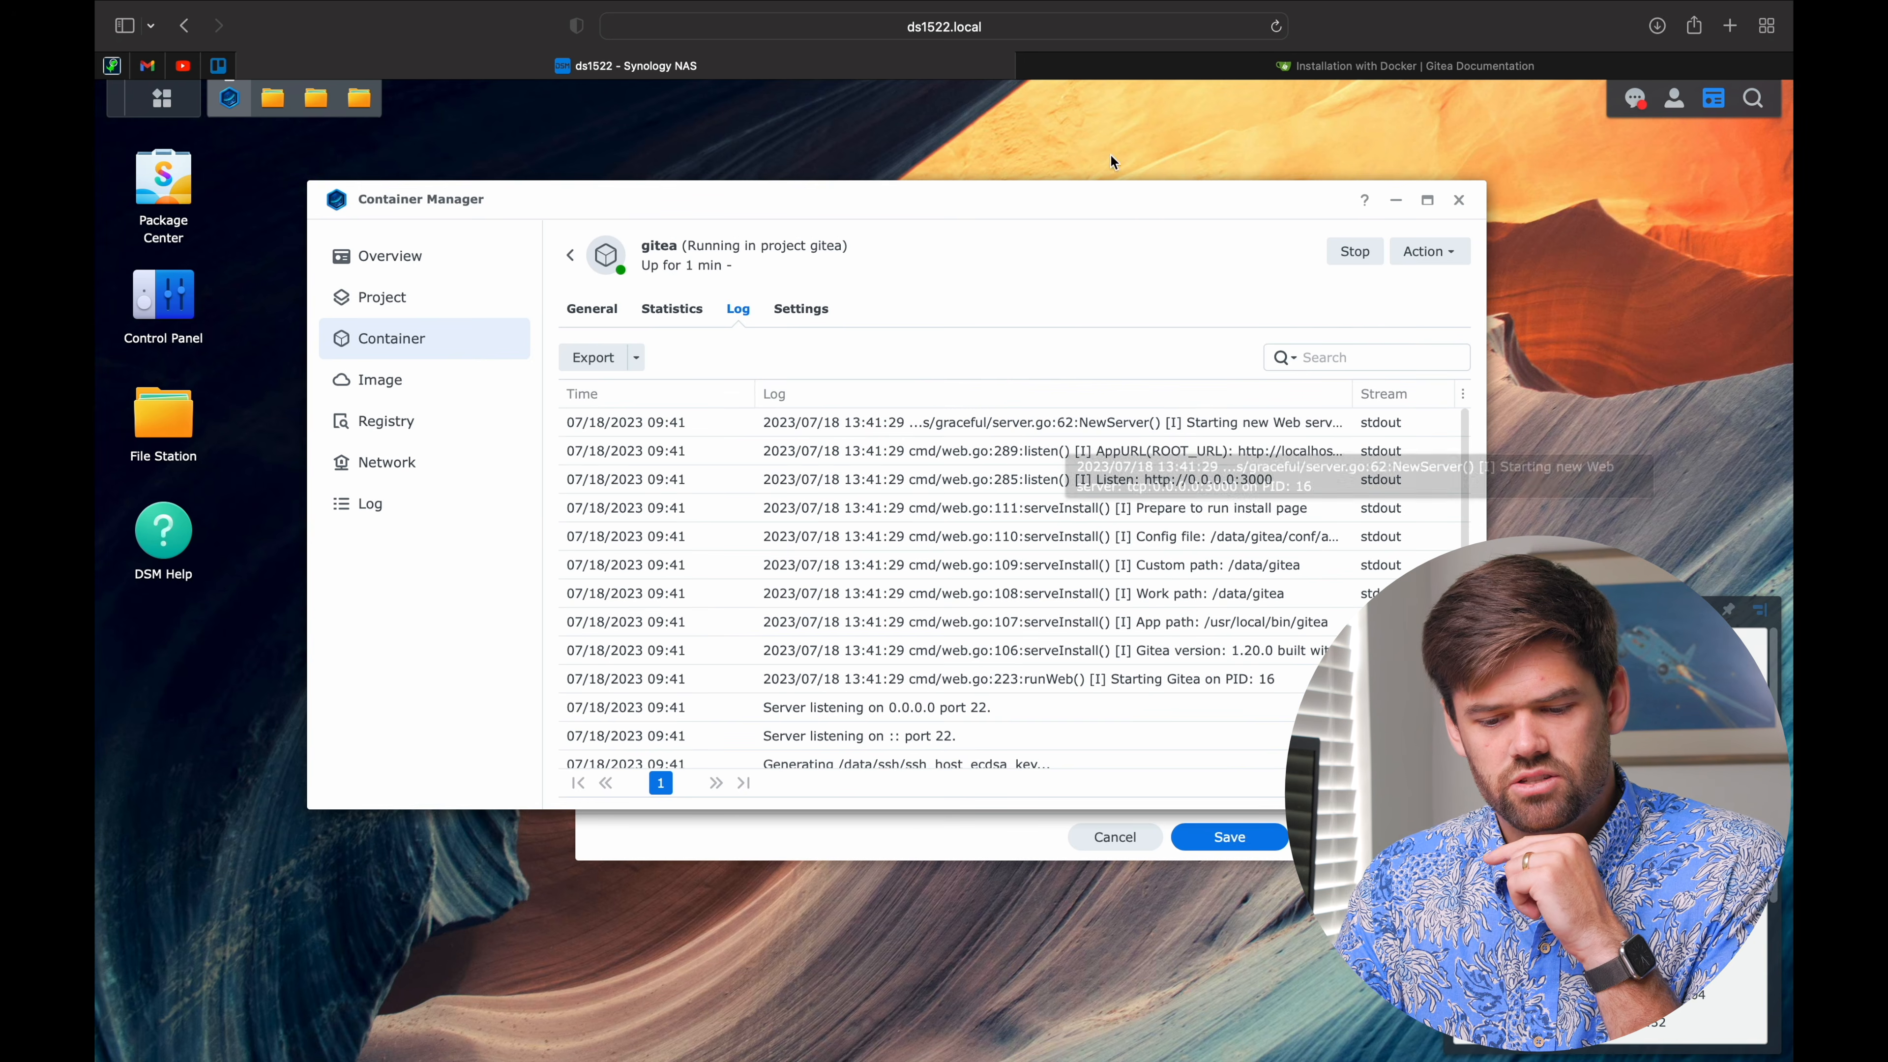
# Step: Load the NAS address in a new Safari tab on port 3000 instead of 5000
pyautogui.click(1000, 30)
pyautogui.press('super+c')
pyautogui.press('super+t')
pyautogui.press('super+v')
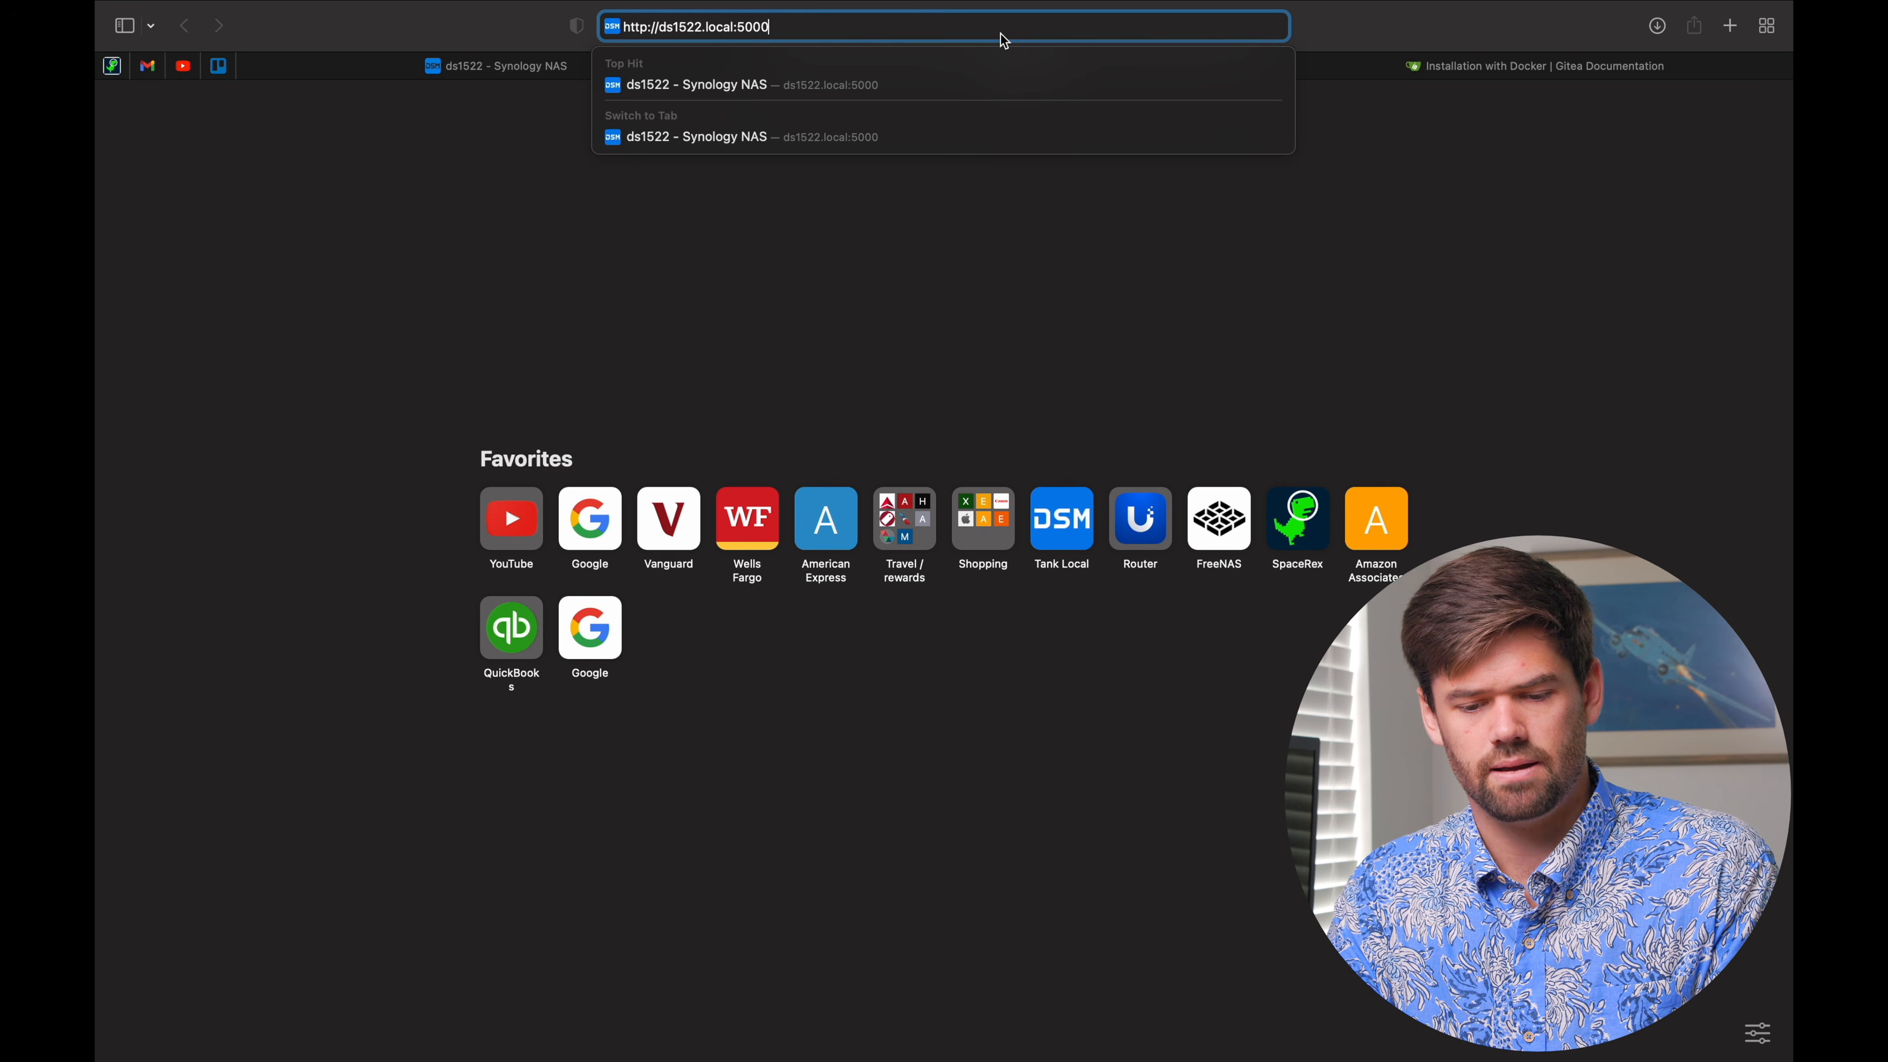
pyautogui.press('BackSpace')
pyautogui.write('3')
pyautogui.press('Return')
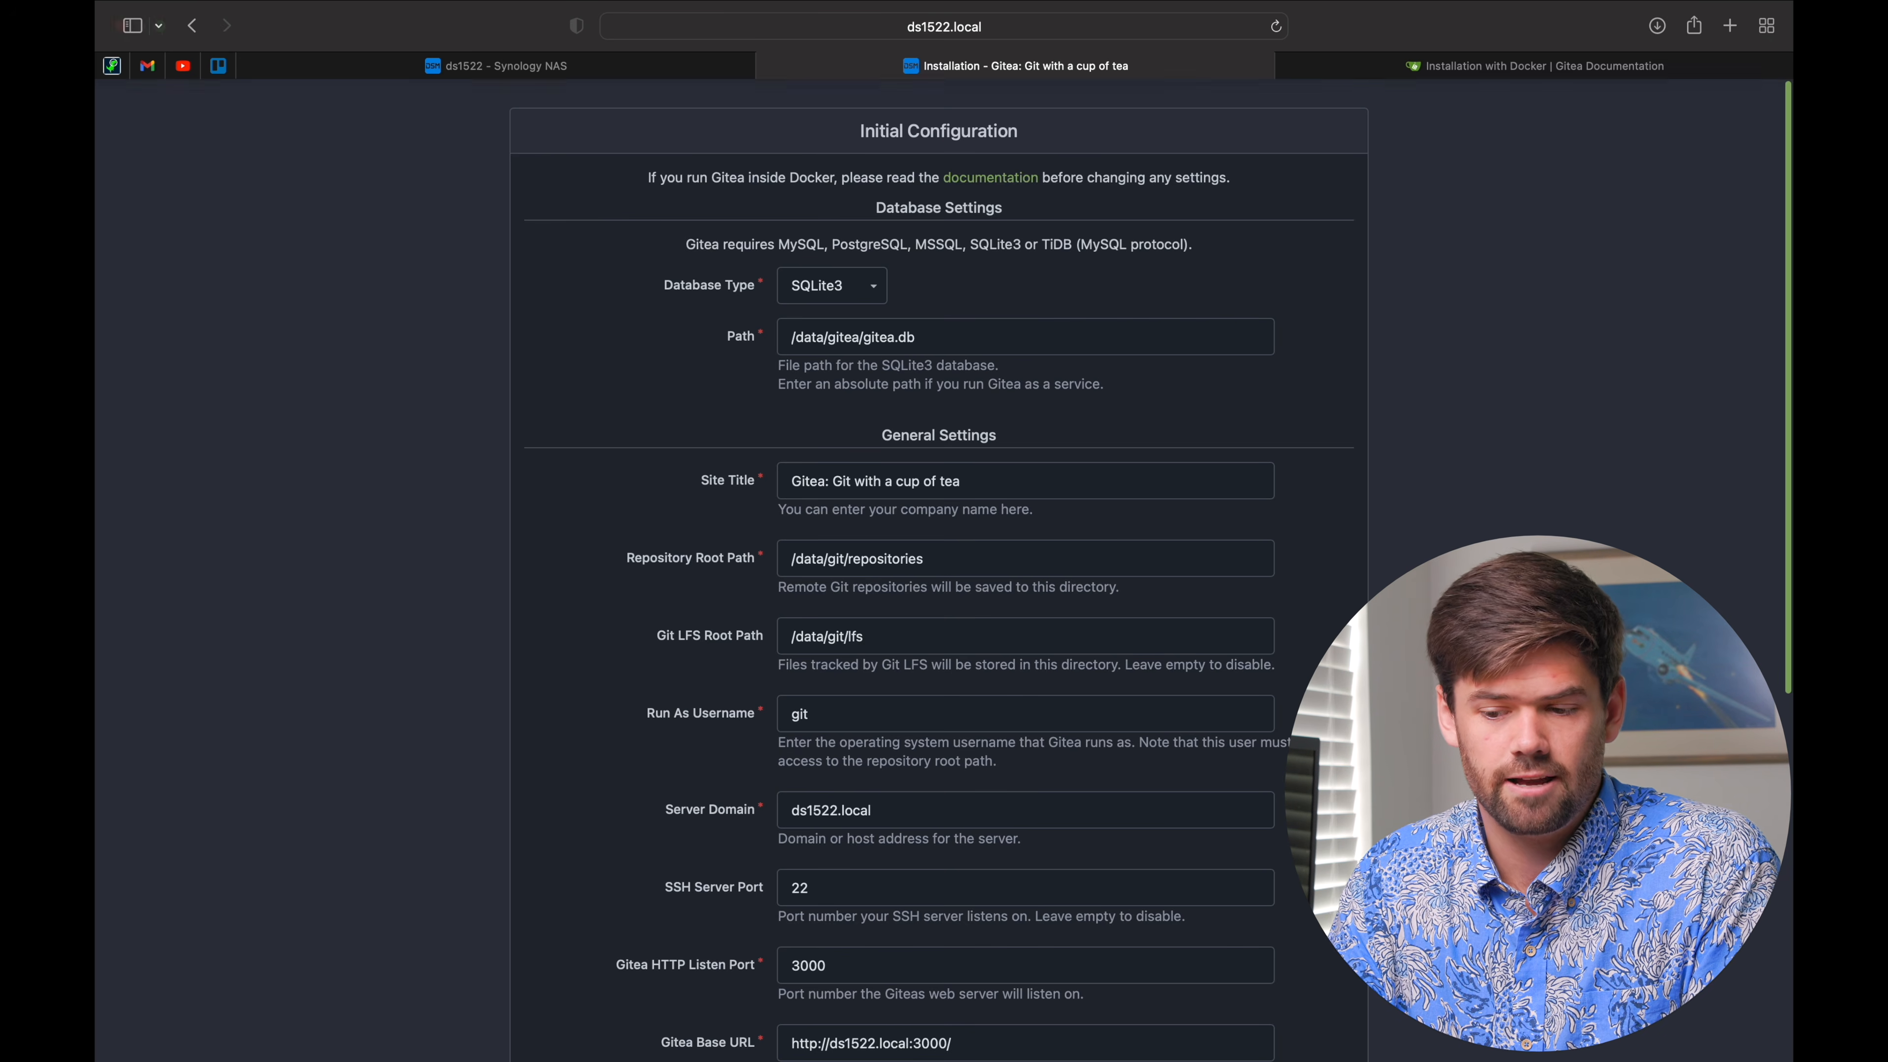
# Step: Check the /data/ database path and enter 'SpaceRex Tutorial' as the site title
pyautogui.click(1489, 65)
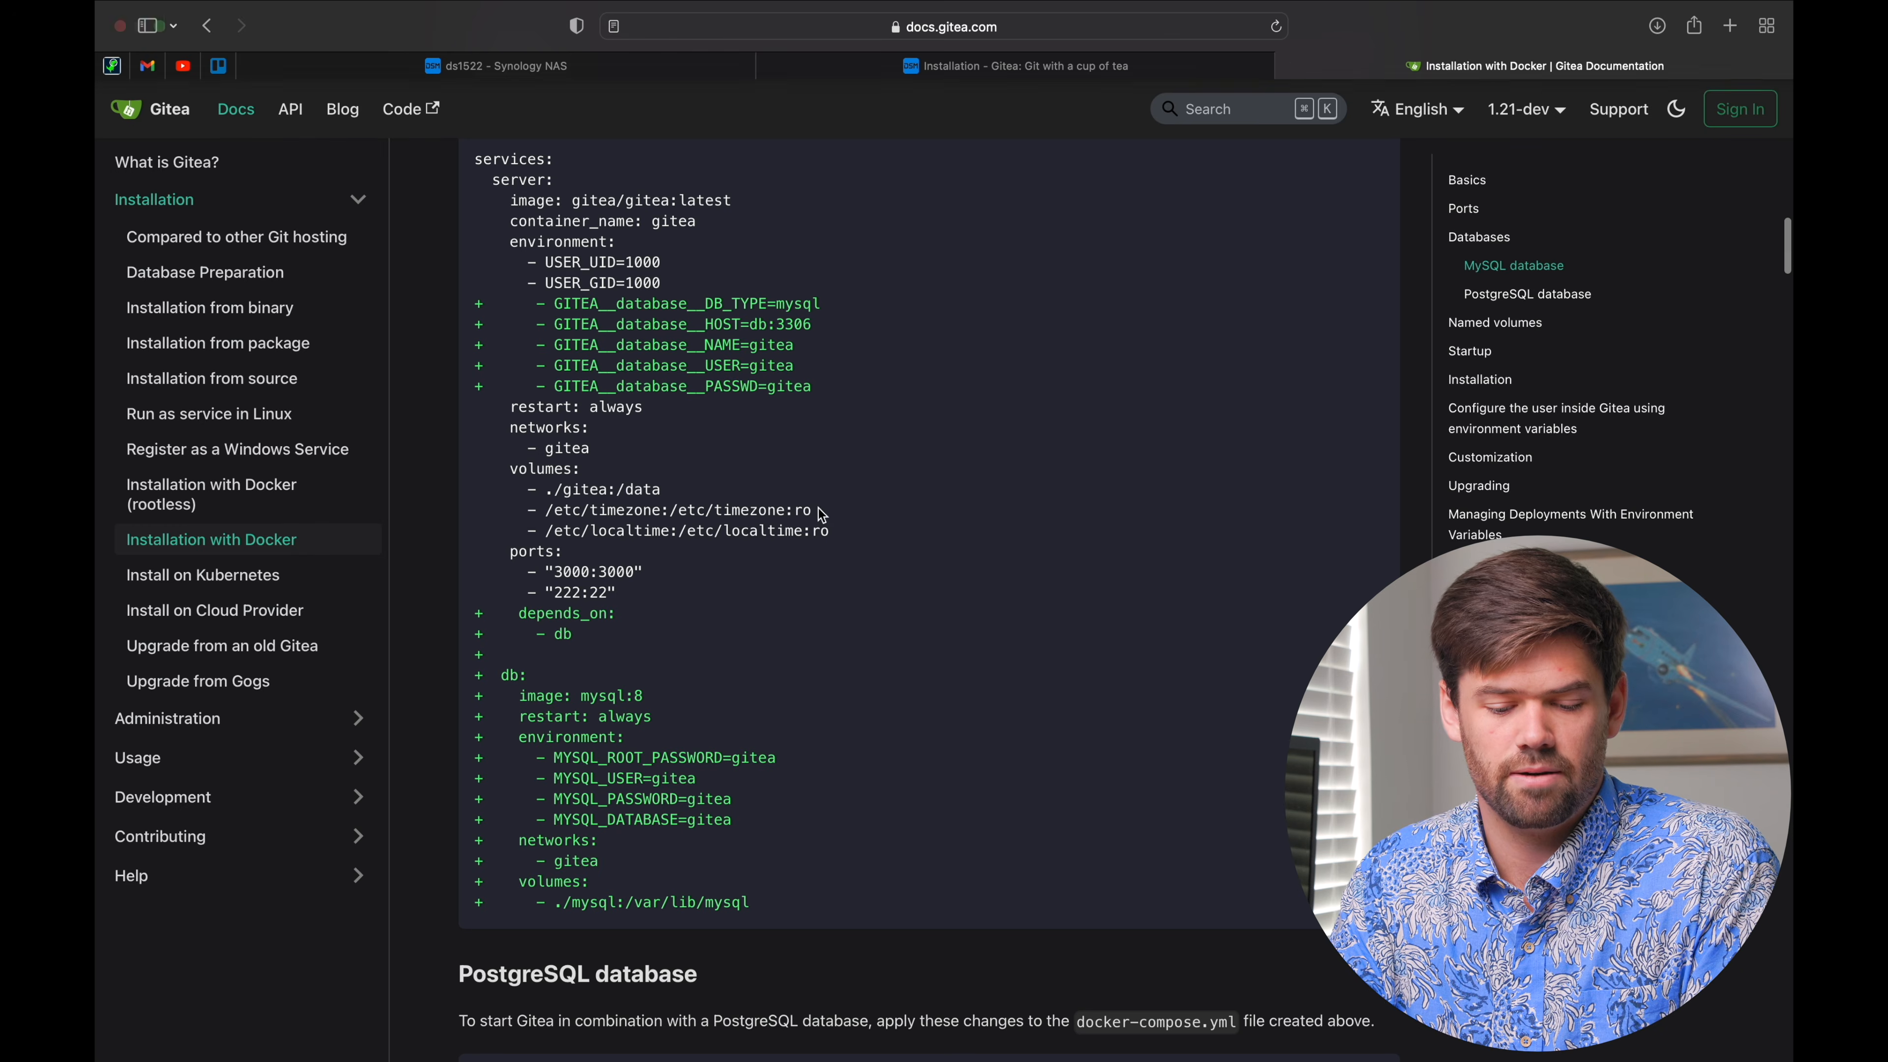
pyautogui.click(1025, 72)
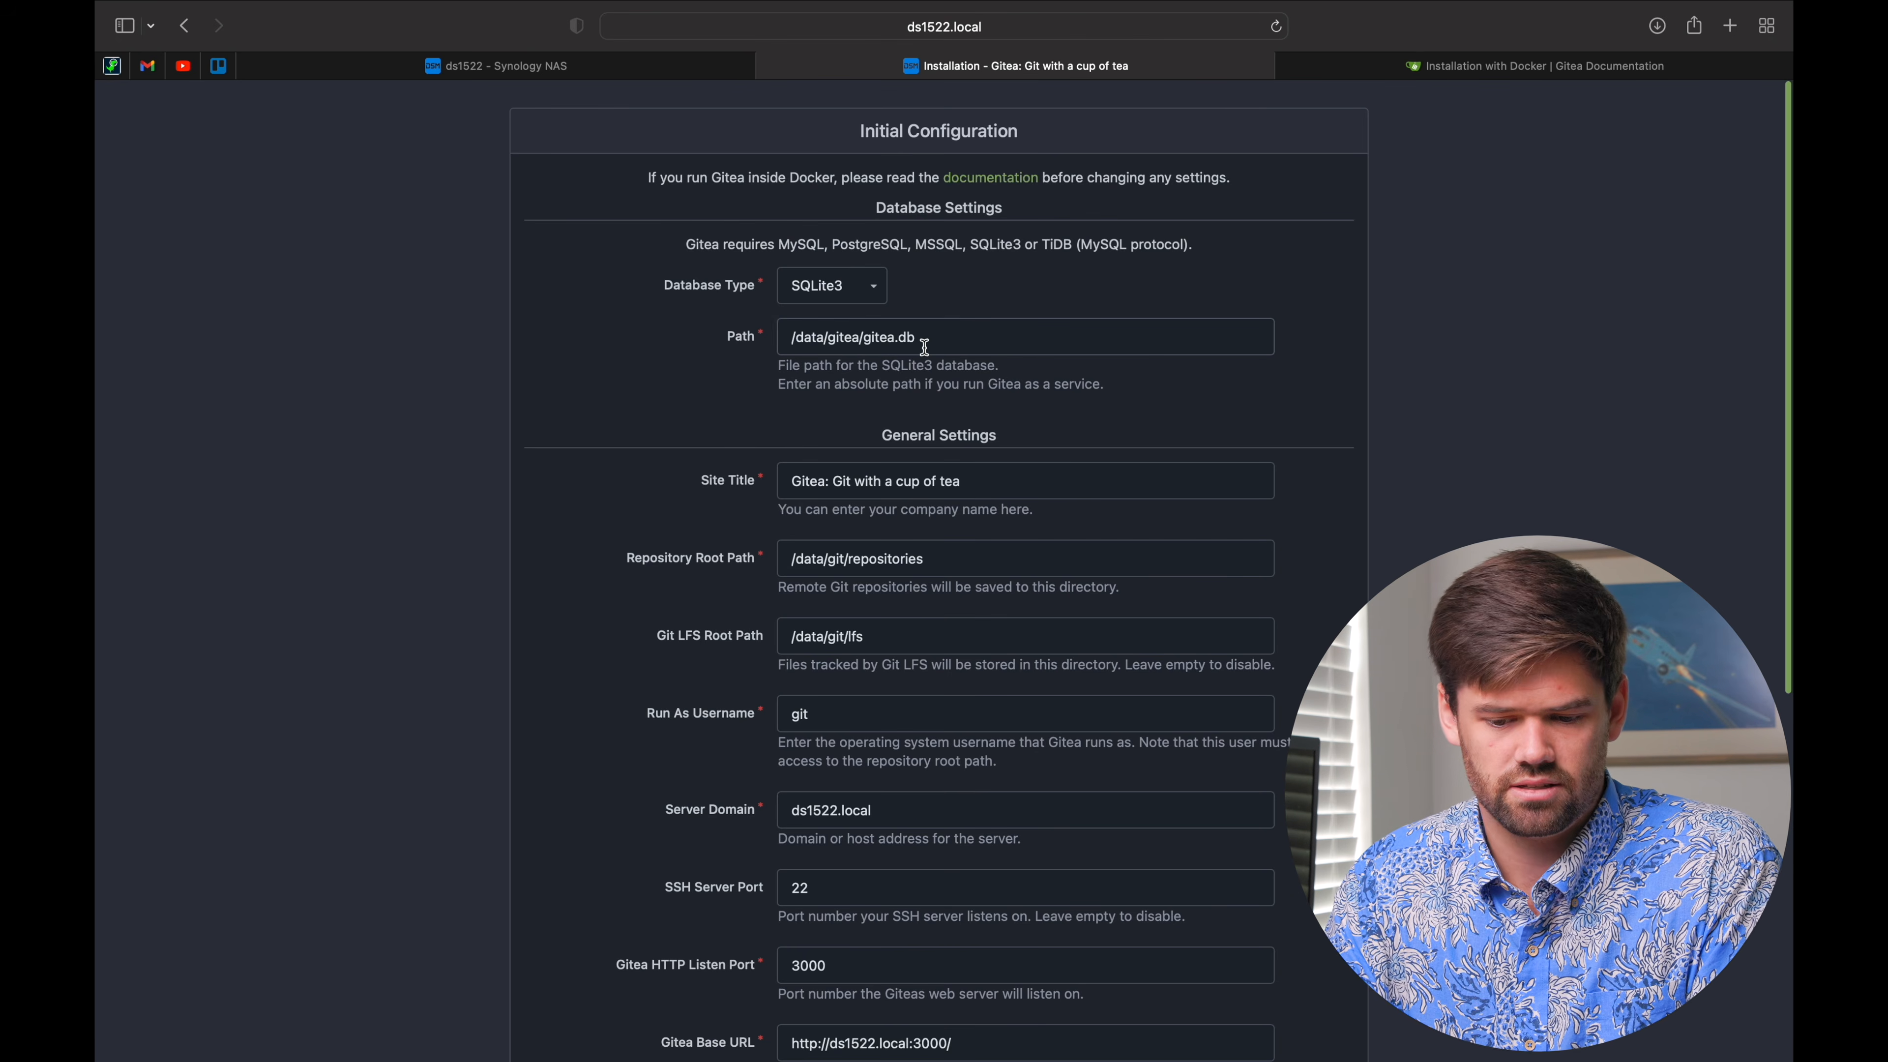
pyautogui.moveTo(789, 337); pyautogui.dragTo(828, 337)
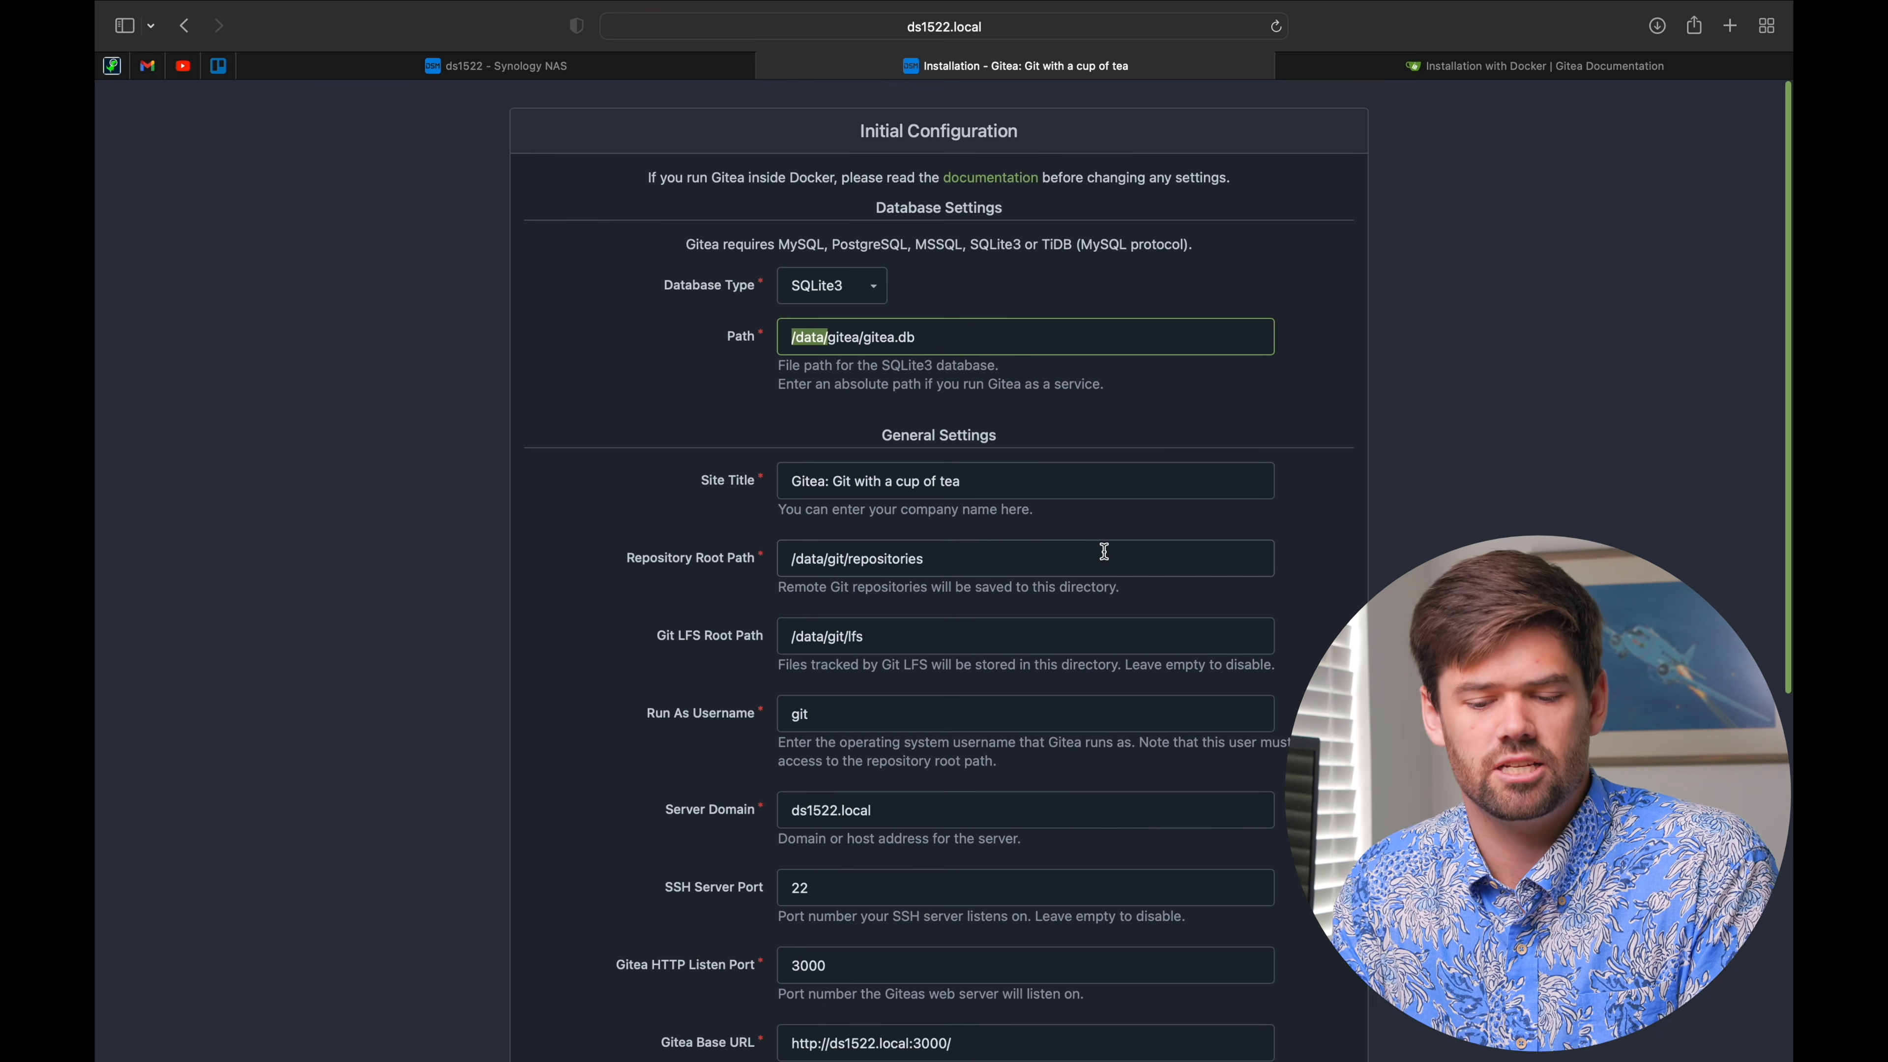
pyautogui.scroll(-2, 972, 424)
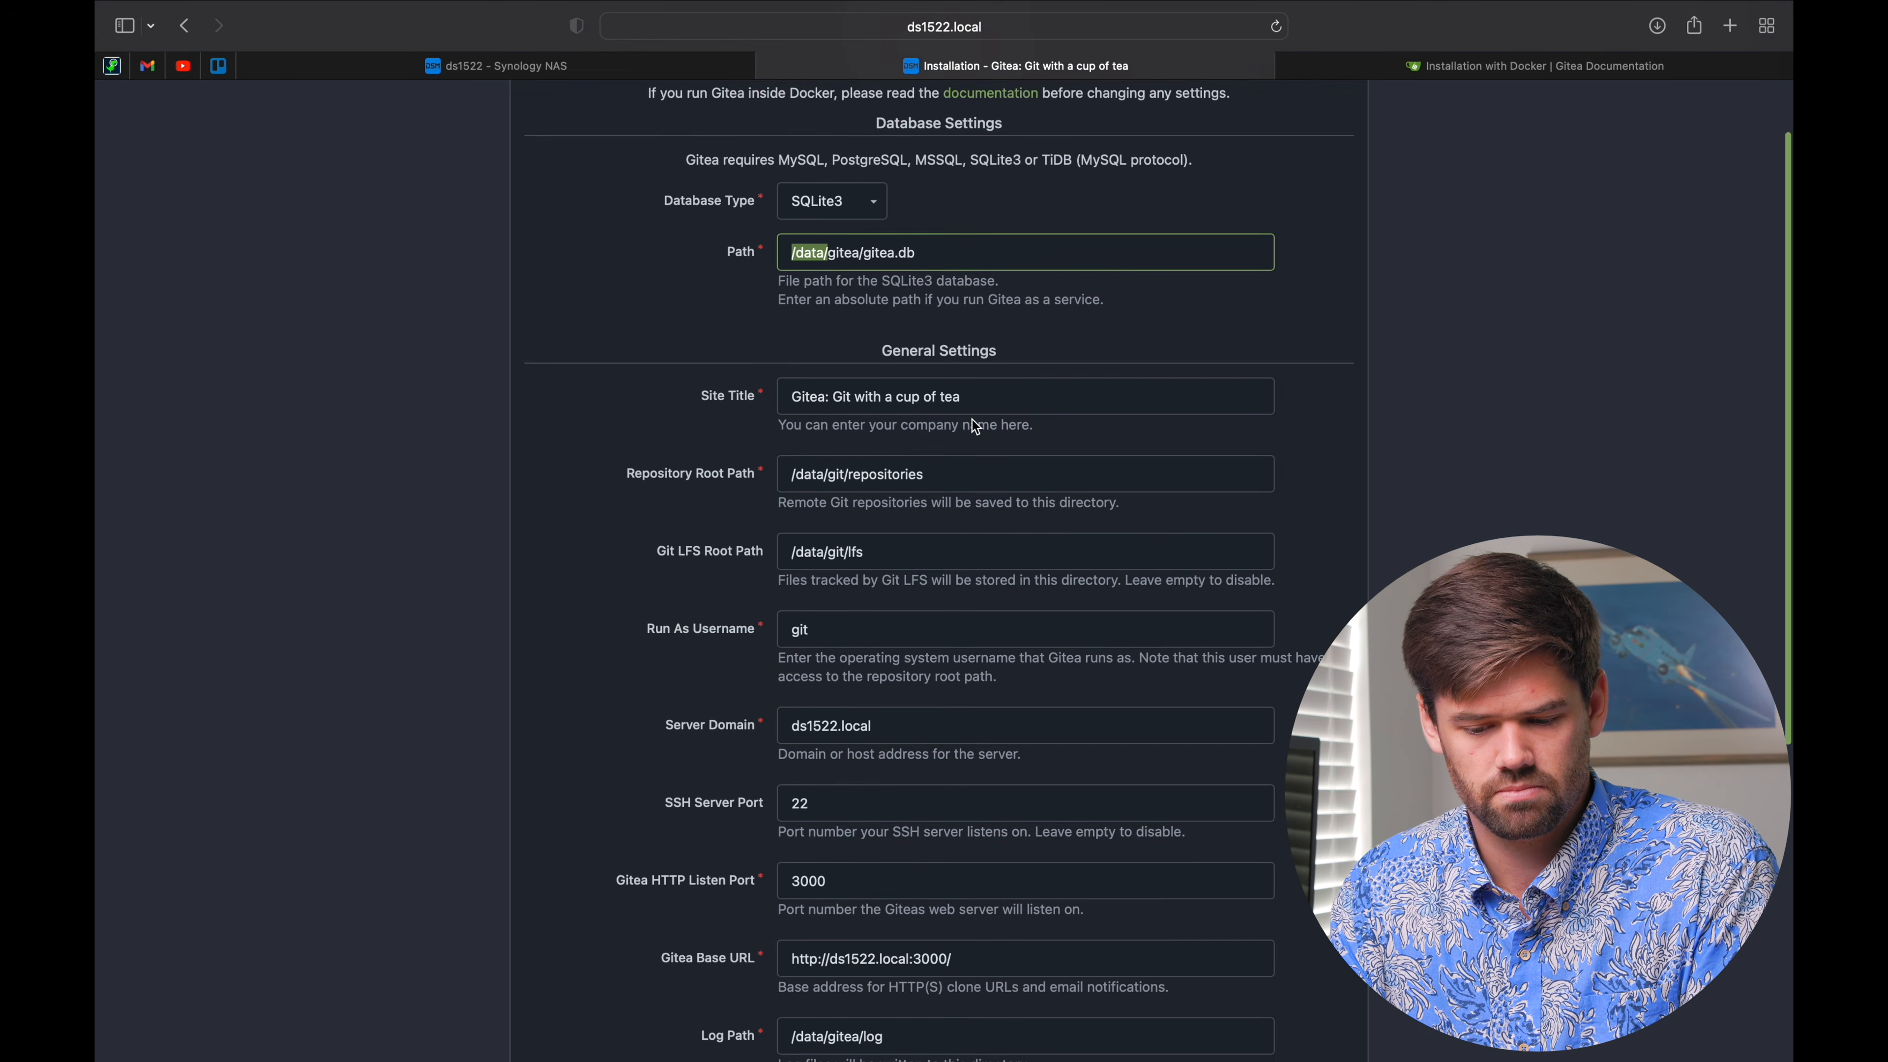
pyautogui.tripleClick(997, 395)
pyautogui.write('SpaceRex Tutor')
# Step: Review the /data/ repository root path and set the SSH server port to 222
pyautogui.scroll(-1, 914, 540)
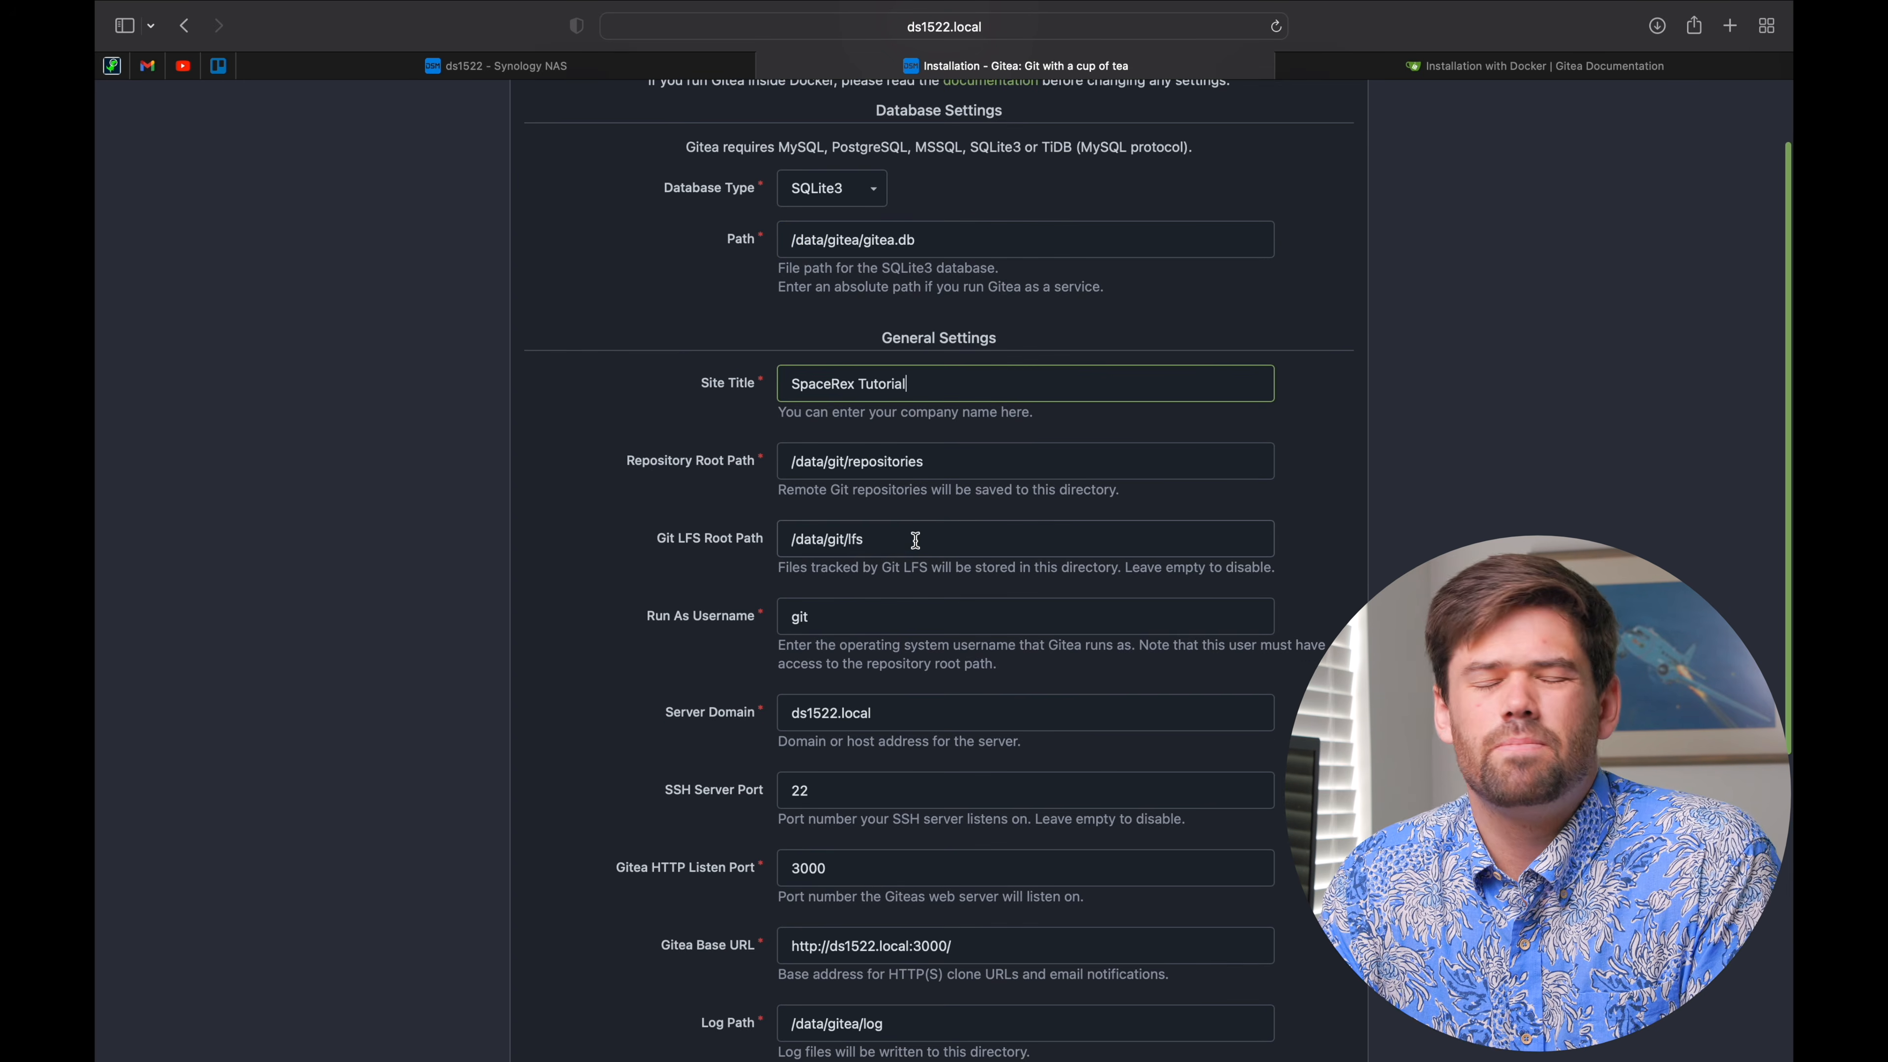
pyautogui.scroll(-2, 915, 539)
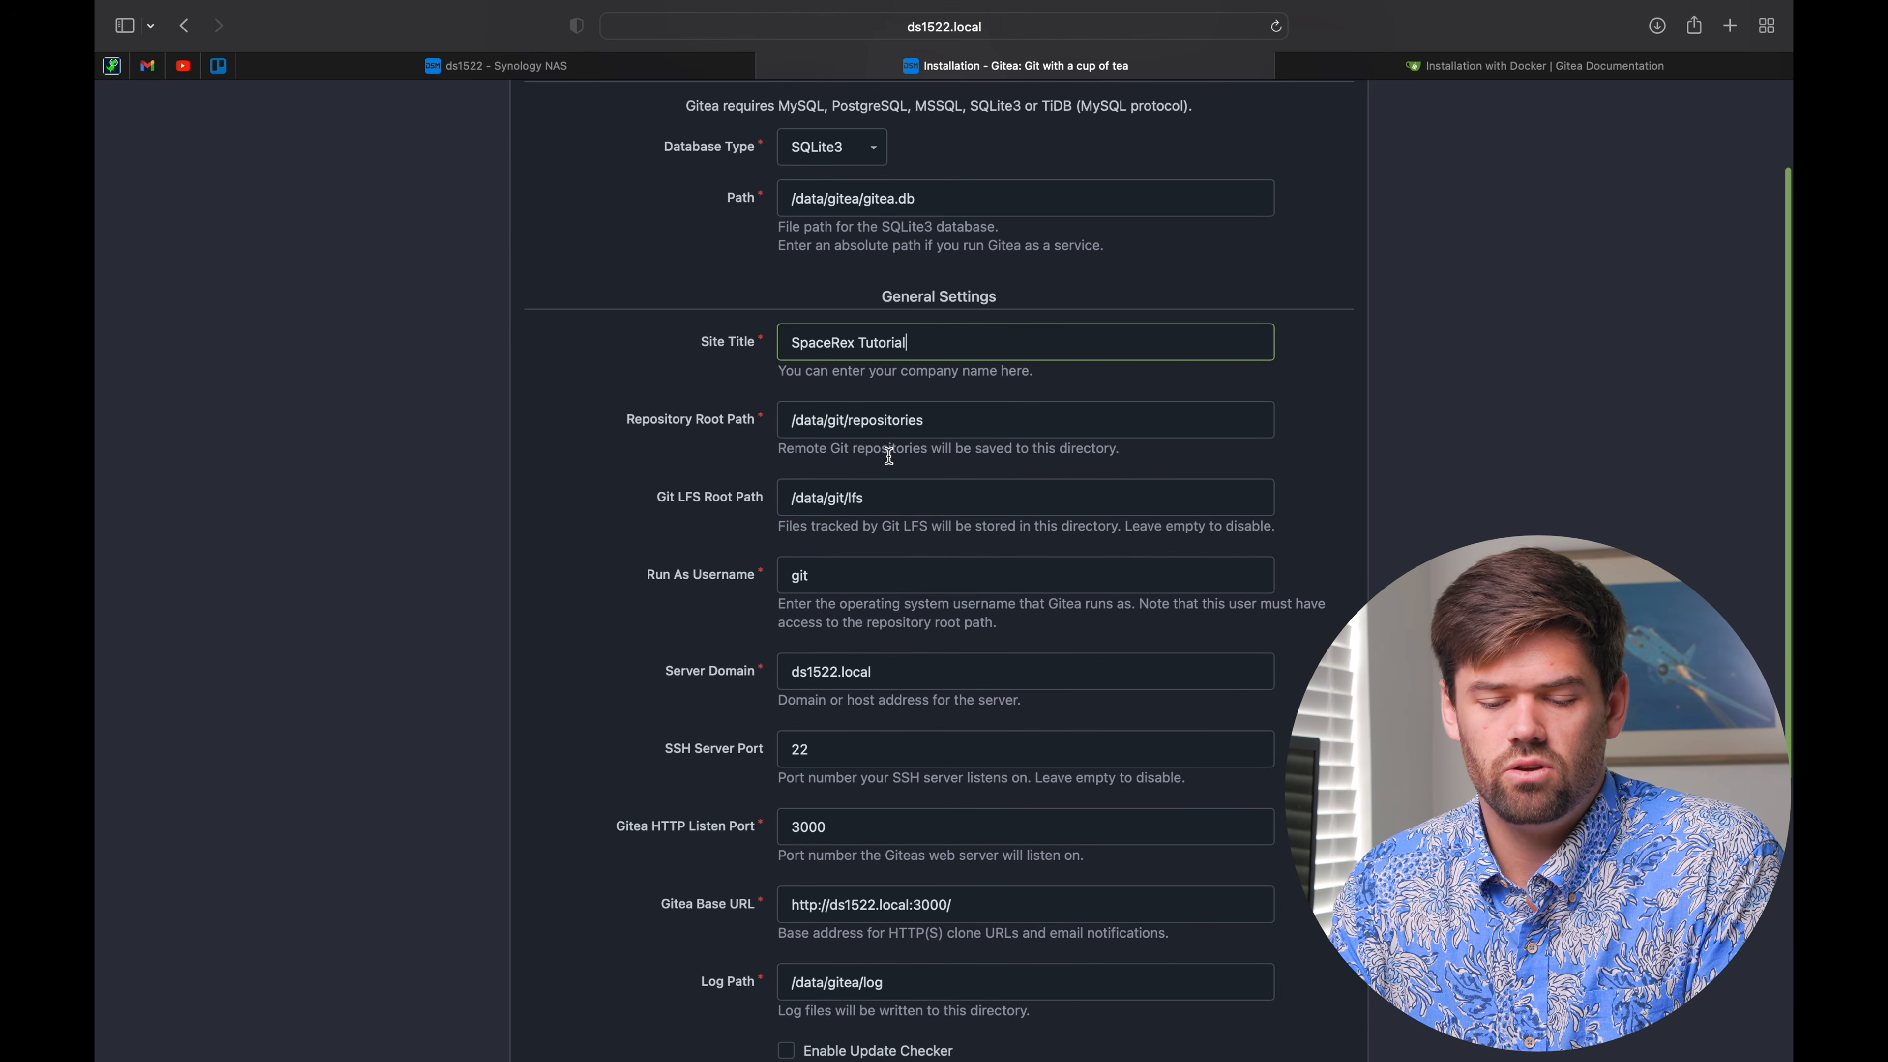
pyautogui.scroll(-3, 889, 455)
pyautogui.click(825, 363)
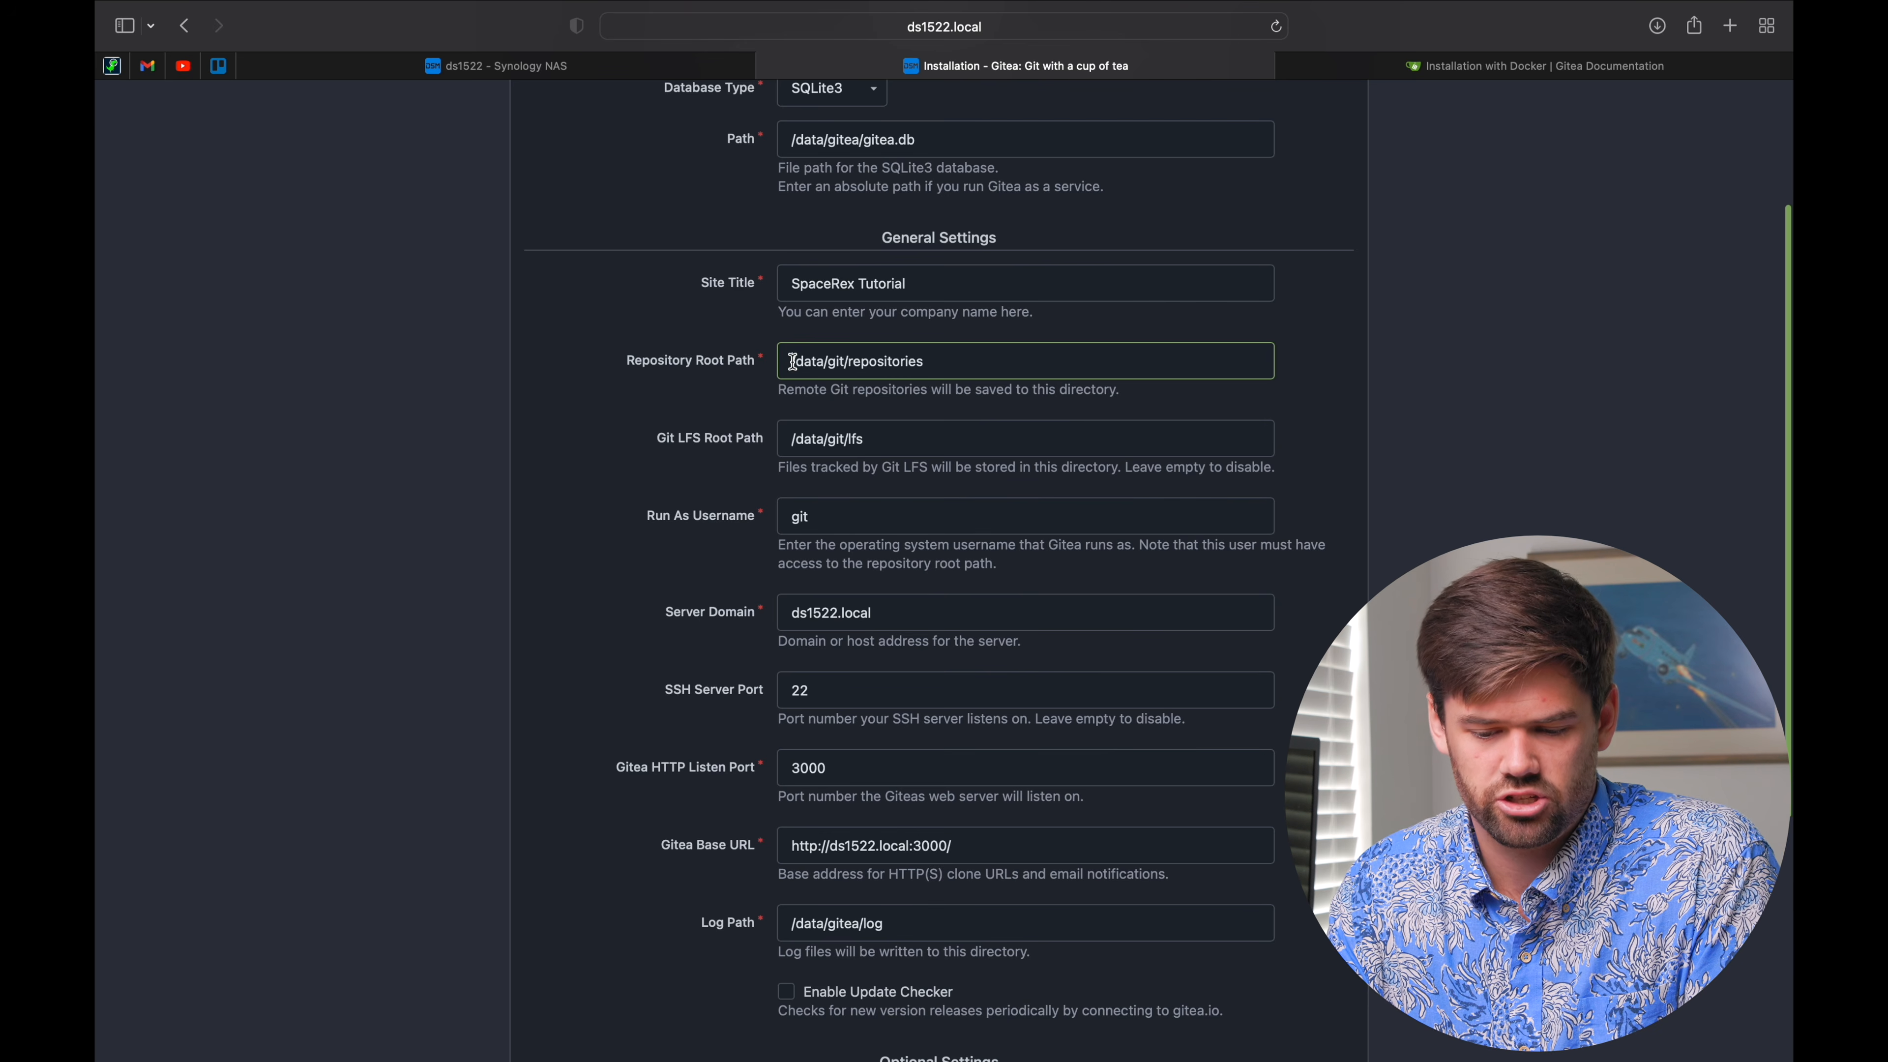
pyautogui.moveTo(793, 362); pyautogui.dragTo(833, 360)
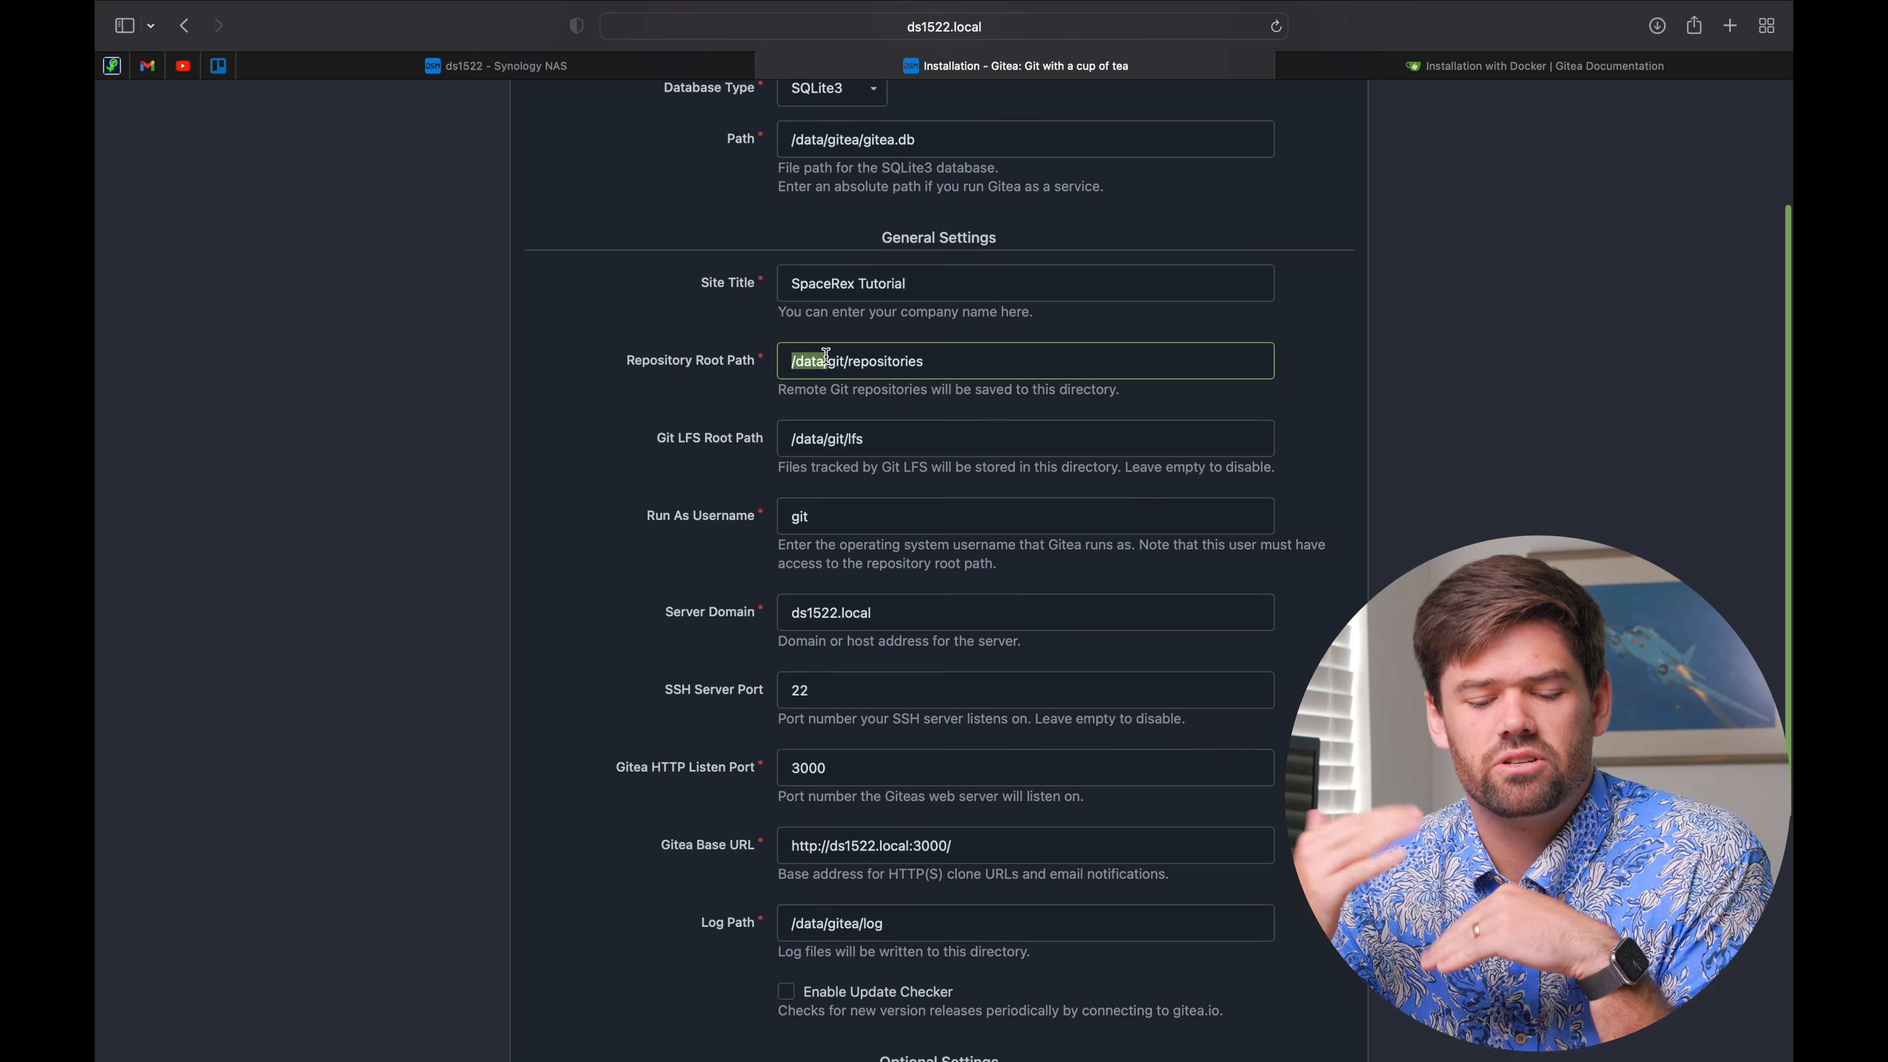
pyautogui.scroll(-3, 824, 357)
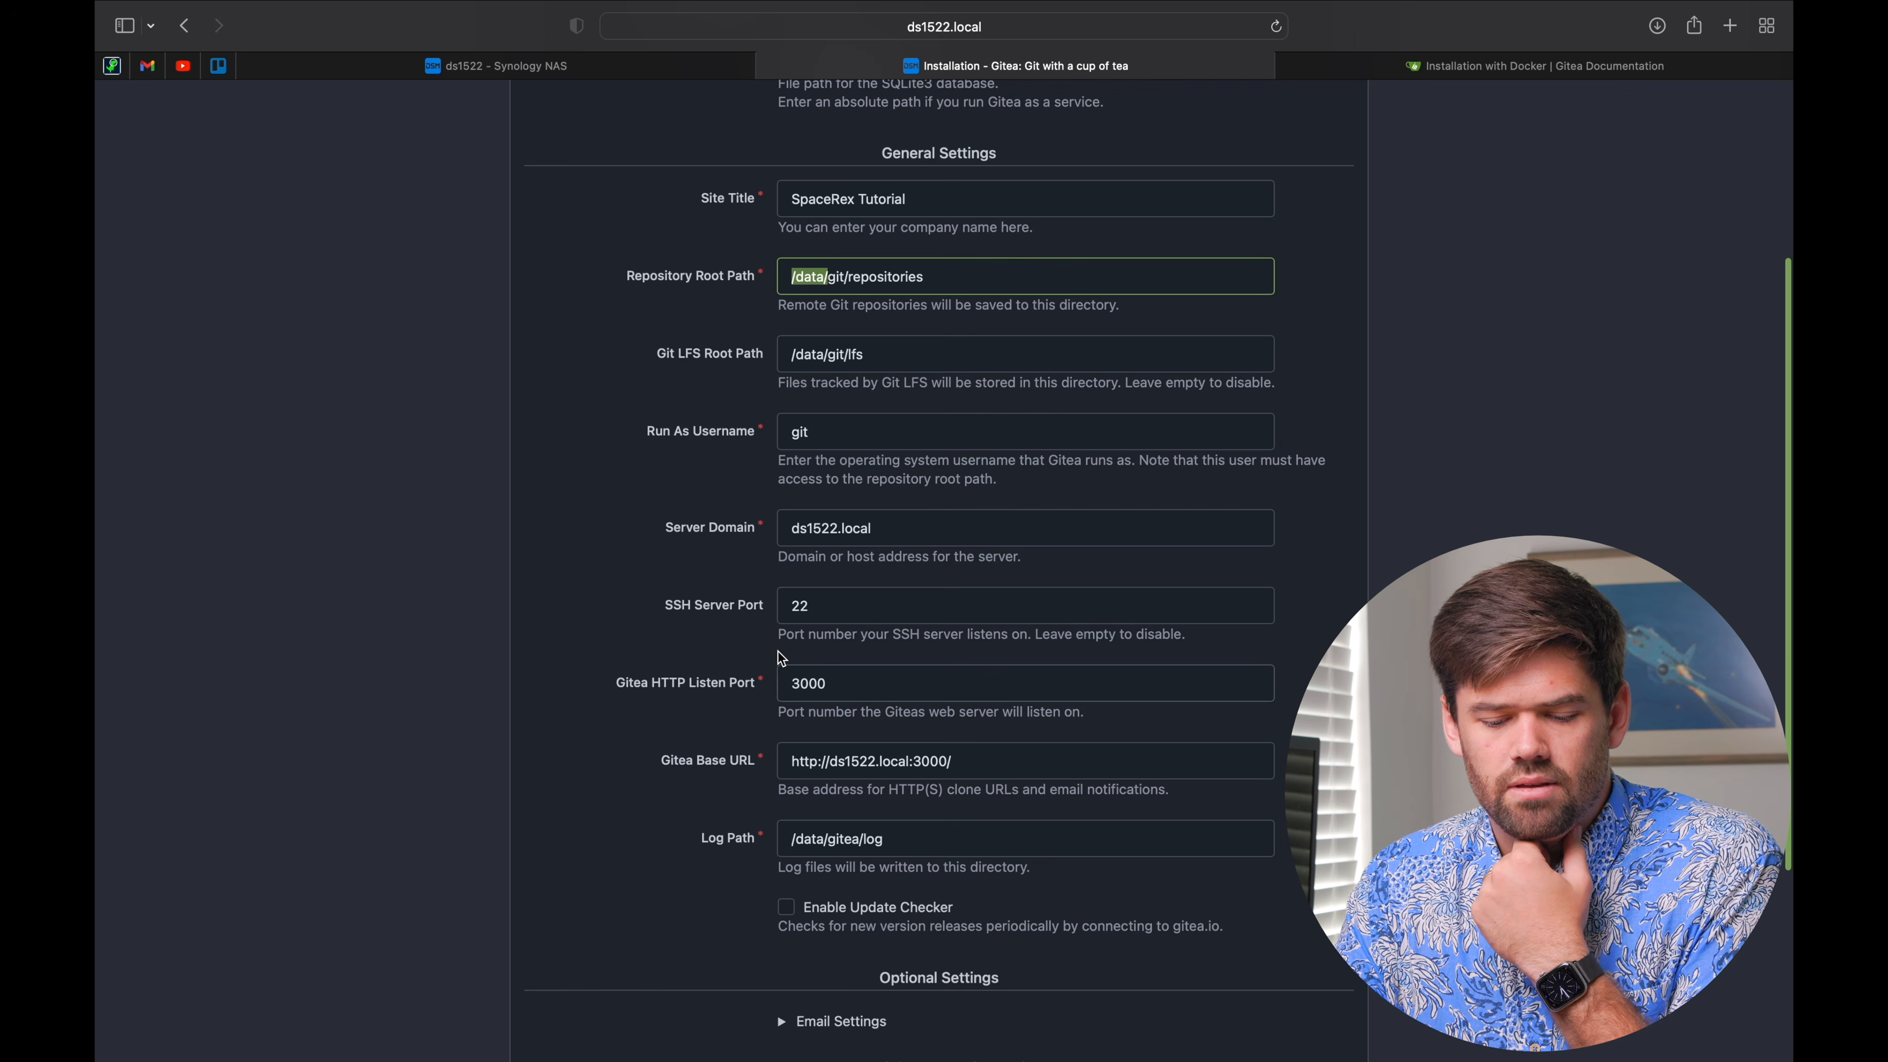
pyautogui.click(845, 607)
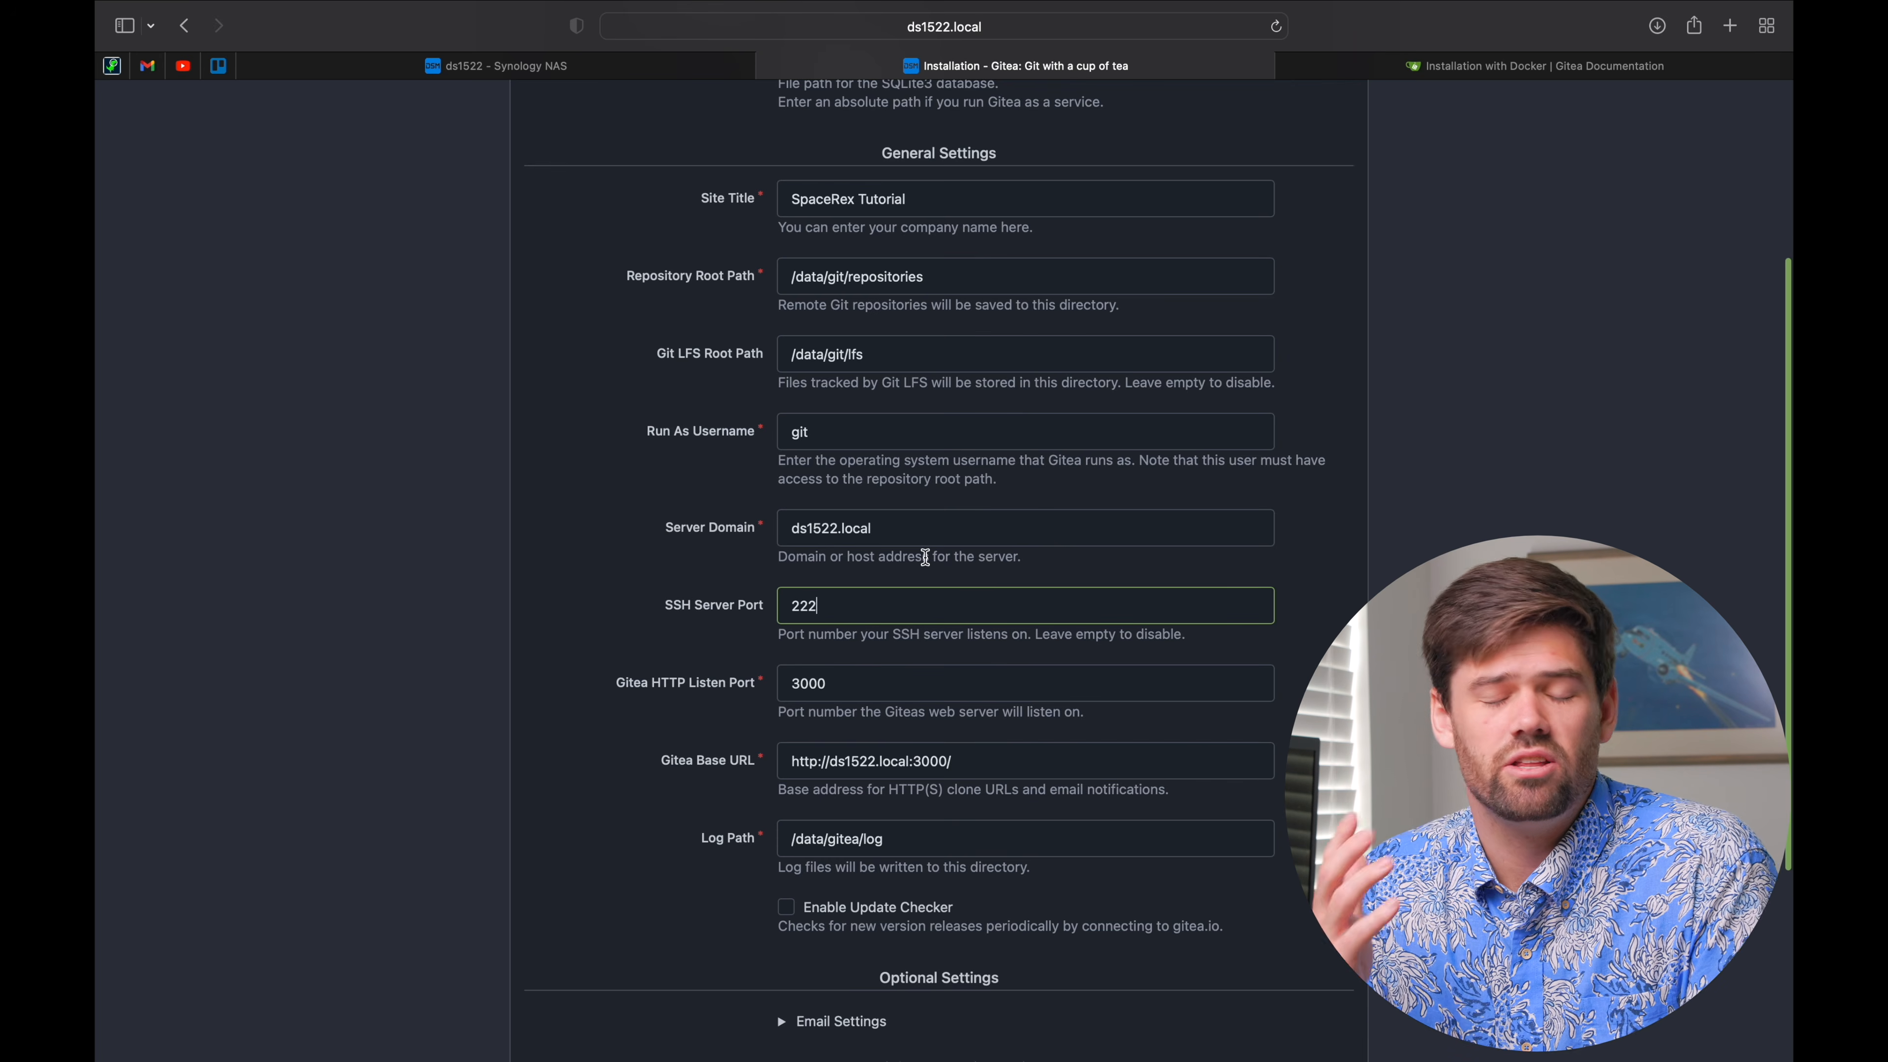
# Step: Confirm the host SSH port in the Gitea Docker docs, then return to the install form
pyautogui.scroll(-1, 925, 557)
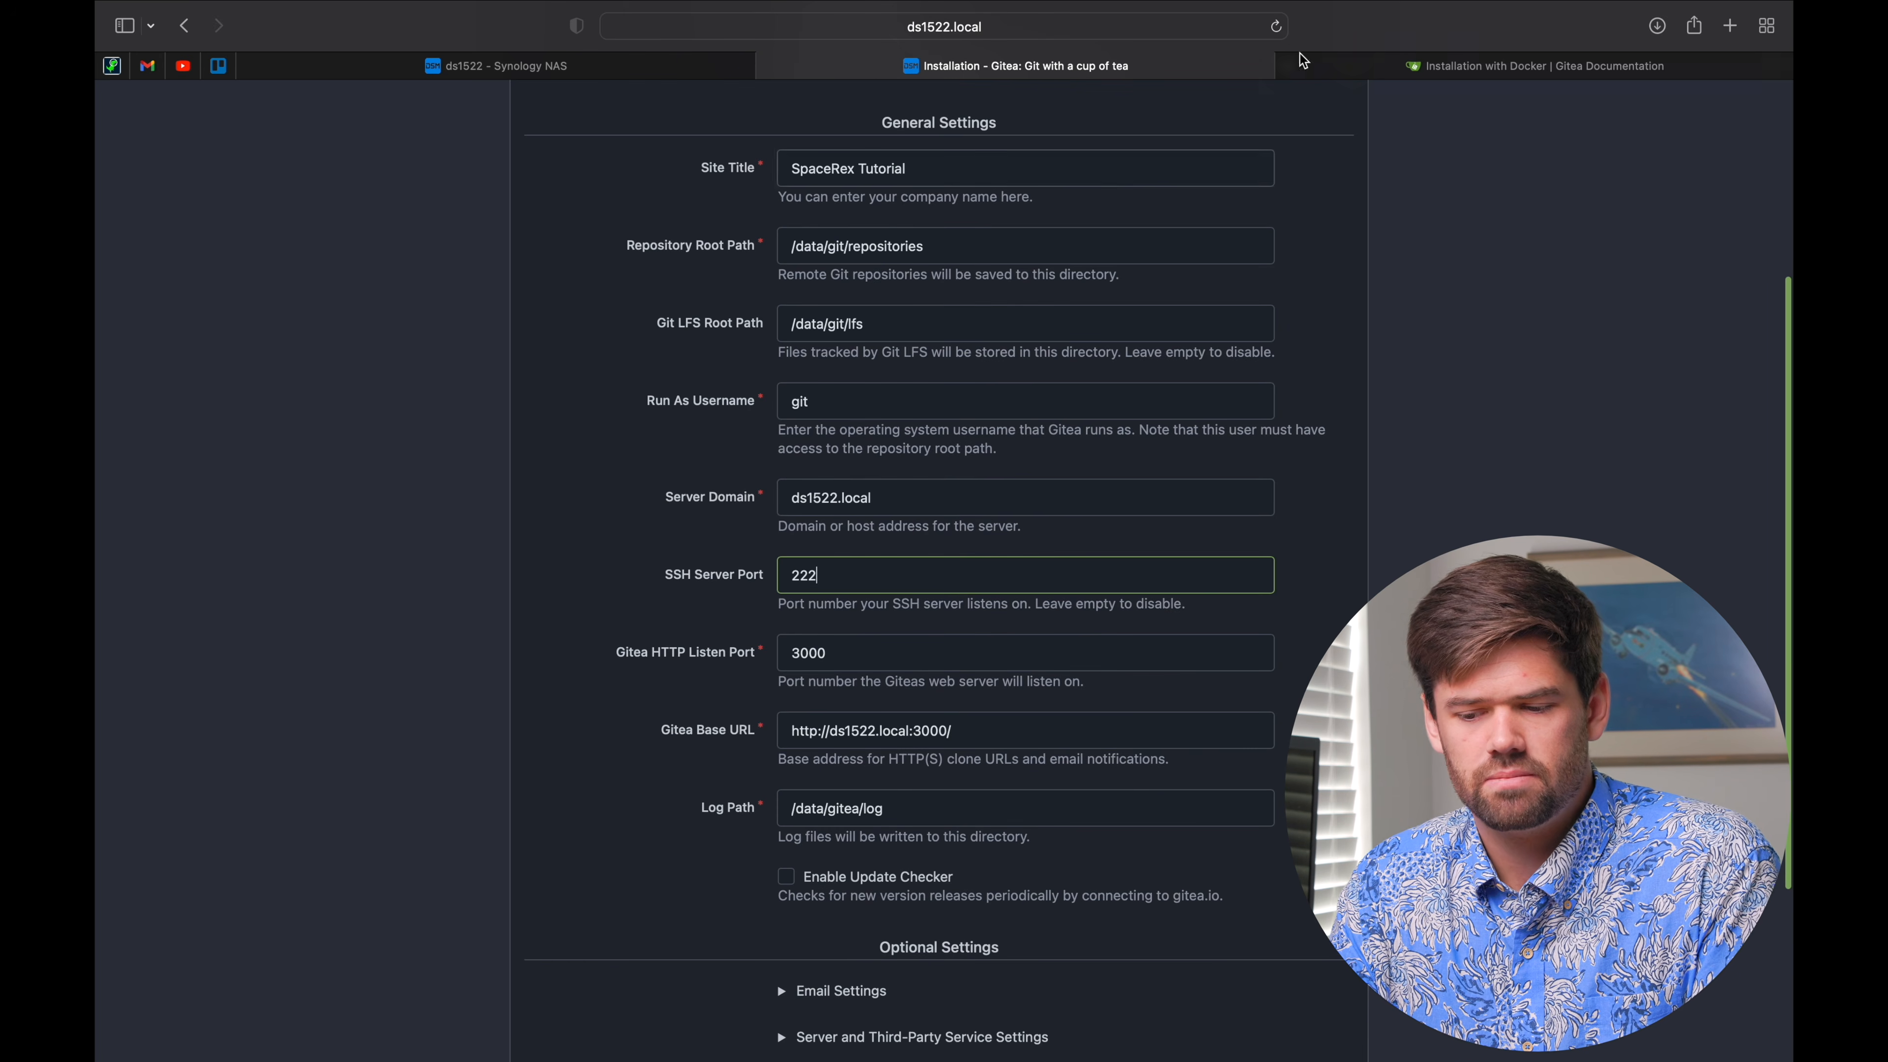
pyautogui.click(1575, 66)
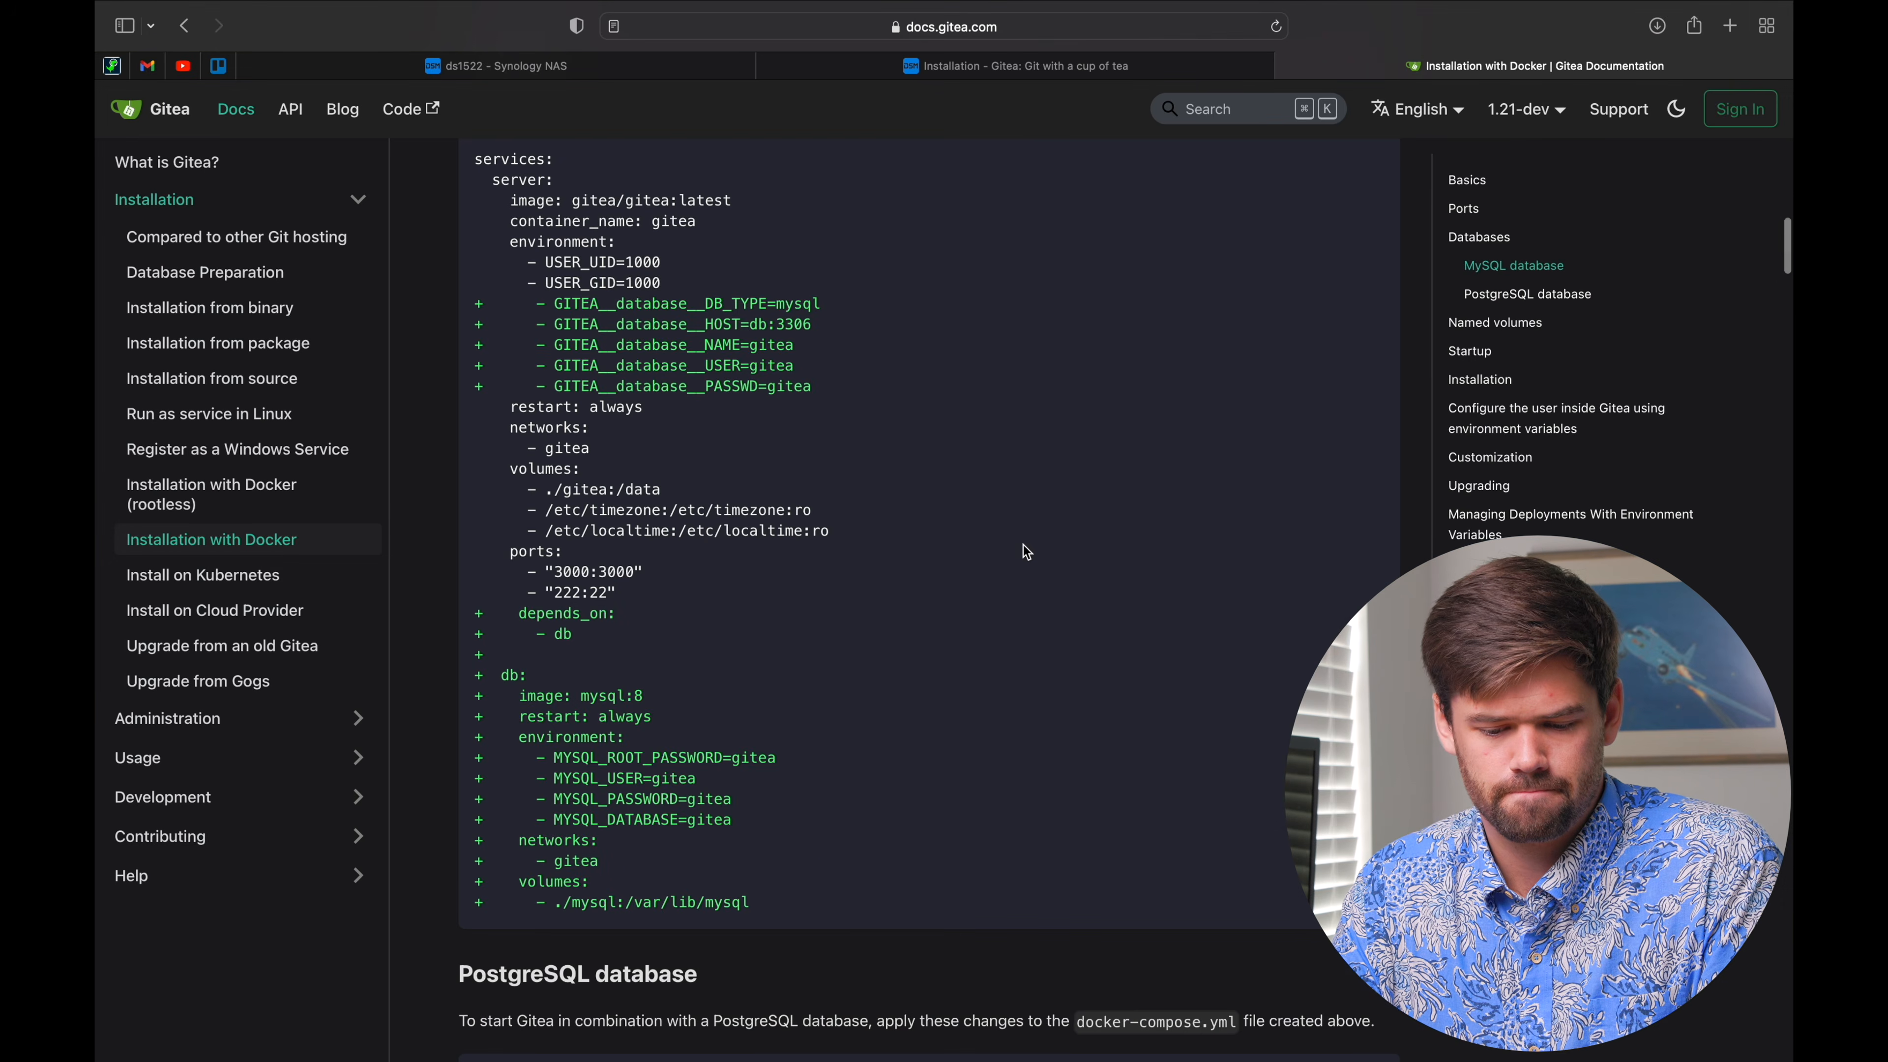
pyautogui.scroll(-5, 1027, 551)
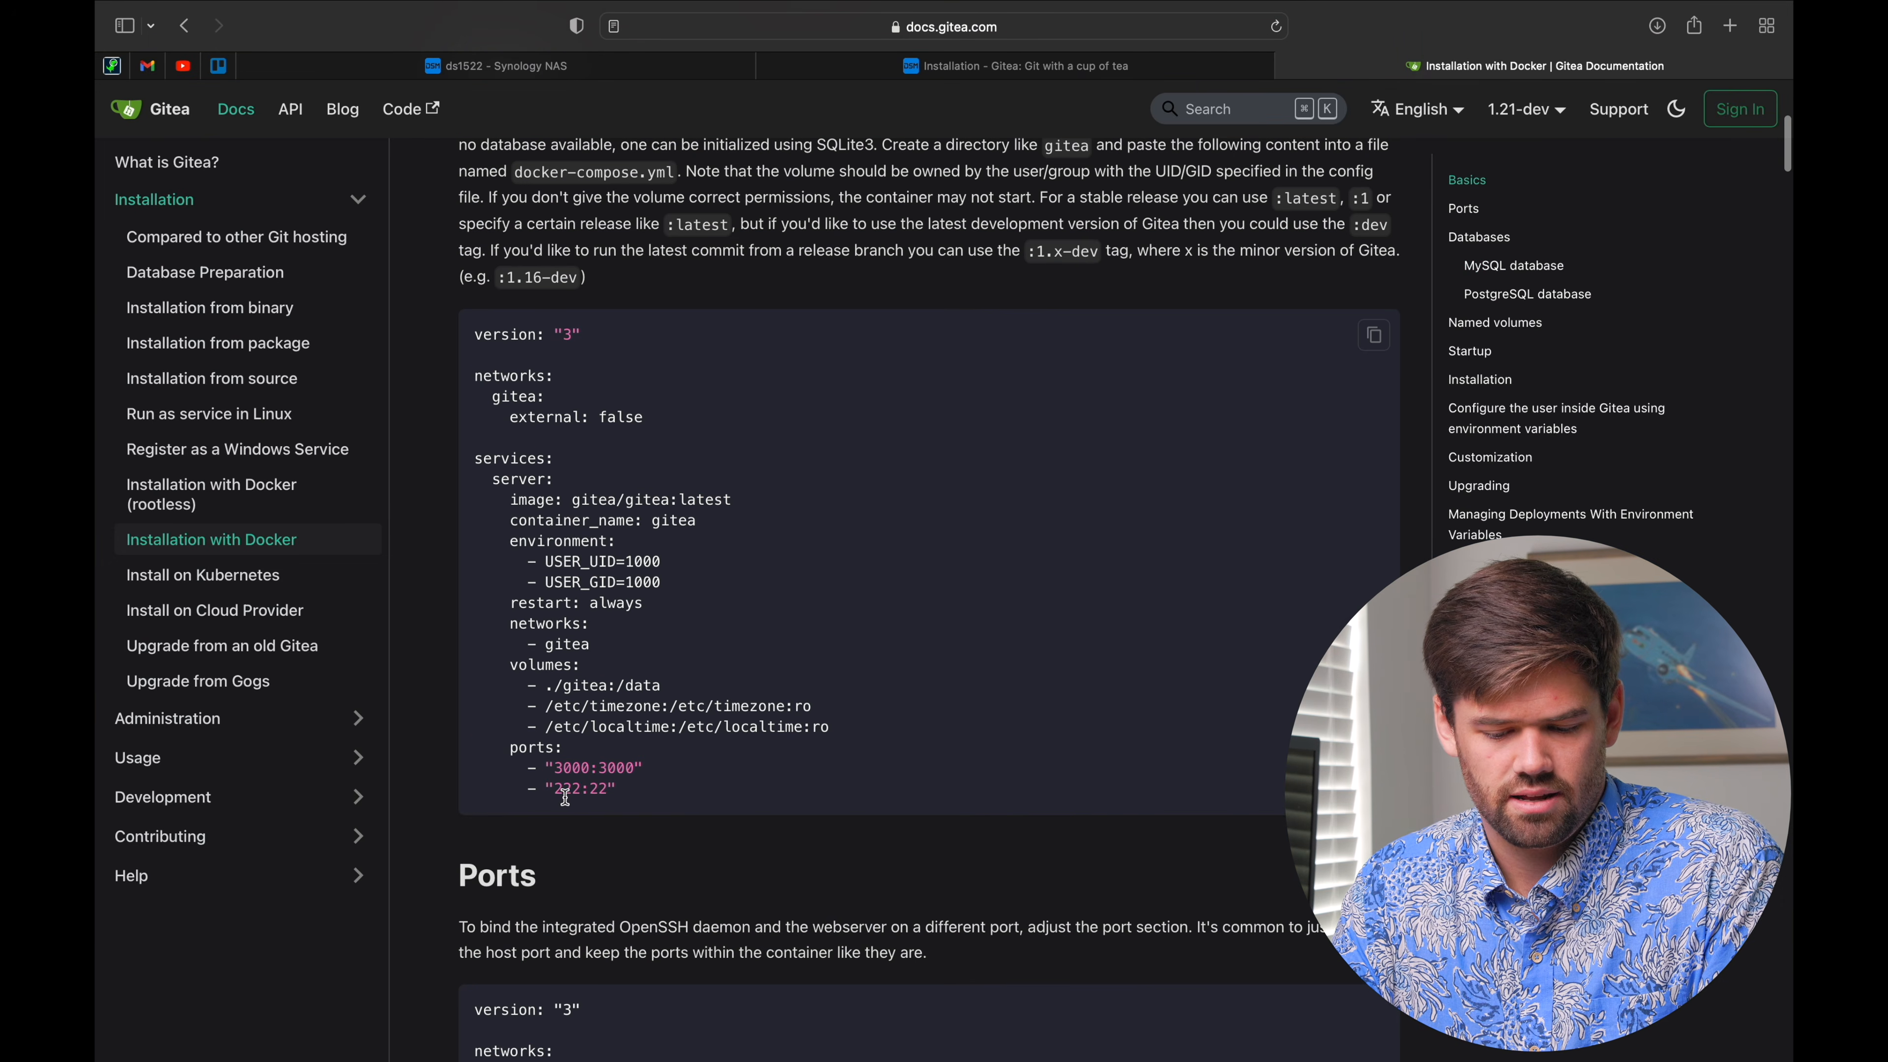
pyautogui.moveTo(579, 792); pyautogui.dragTo(559, 789)
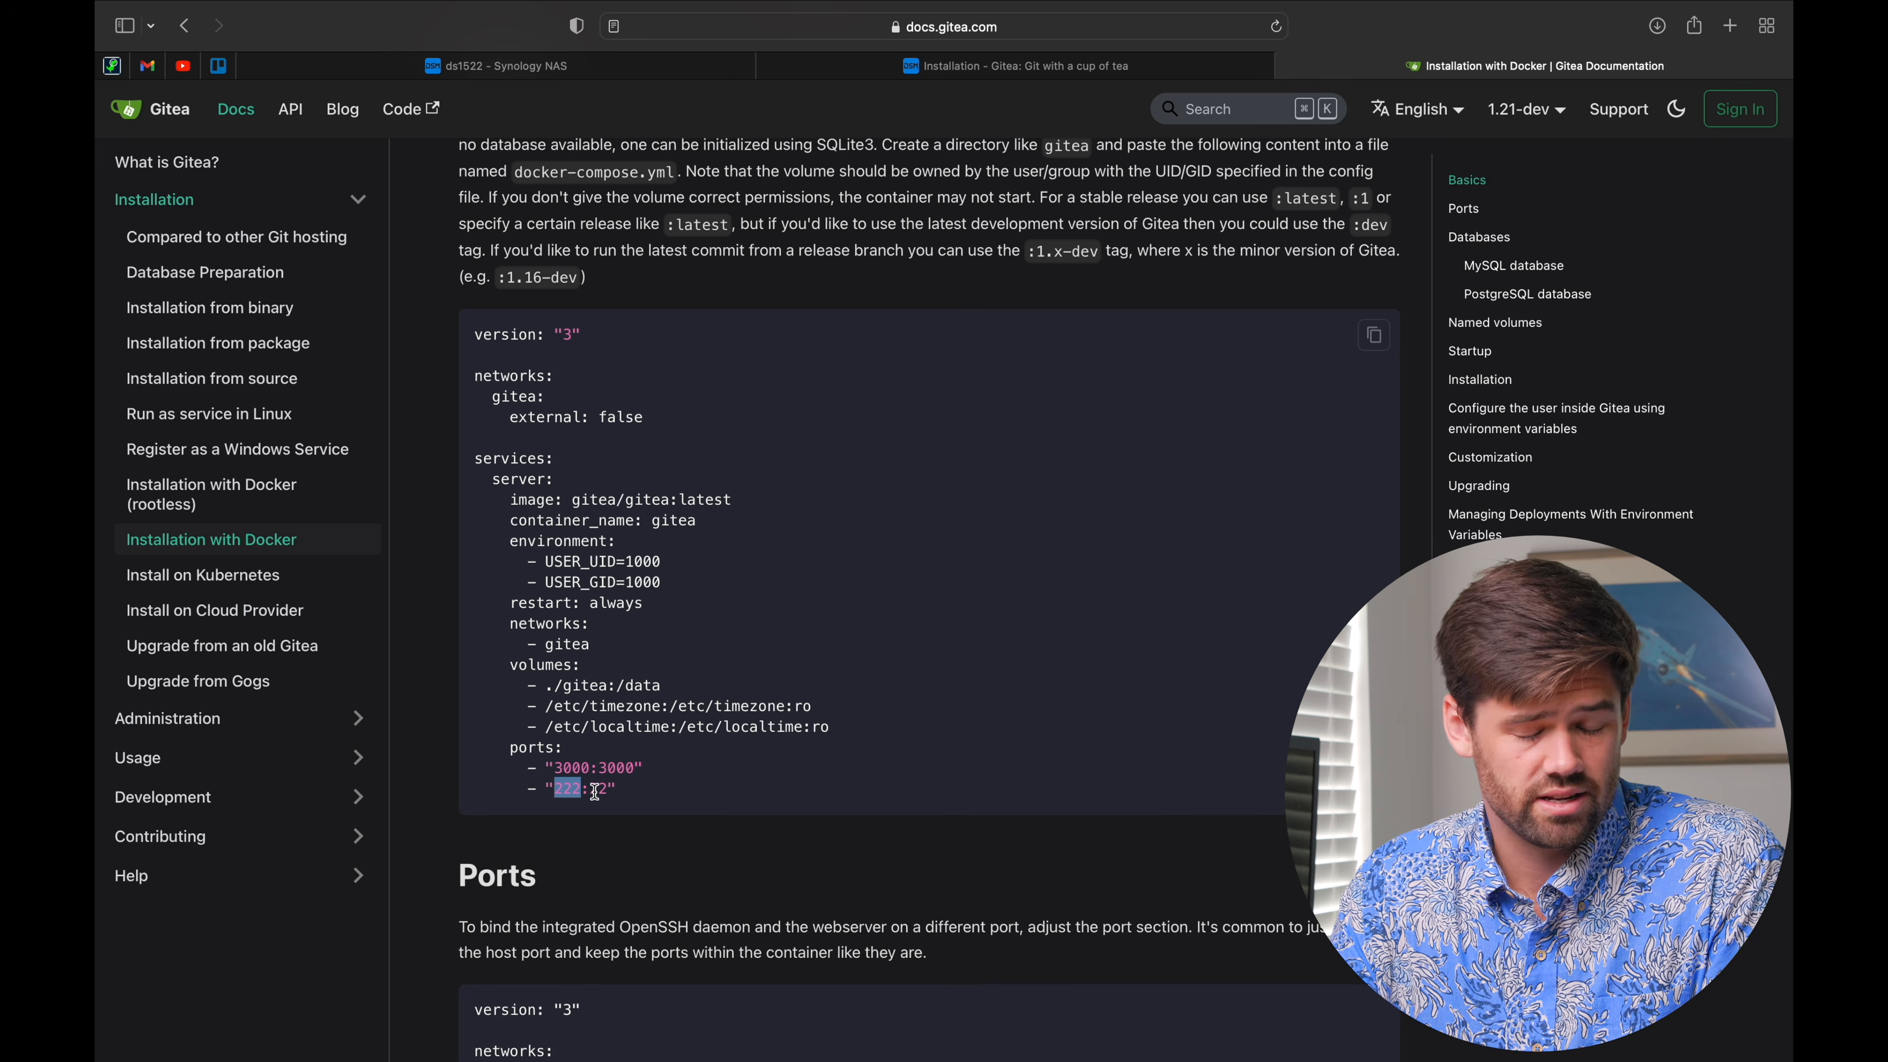
pyautogui.click(984, 65)
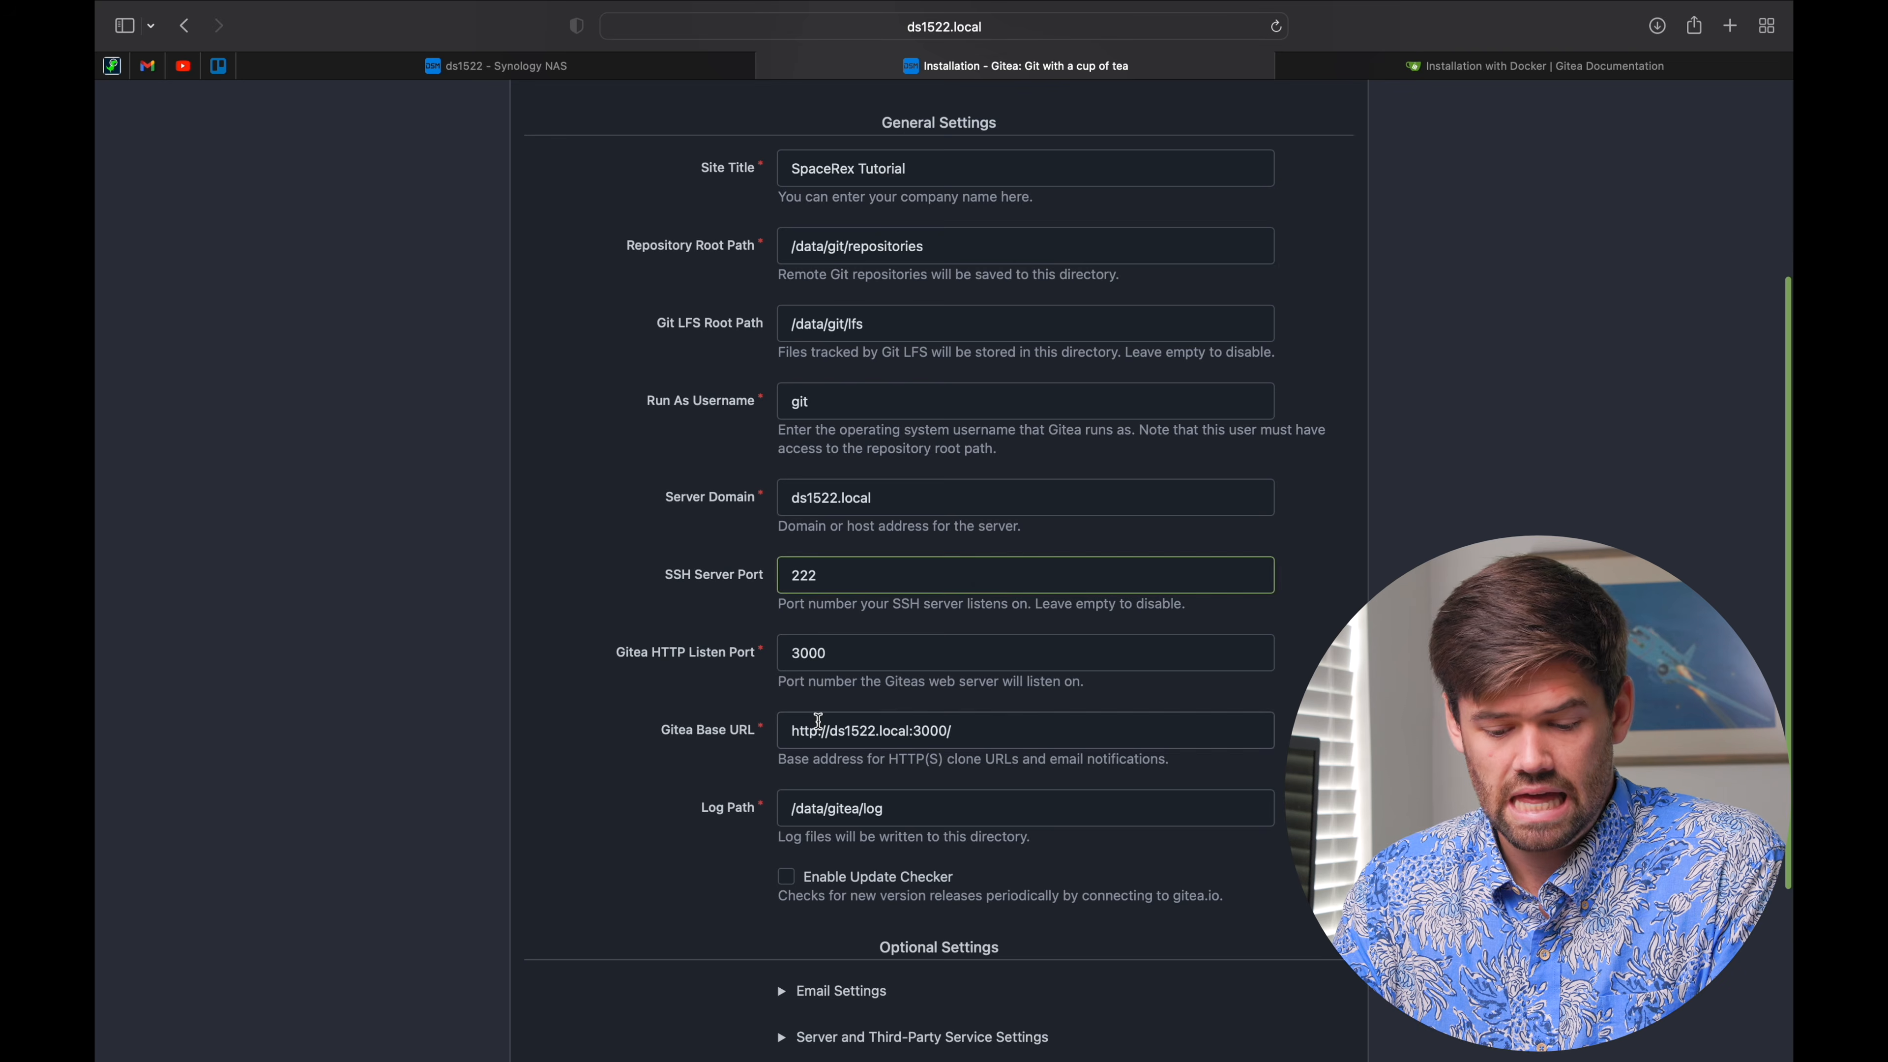
pyautogui.scroll(-3, 818, 719)
pyautogui.scroll(-2, 819, 719)
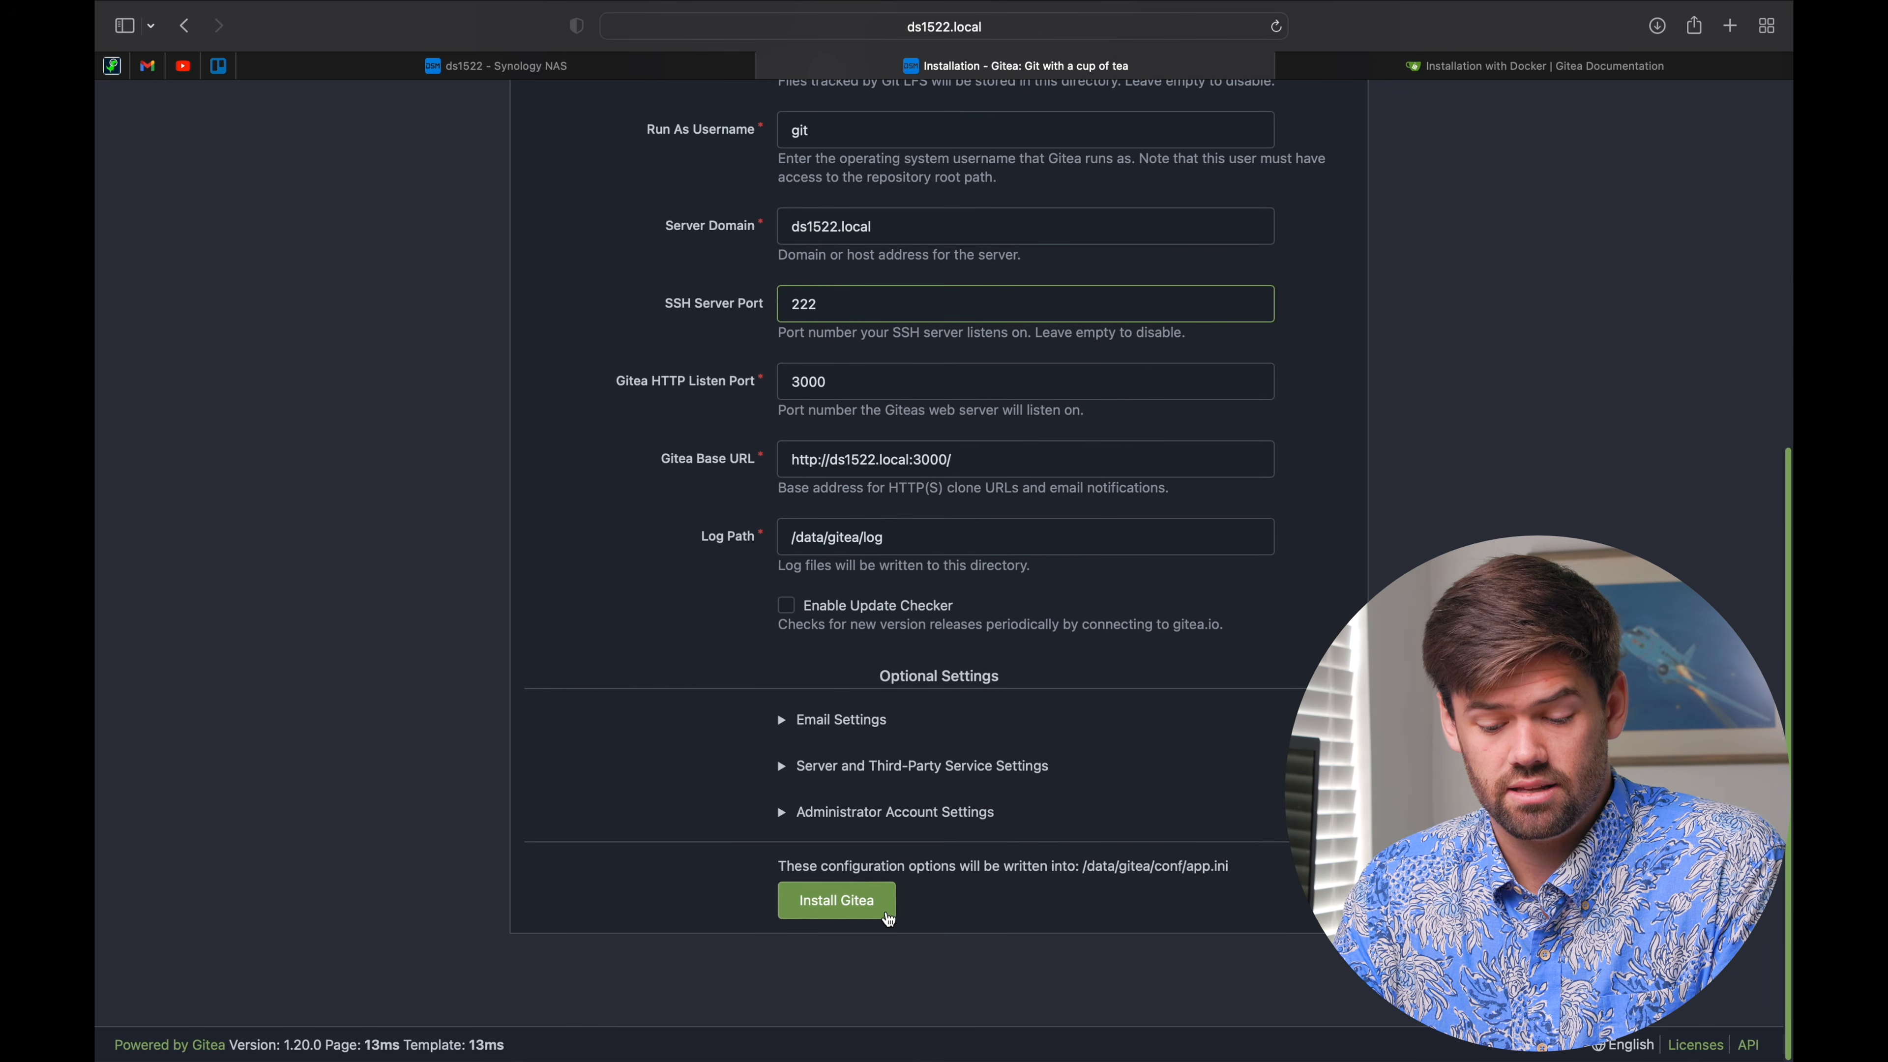
# Step: Install Gitea and register the first user with a username, e-mail and password
pyautogui.click(836, 901)
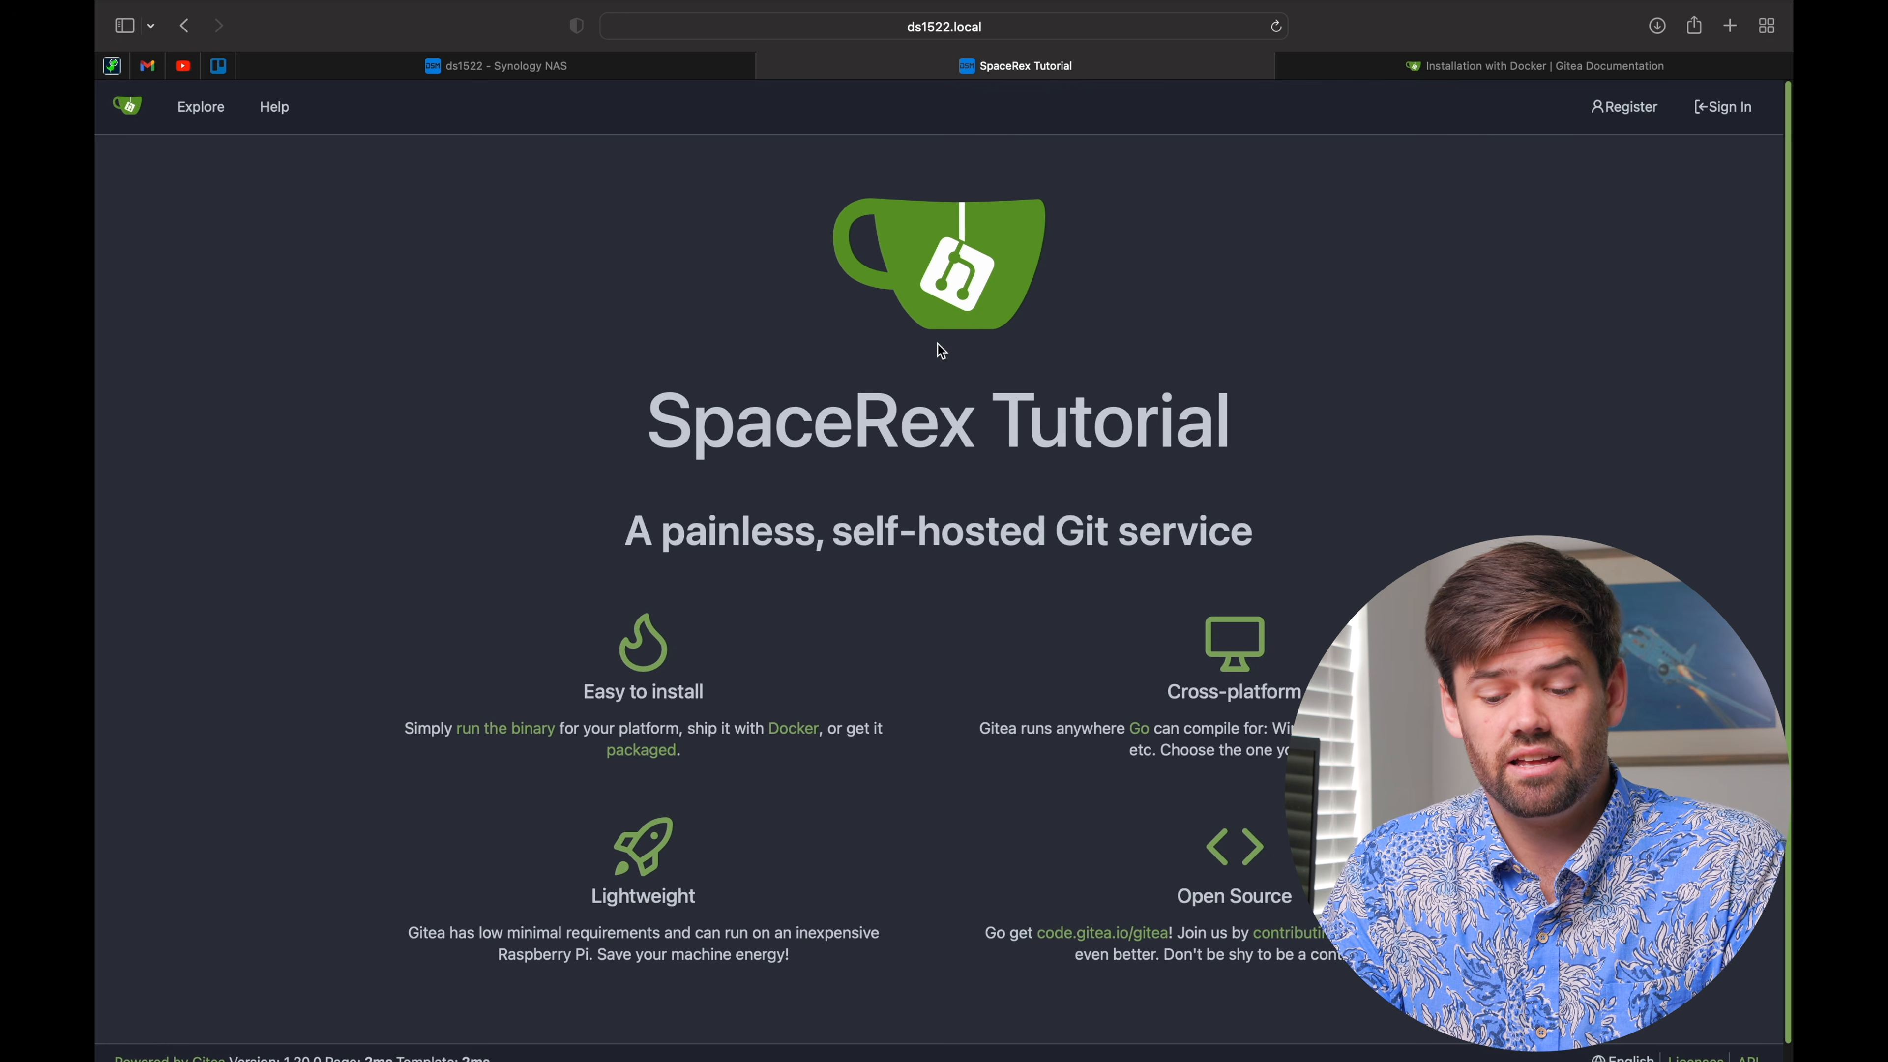
pyautogui.click(1644, 109)
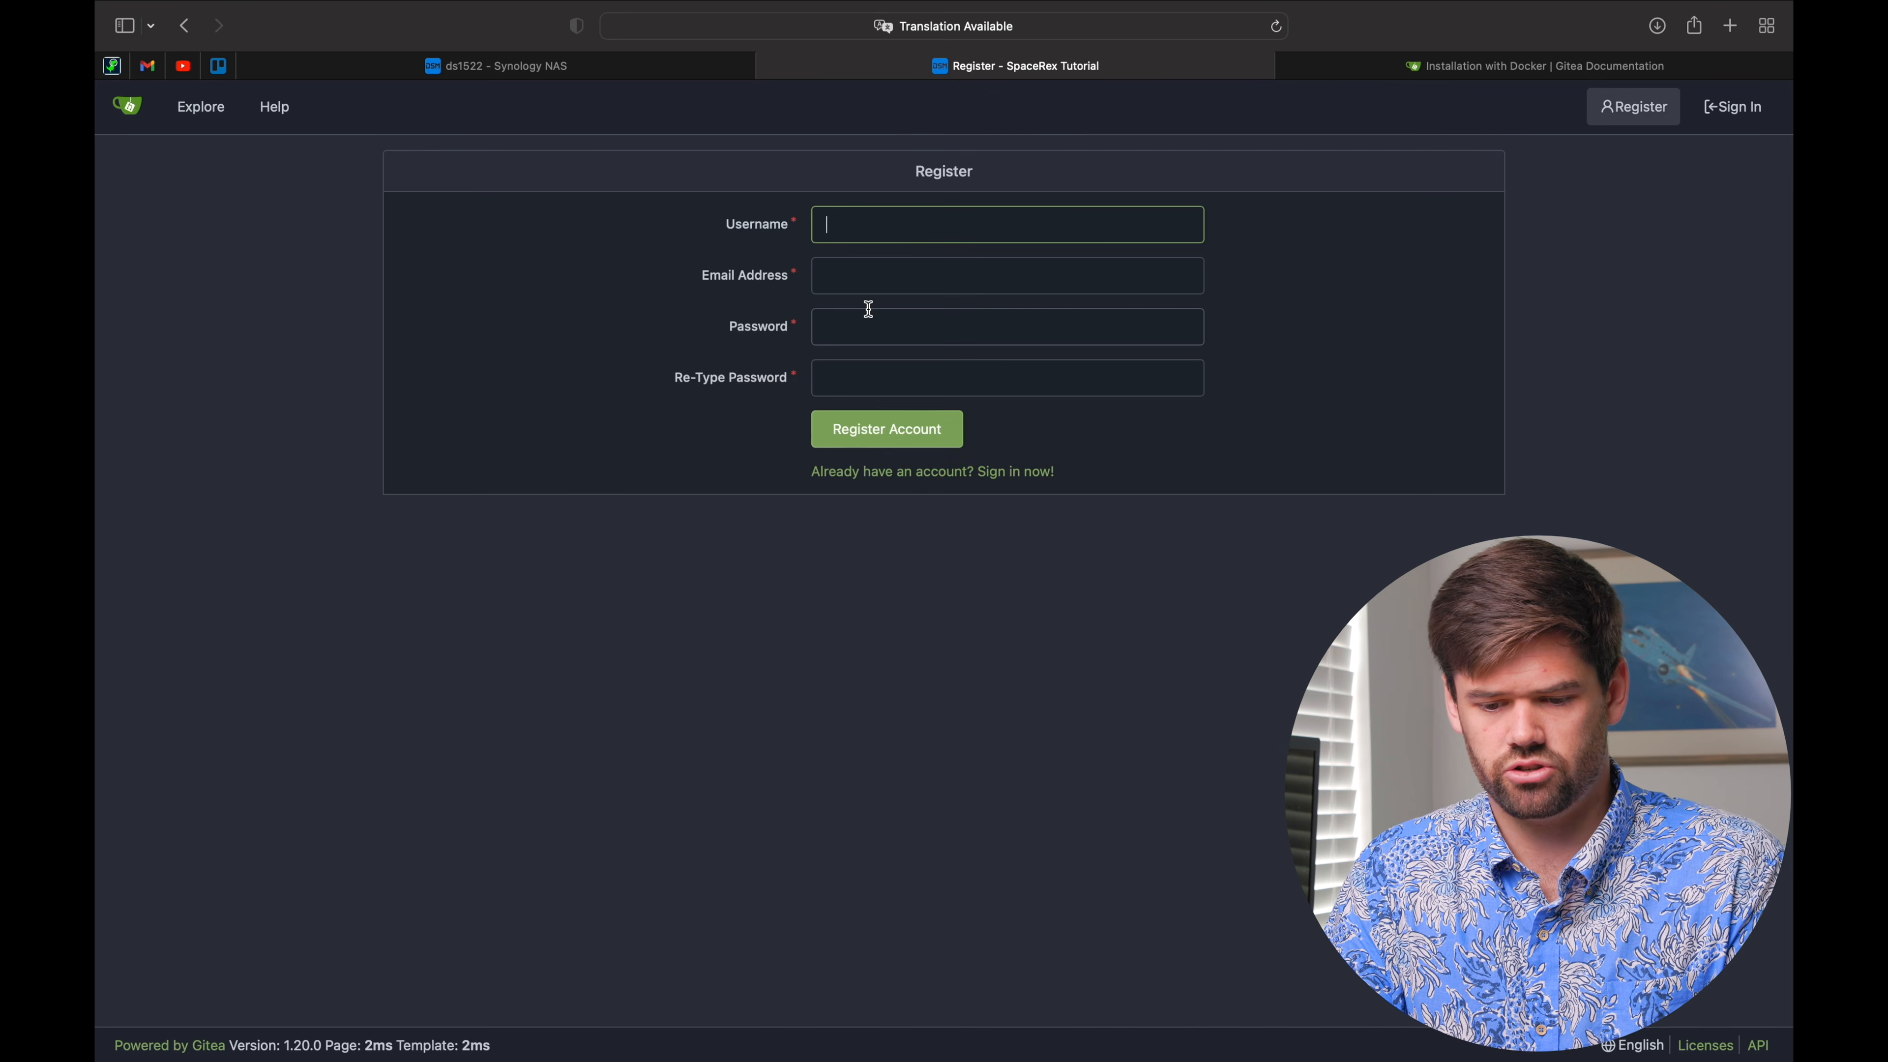
pyautogui.write('will')
pyautogui.press('Tab')
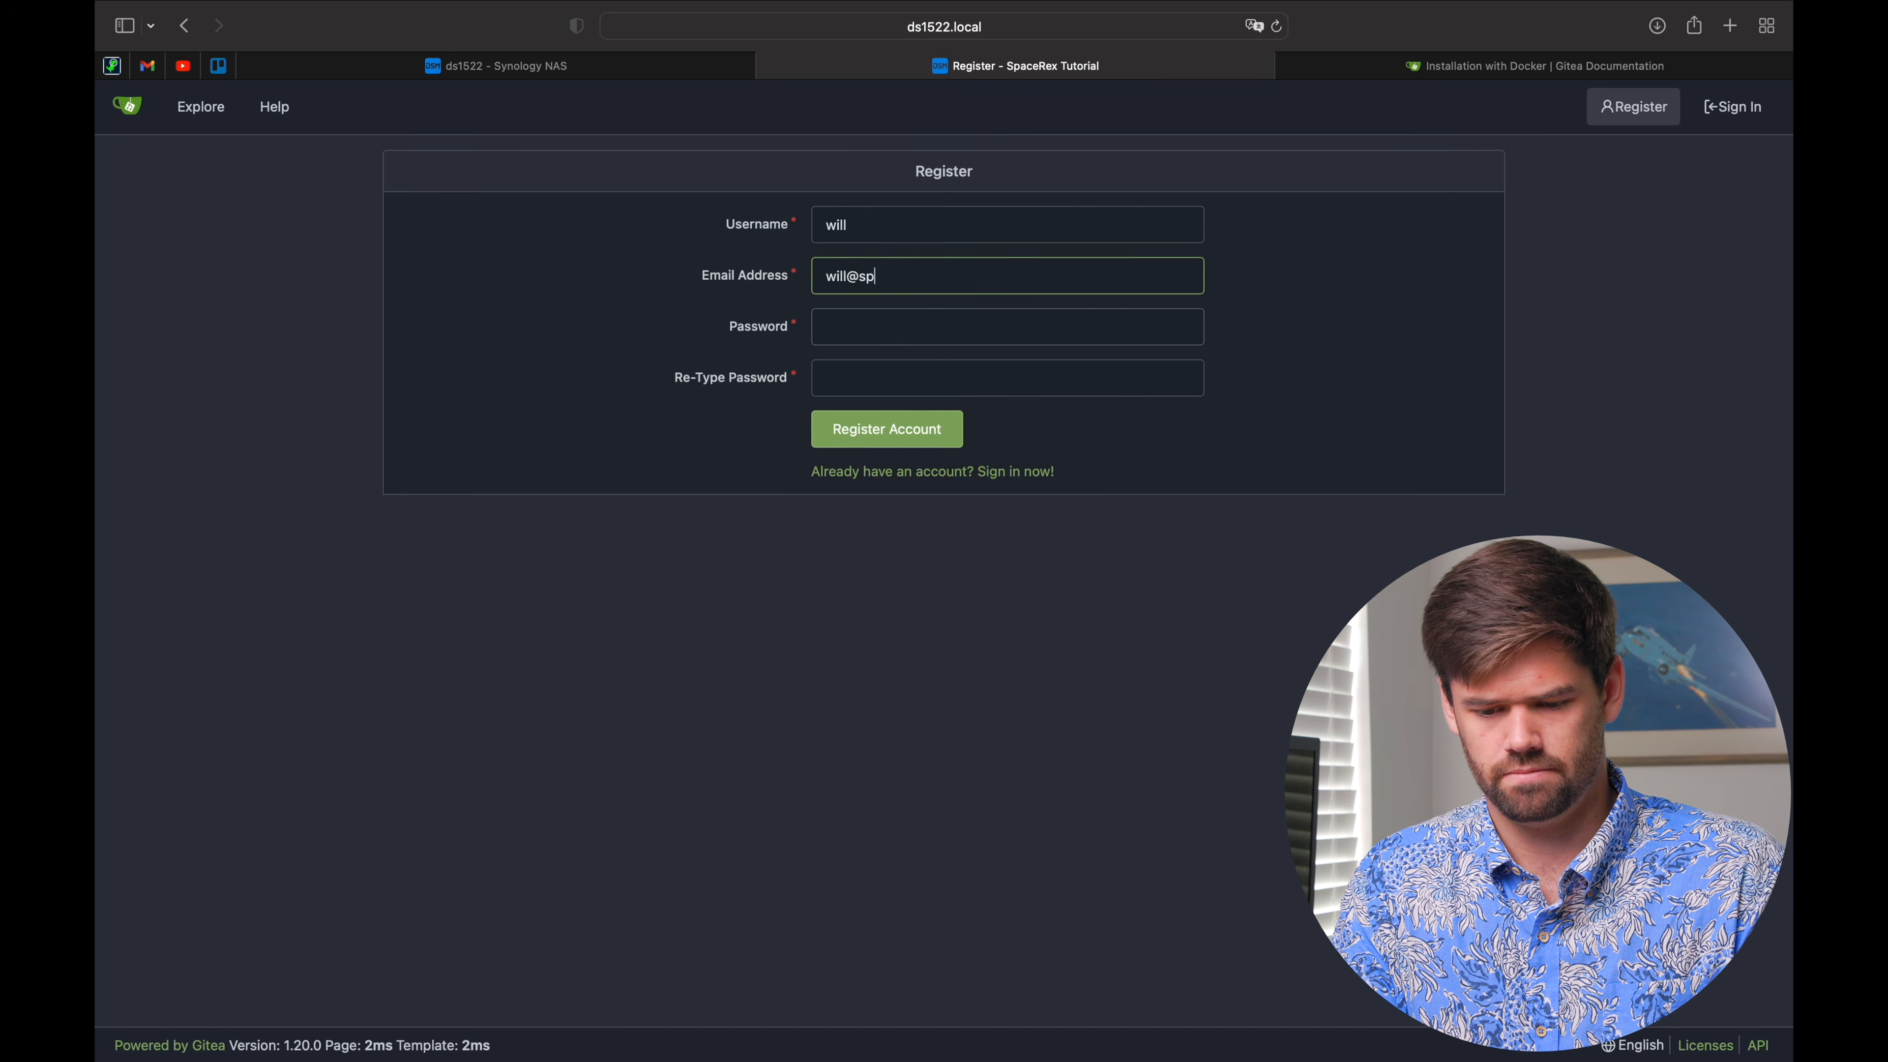
pyautogui.press('Tab')
pyautogui.write('p•••••••')
pyautogui.press('Tab')
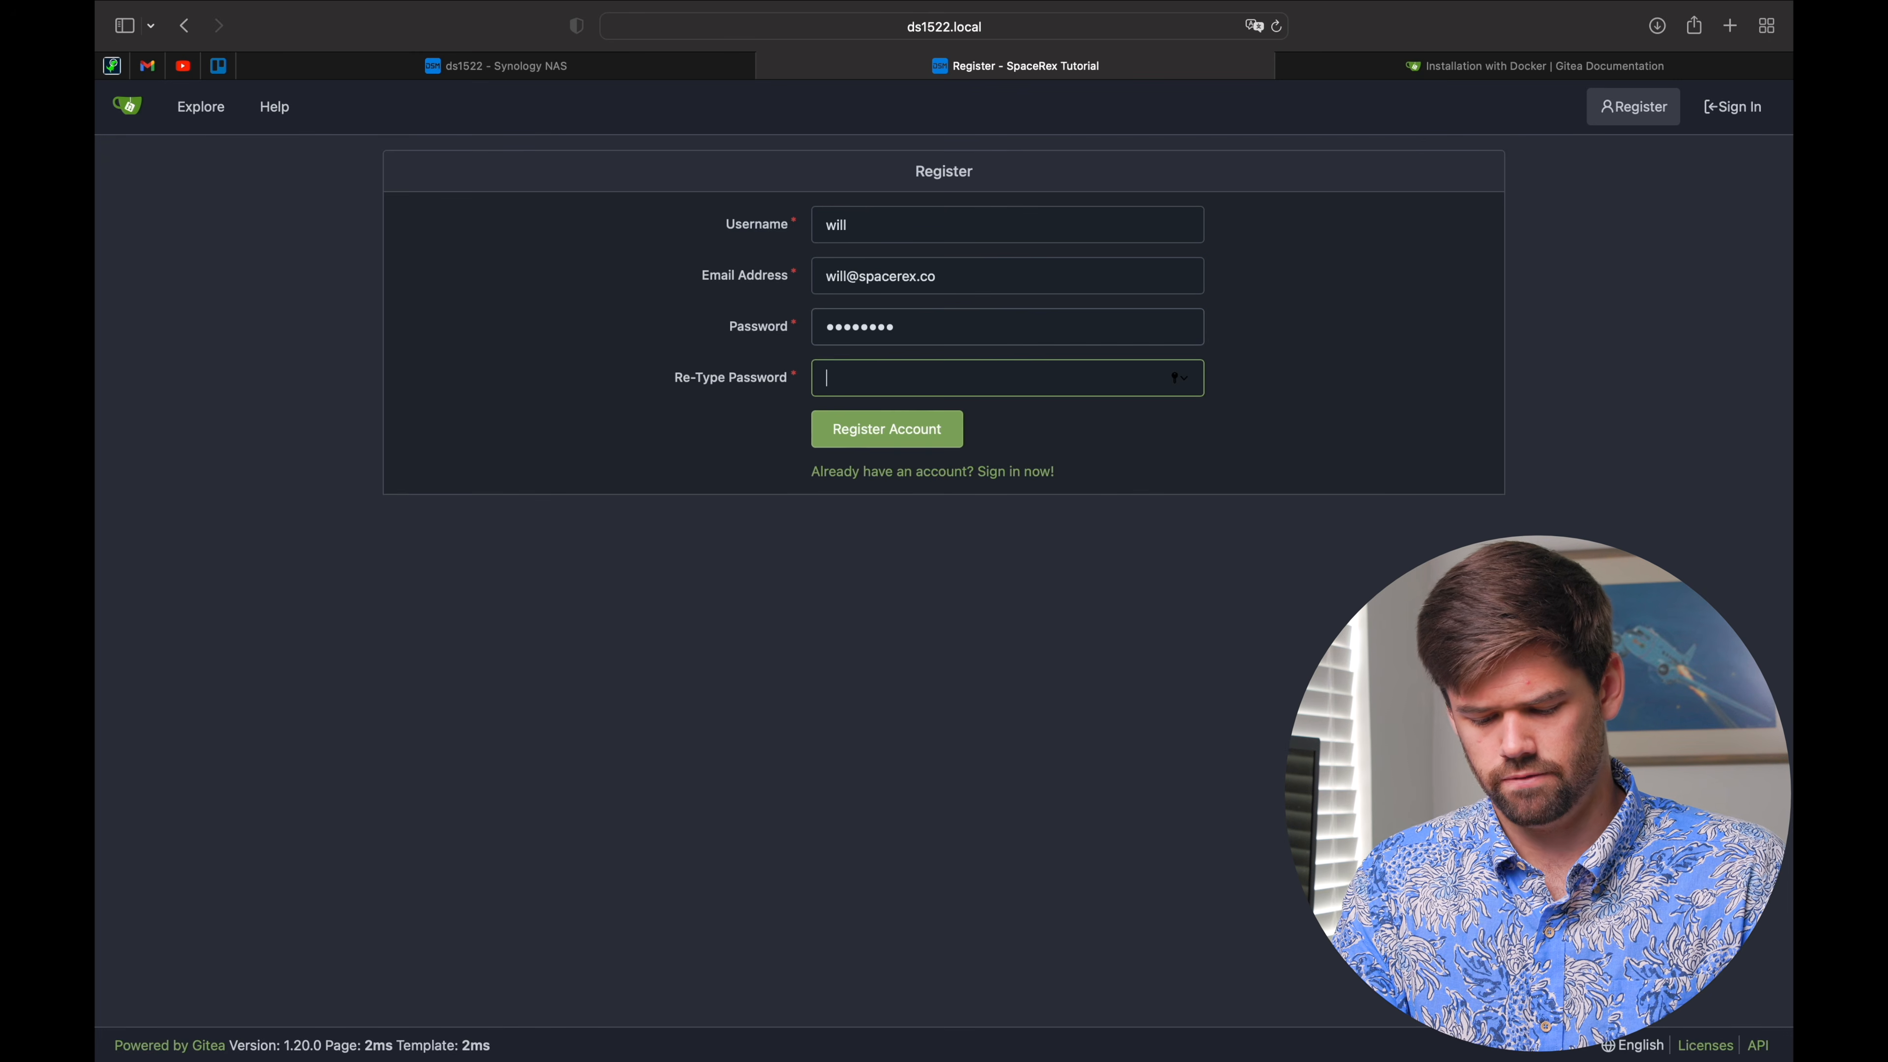
pyautogui.write('••••••••')
pyautogui.press('Return')
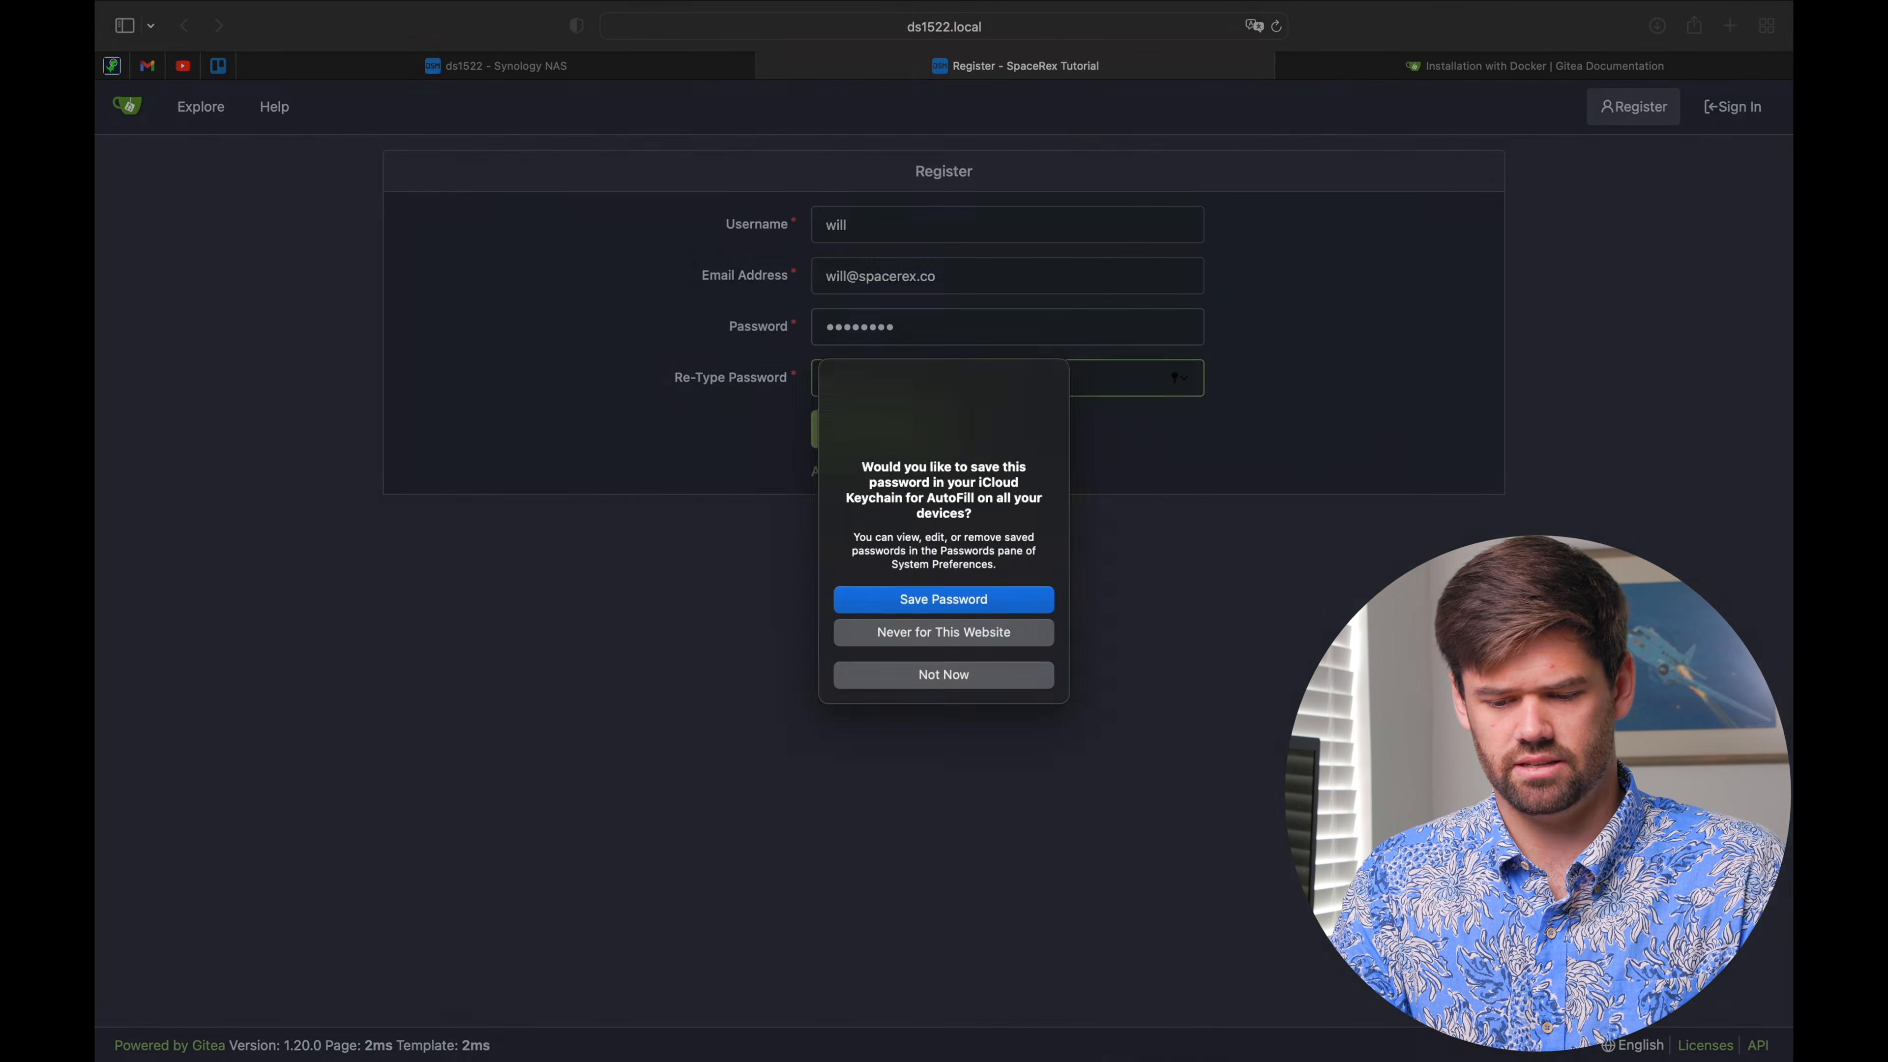
pyautogui.click(951, 680)
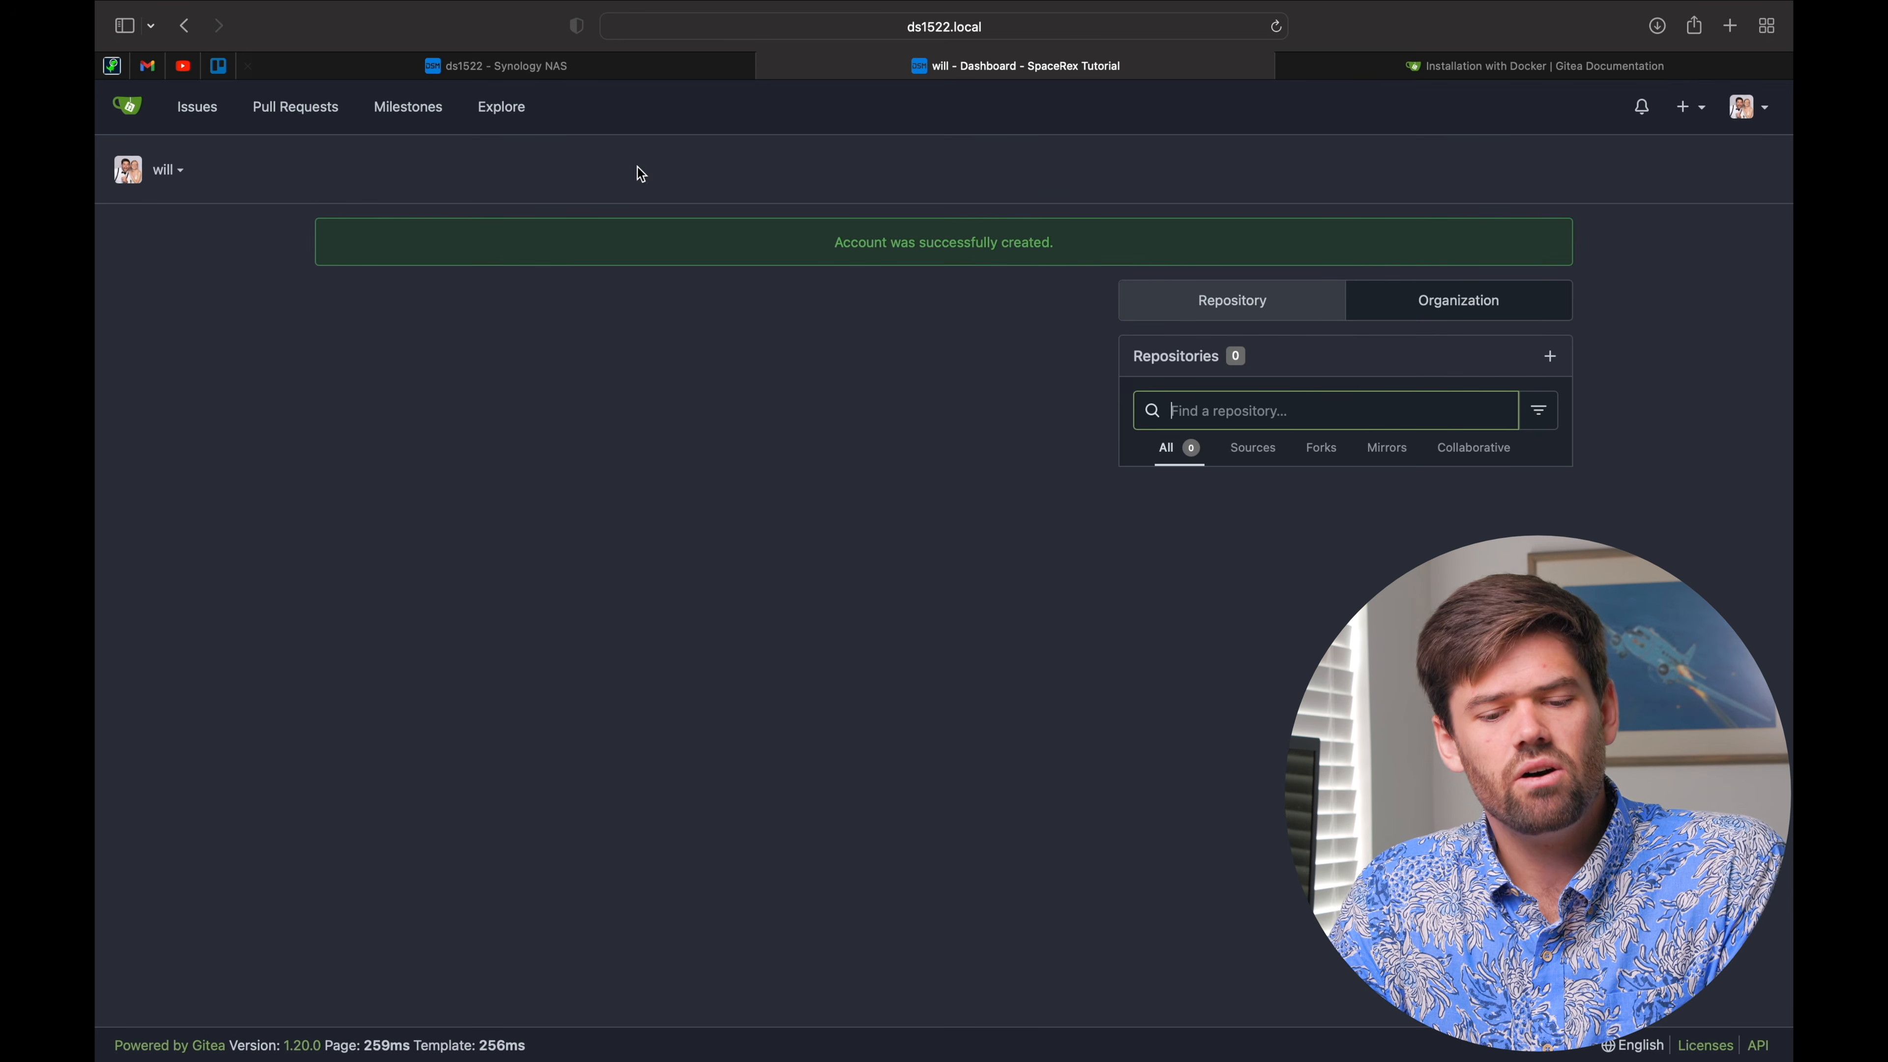
# Step: Open gitea_data > git in File Station
pyautogui.click(553, 76)
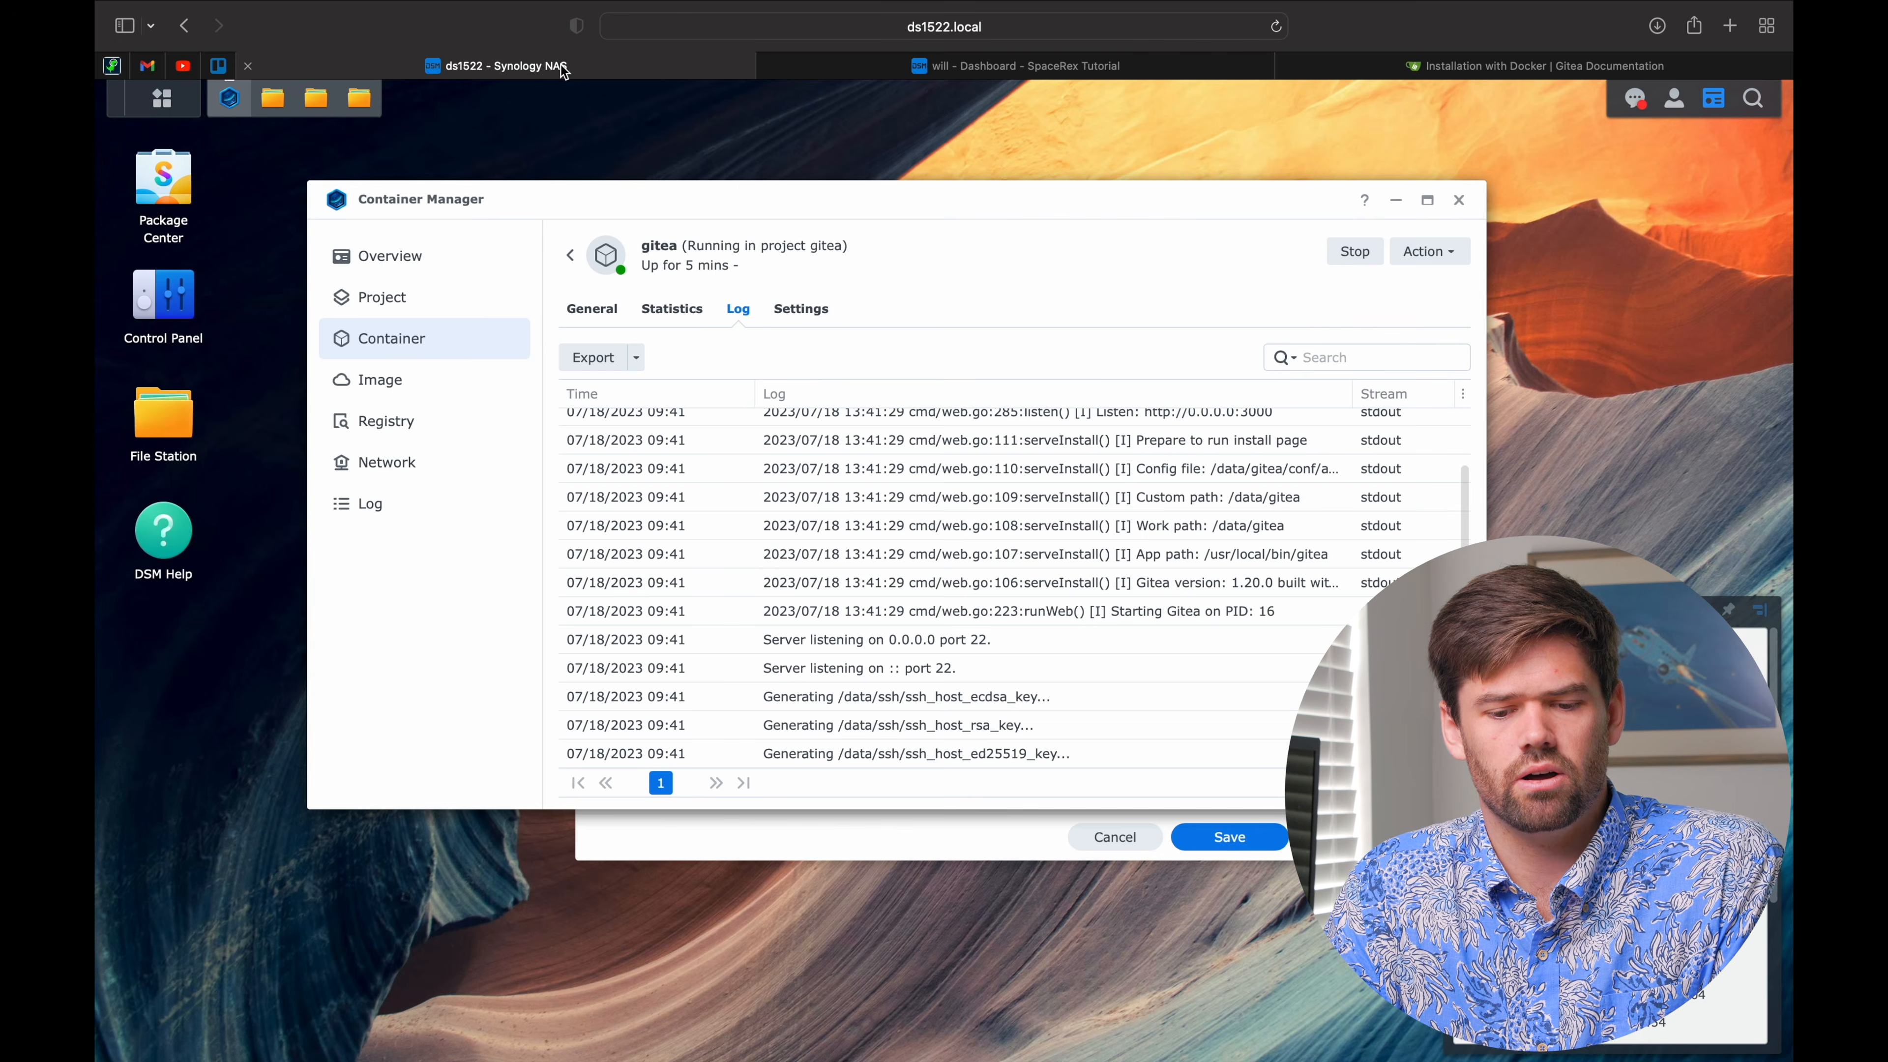
pyautogui.click(791, 850)
pyautogui.click(1112, 837)
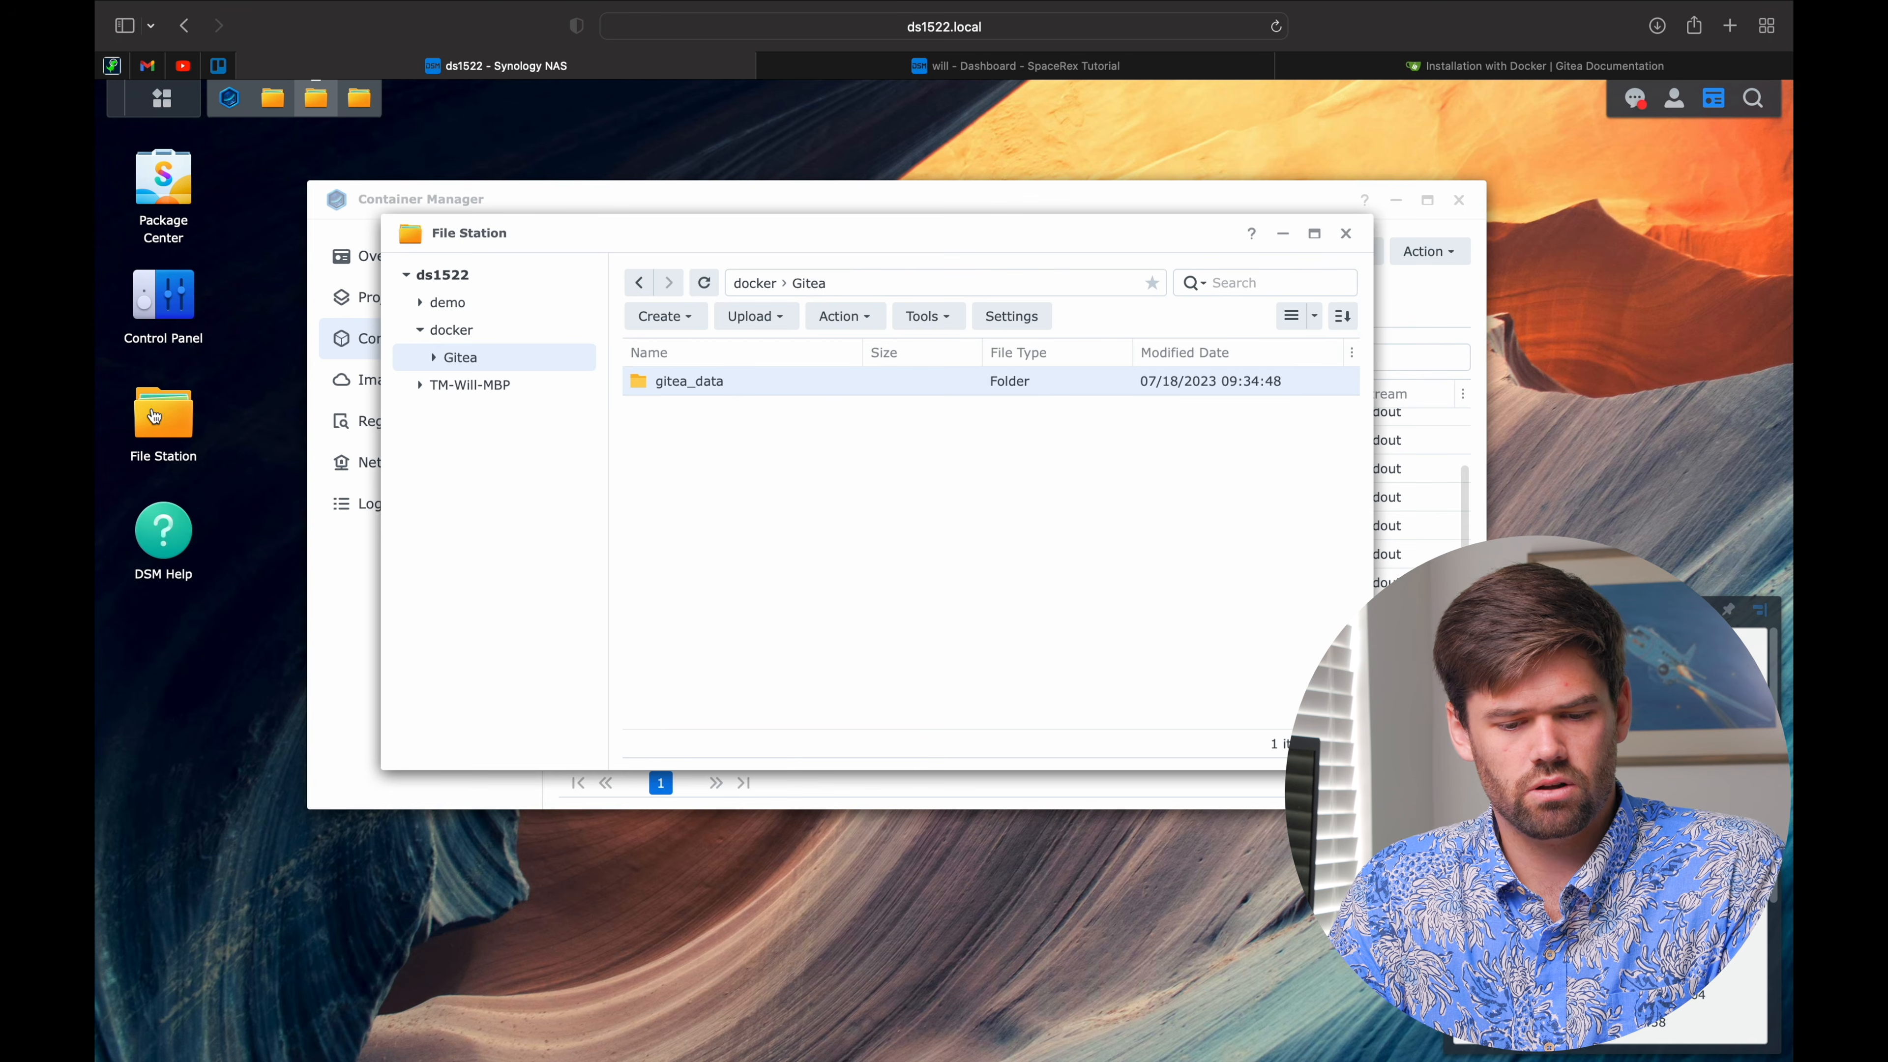
pyautogui.doubleClick(696, 384)
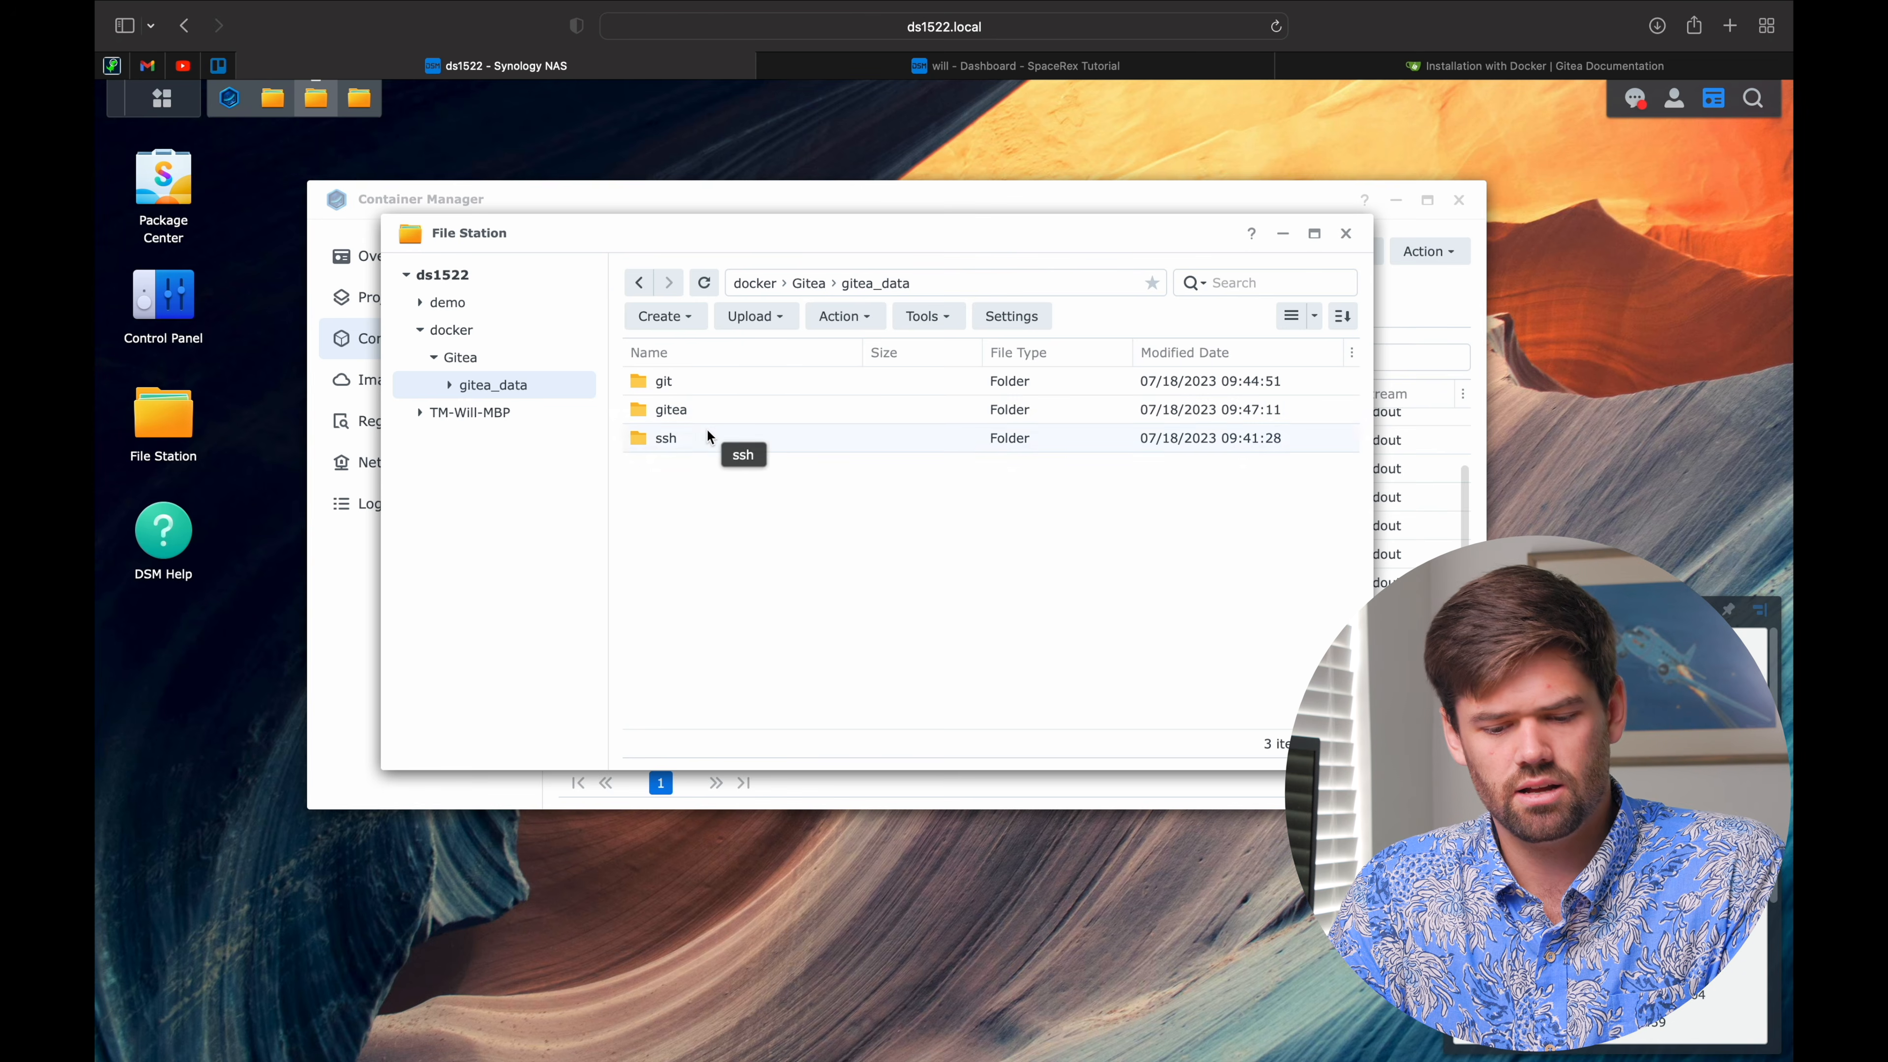
pyautogui.doubleClick(680, 386)
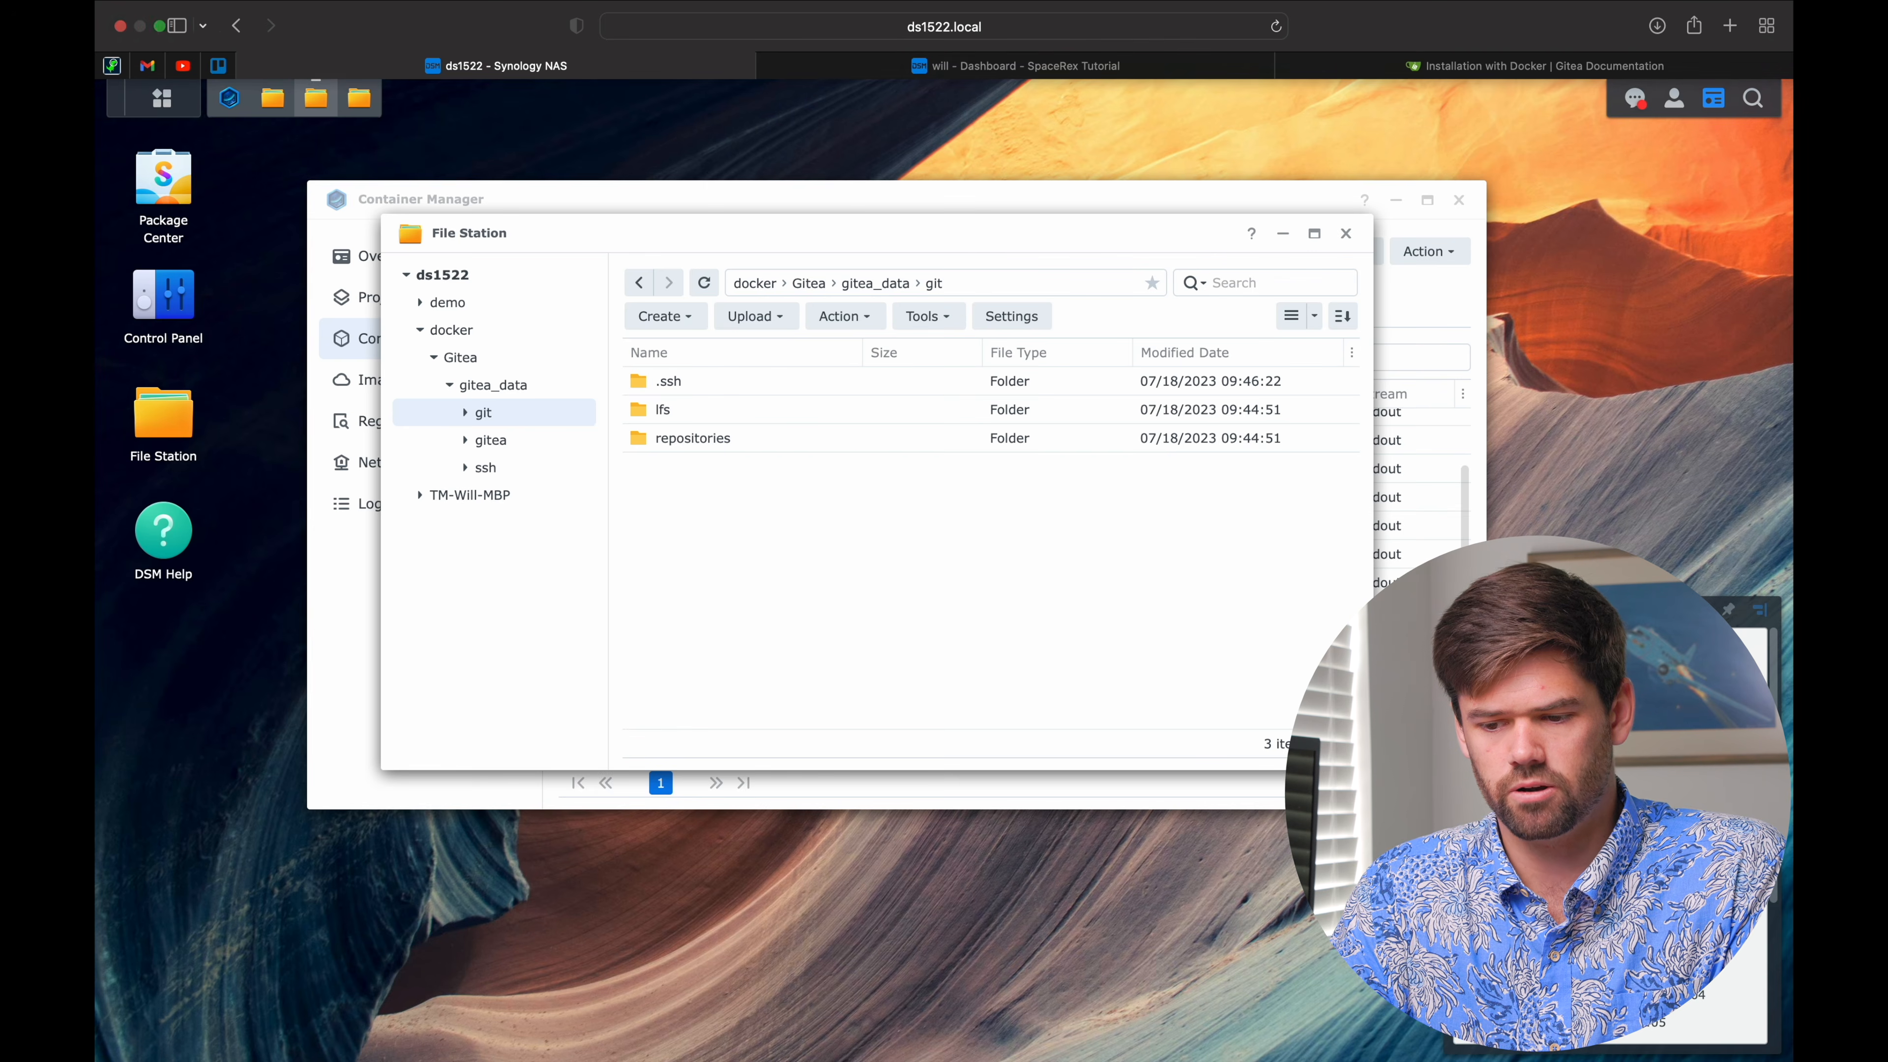
# Step: Create a new Gitea repository named 'demo'
pyautogui.click(1083, 61)
pyautogui.click(1690, 107)
pyautogui.click(1545, 150)
pyautogui.write('demo')
pyautogui.scroll(-10, 1190, 683)
pyautogui.click(899, 915)
# Step: Open the repositories and user folders in File Station to find demo.git
pyautogui.click(476, 64)
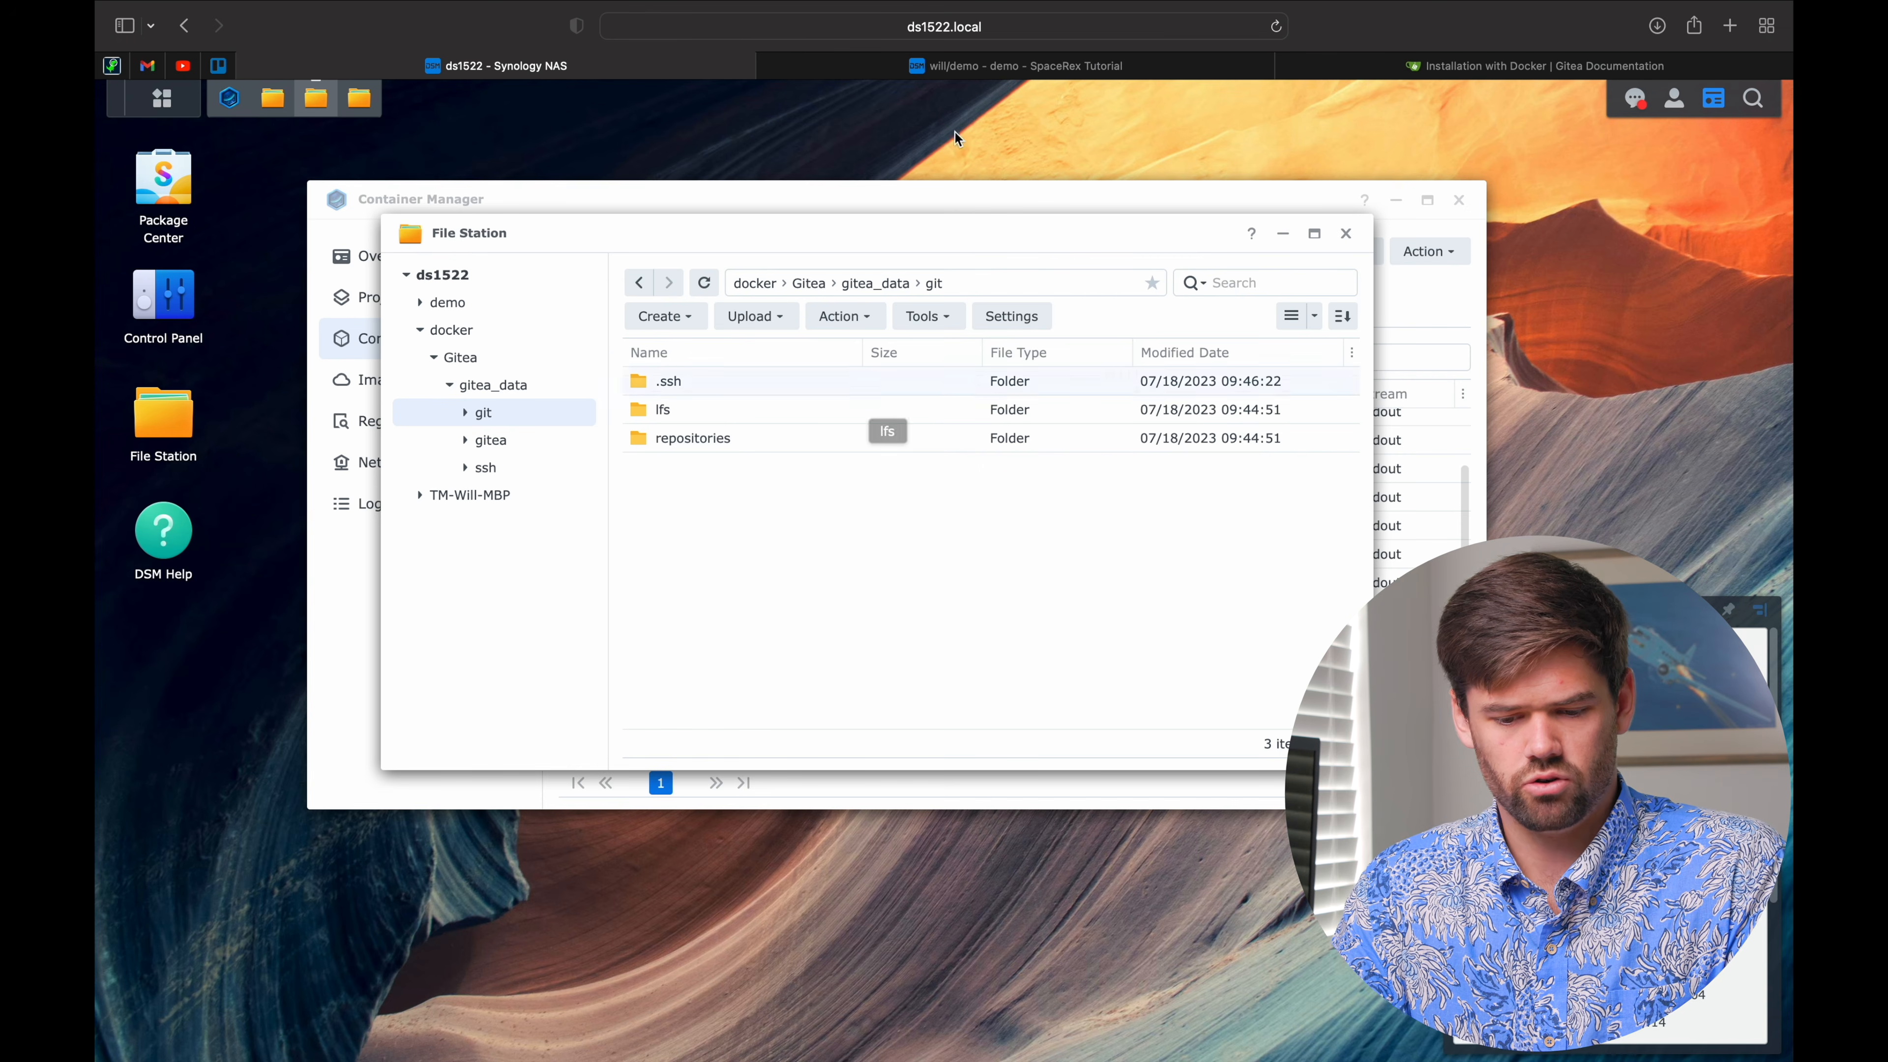
pyautogui.doubleClick(731, 440)
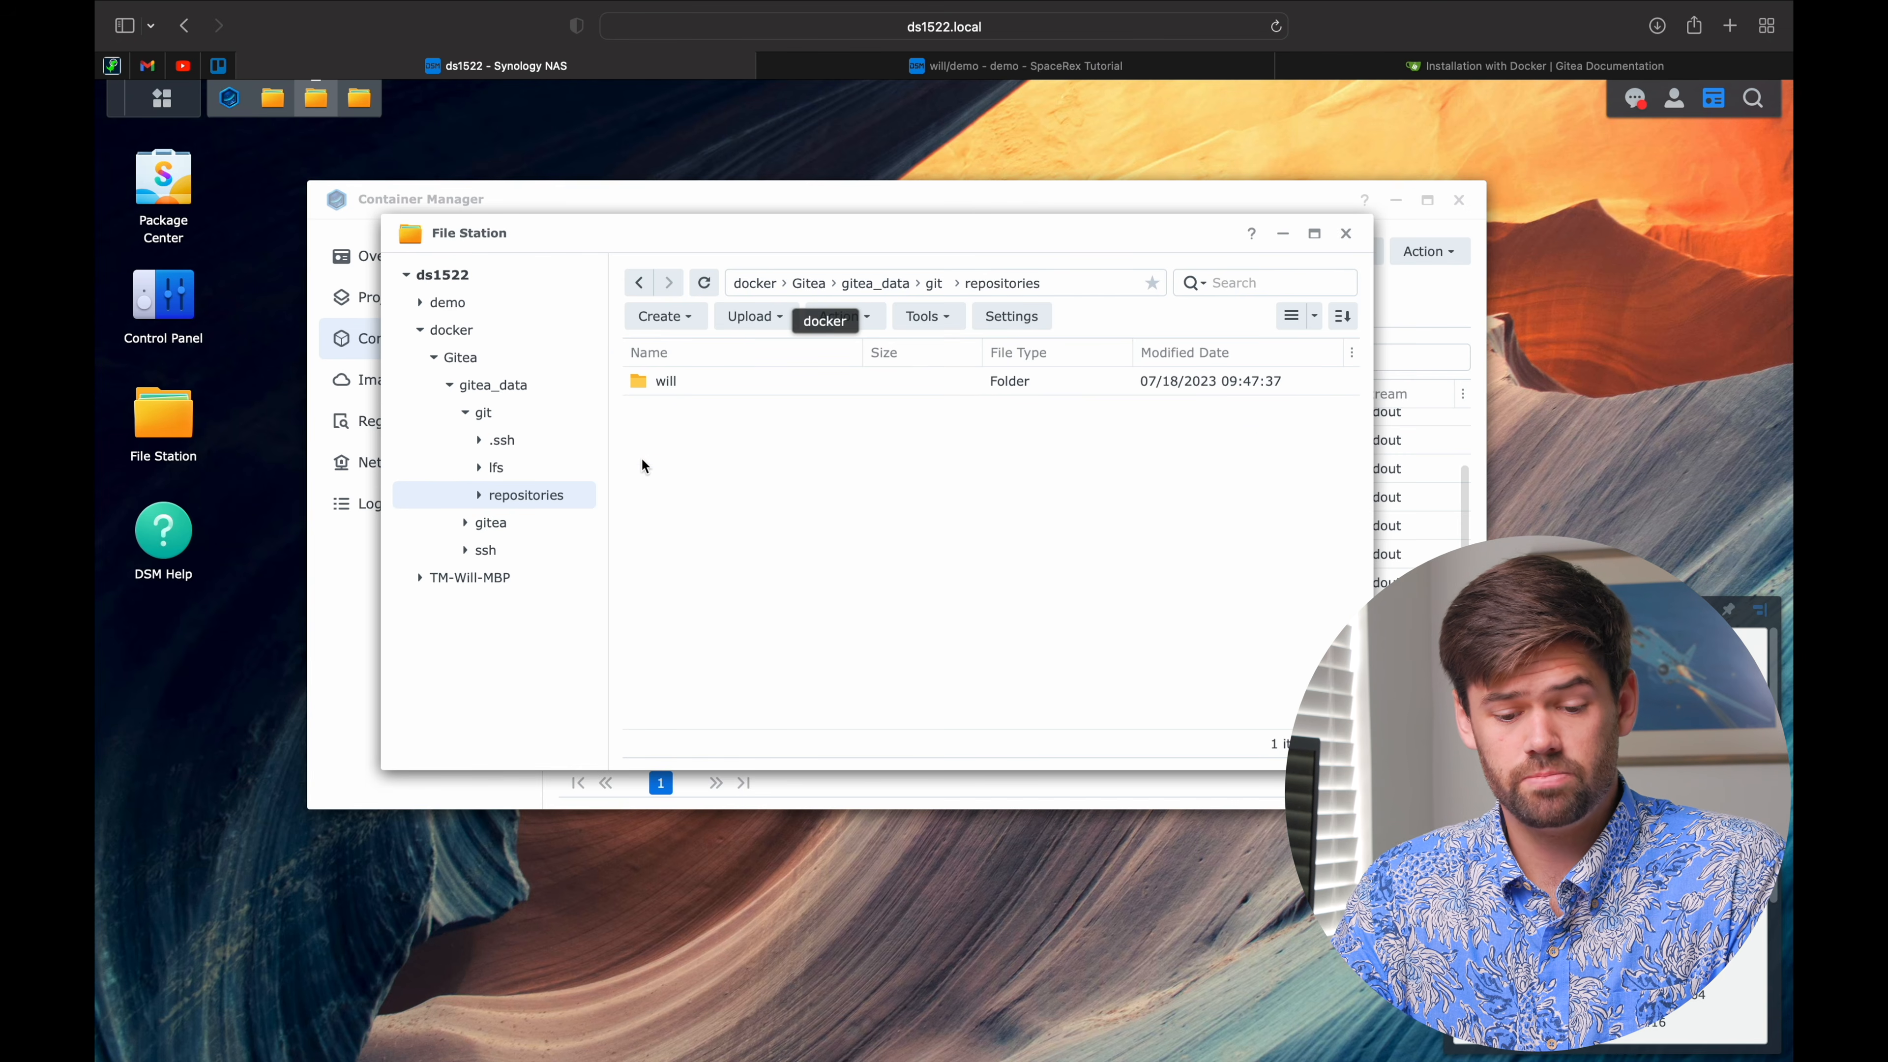
pyautogui.doubleClick(680, 379)
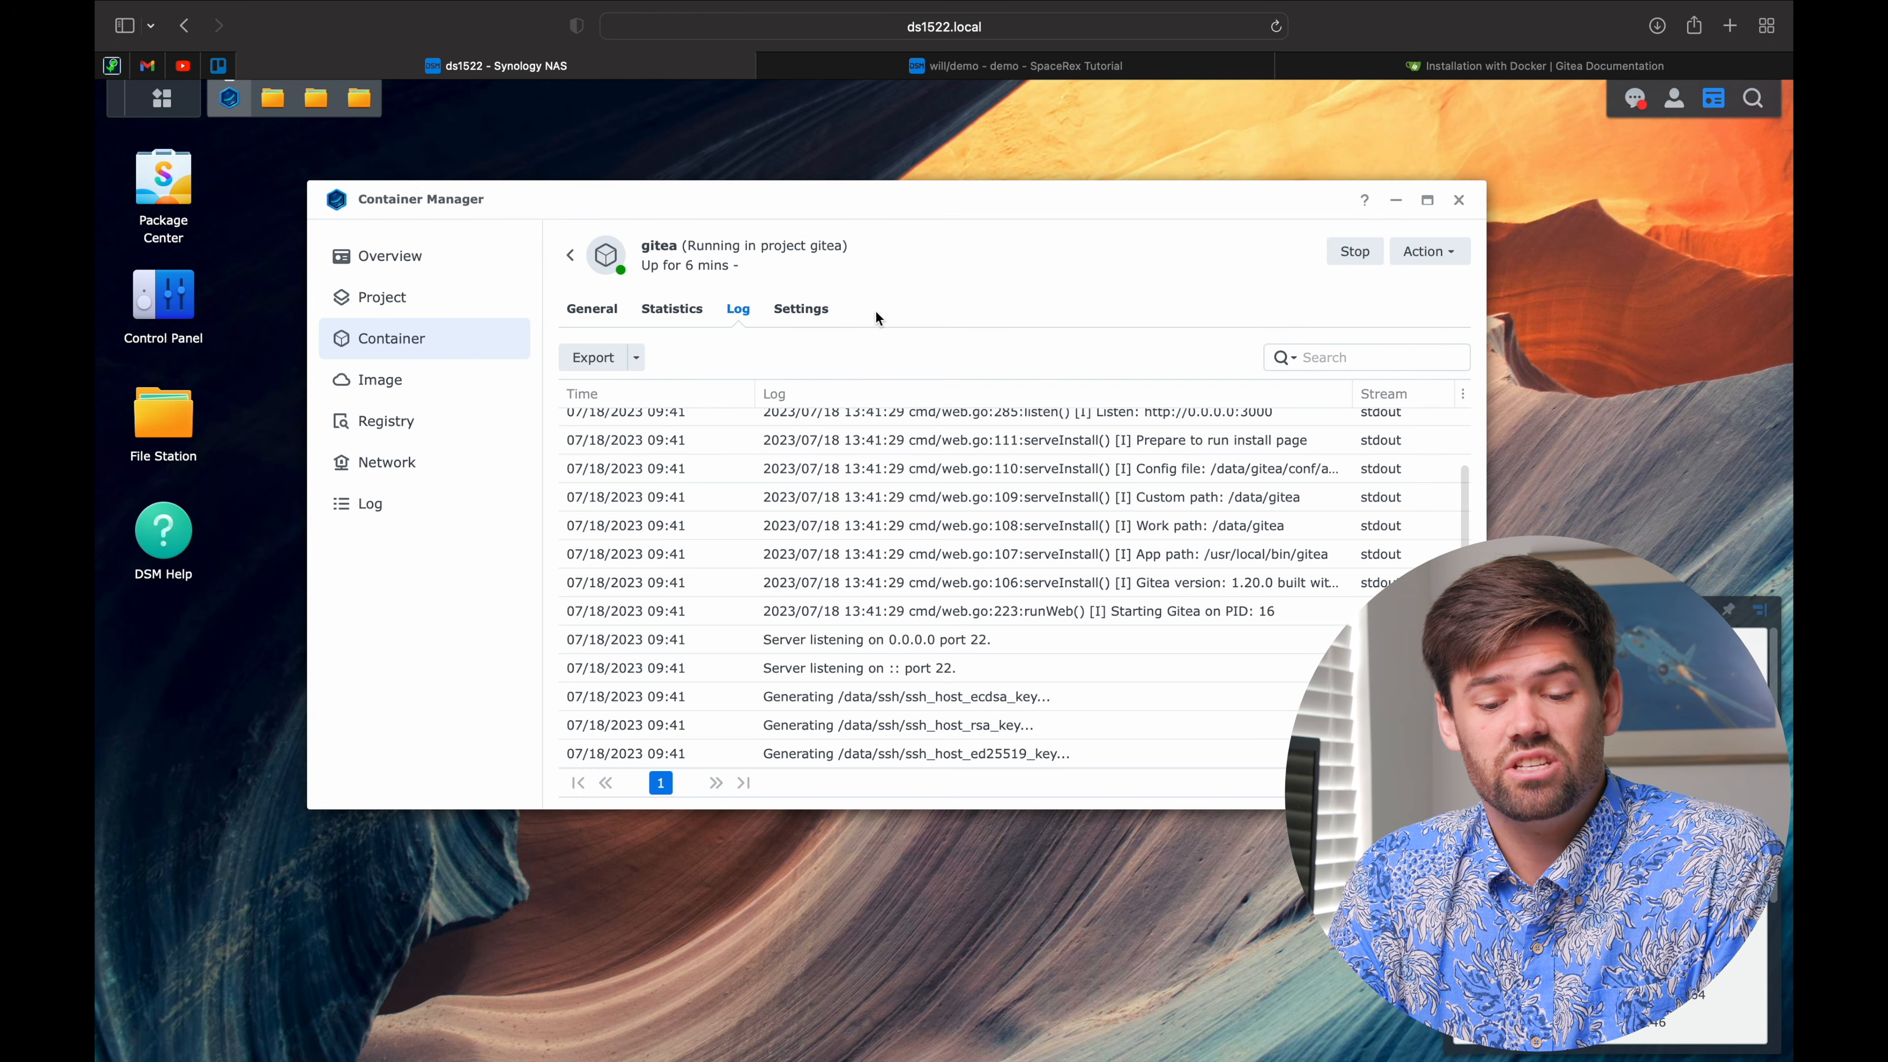
# Step: Stop and delete the gitea project in Container Manager's Project page
pyautogui.click(435, 311)
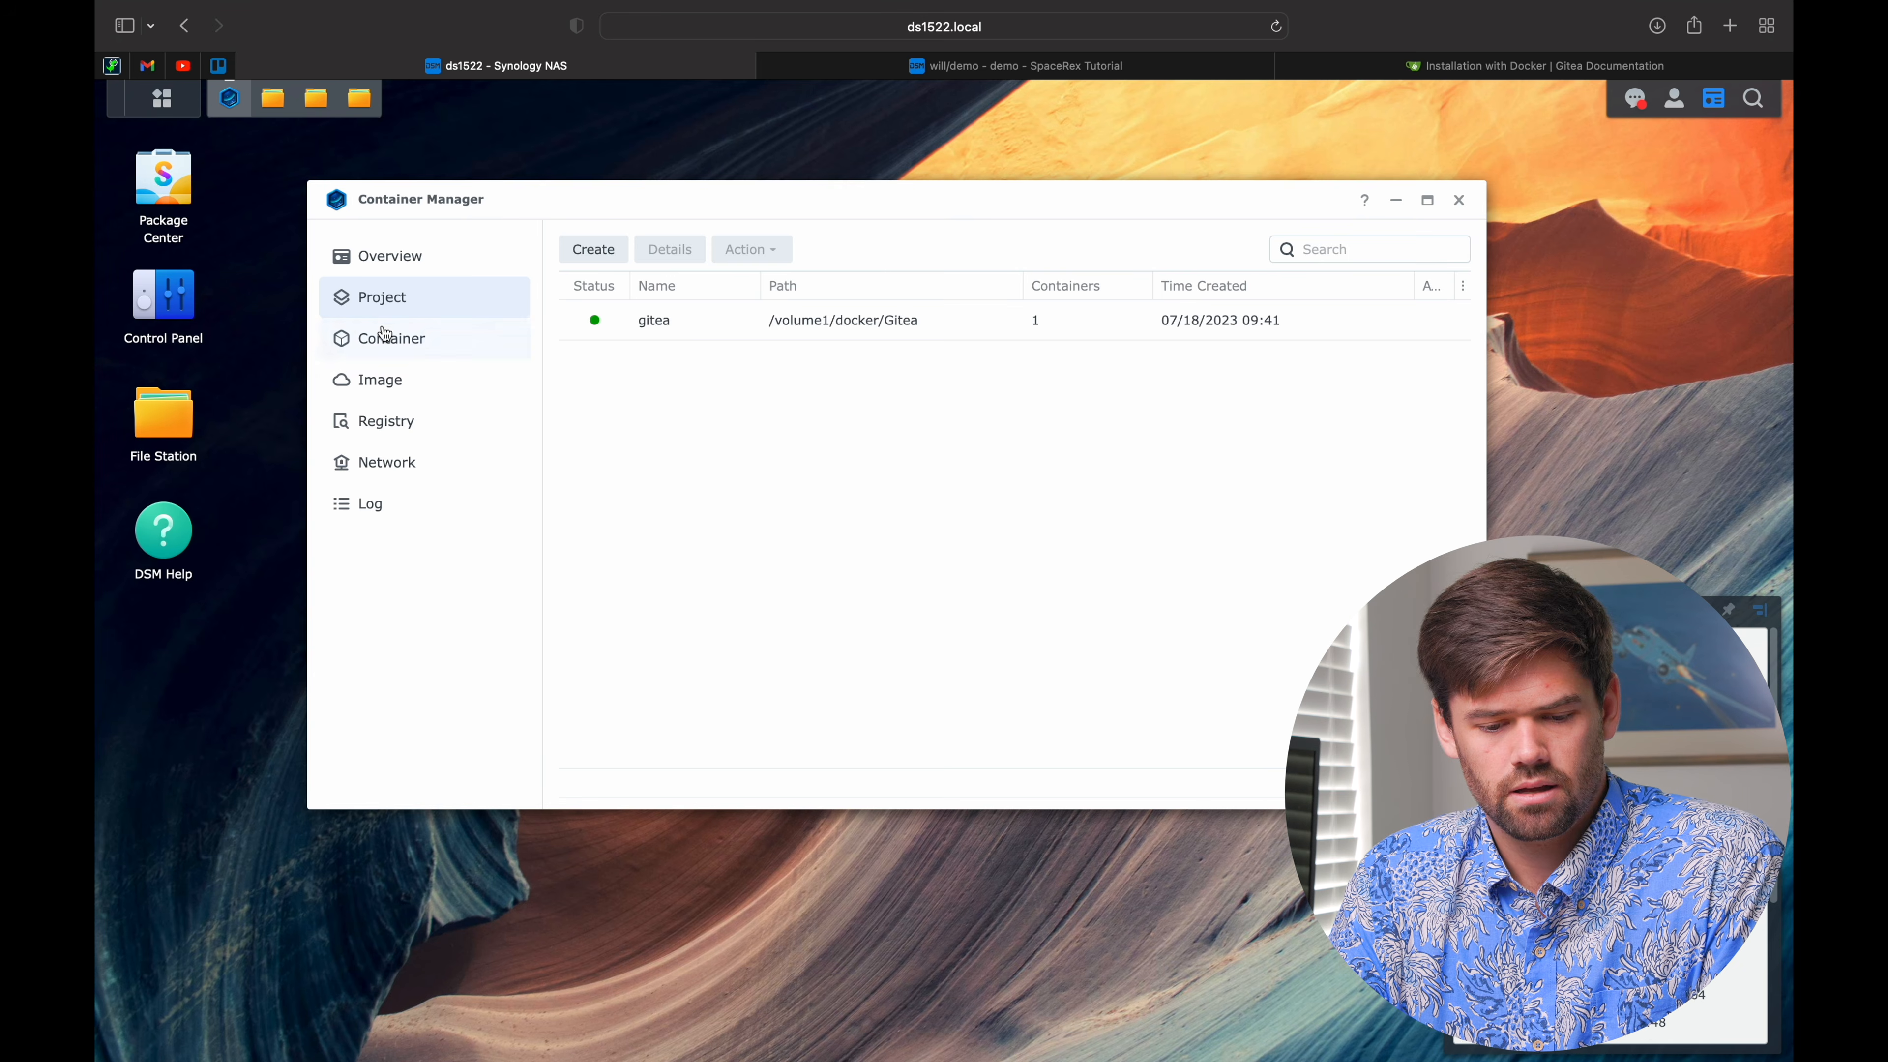
pyautogui.click(914, 318)
pyautogui.click(751, 249)
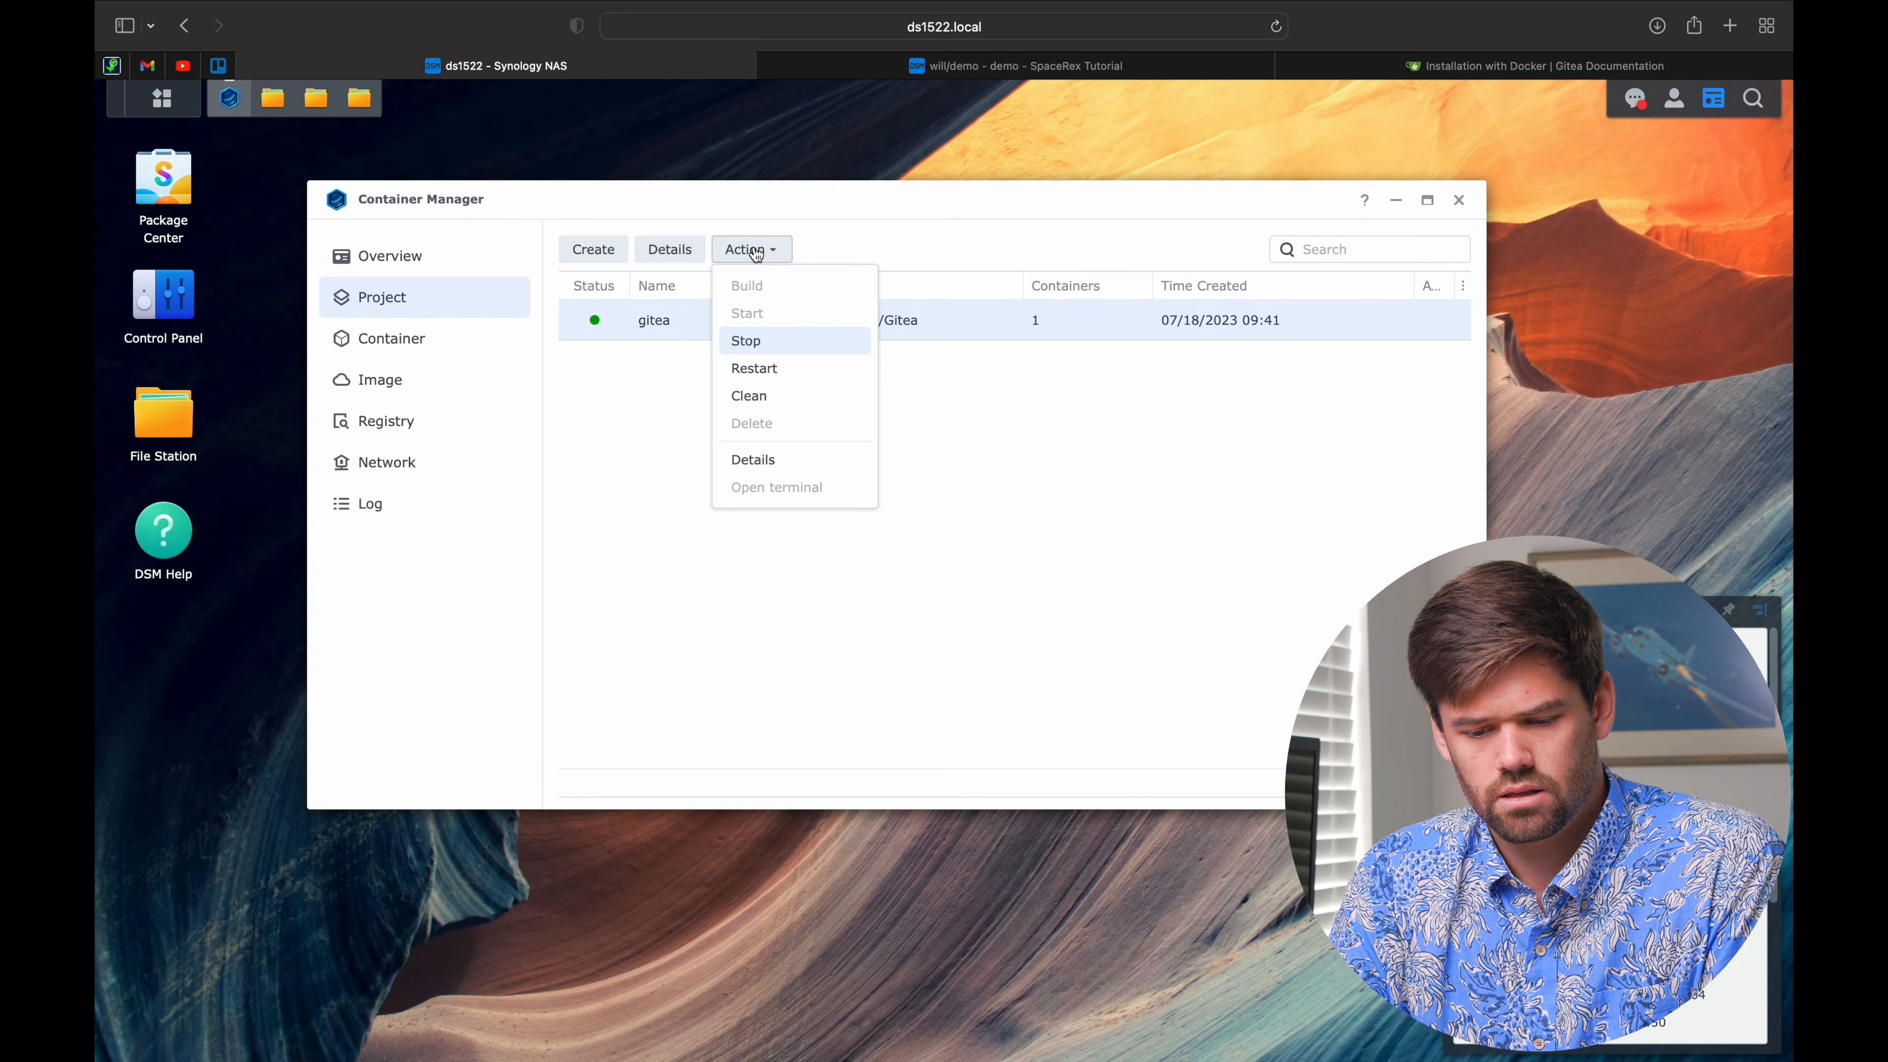
pyautogui.click(811, 343)
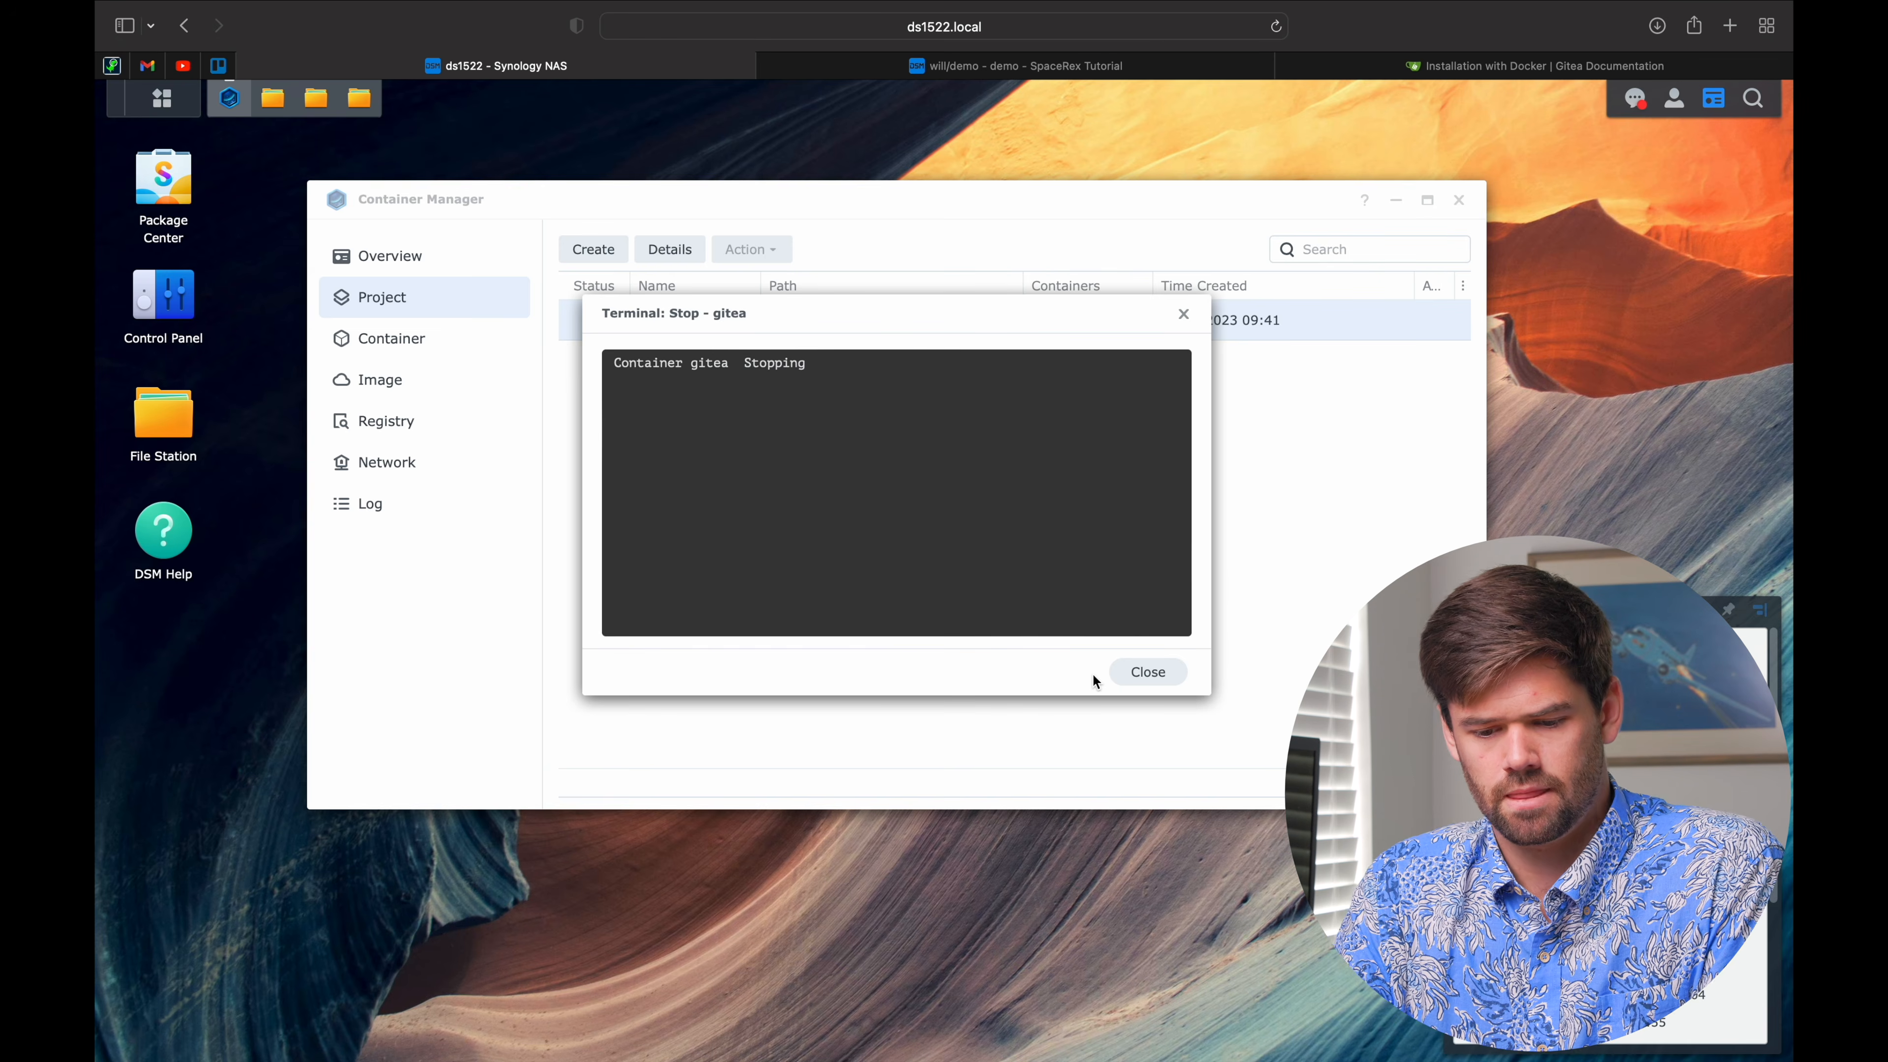
pyautogui.click(1118, 673)
pyautogui.click(750, 249)
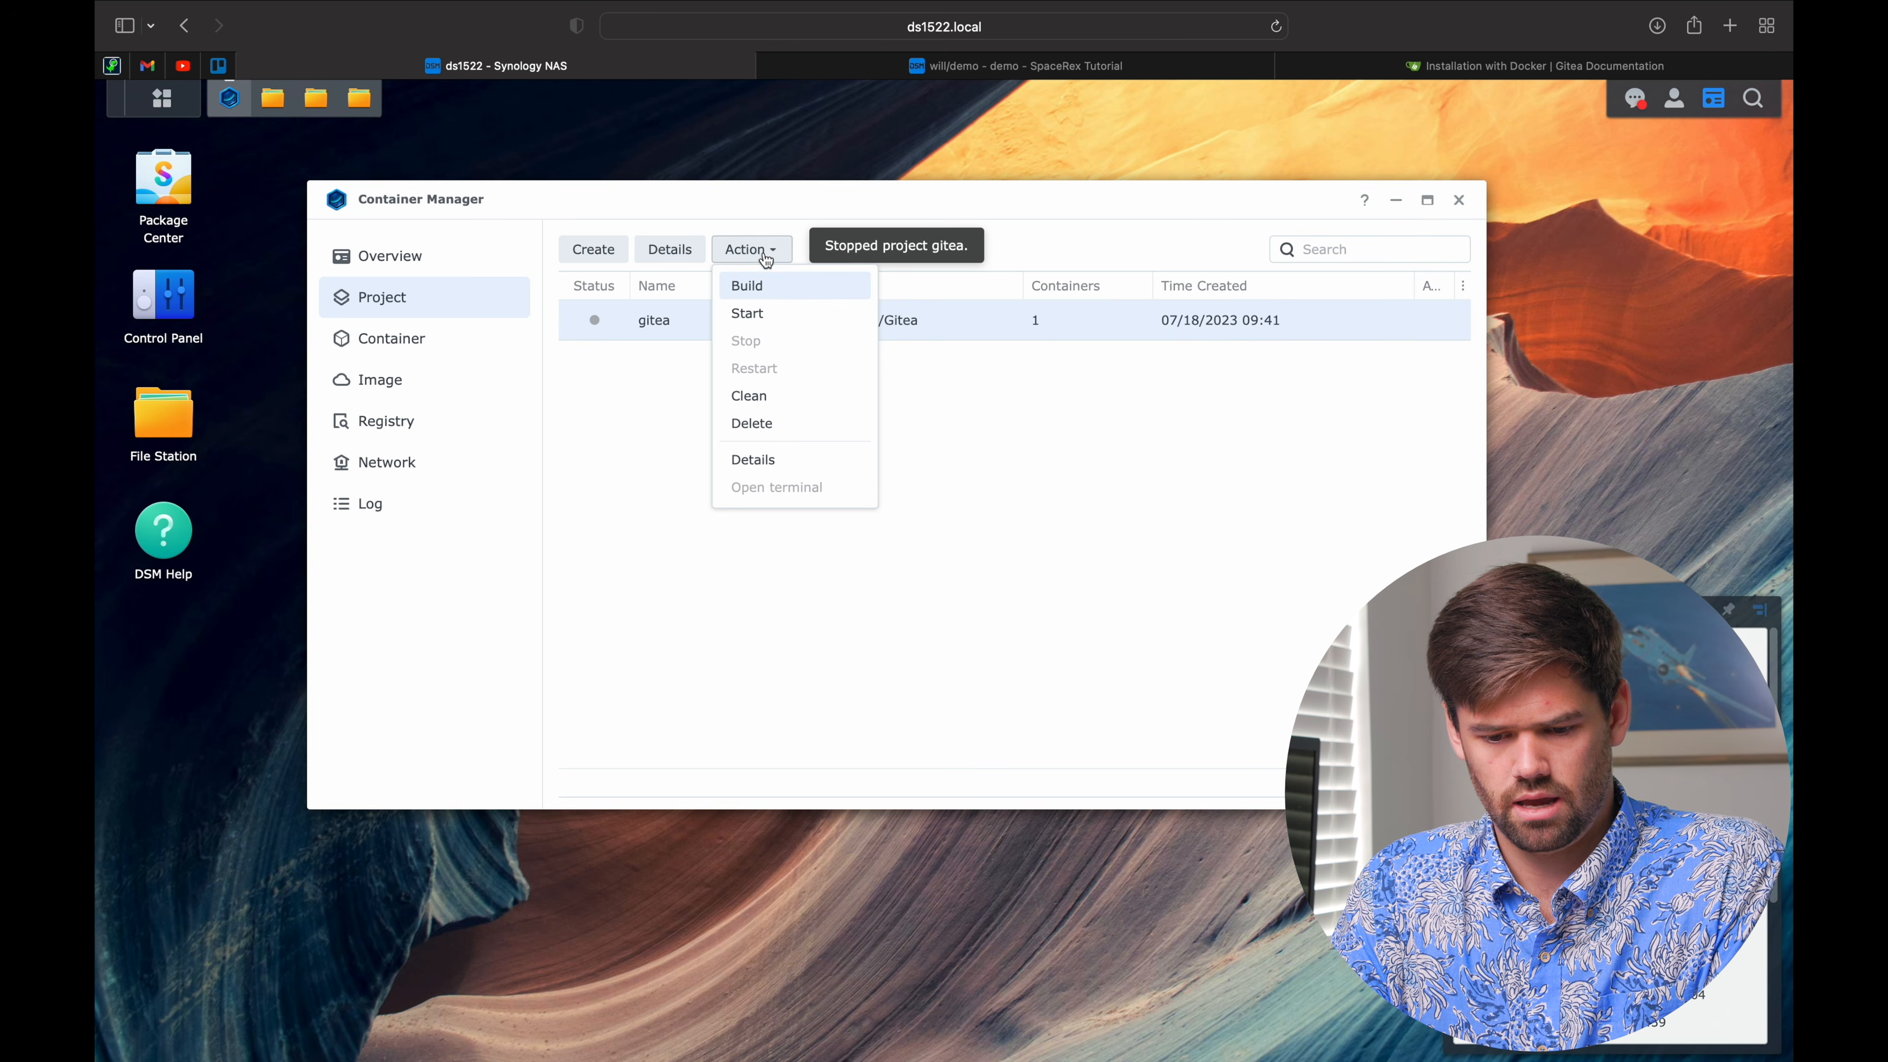
pyautogui.click(780, 435)
pyautogui.click(1045, 531)
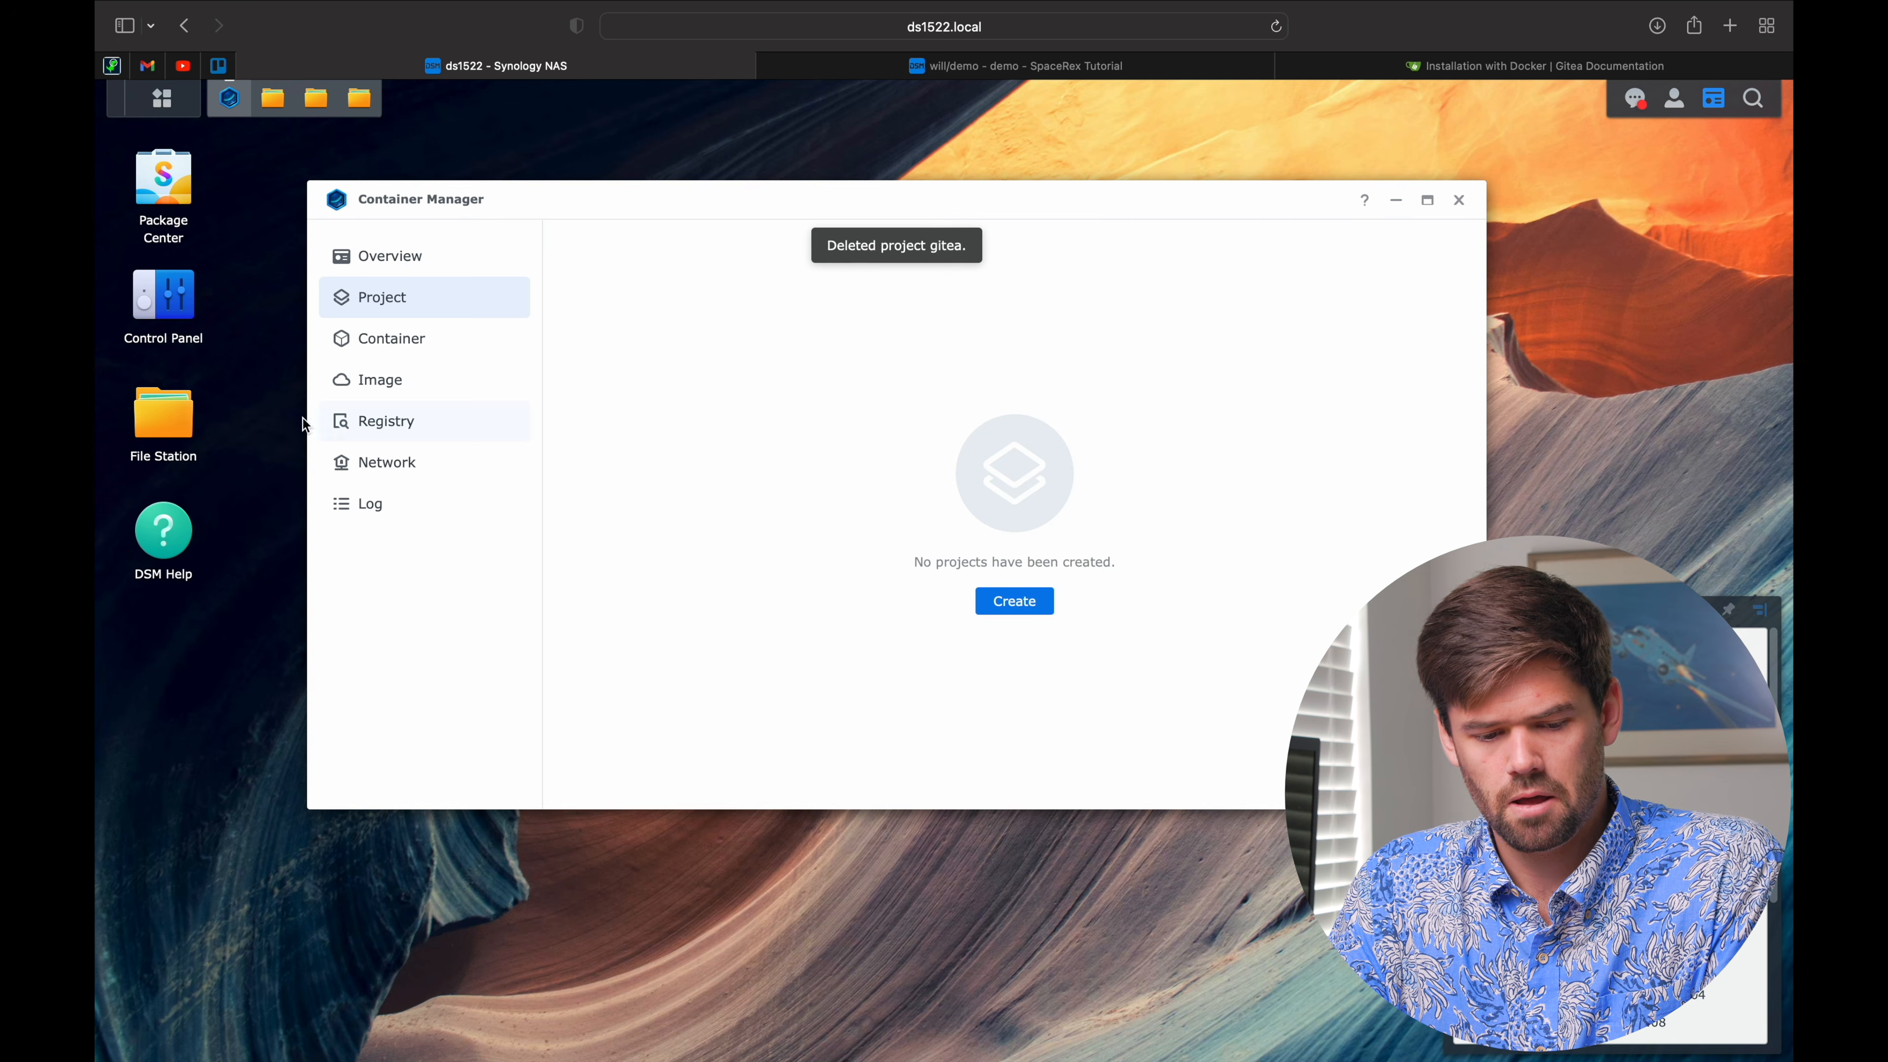
# Step: Confirm docker/Gitea still holds gitea_data and compose.yaml, then begin creating a new project
pyautogui.click(113, 405)
pyautogui.click(519, 363)
pyautogui.click(510, 335)
pyautogui.click(518, 362)
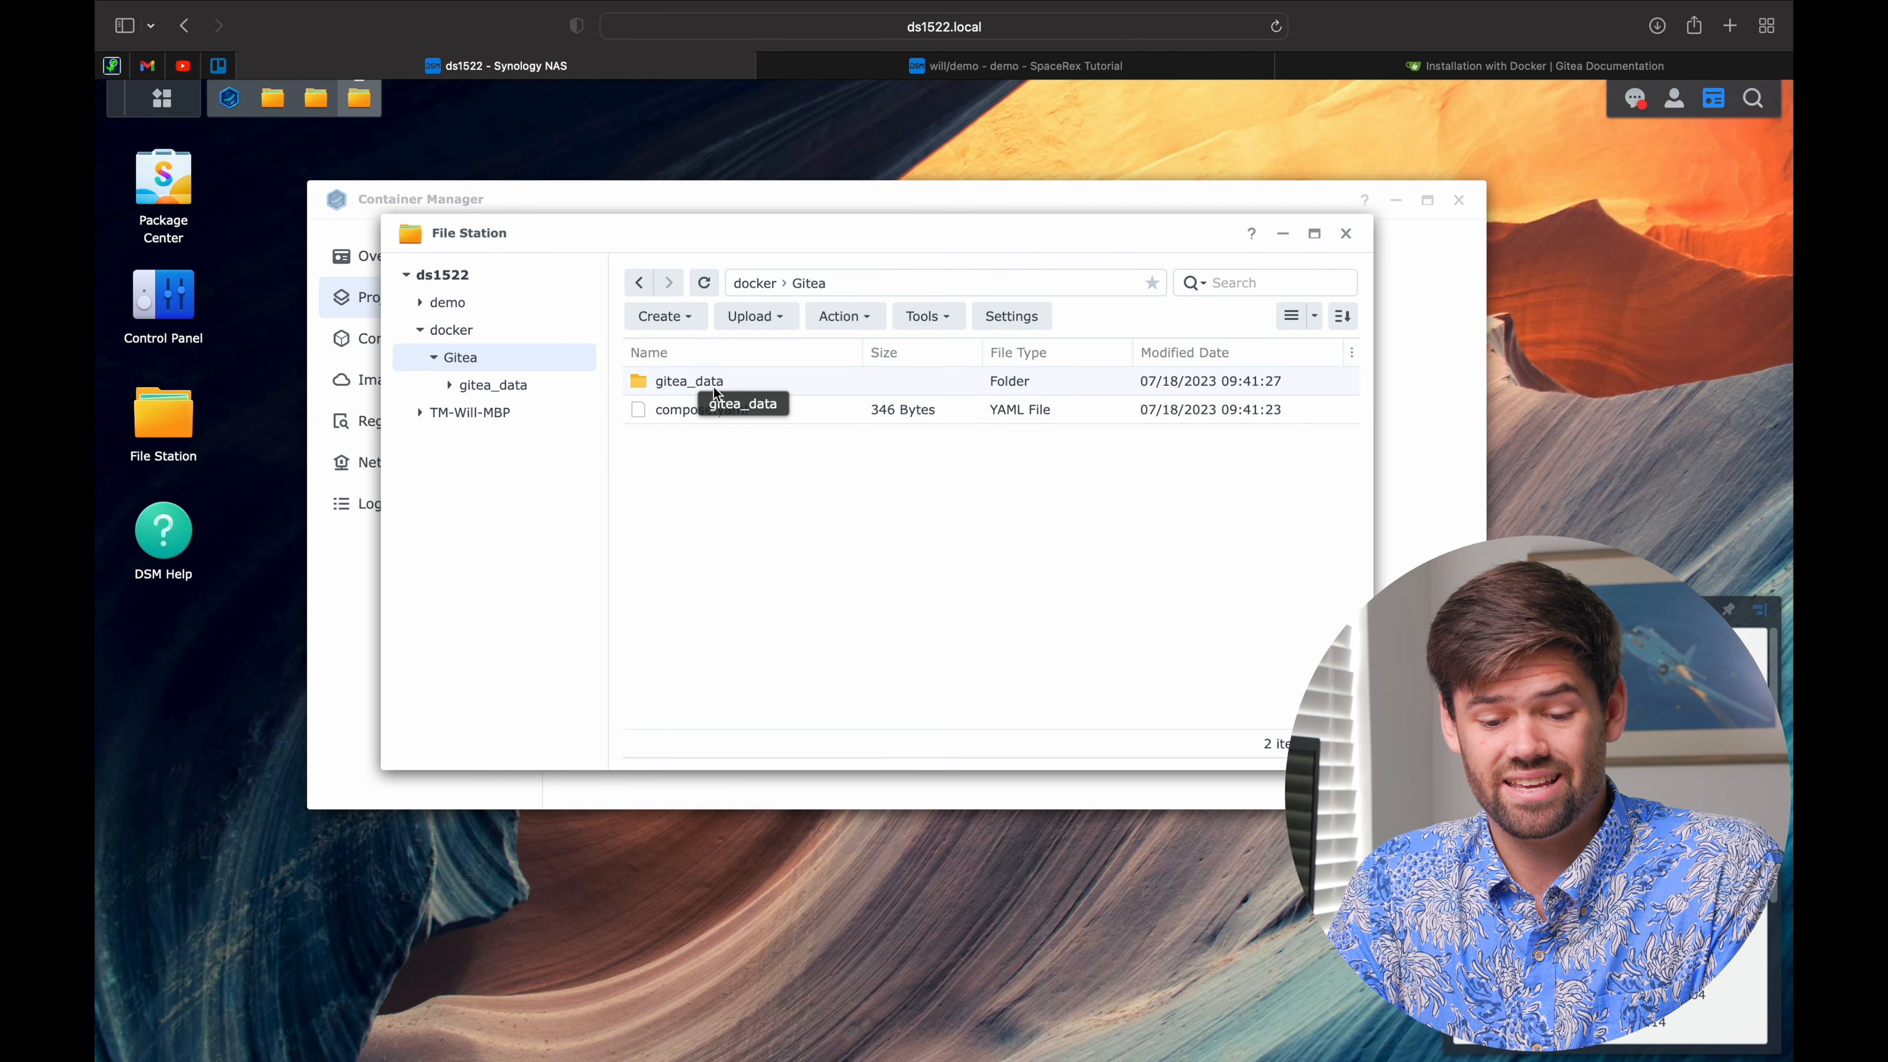
pyautogui.click(1345, 234)
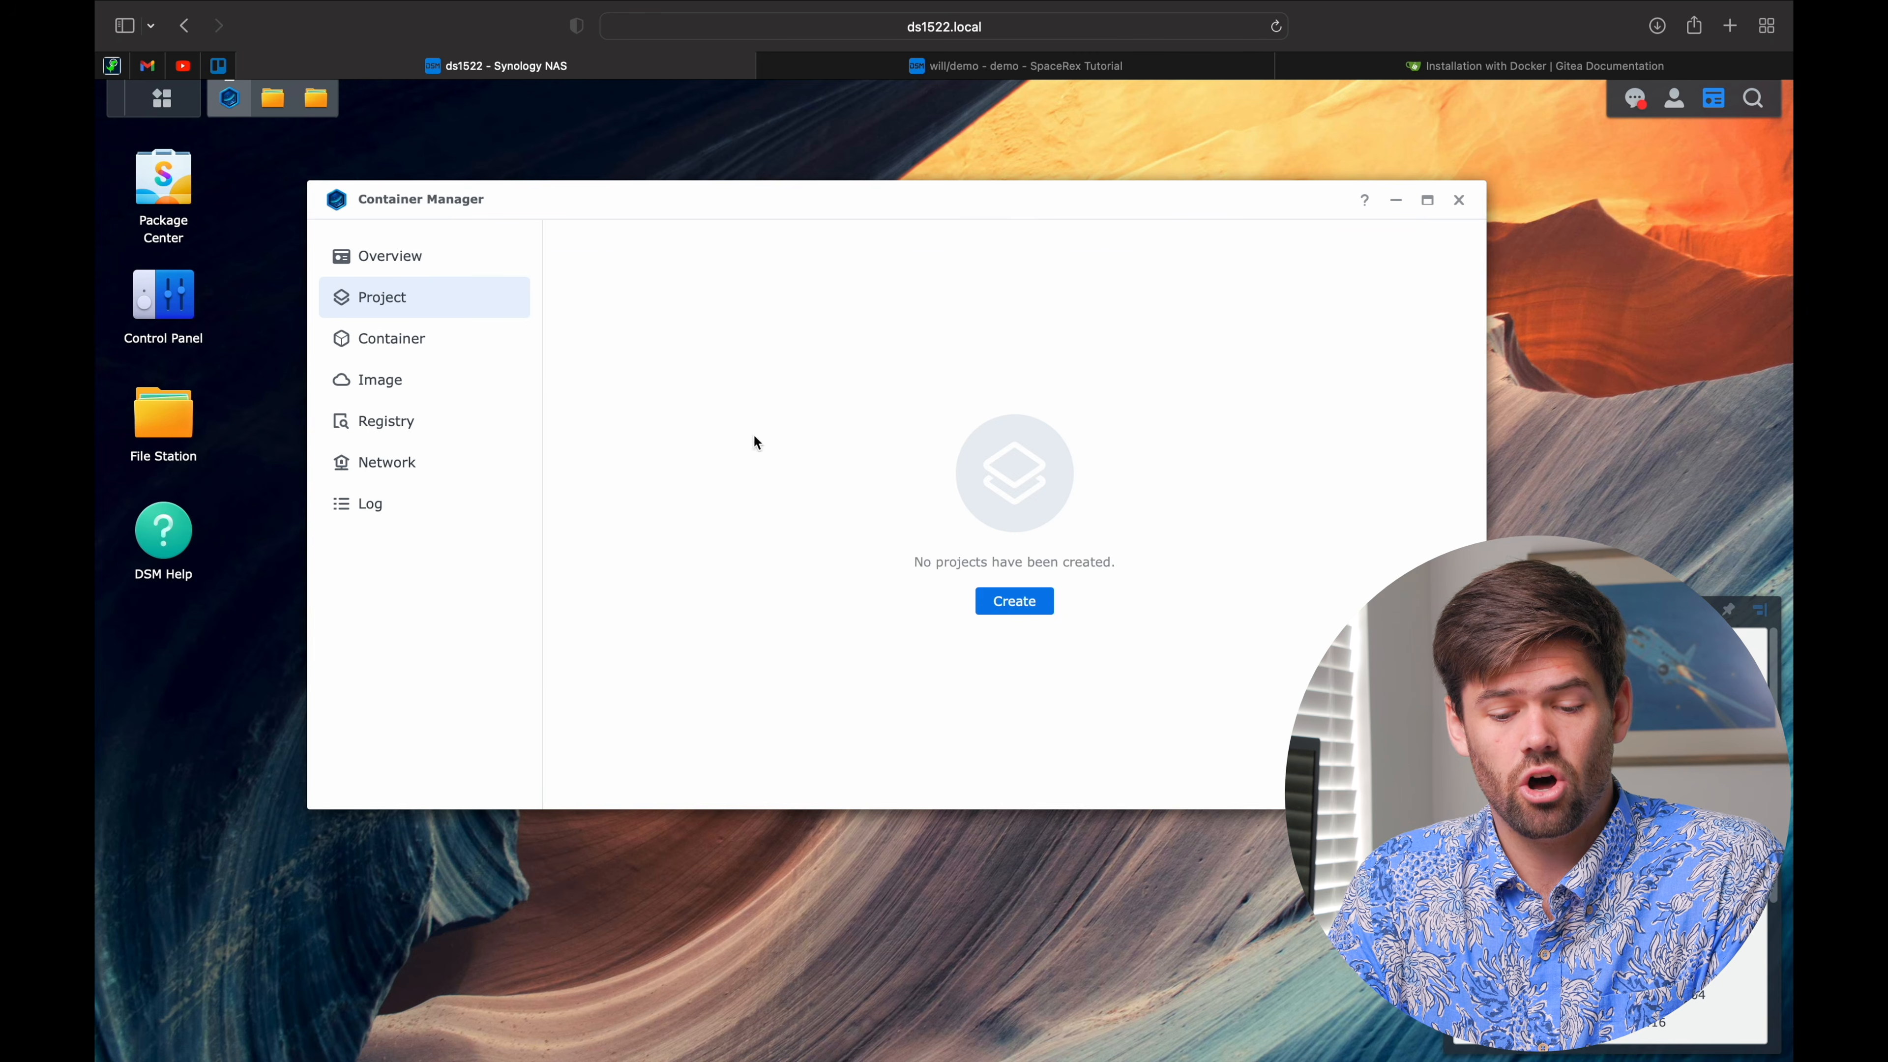
pyautogui.click(1022, 601)
# Step: Name the new project gitea and set its path to the docker/Gitea folder
pyautogui.click(828, 333)
pyautogui.write('gitea')
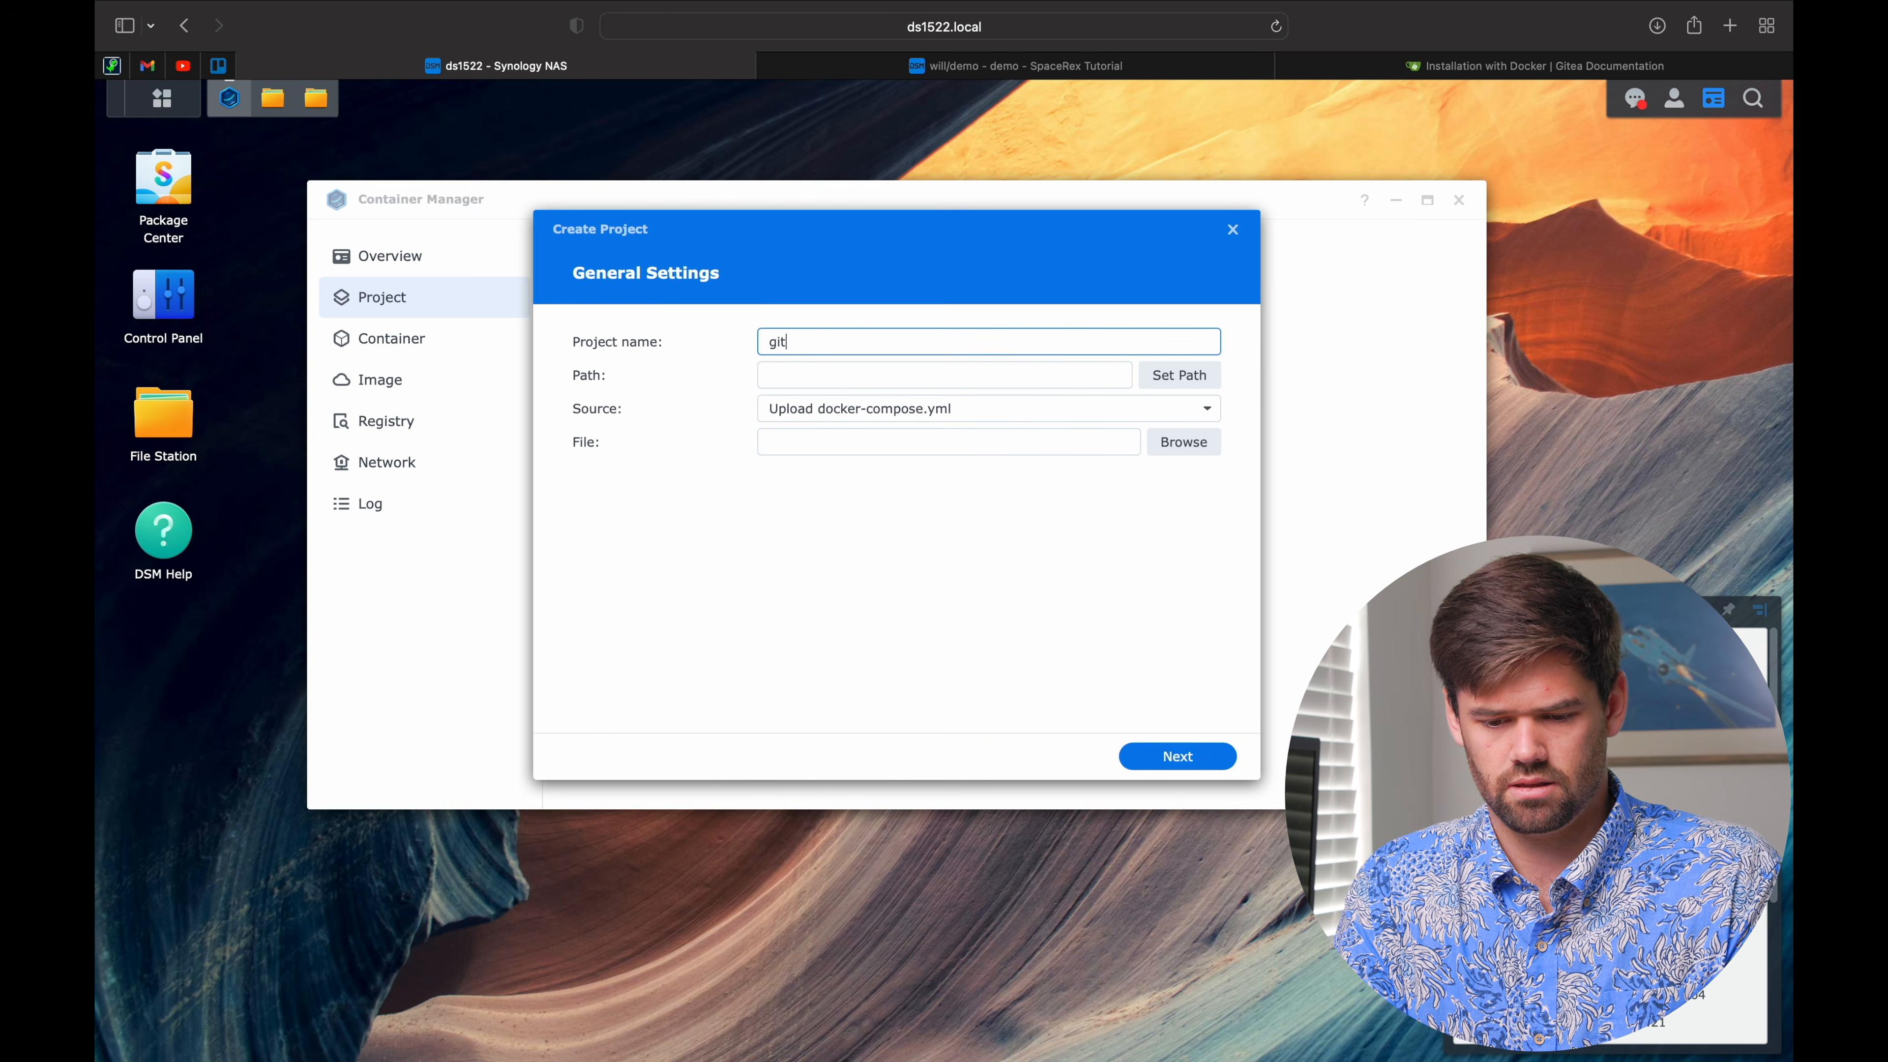
pyautogui.click(1149, 382)
pyautogui.click(719, 374)
pyautogui.click(747, 402)
pyautogui.click(1089, 715)
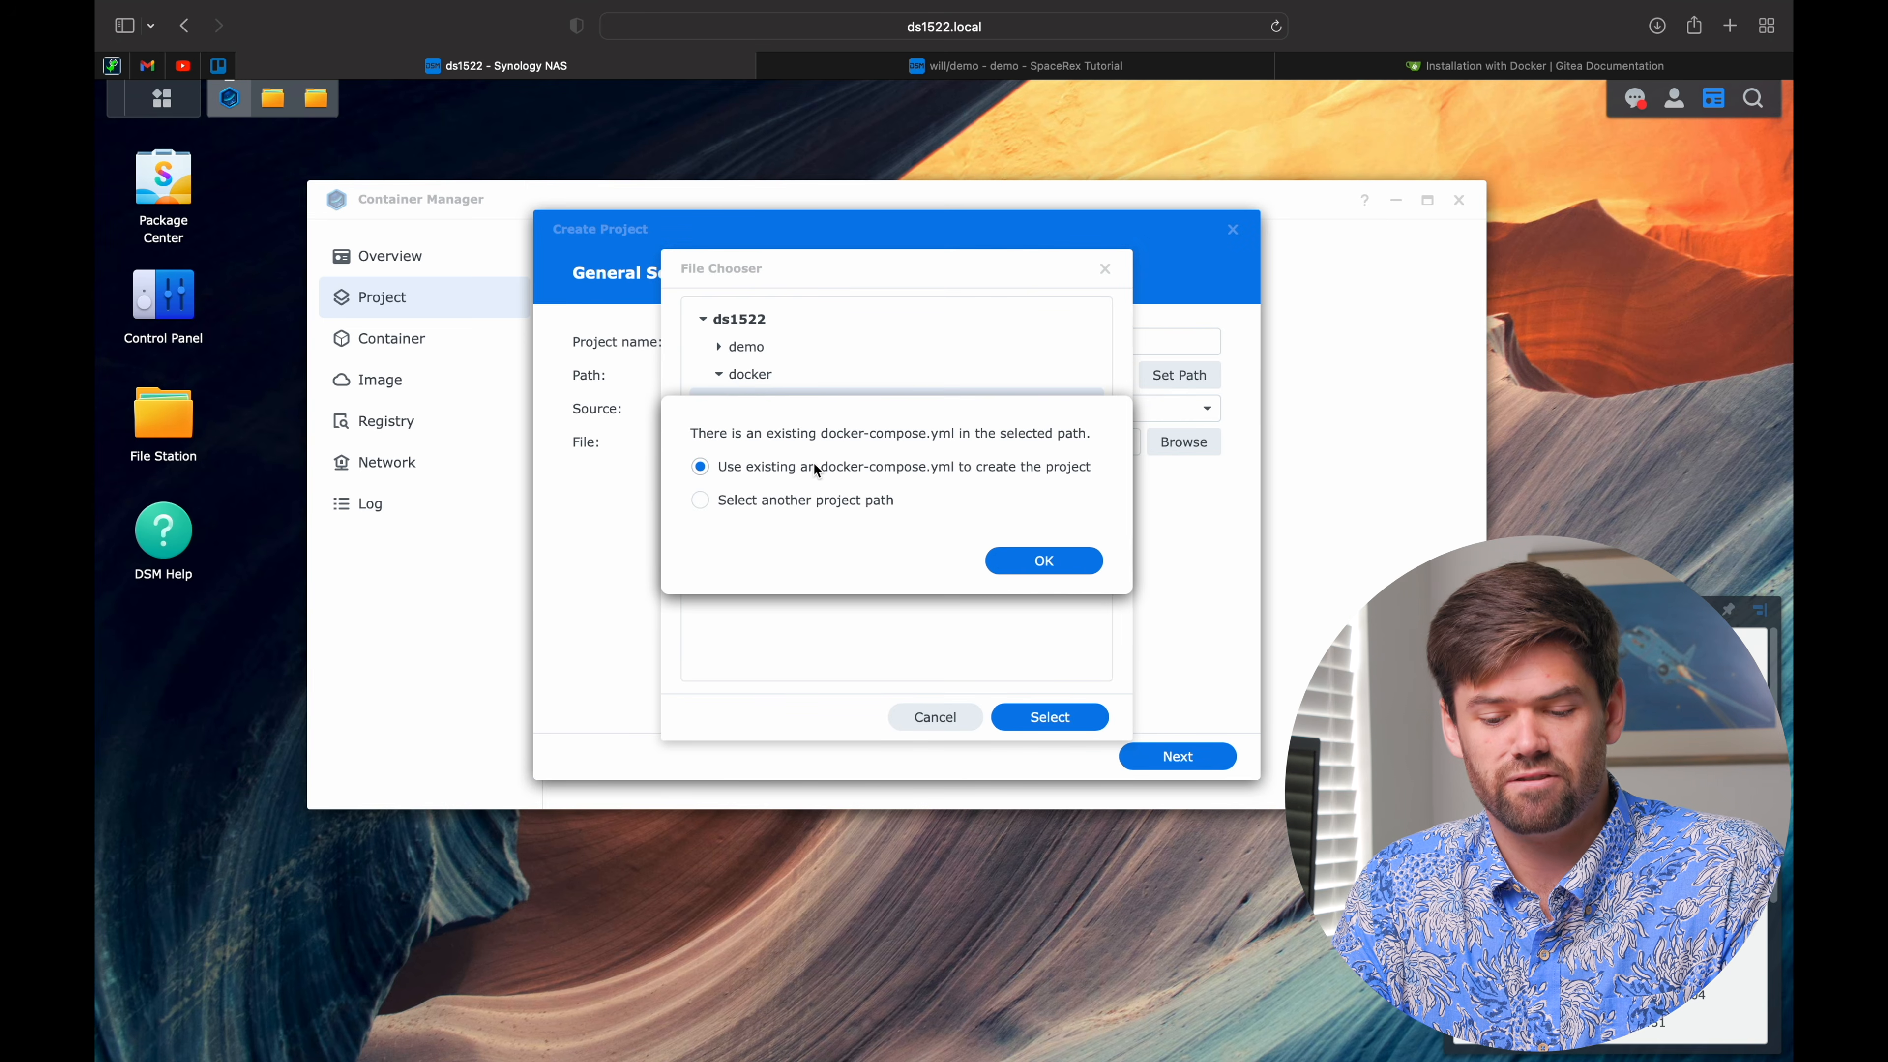
# Step: Reuse the existing compose file, finish the wizard to build the project, and close the build log
pyautogui.click(1079, 564)
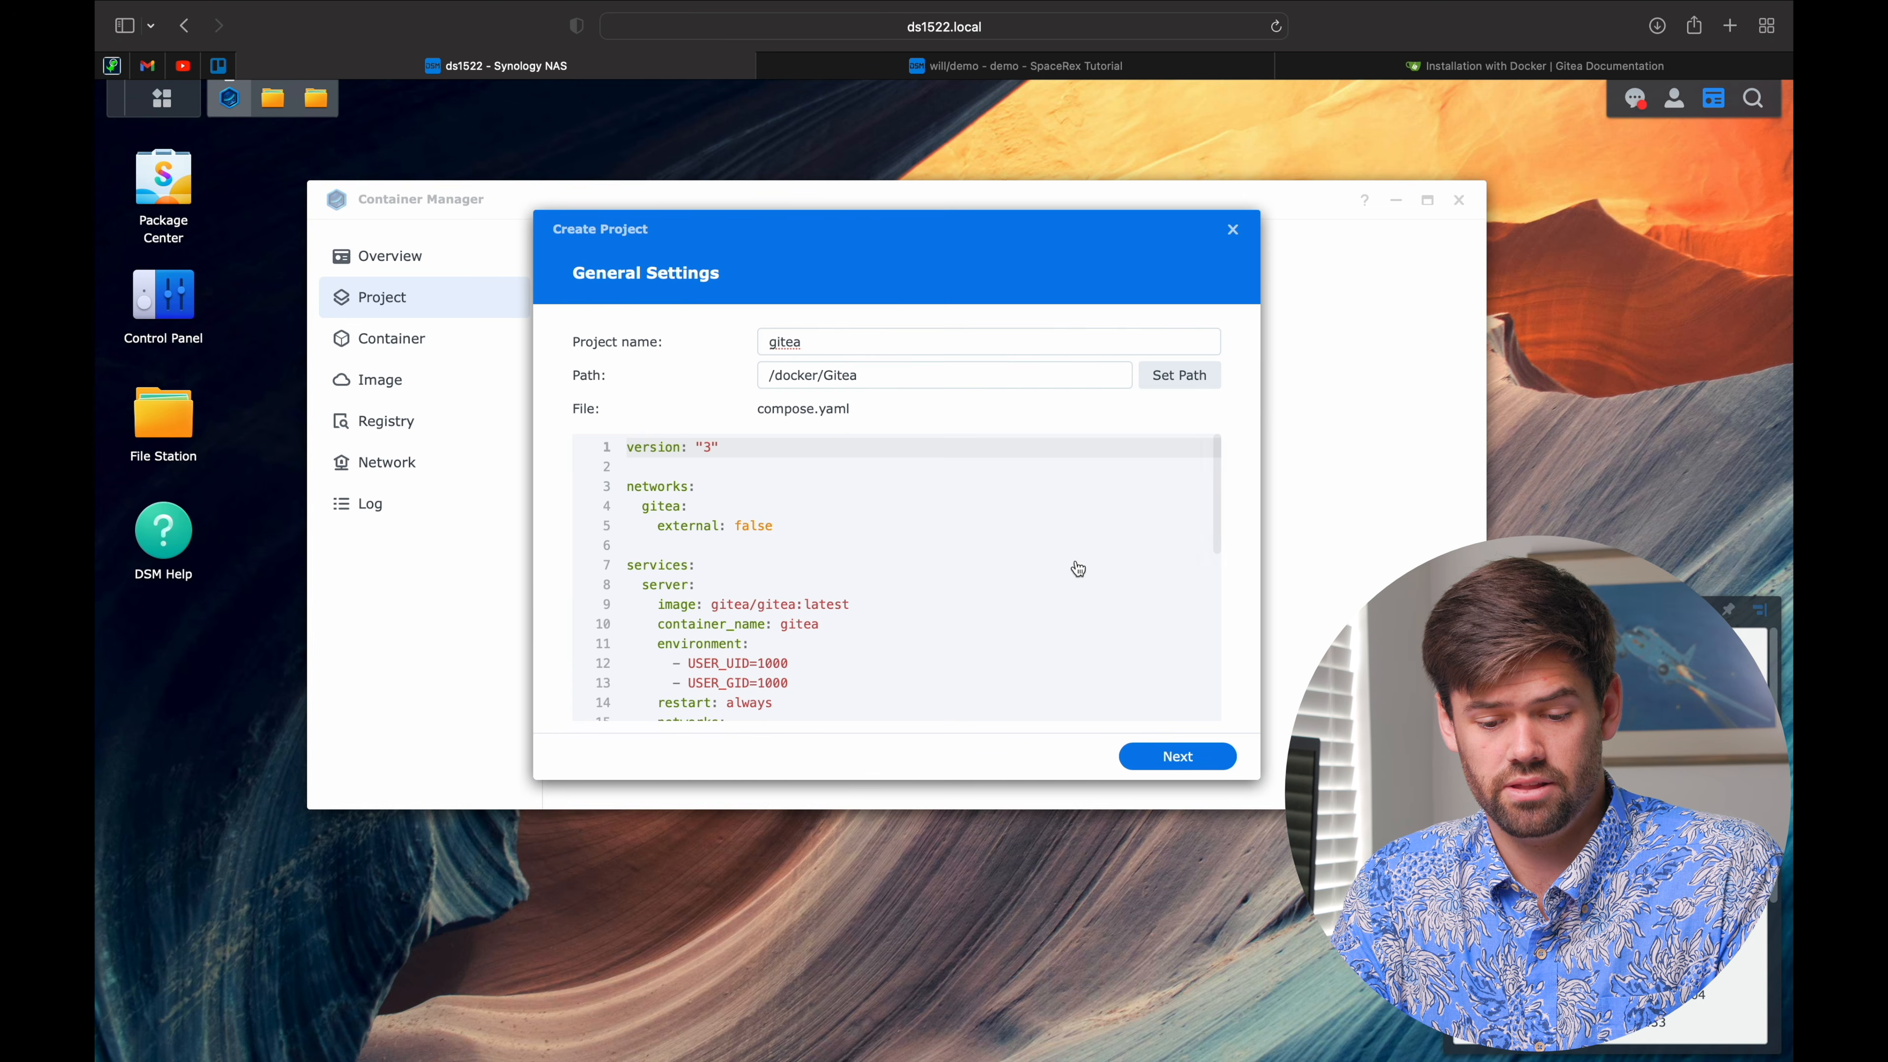
pyautogui.scroll(-10, 1078, 569)
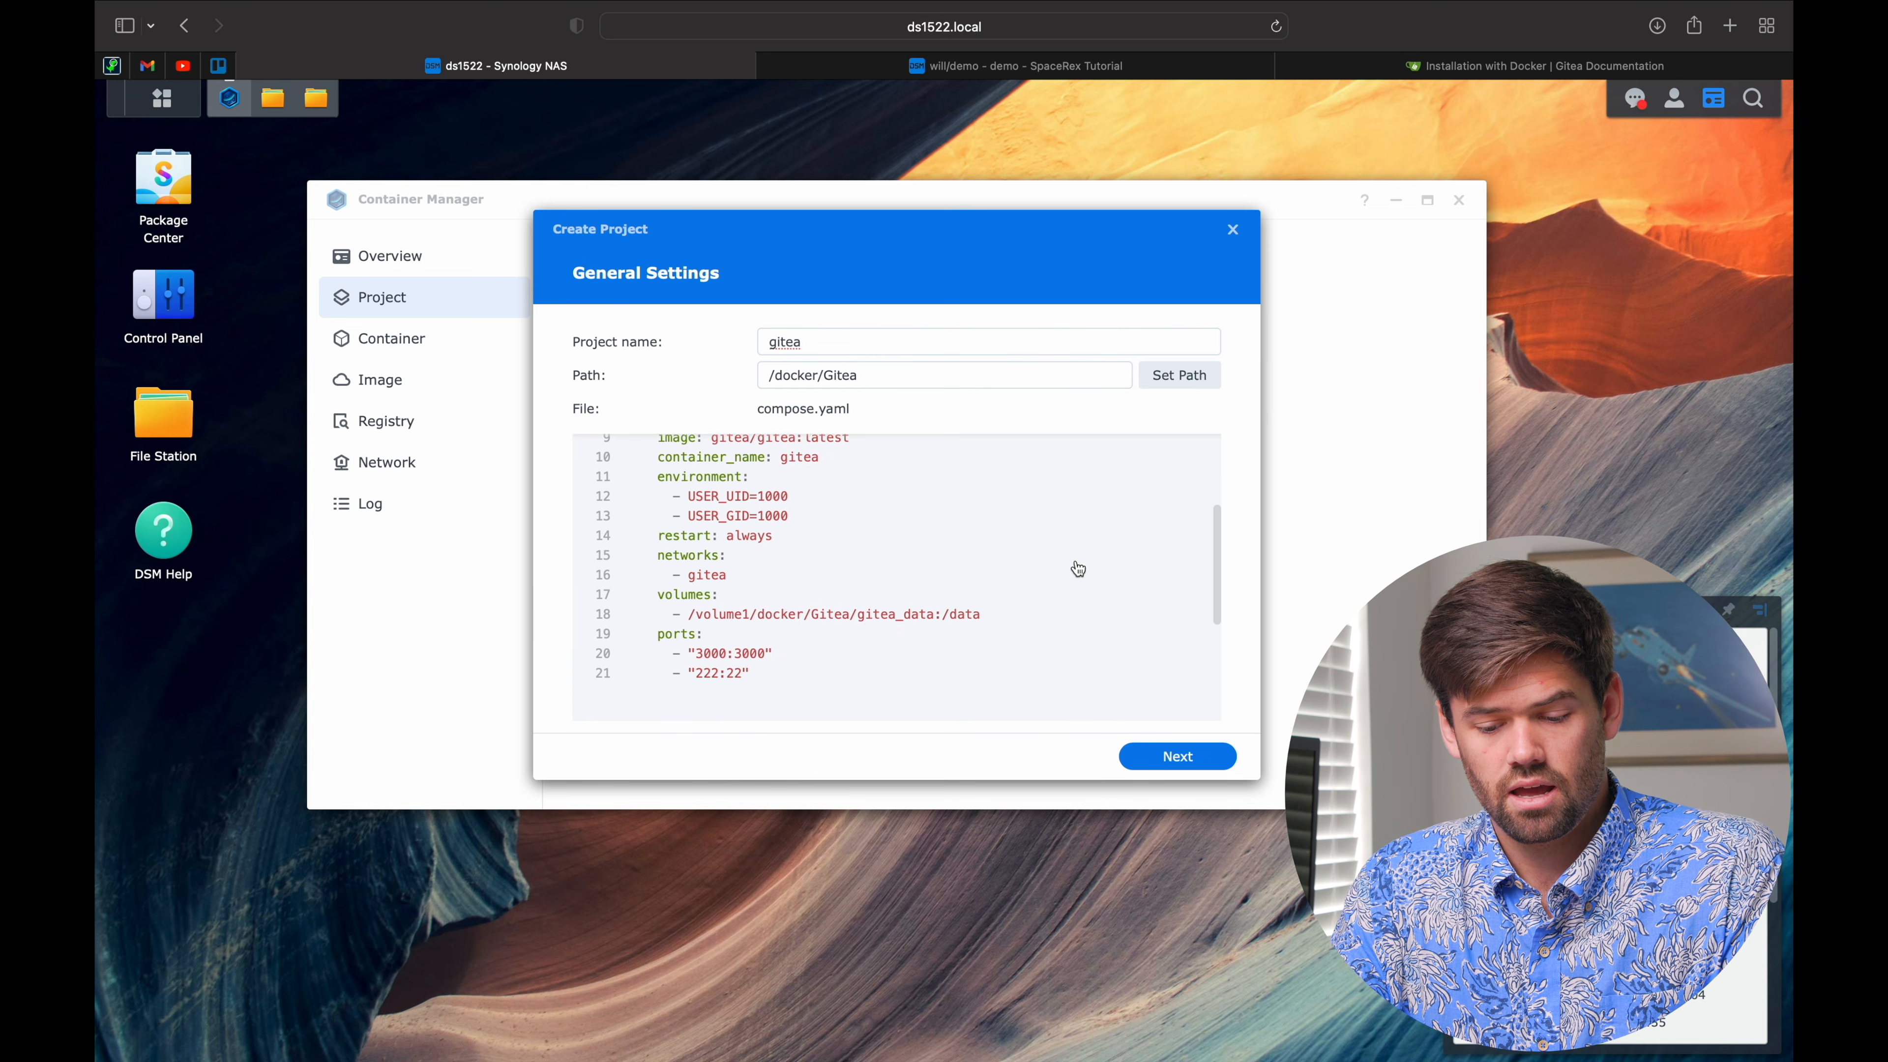
pyautogui.scroll(10, 1078, 569)
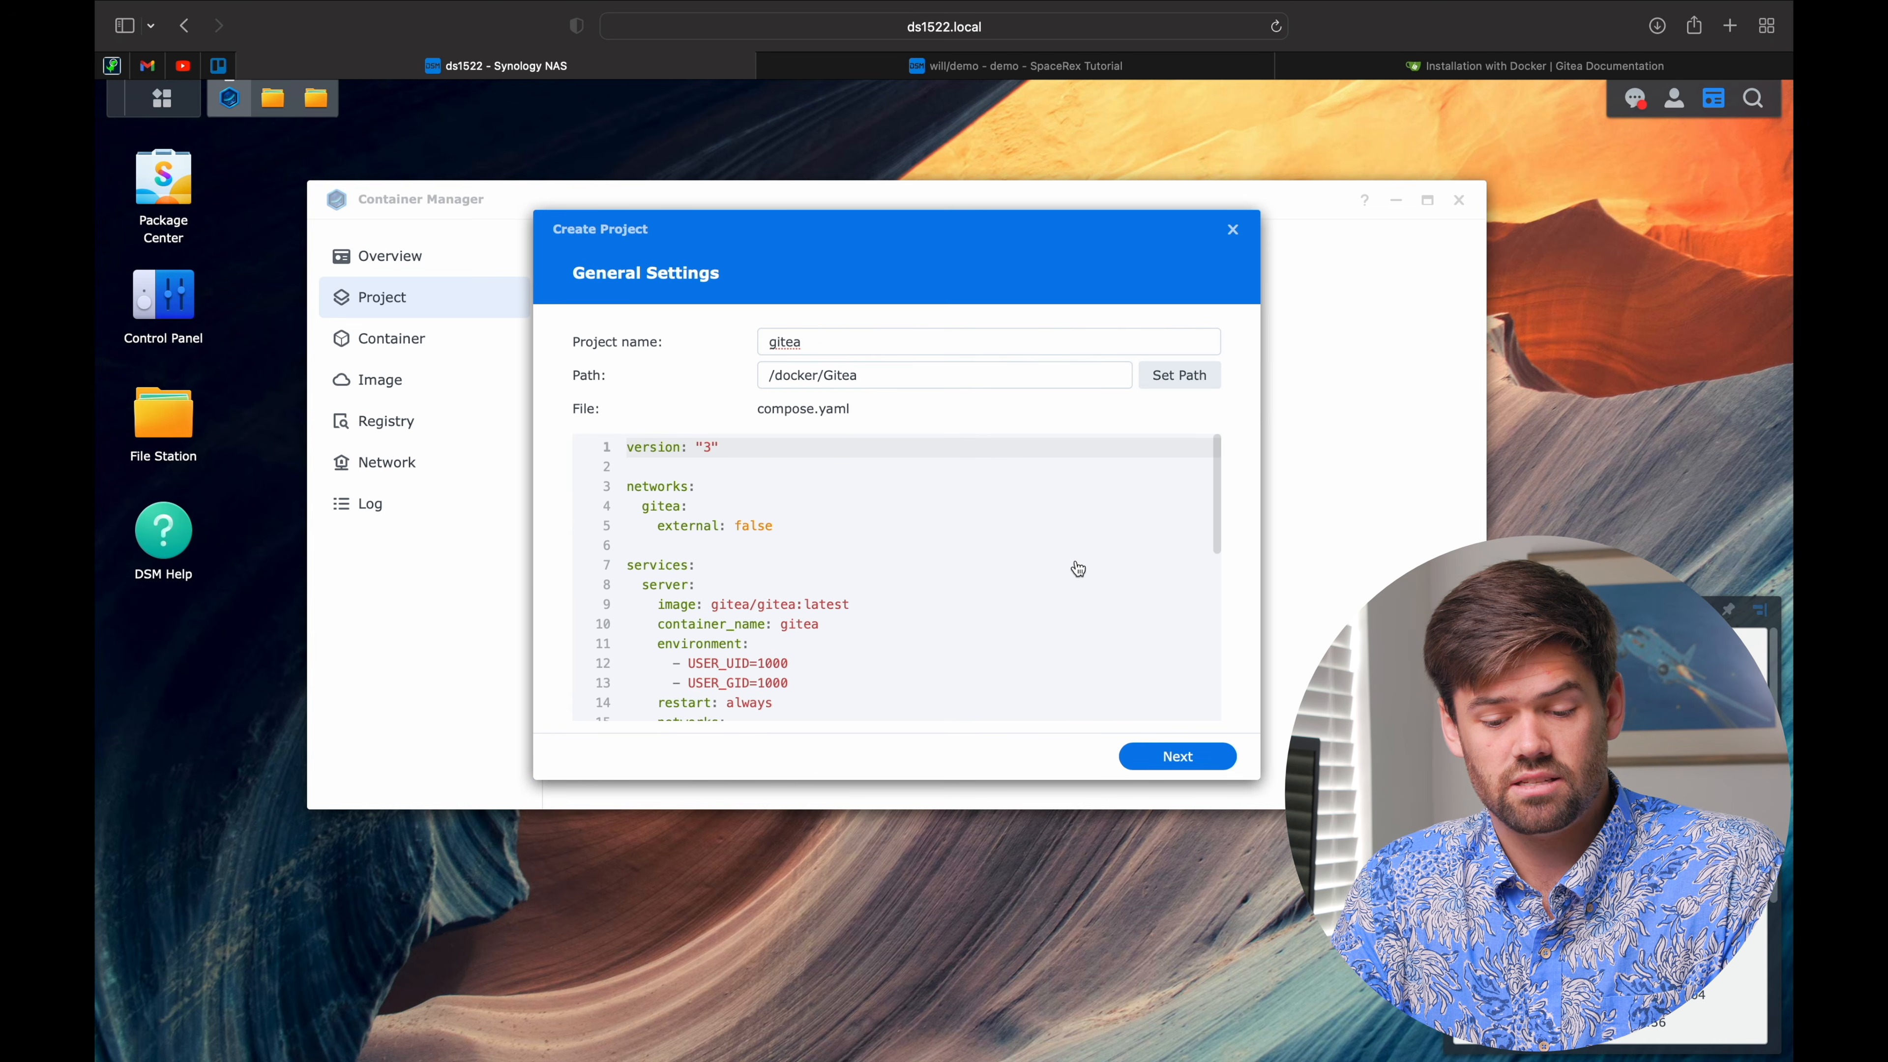
pyautogui.click(1189, 766)
pyautogui.click(1193, 766)
pyautogui.click(1178, 756)
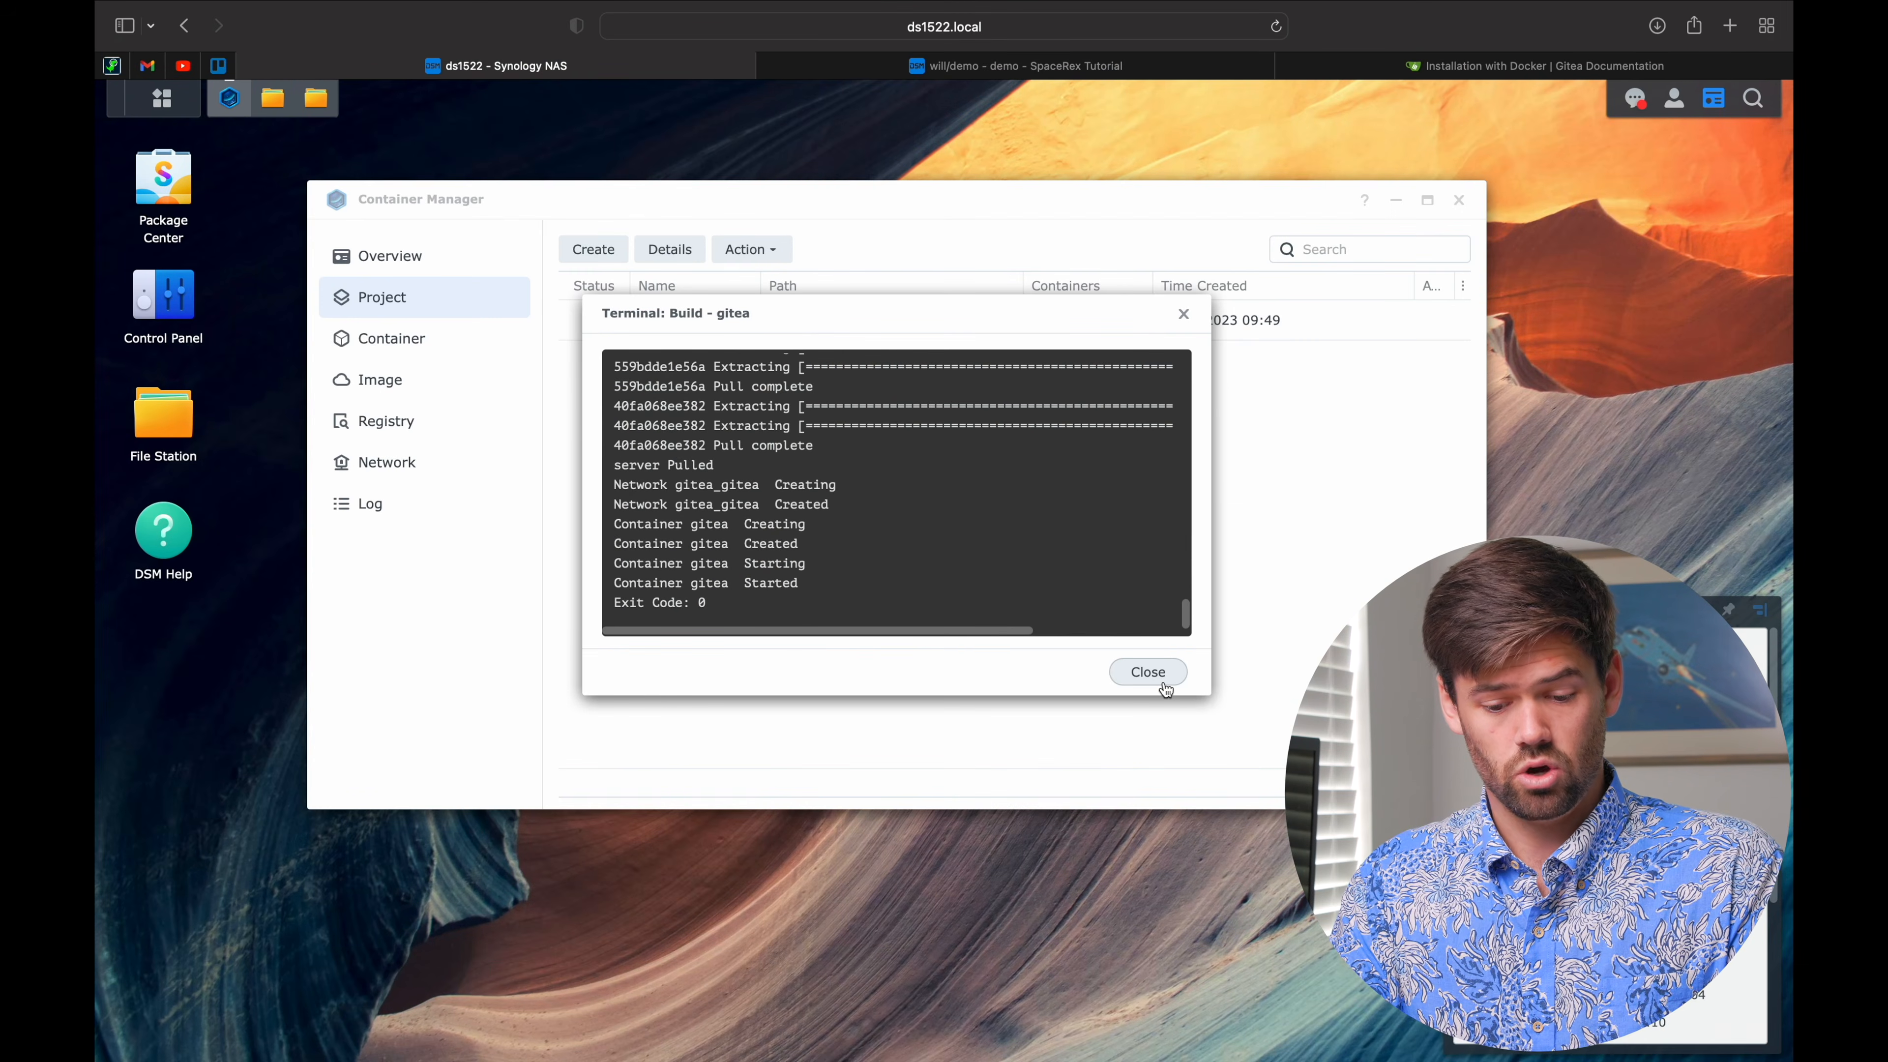
pyautogui.click(1163, 686)
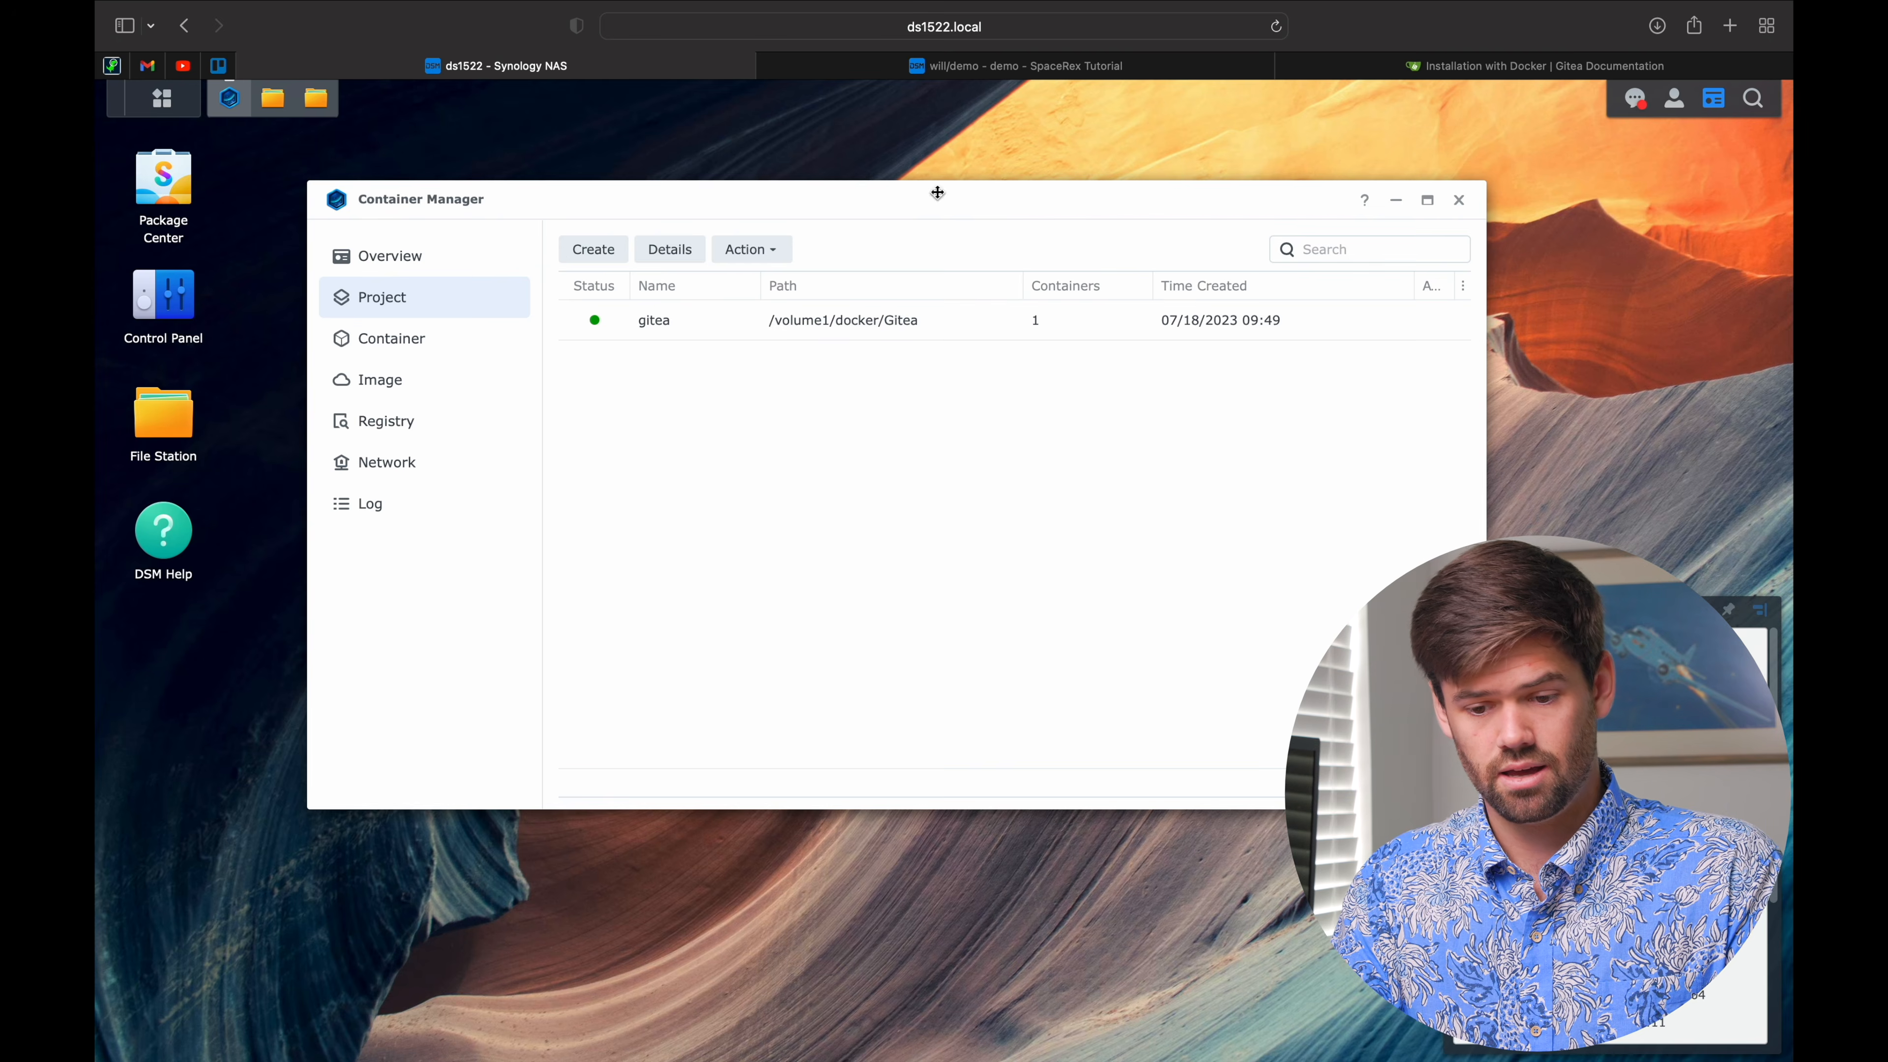
# Step: Reload Gitea, open the demo repository from the account profile, then return to the Synology NAS tab
pyautogui.click(992, 65)
pyautogui.click(1276, 27)
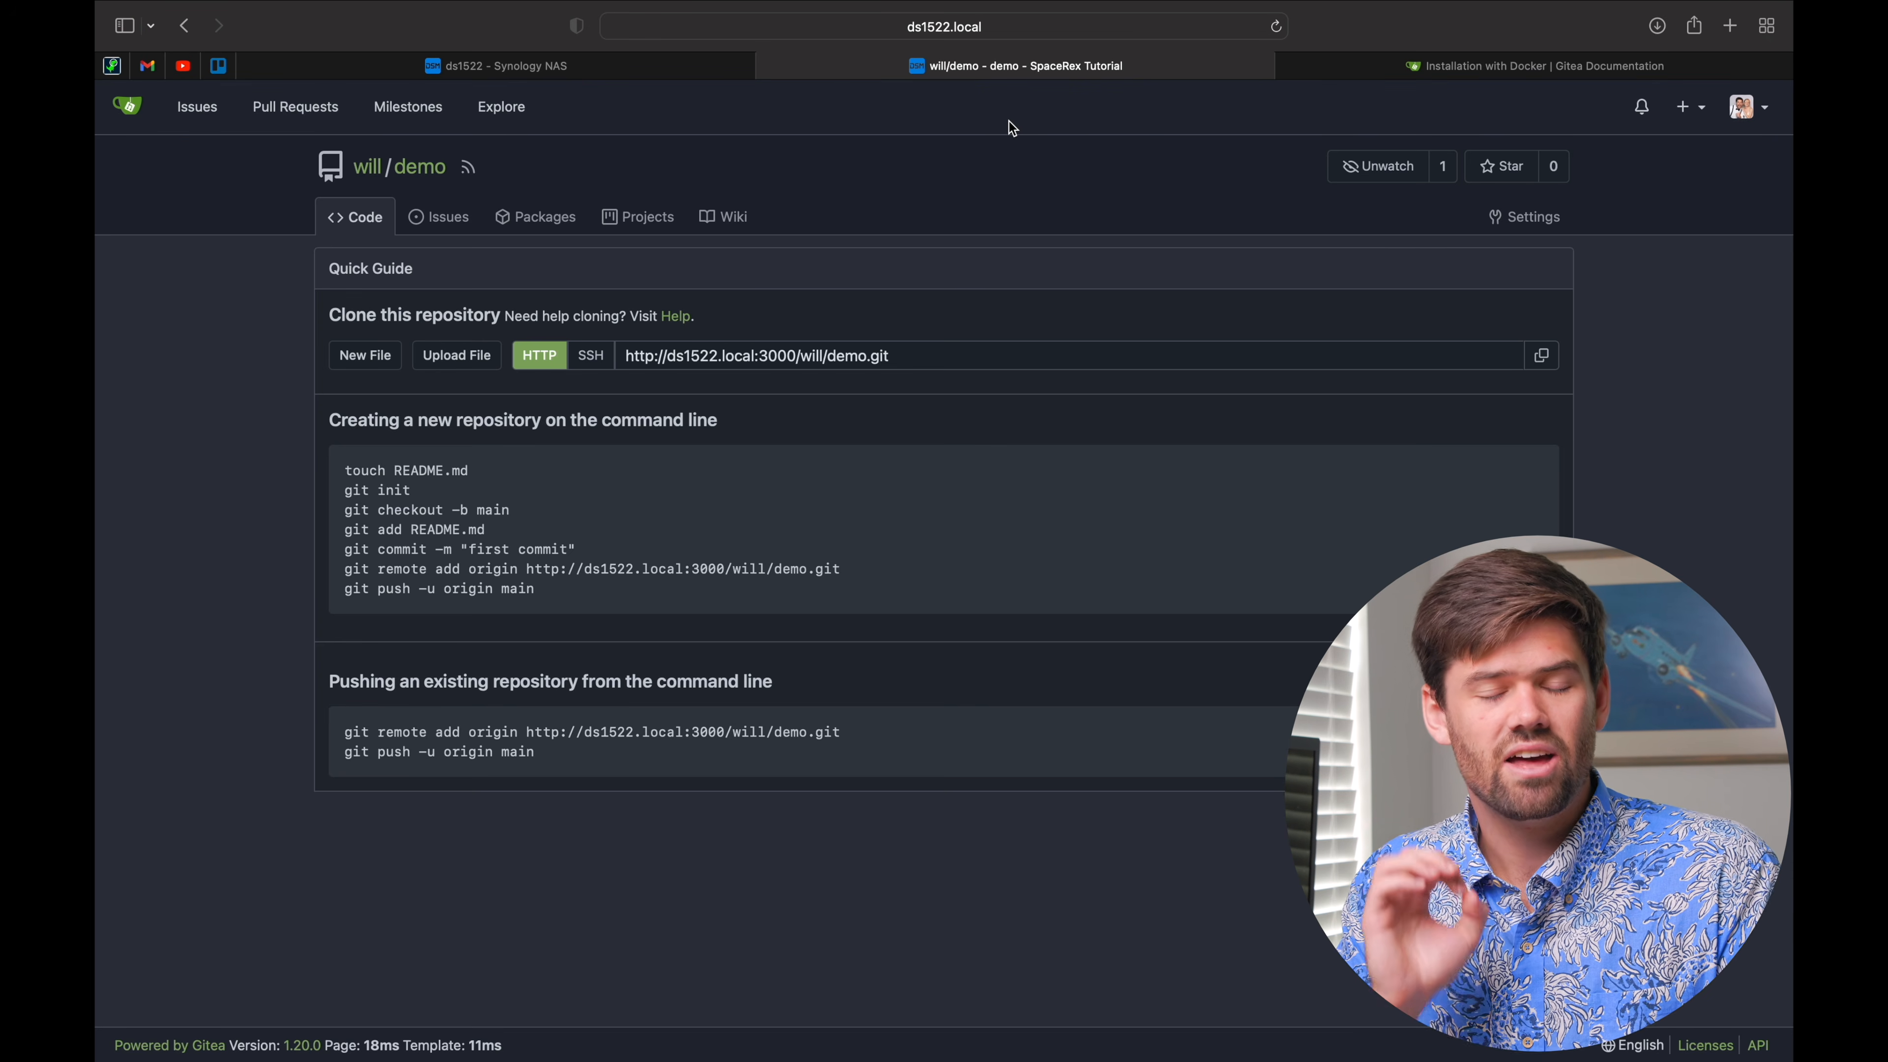
pyautogui.click(368, 167)
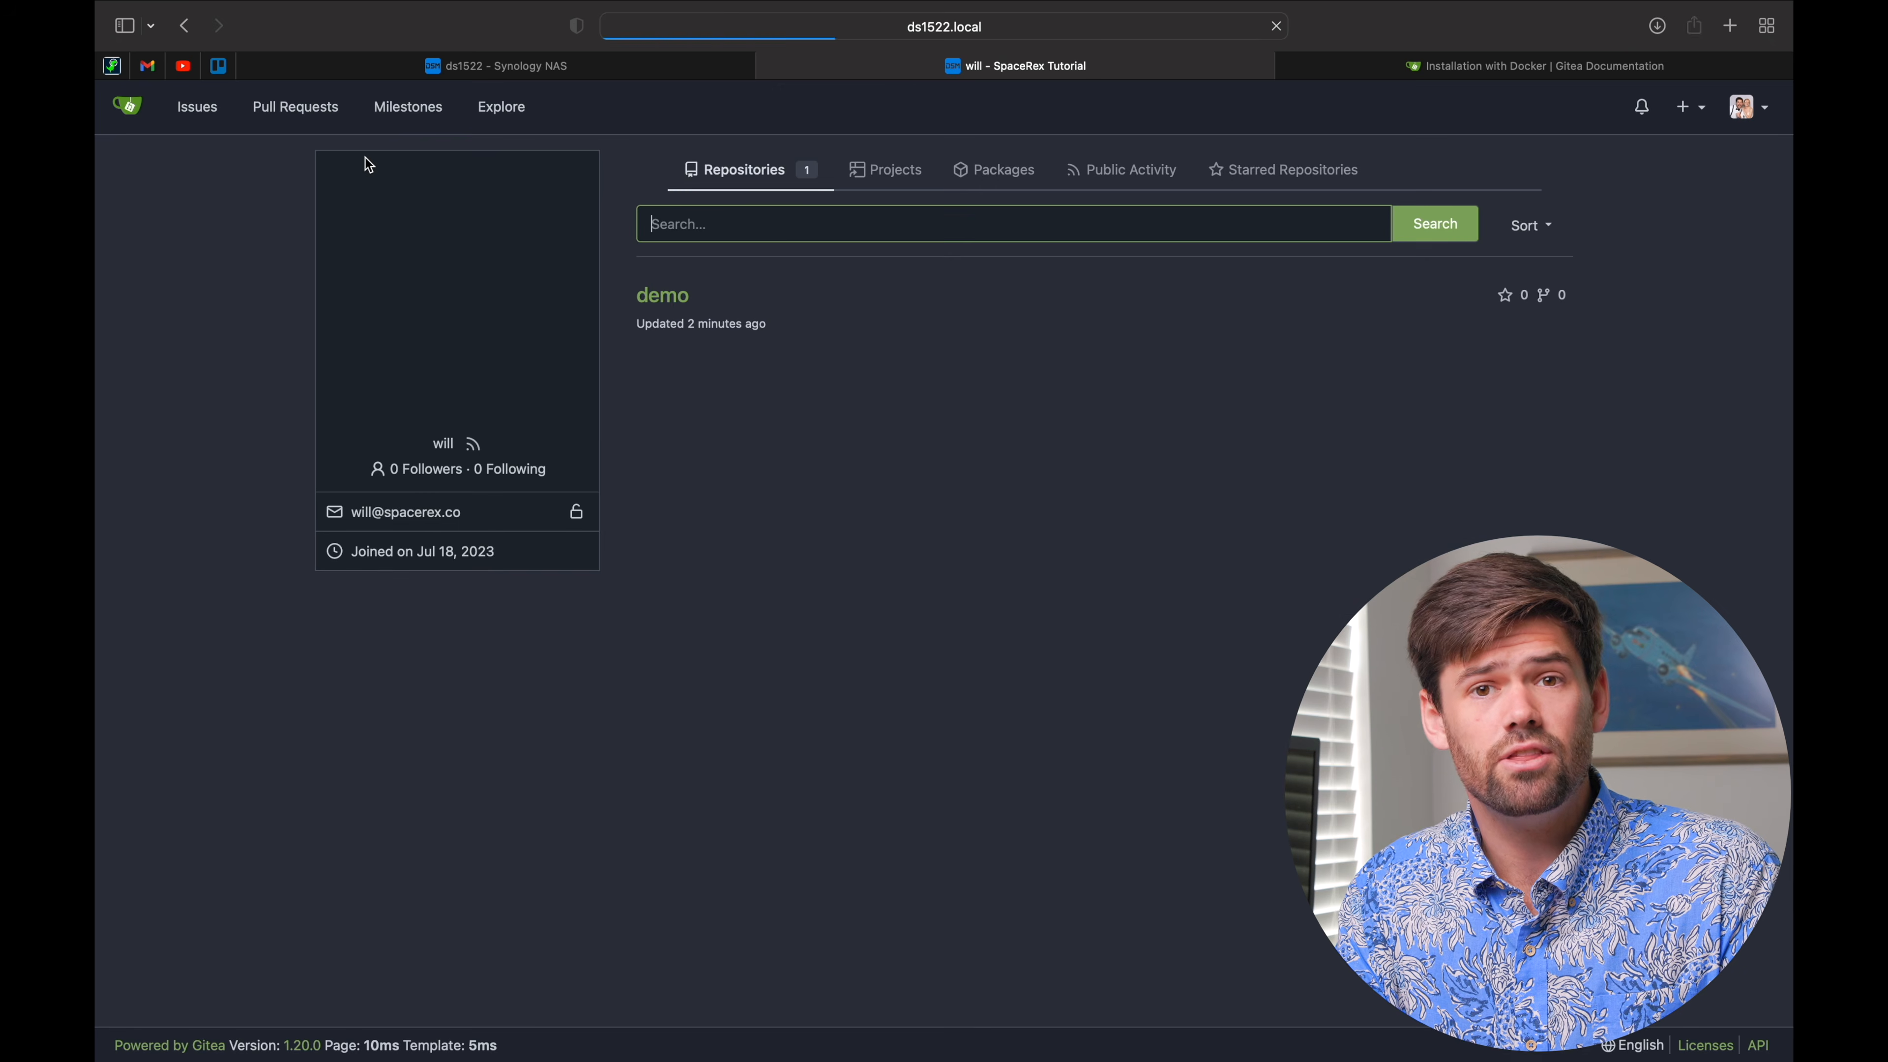
pyautogui.click(661, 296)
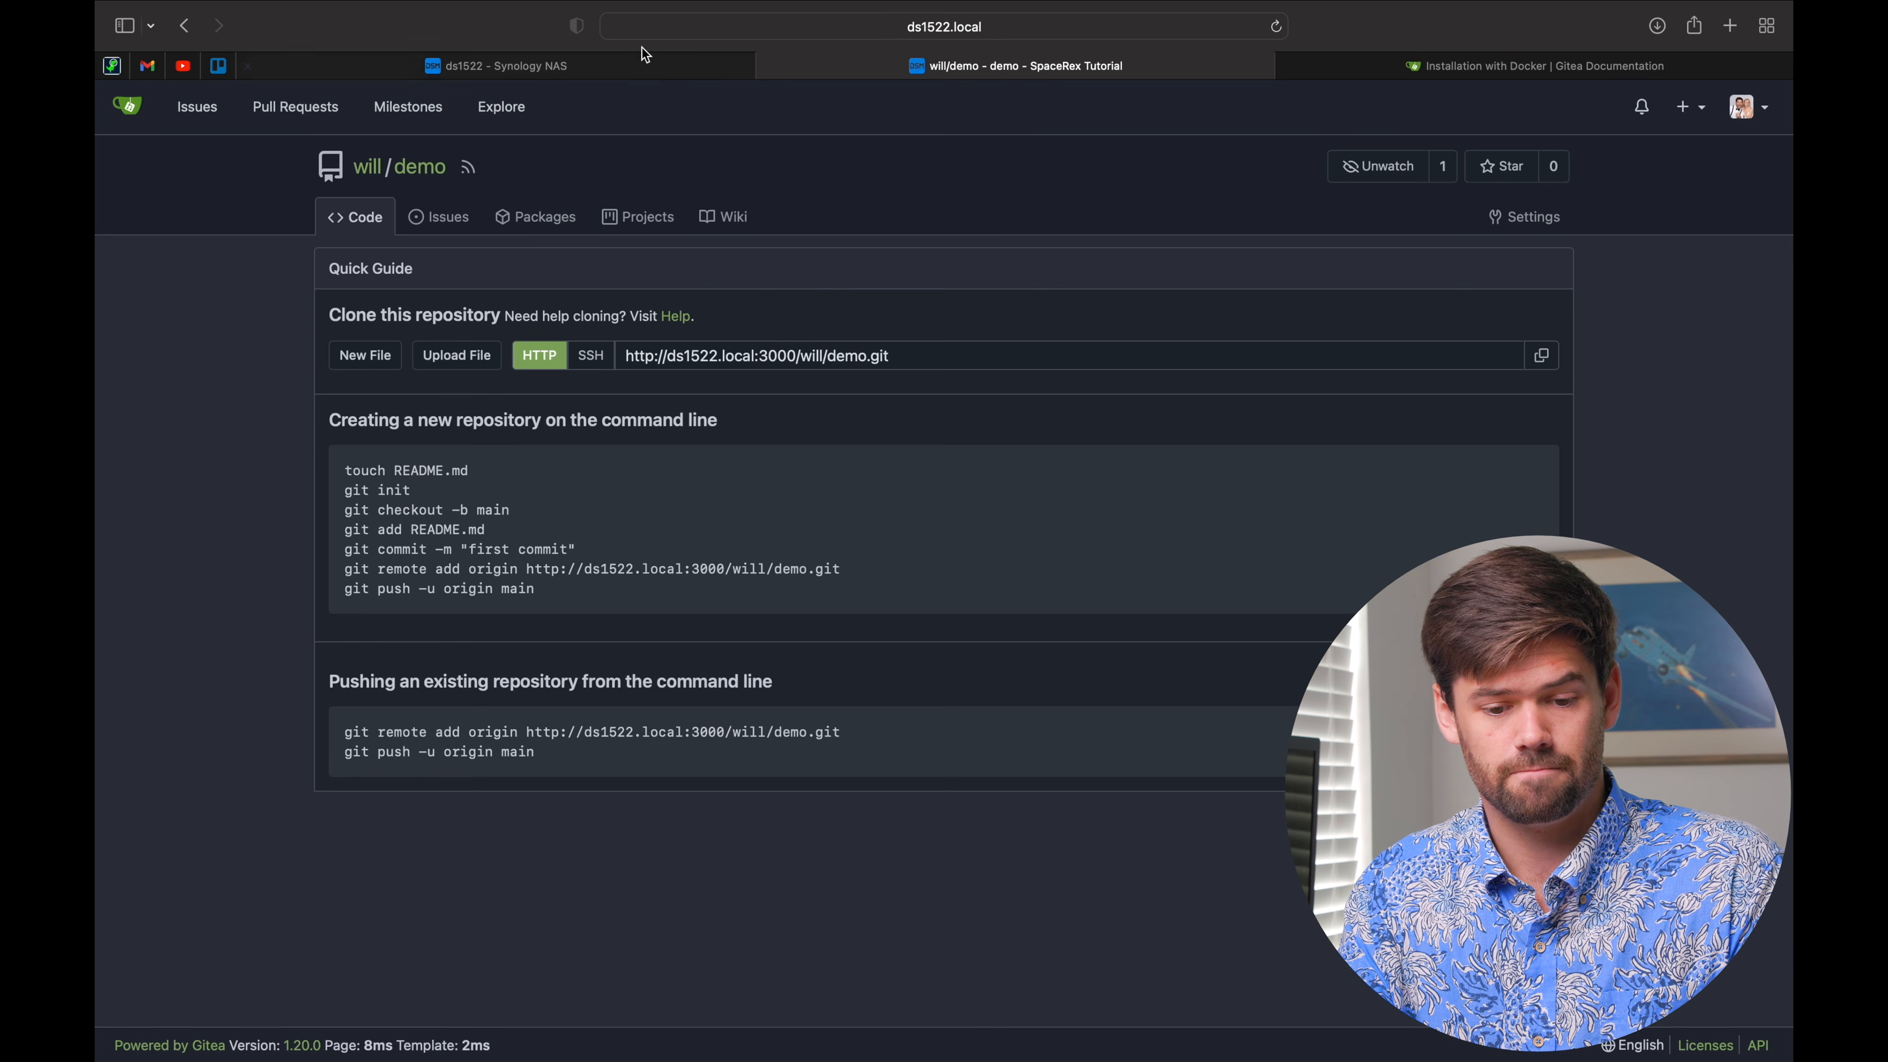
pyautogui.moveTo(610, 55)
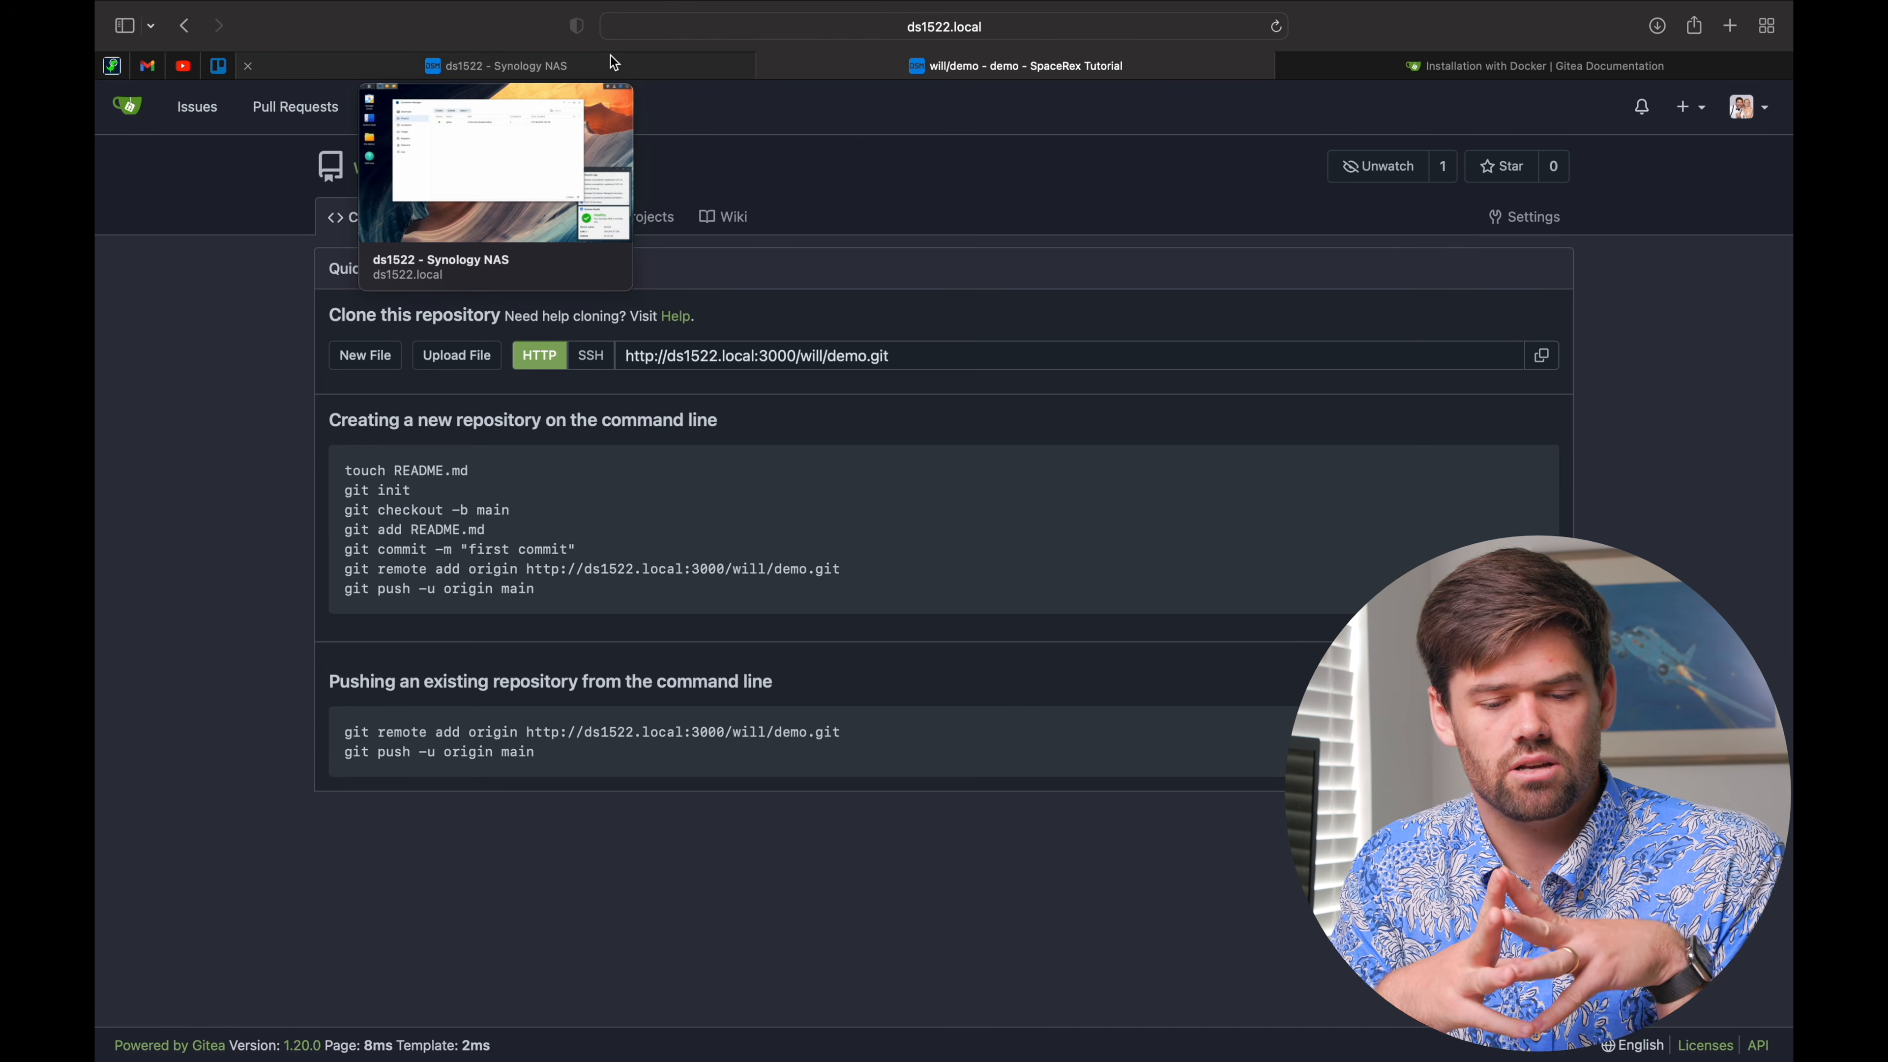
pyautogui.click(609, 55)
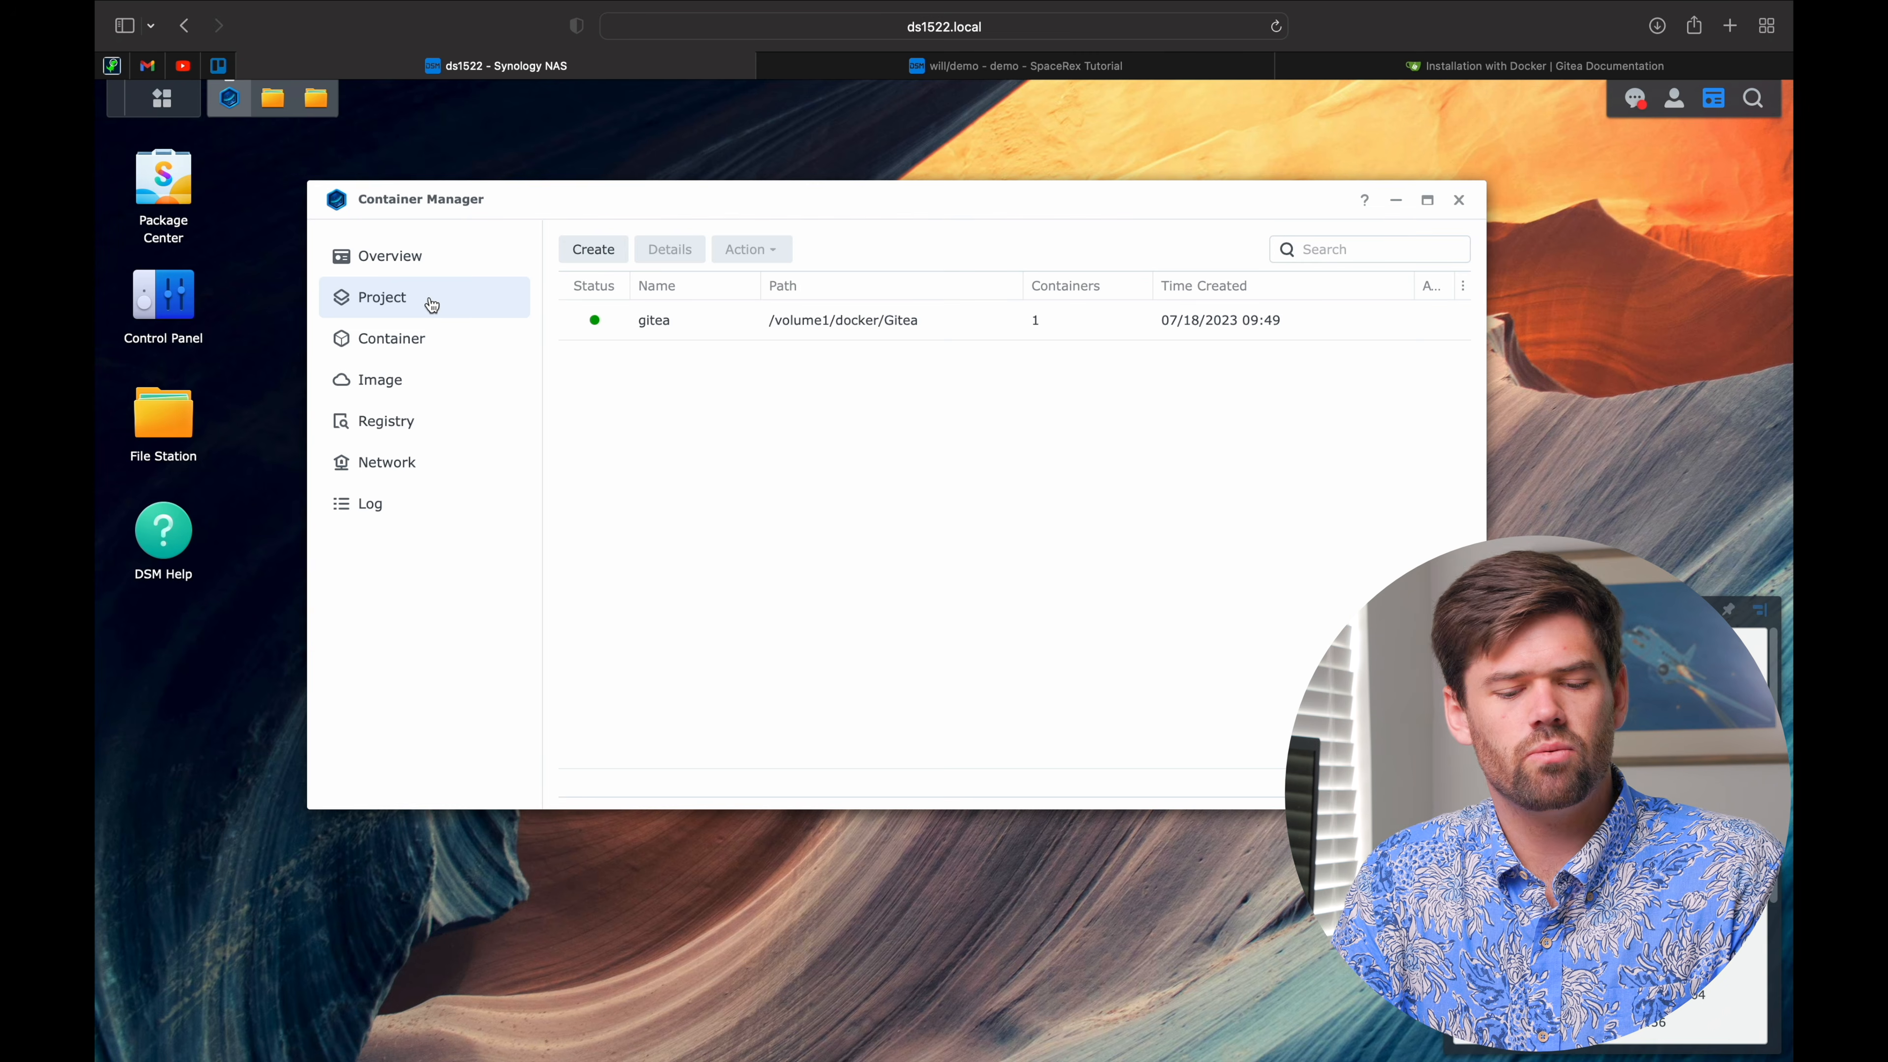
# Step: Create a new container from the gitea/gitea:latest image with auto-restart enabled
pyautogui.click(428, 356)
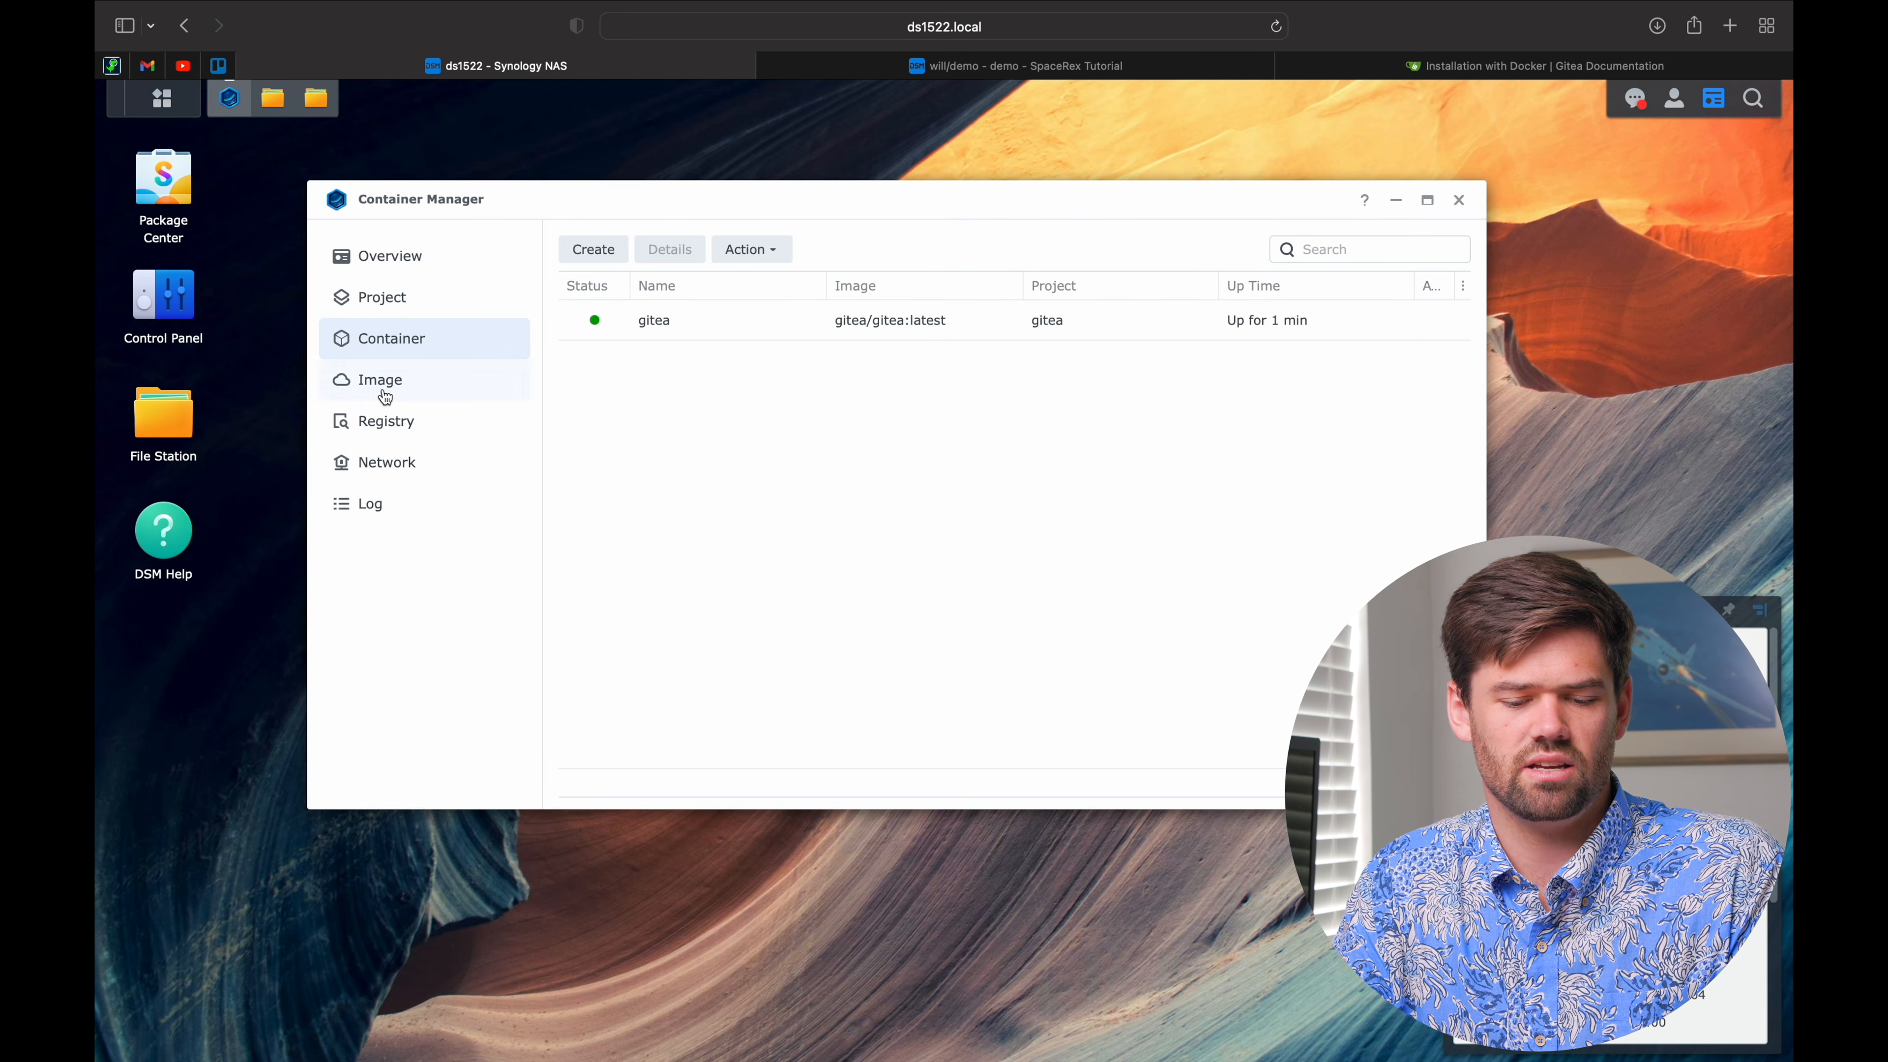
pyautogui.click(594, 251)
pyautogui.click(868, 346)
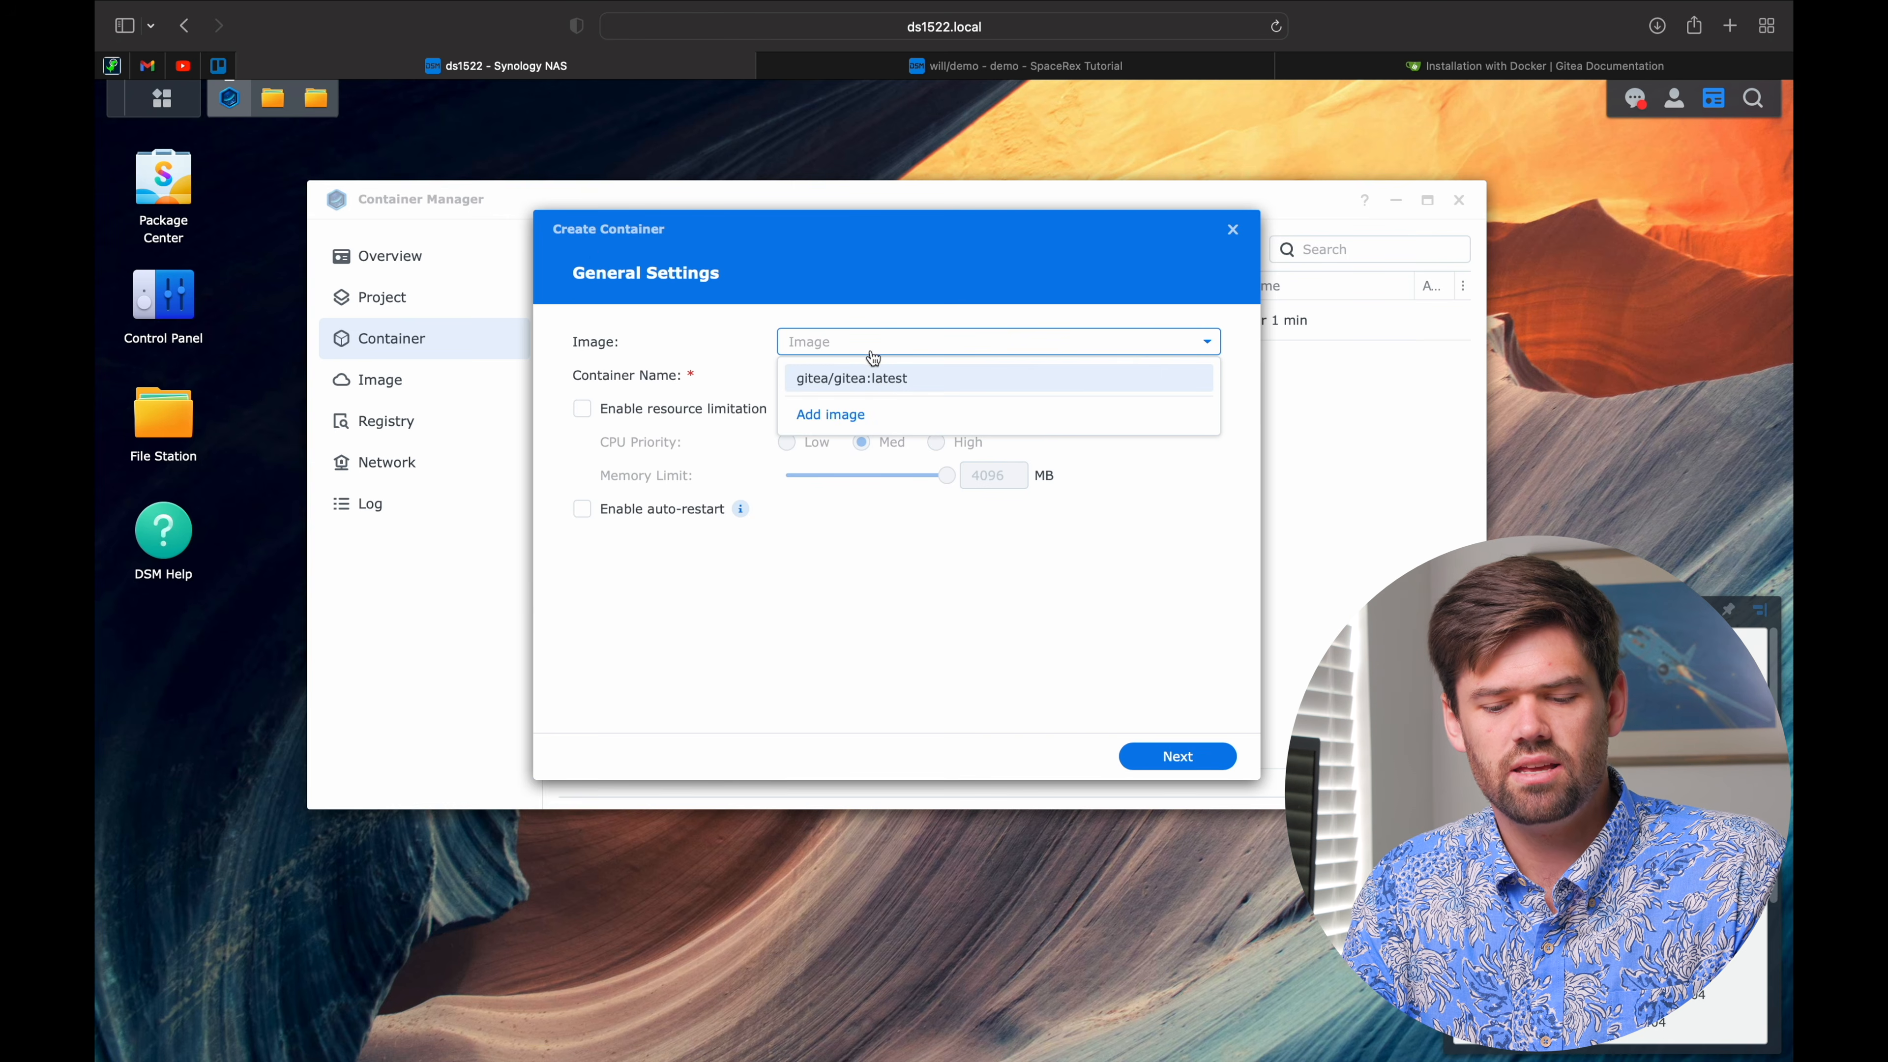
pyautogui.click(874, 378)
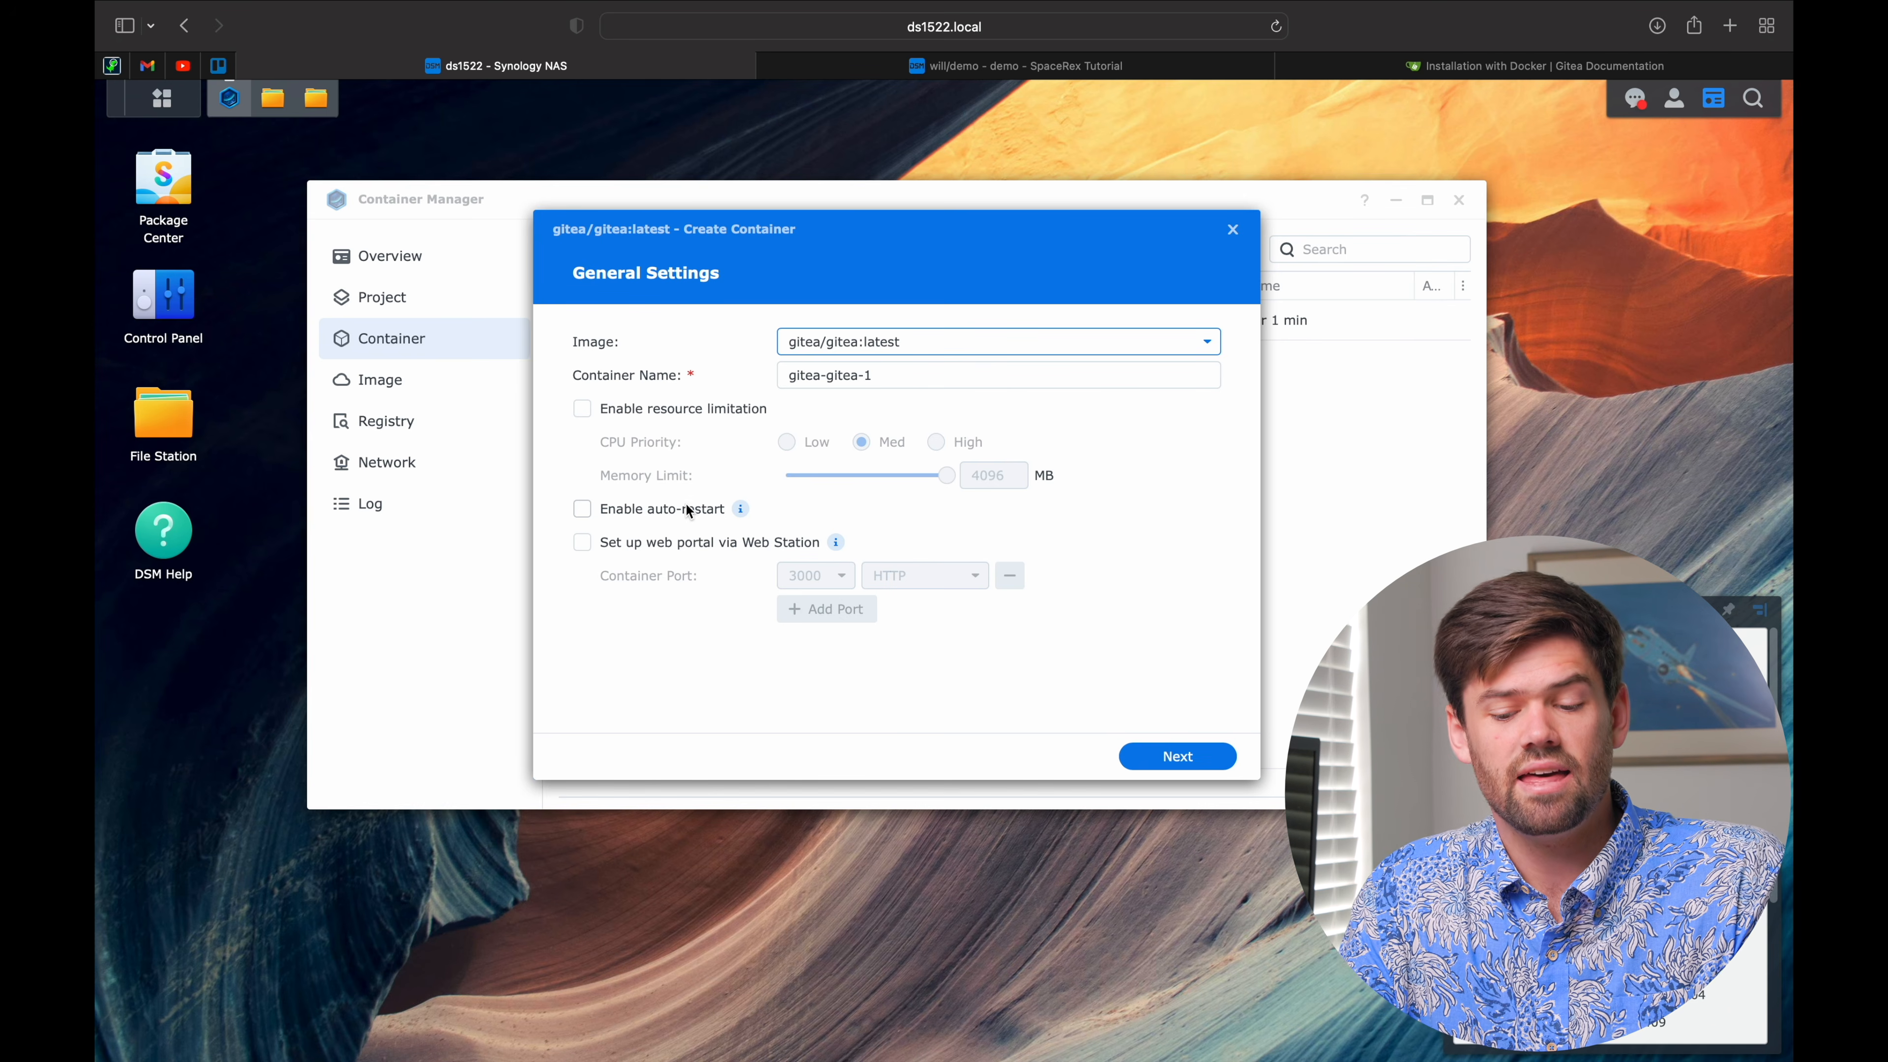
pyautogui.click(649, 514)
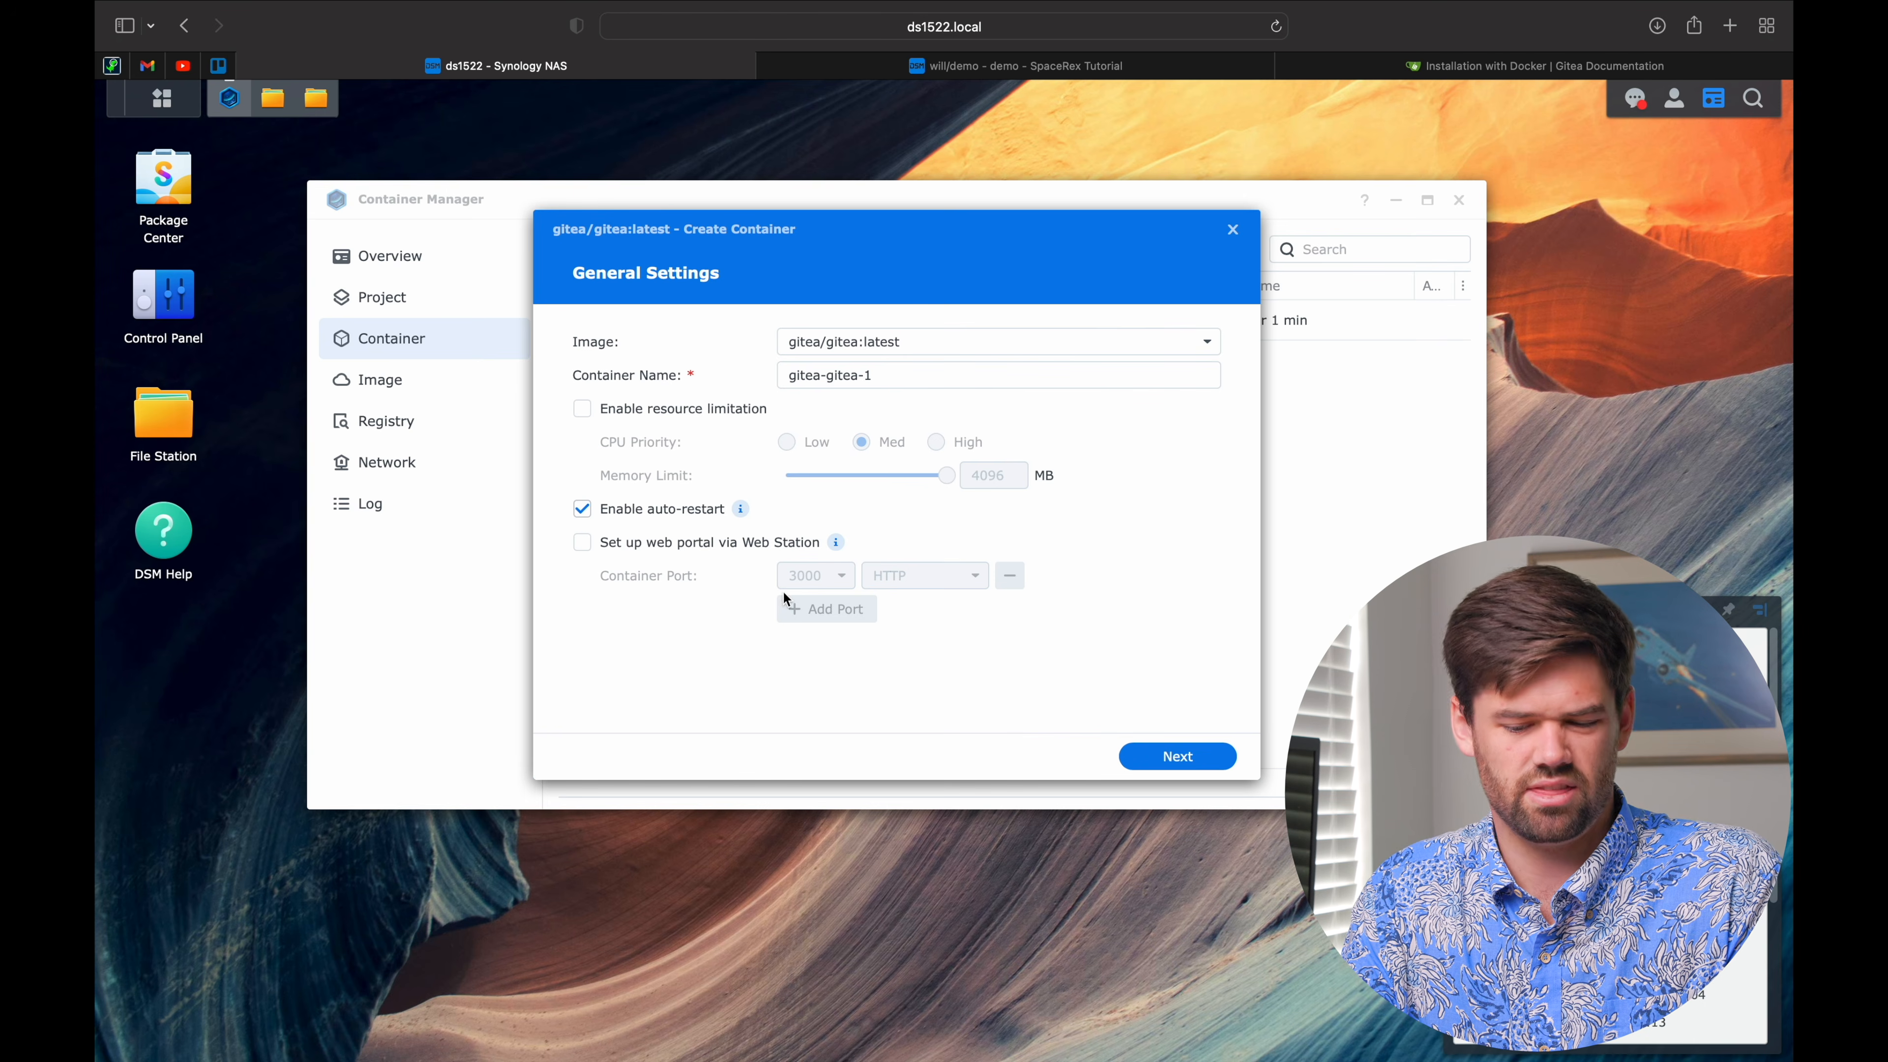
pyautogui.click(1199, 770)
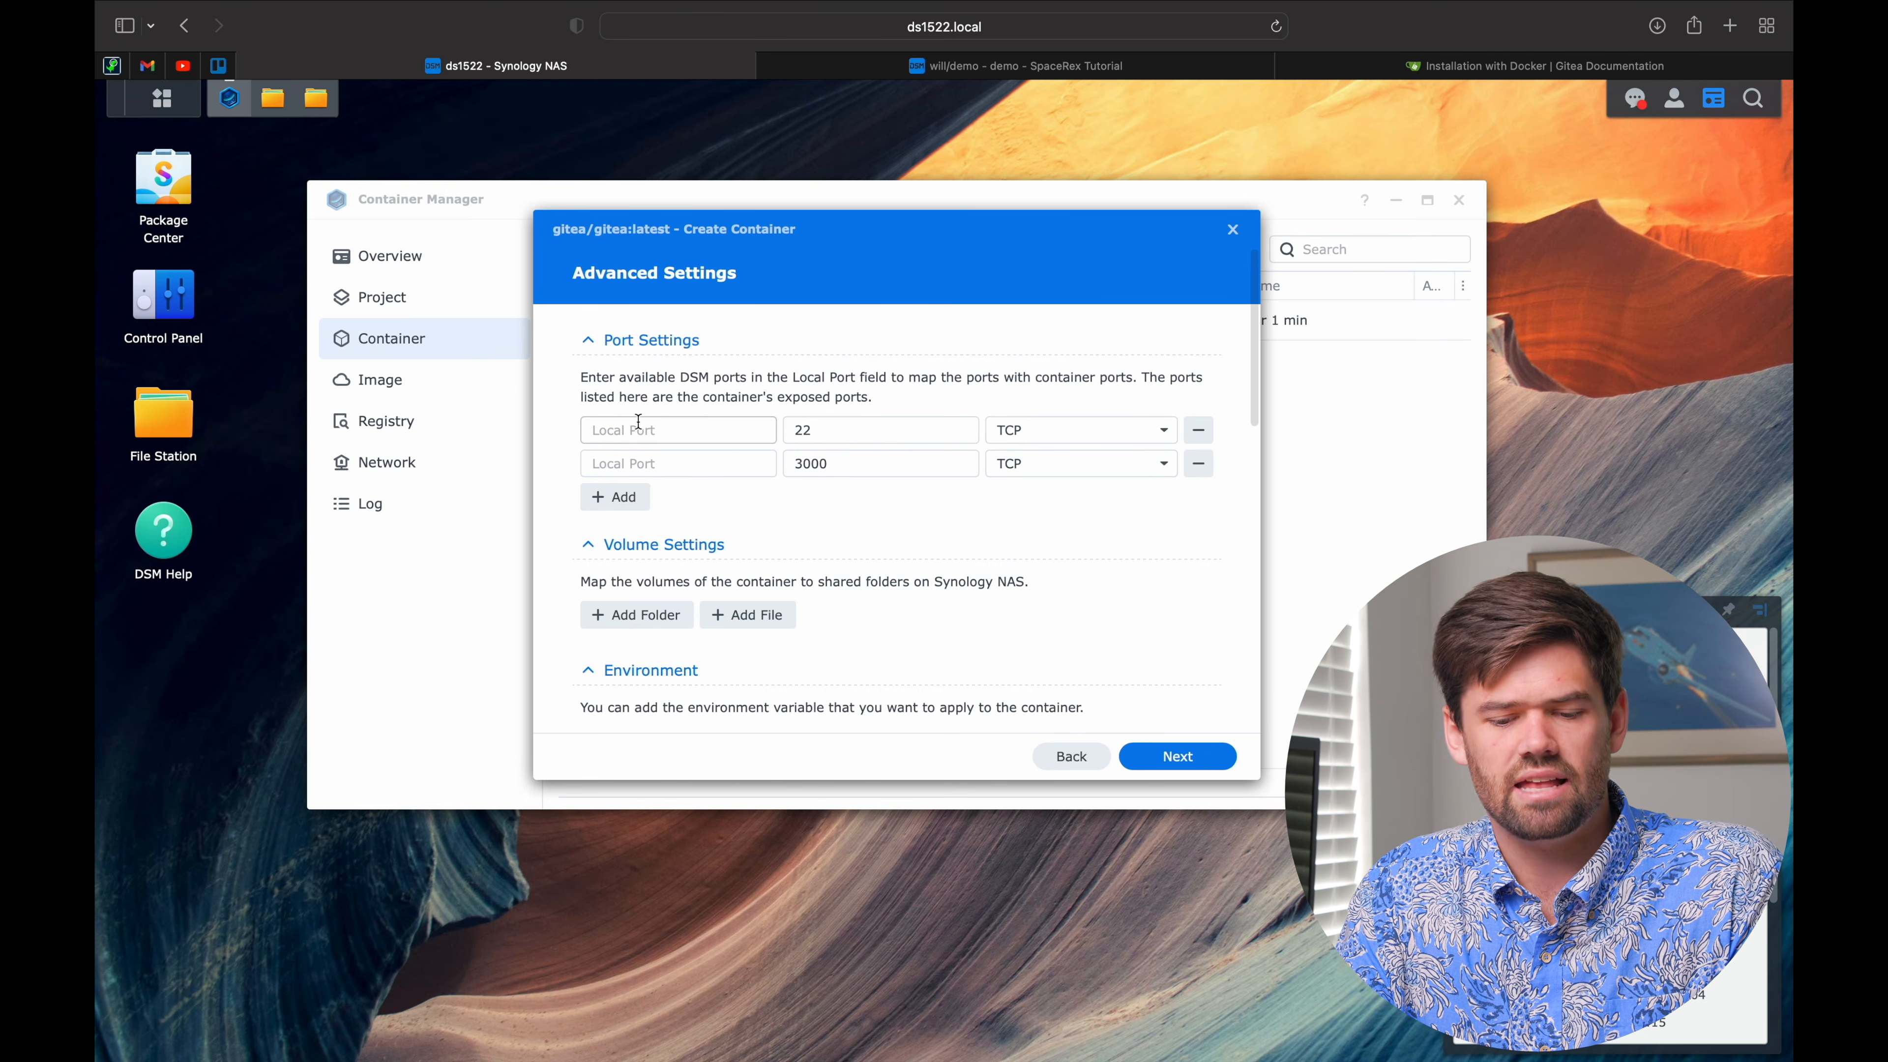
# Step: In Advanced Settings, map local port 3001 to container port 3000
pyautogui.scroll(-3, 638, 421)
pyautogui.scroll(4, 637, 420)
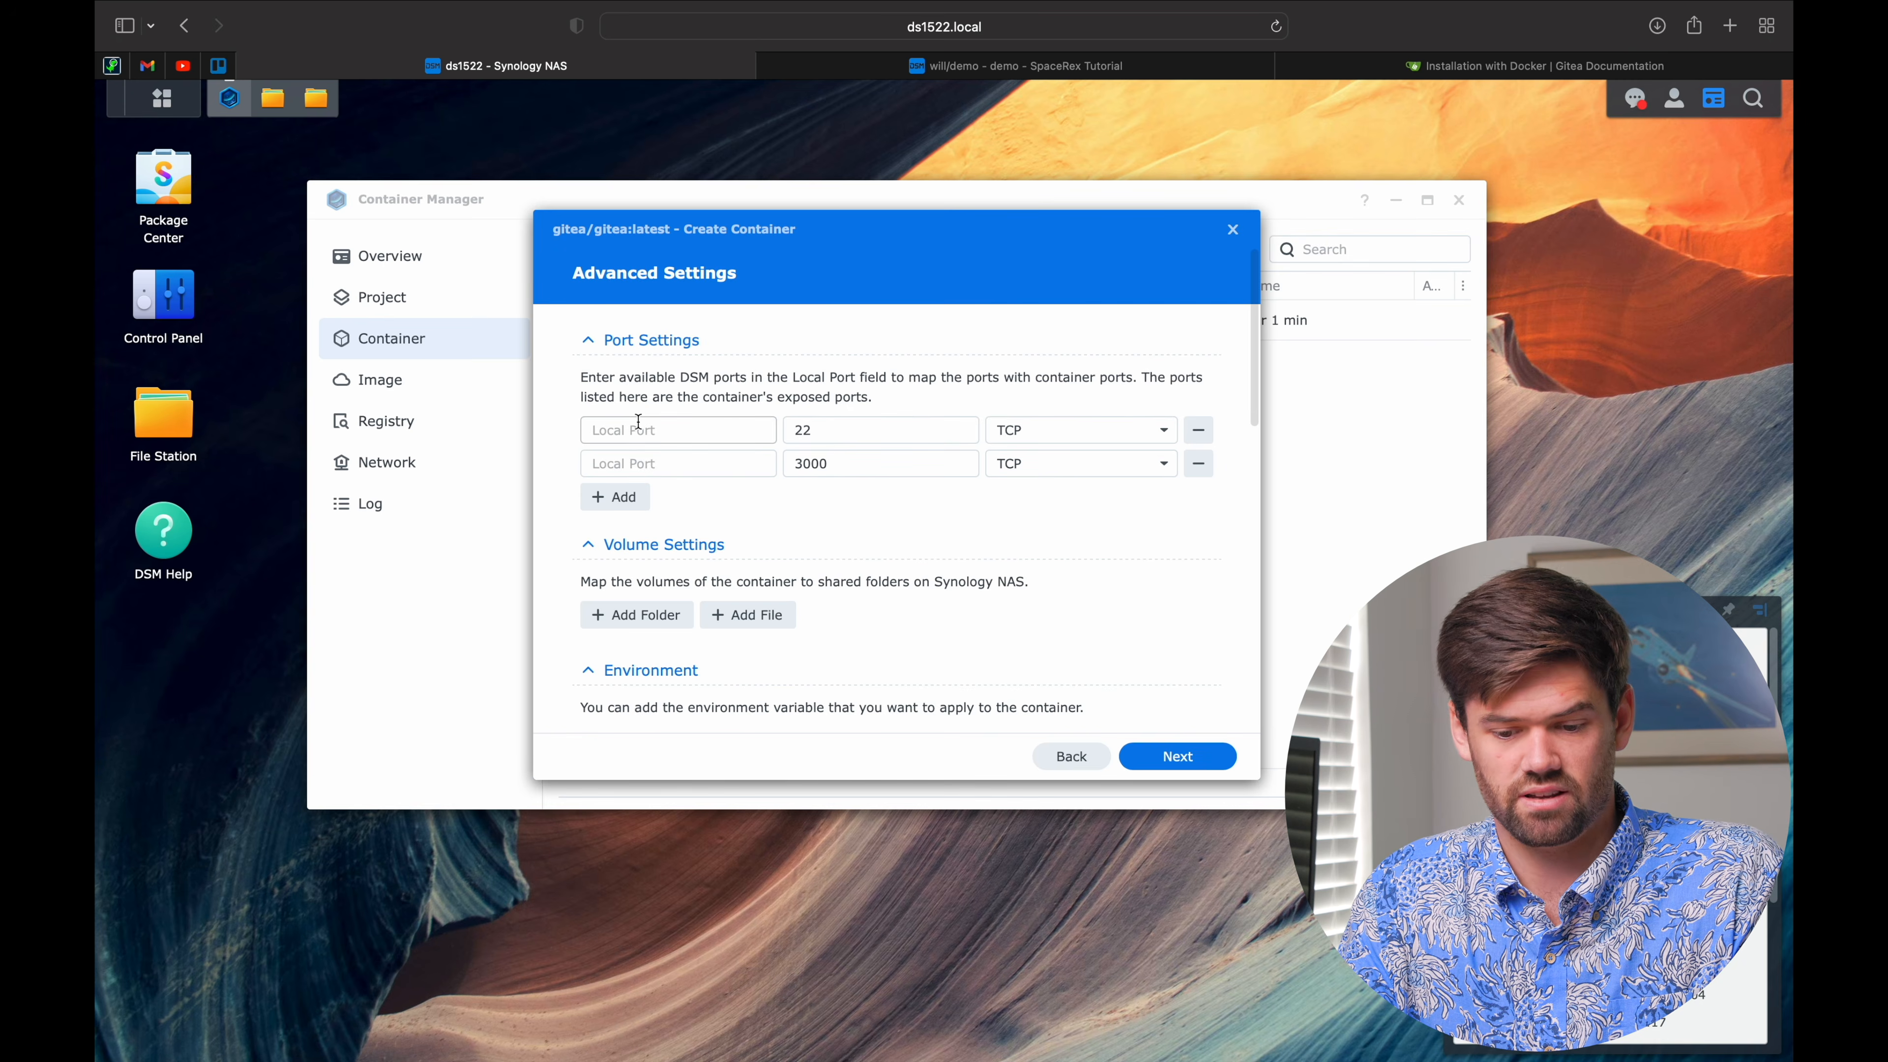
pyautogui.scroll(-4, 638, 421)
pyautogui.scroll(-8, 637, 421)
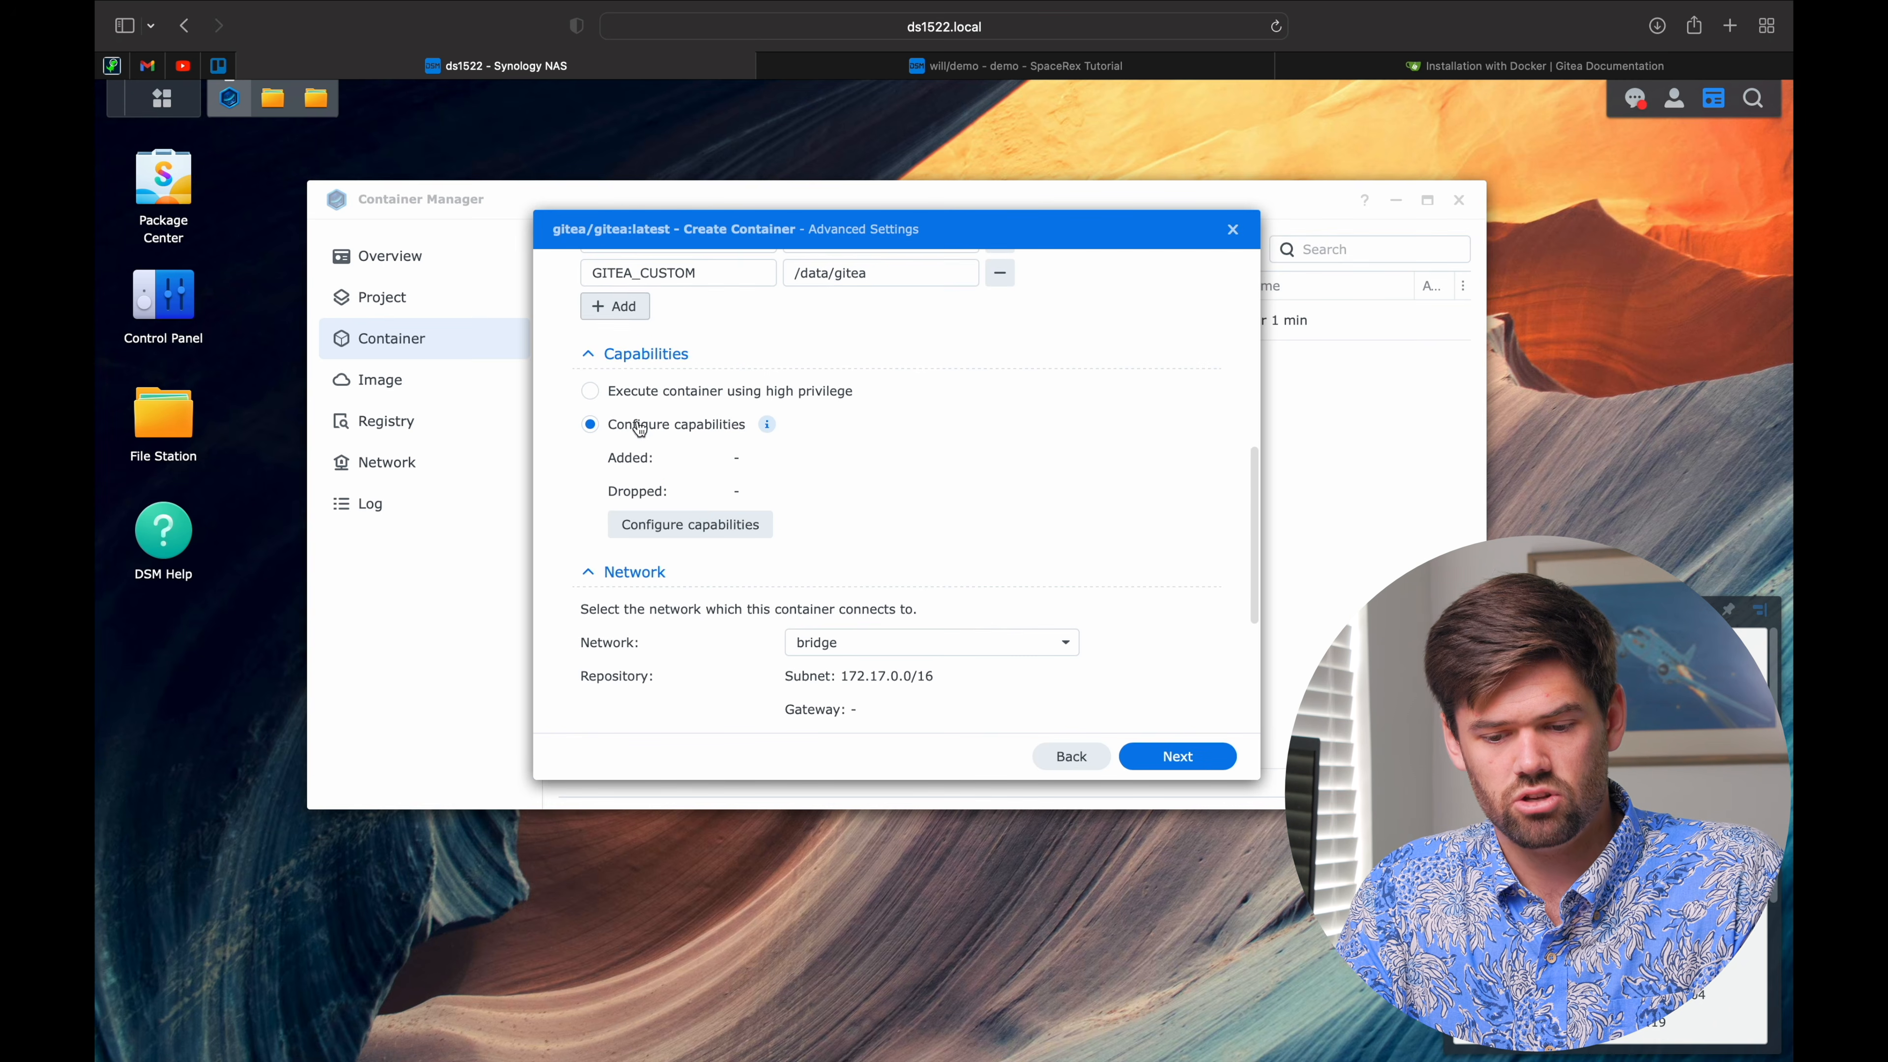
pyautogui.scroll(10, 638, 427)
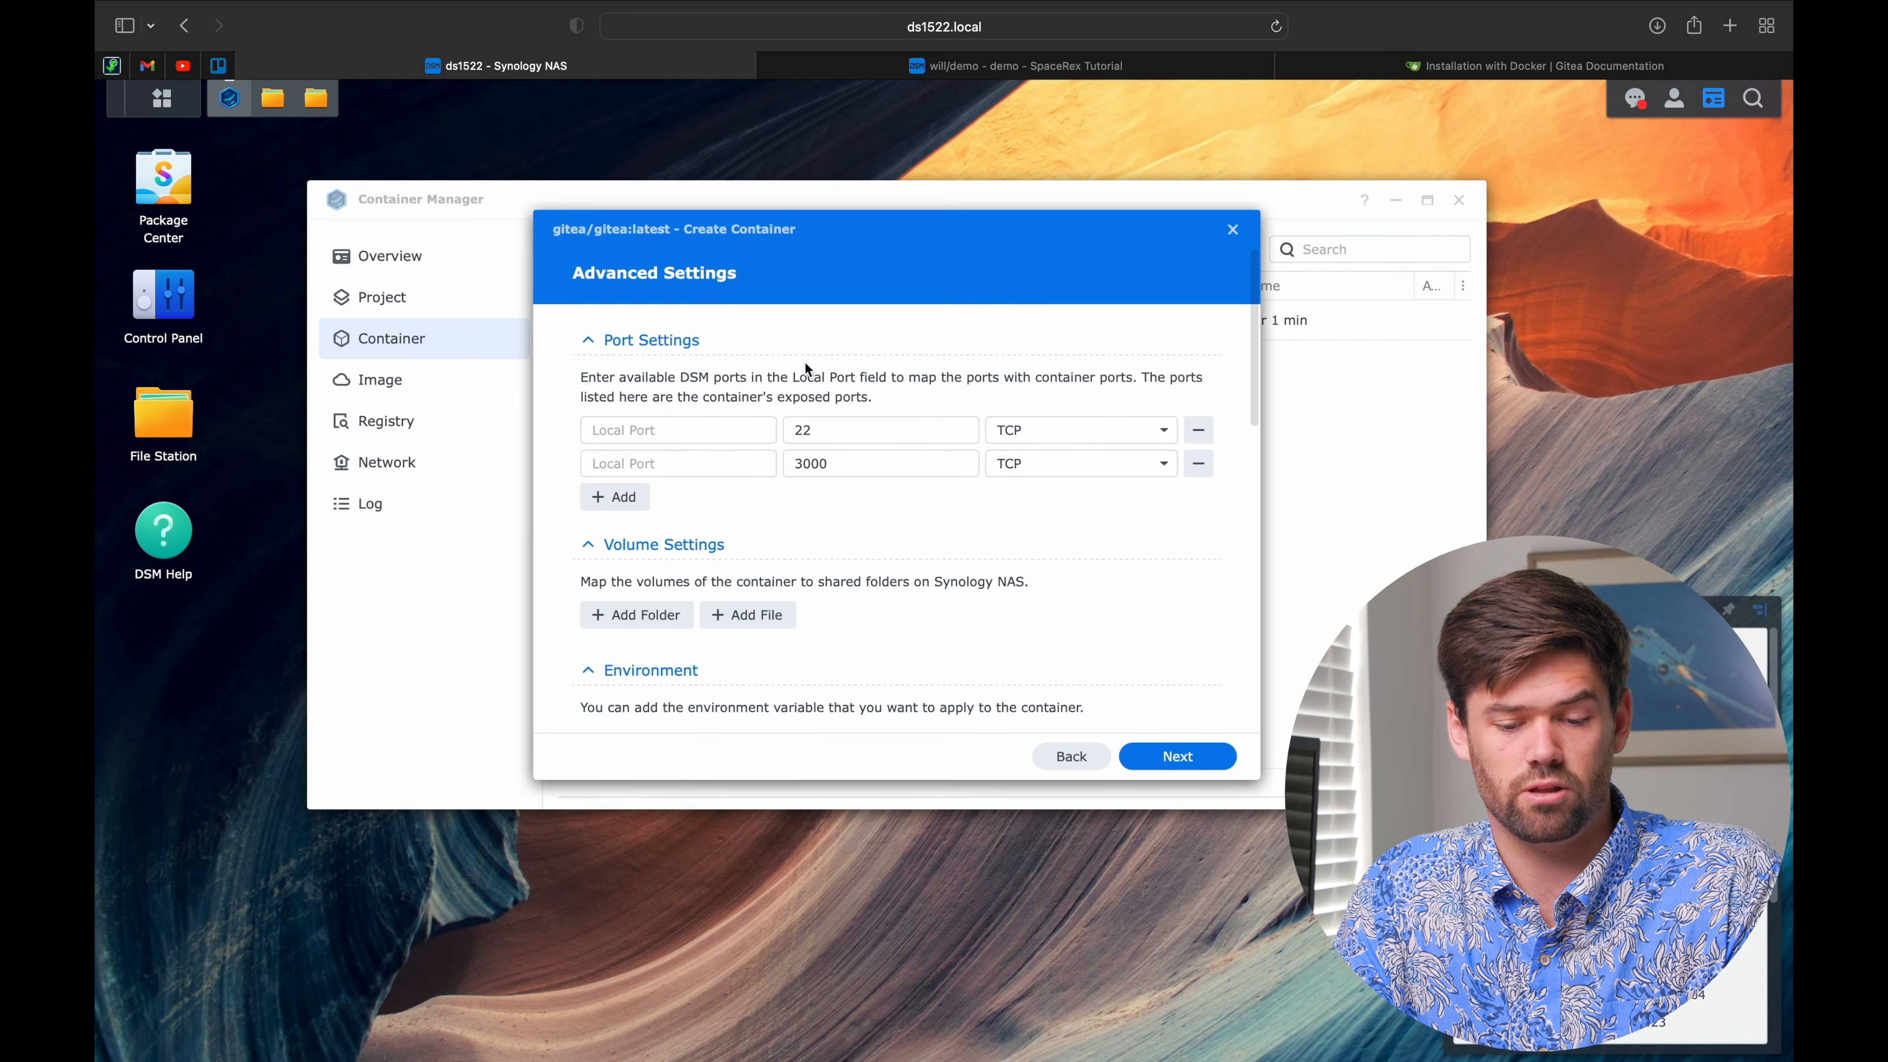
pyautogui.click(721, 465)
pyautogui.write('3001')
pyautogui.click(707, 428)
# Step: Map local port 223 to container port 22 and check the port mappings against the Gitea docs
pyautogui.write('2')
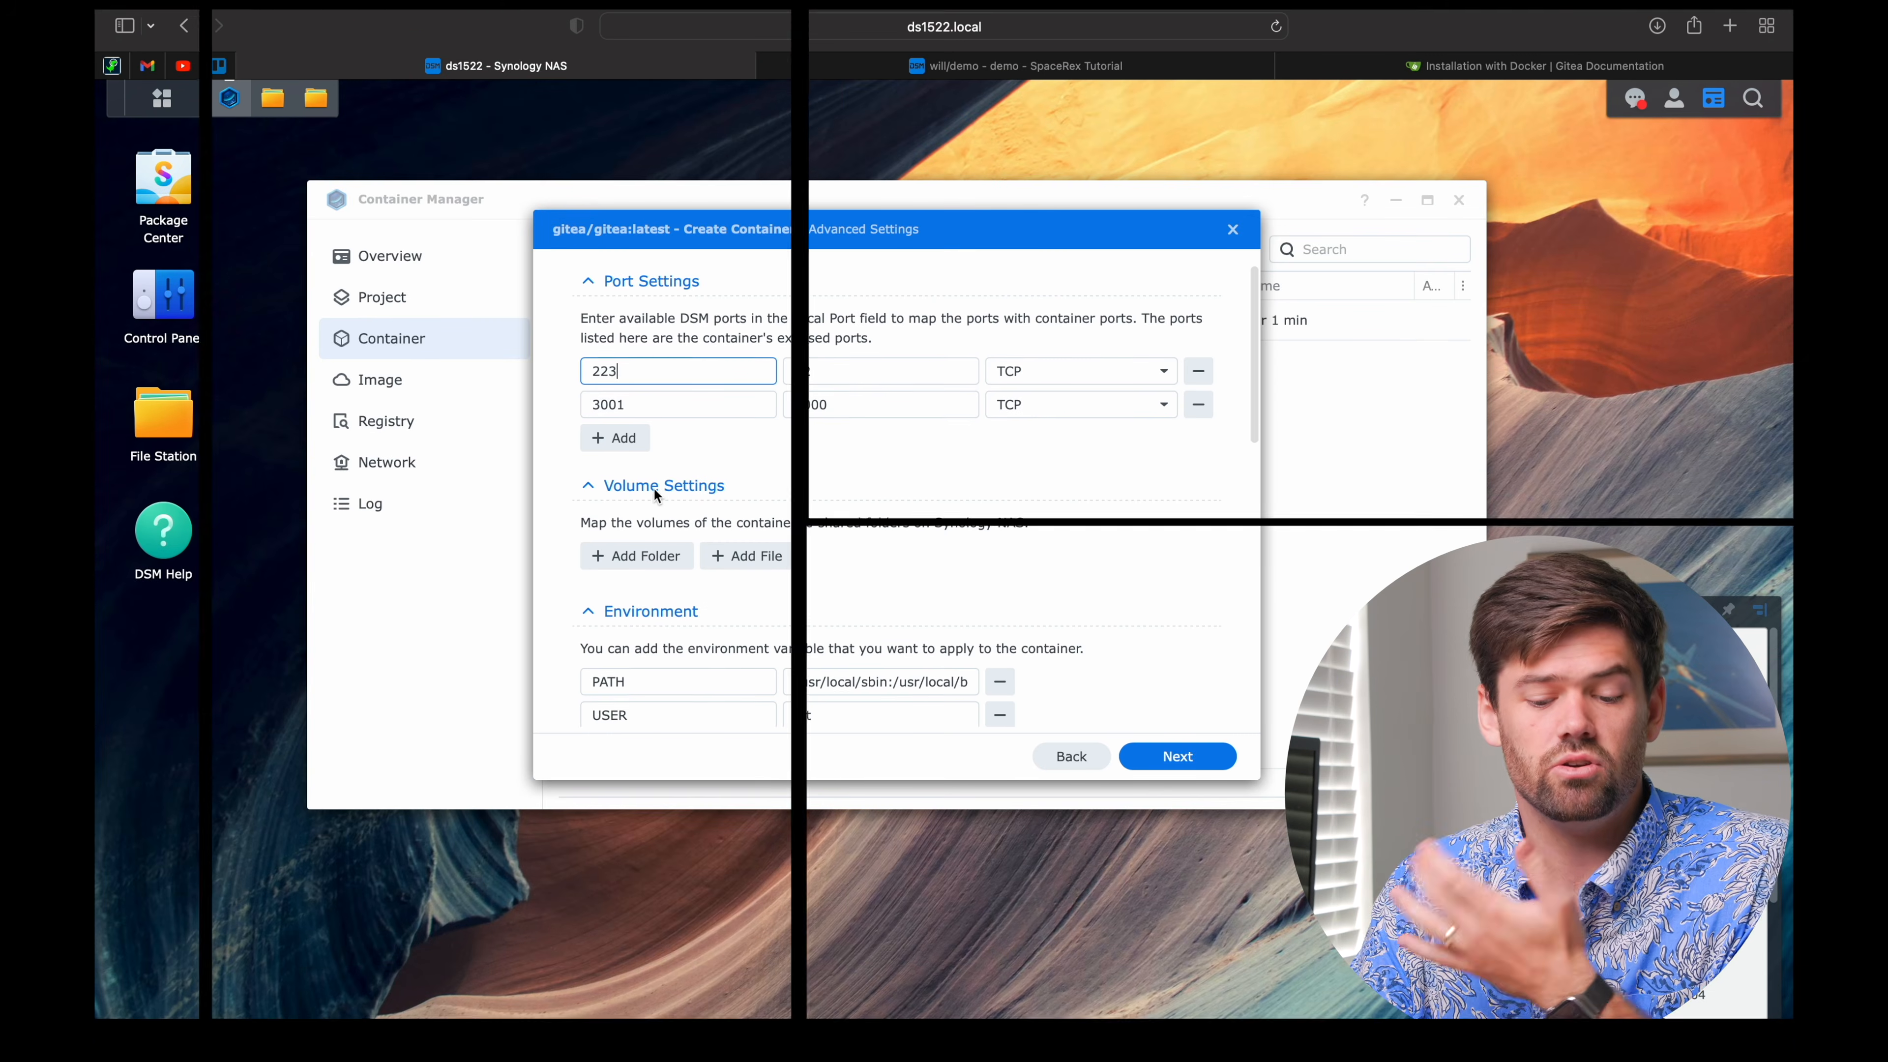
pyautogui.scroll(-1, 654, 488)
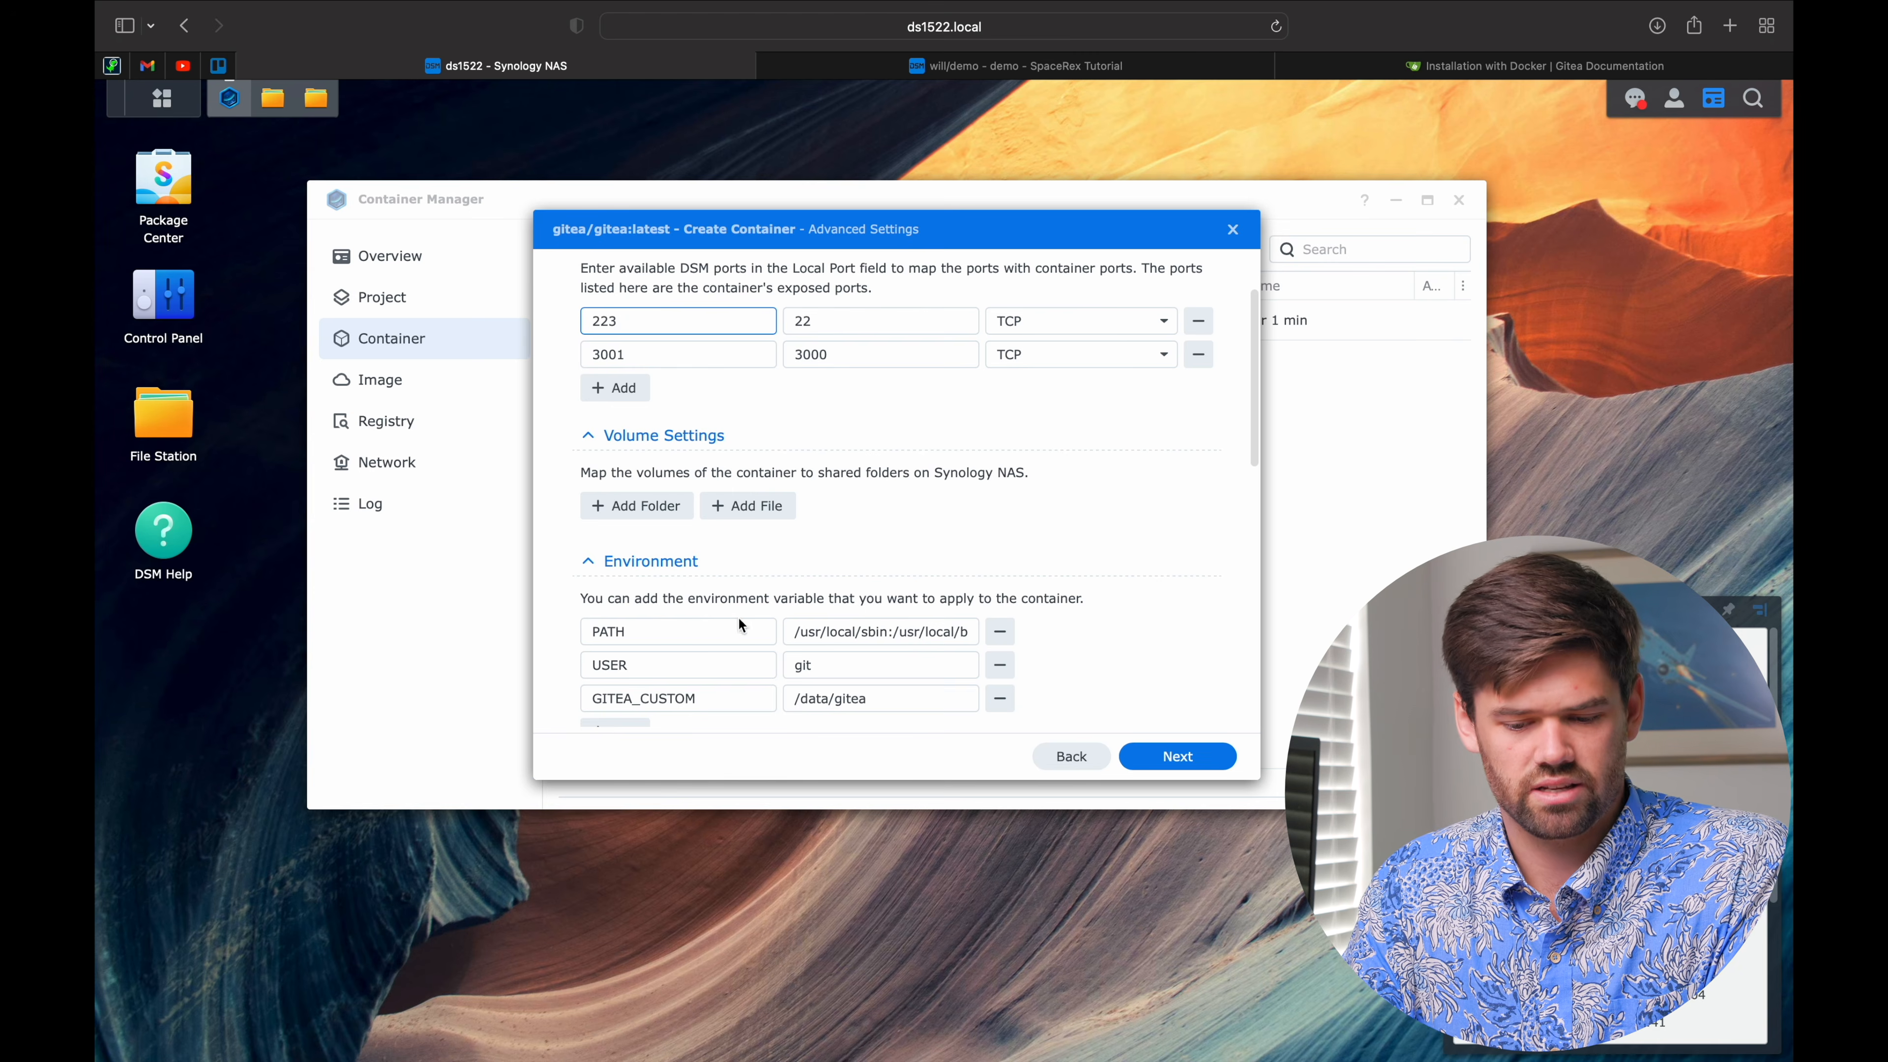
pyautogui.scroll(1, 661, 580)
pyautogui.click(974, 69)
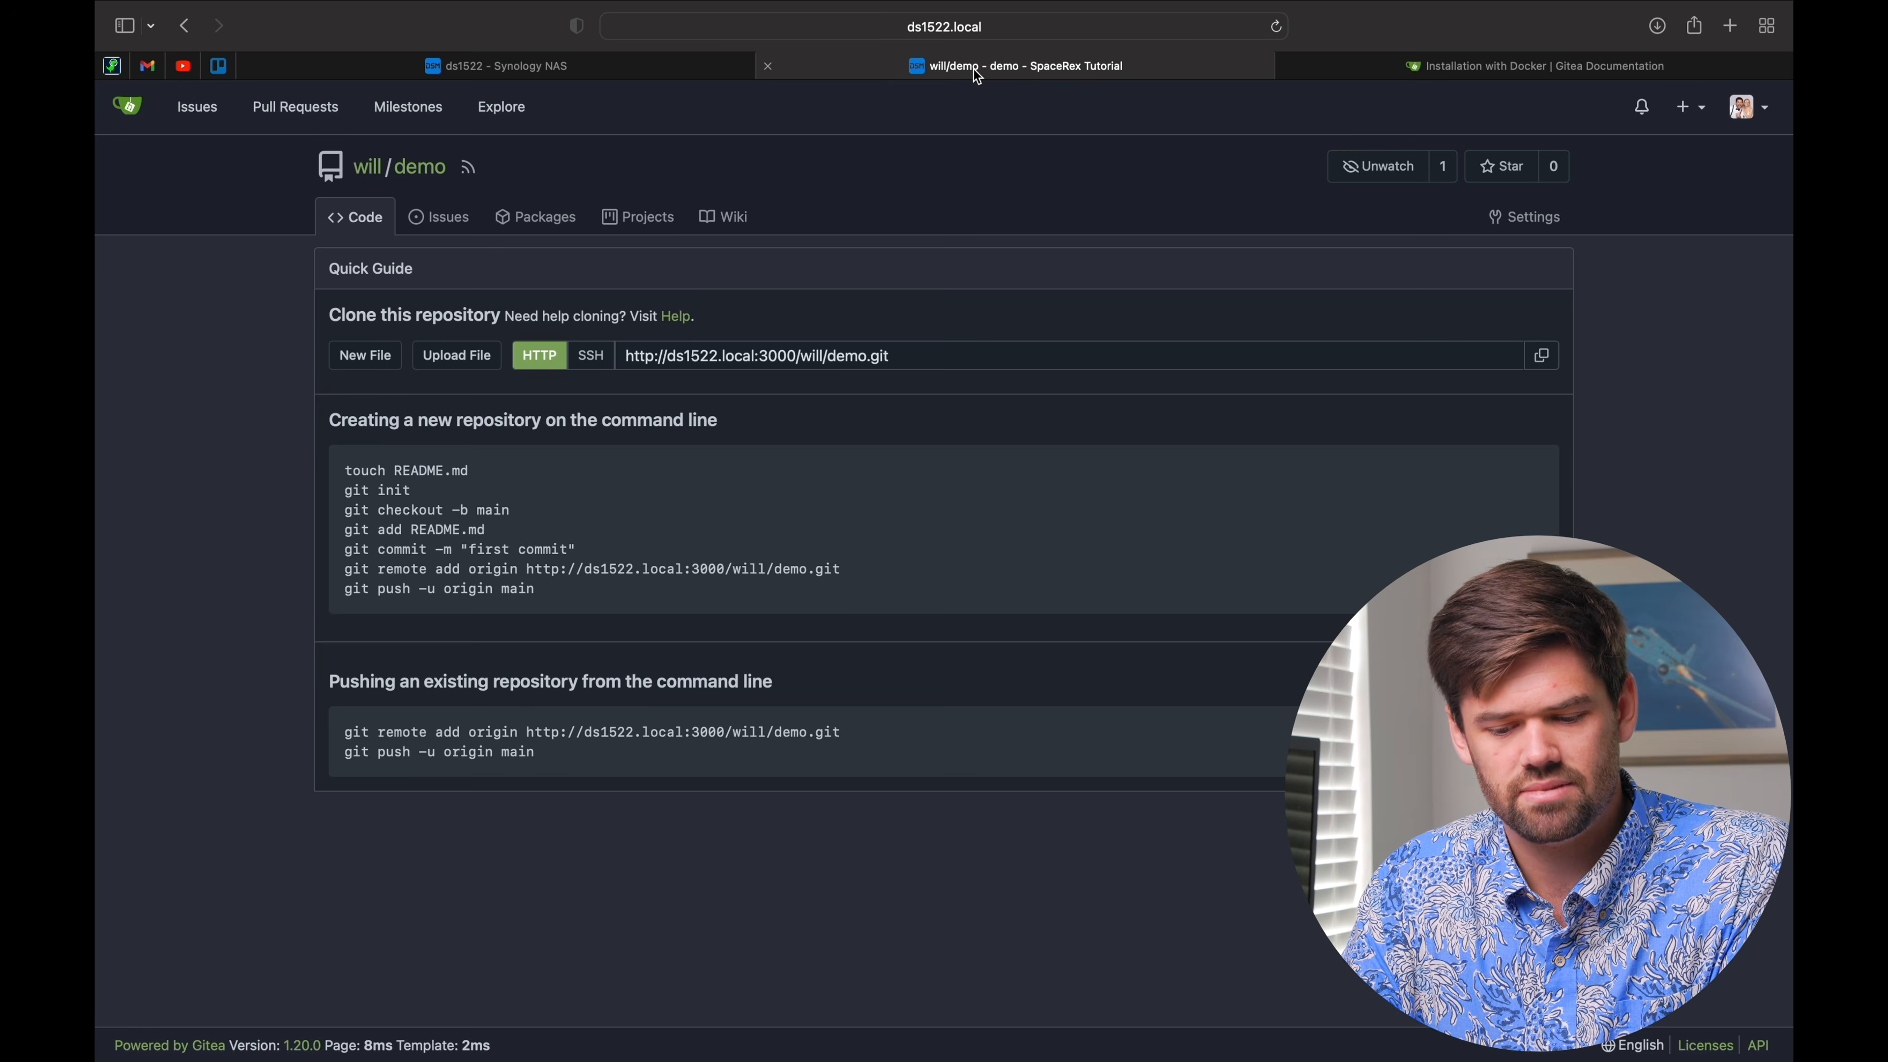
pyautogui.click(1483, 79)
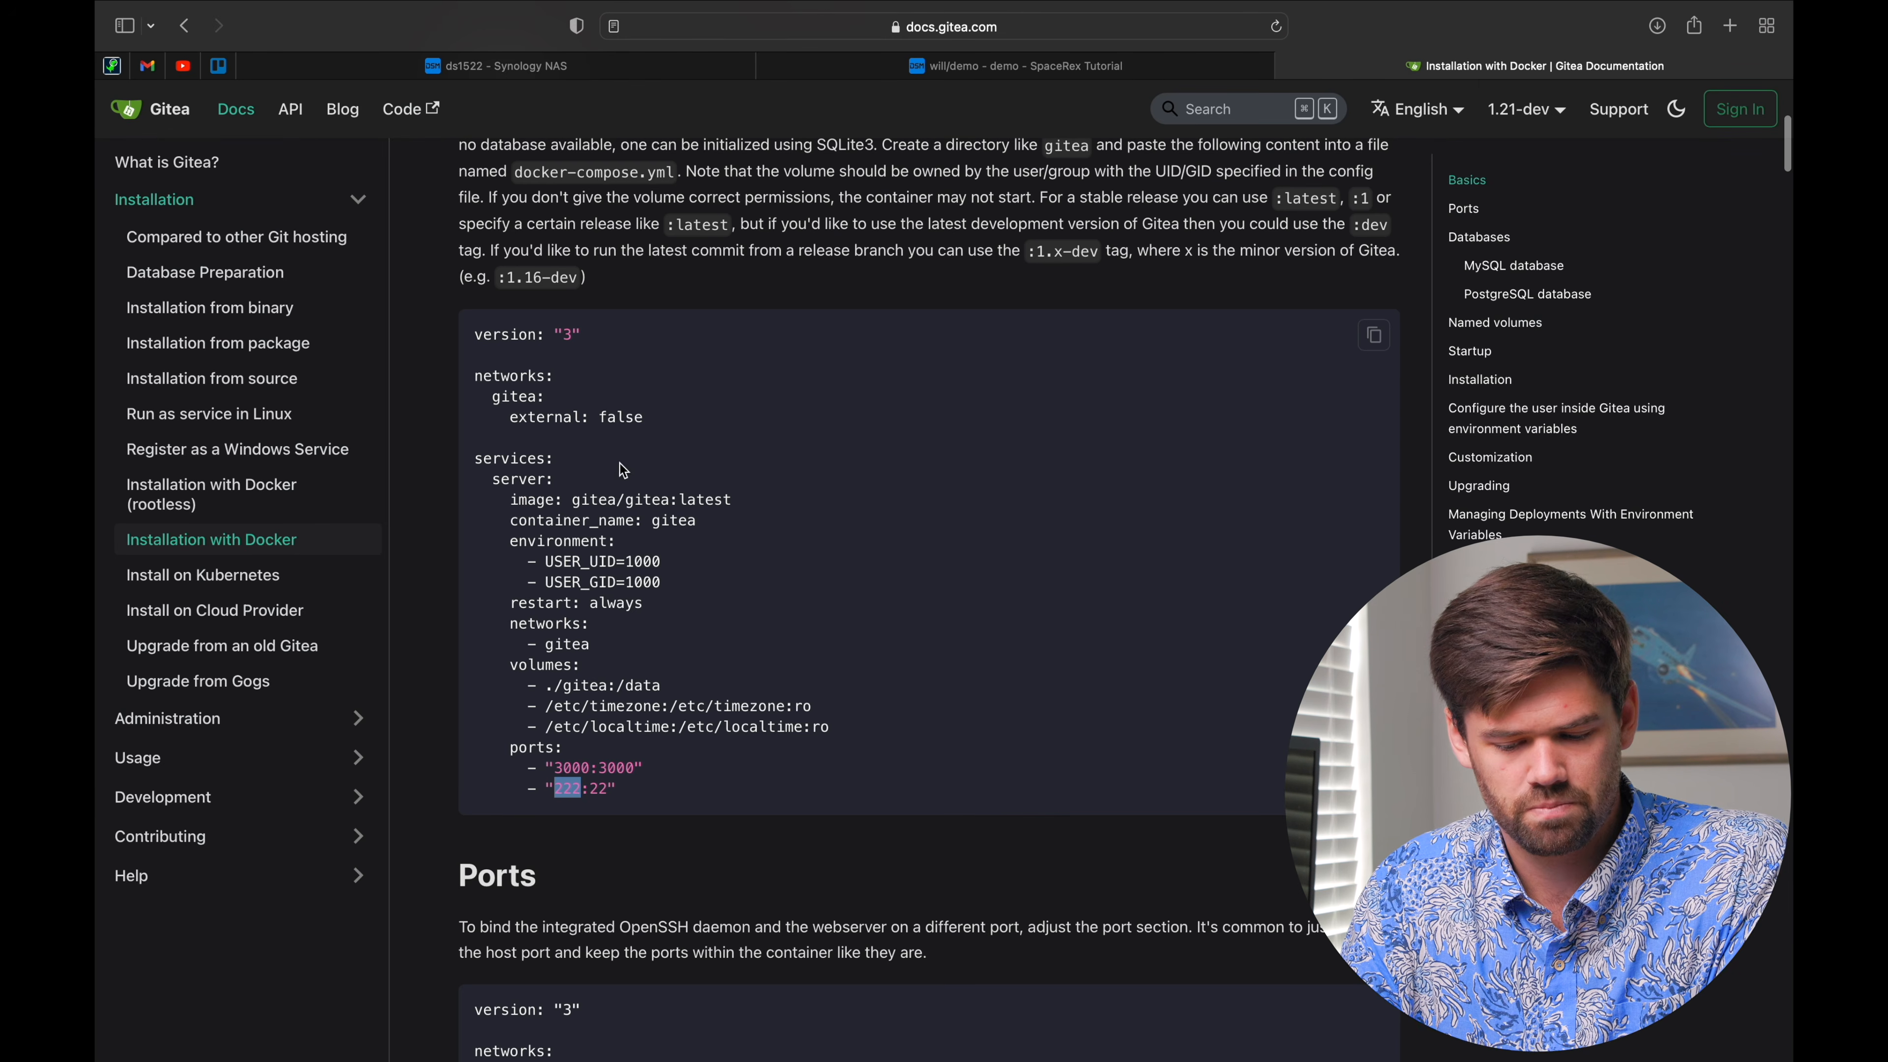
pyautogui.click(483, 67)
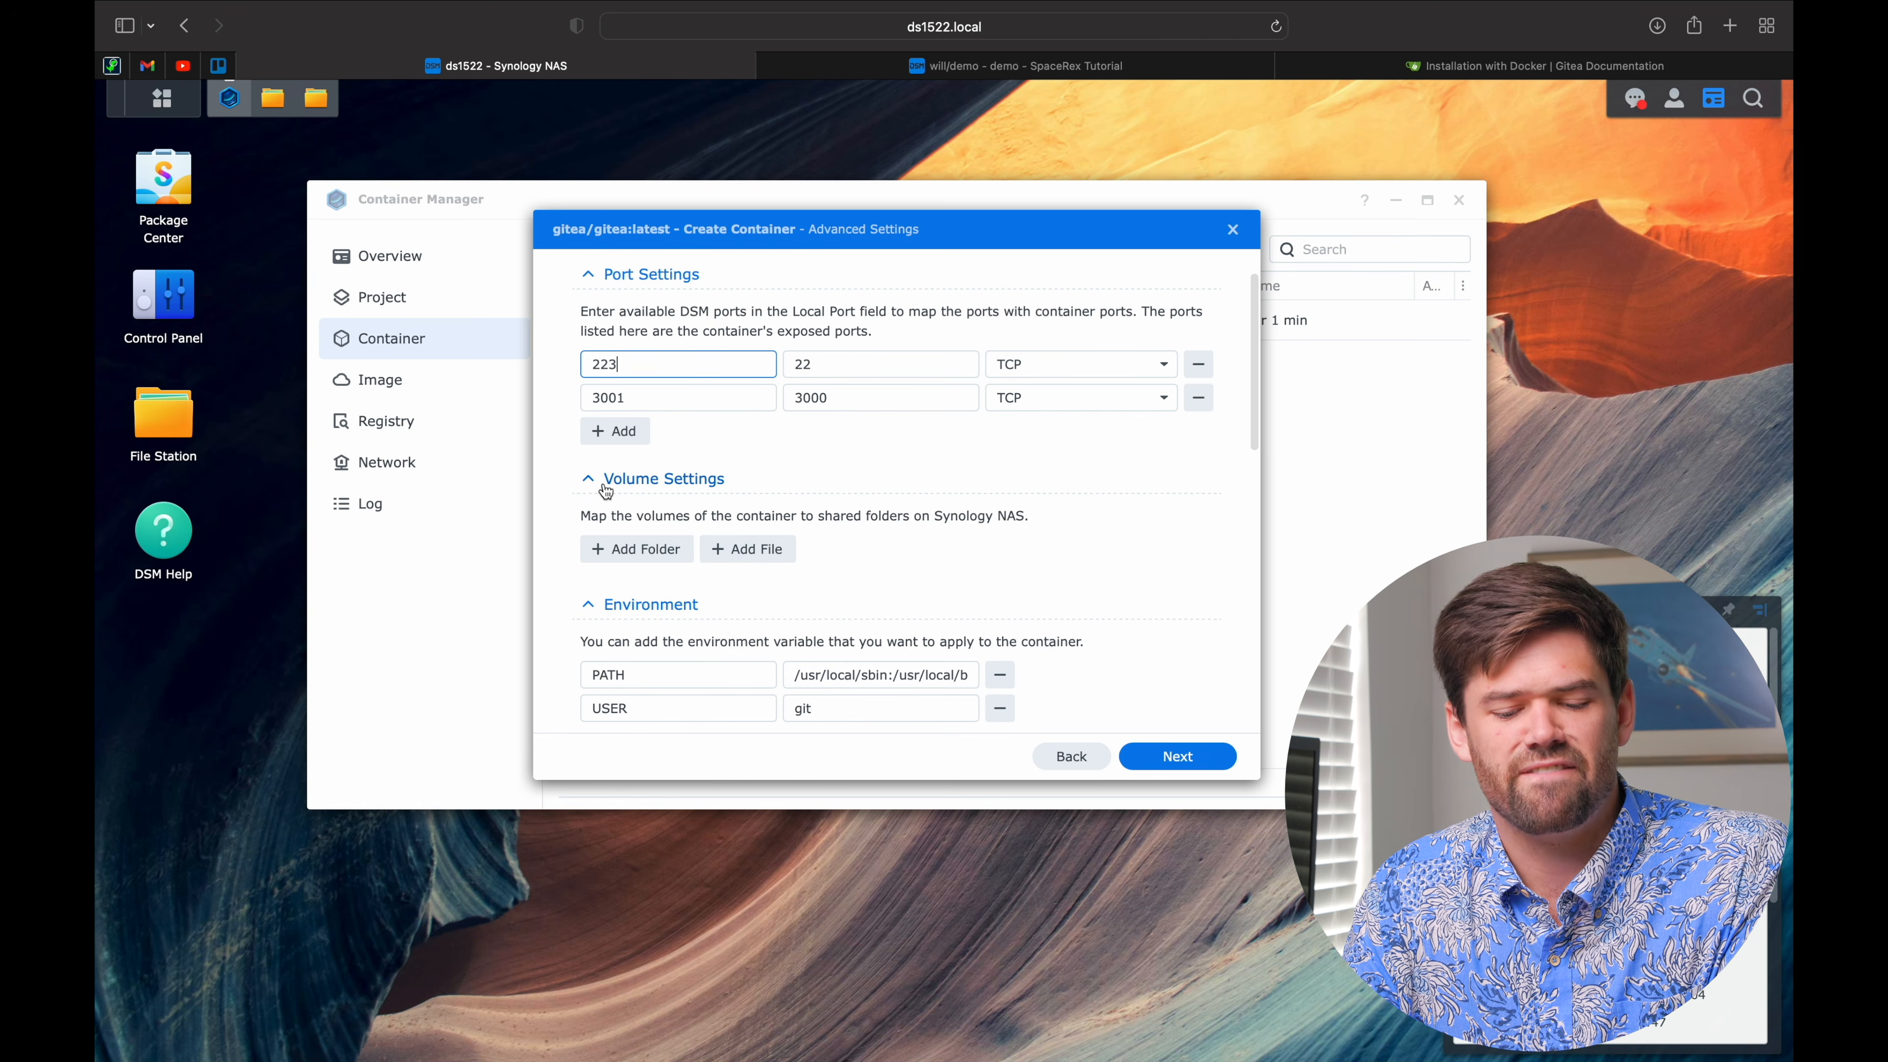
# Step: Review the remaining Advanced Settings sections of the new gitea container
pyautogui.scroll(-2, 833, 488)
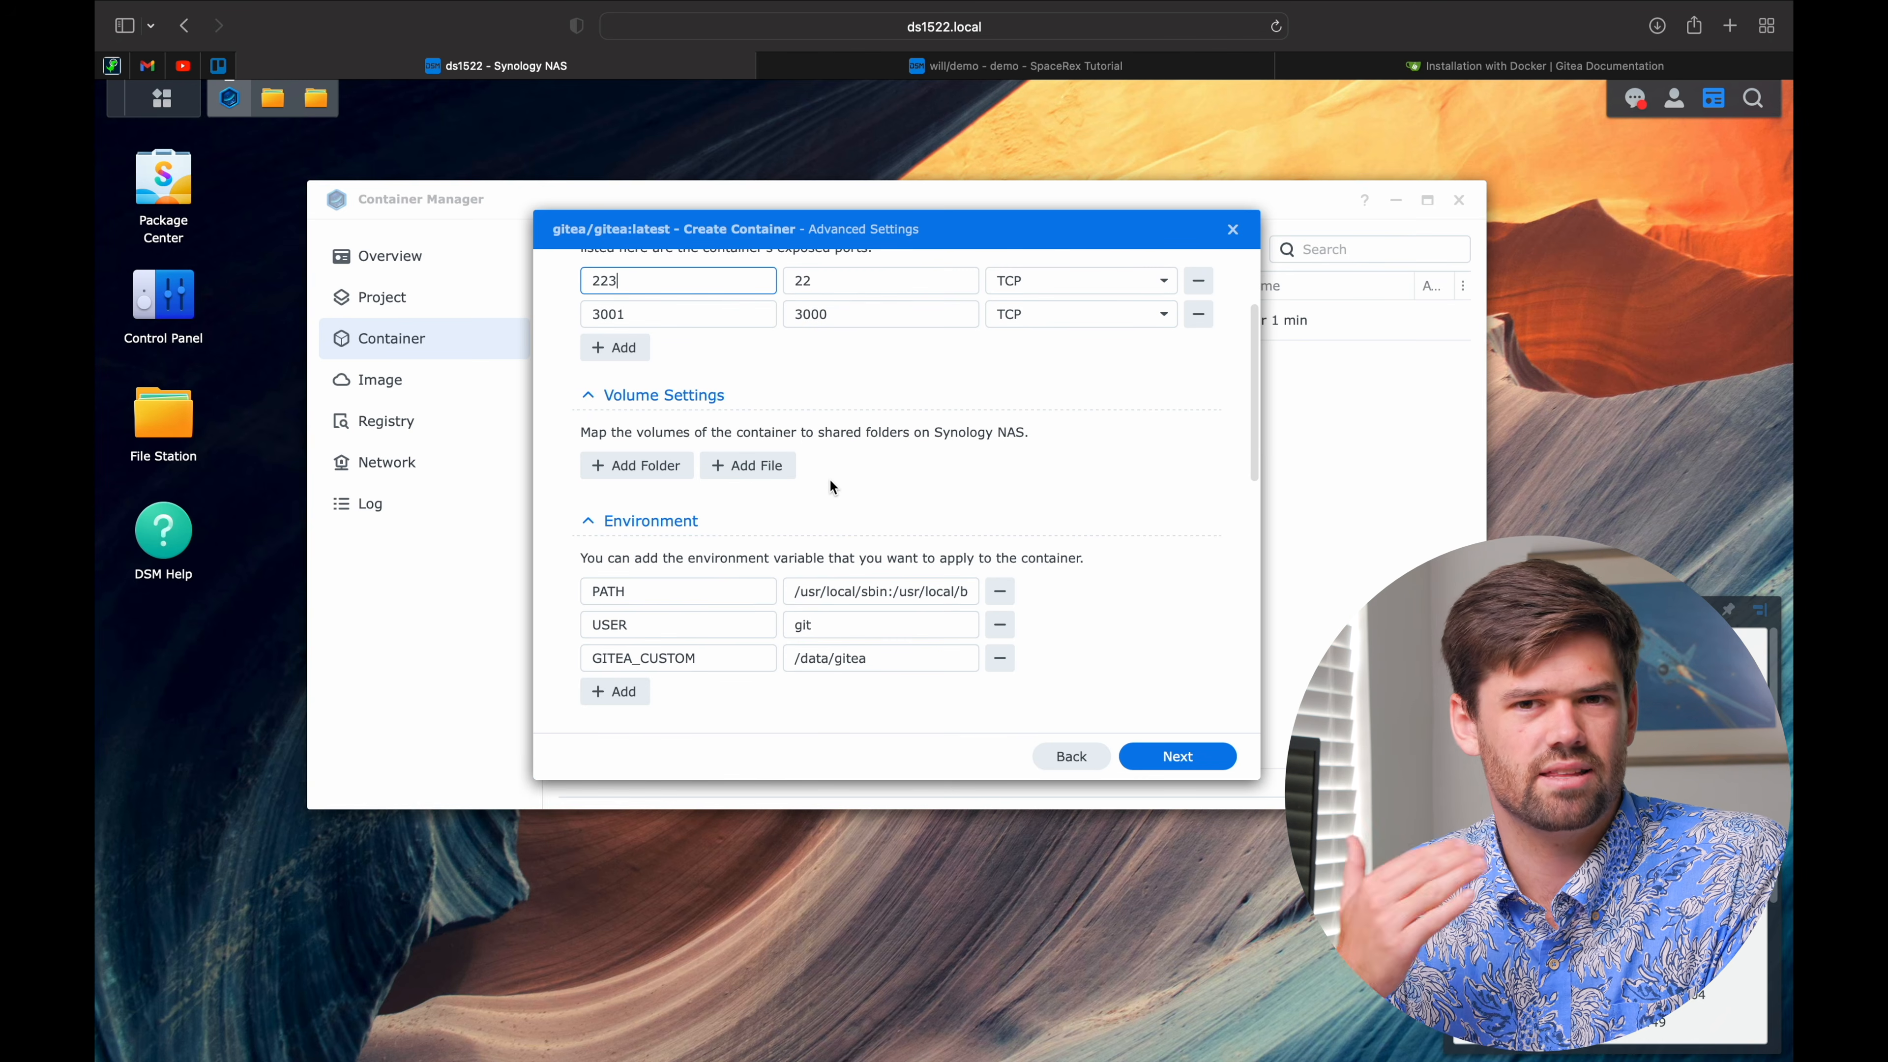
pyautogui.scroll(-4, 830, 486)
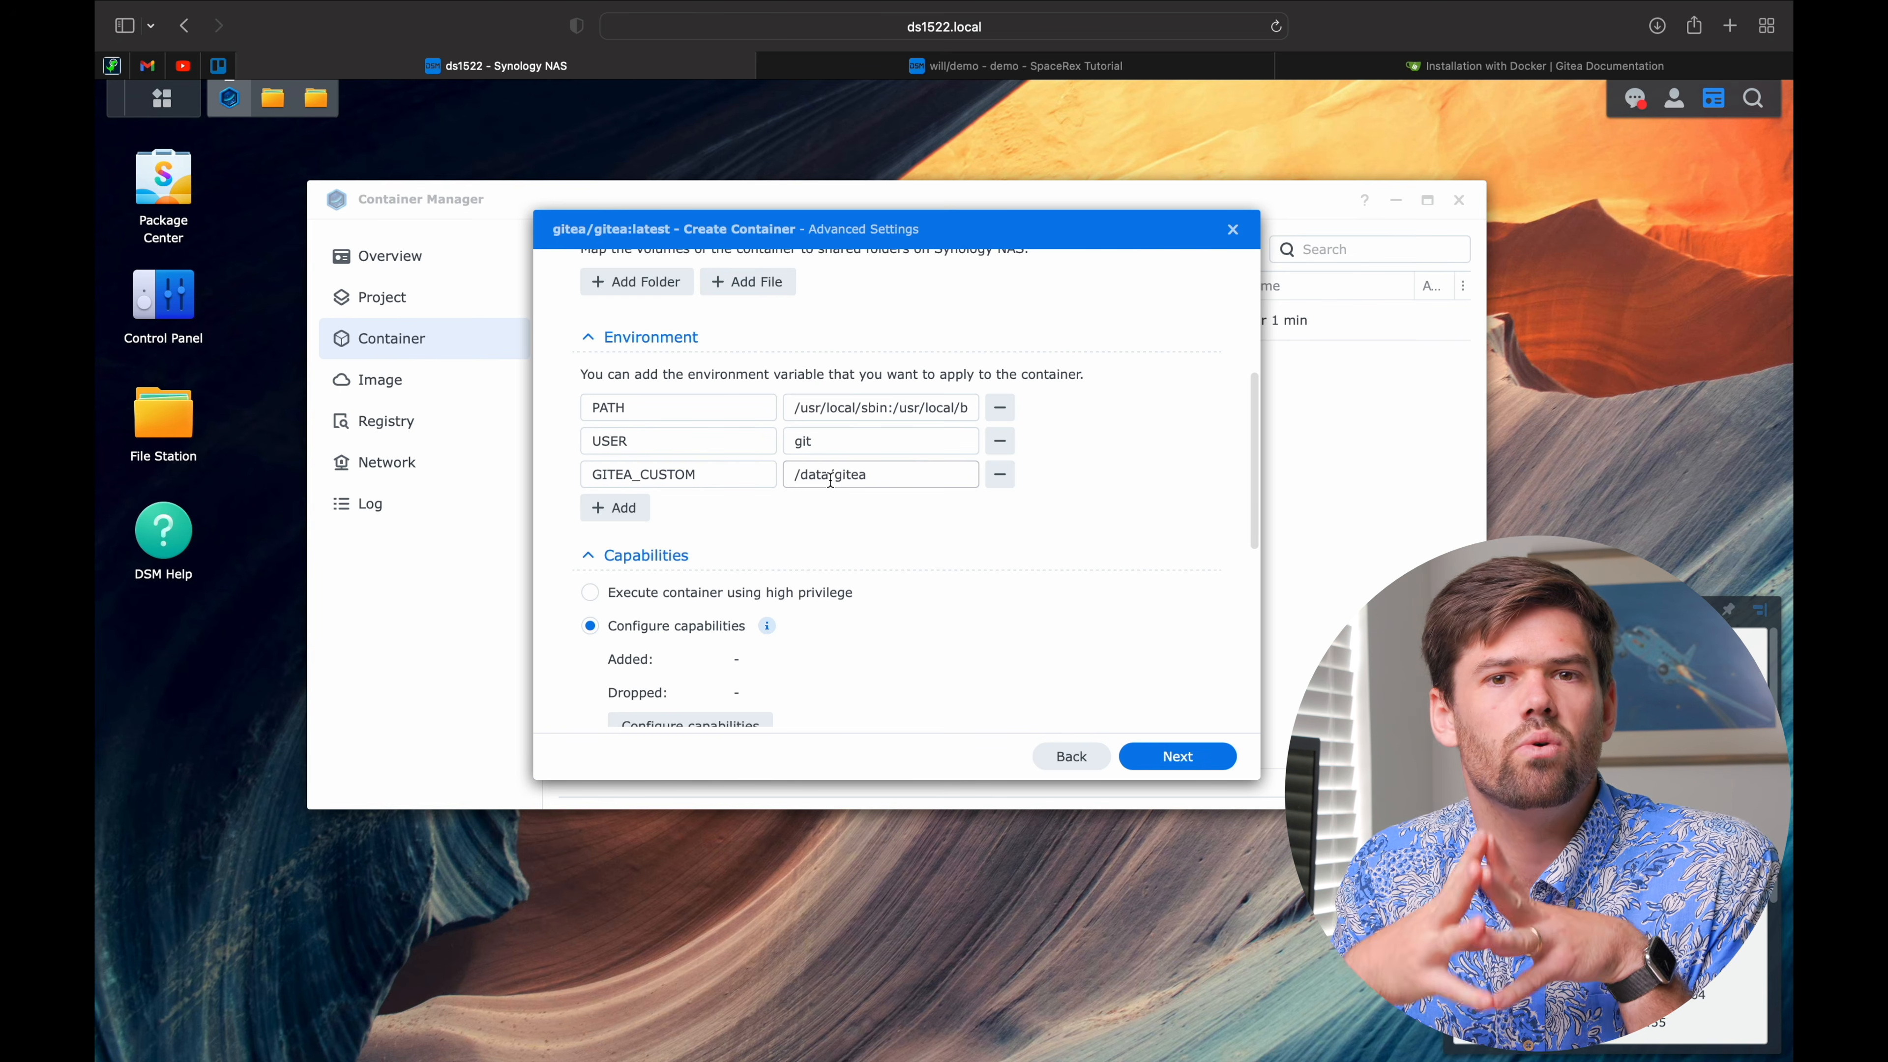
pyautogui.scroll(-4, 830, 481)
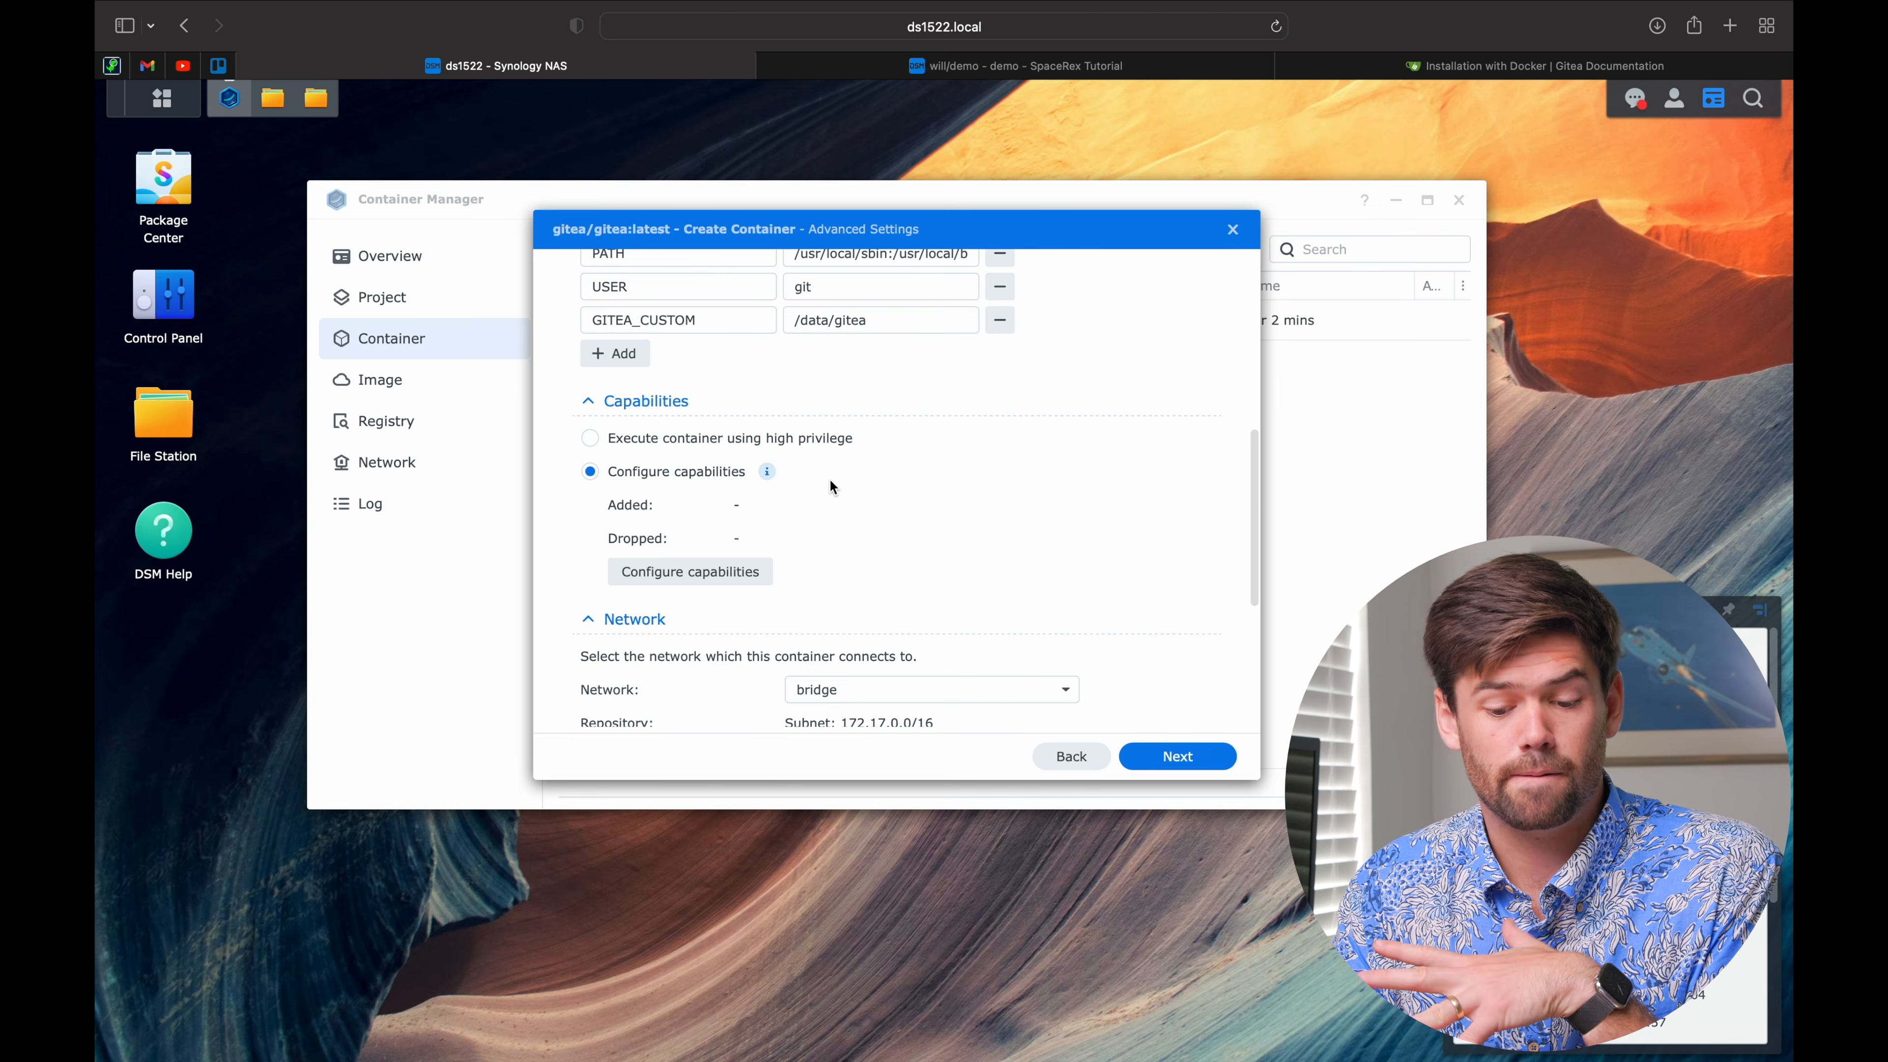
pyautogui.scroll(-8, 831, 480)
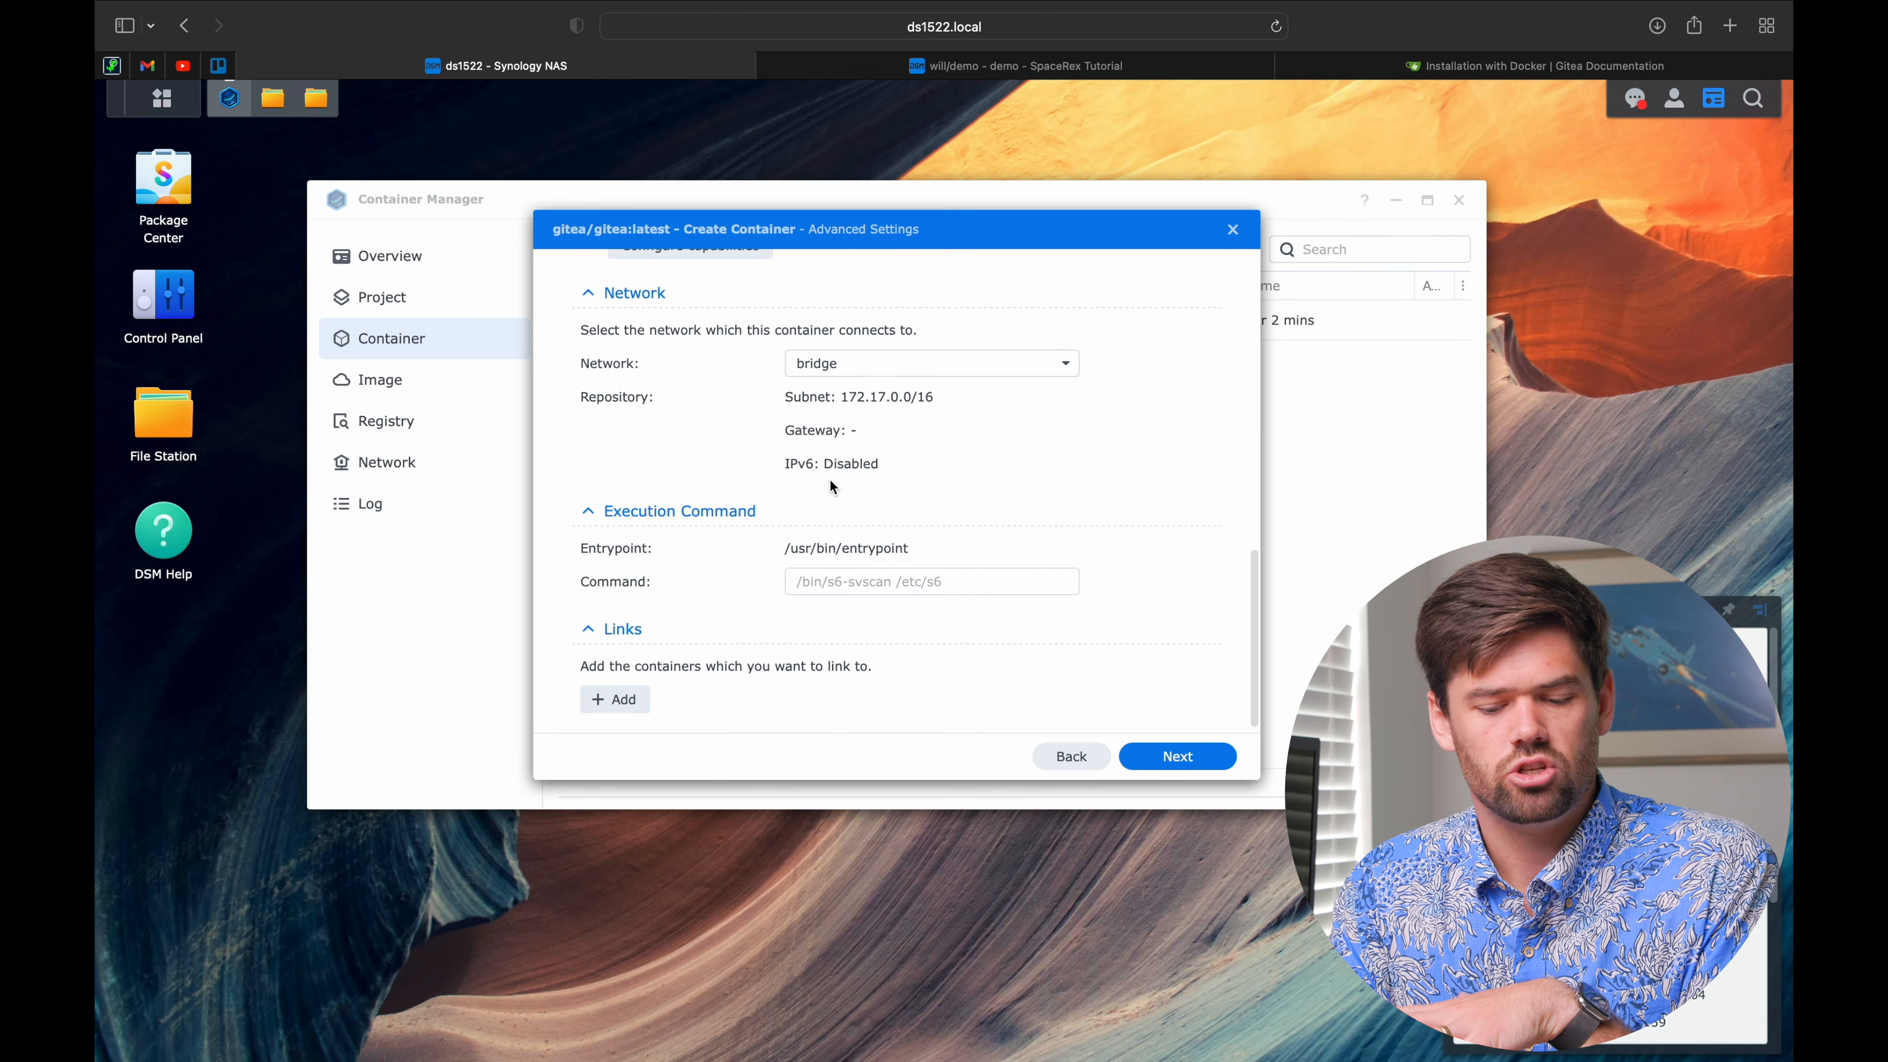
pyautogui.scroll(15, 830, 484)
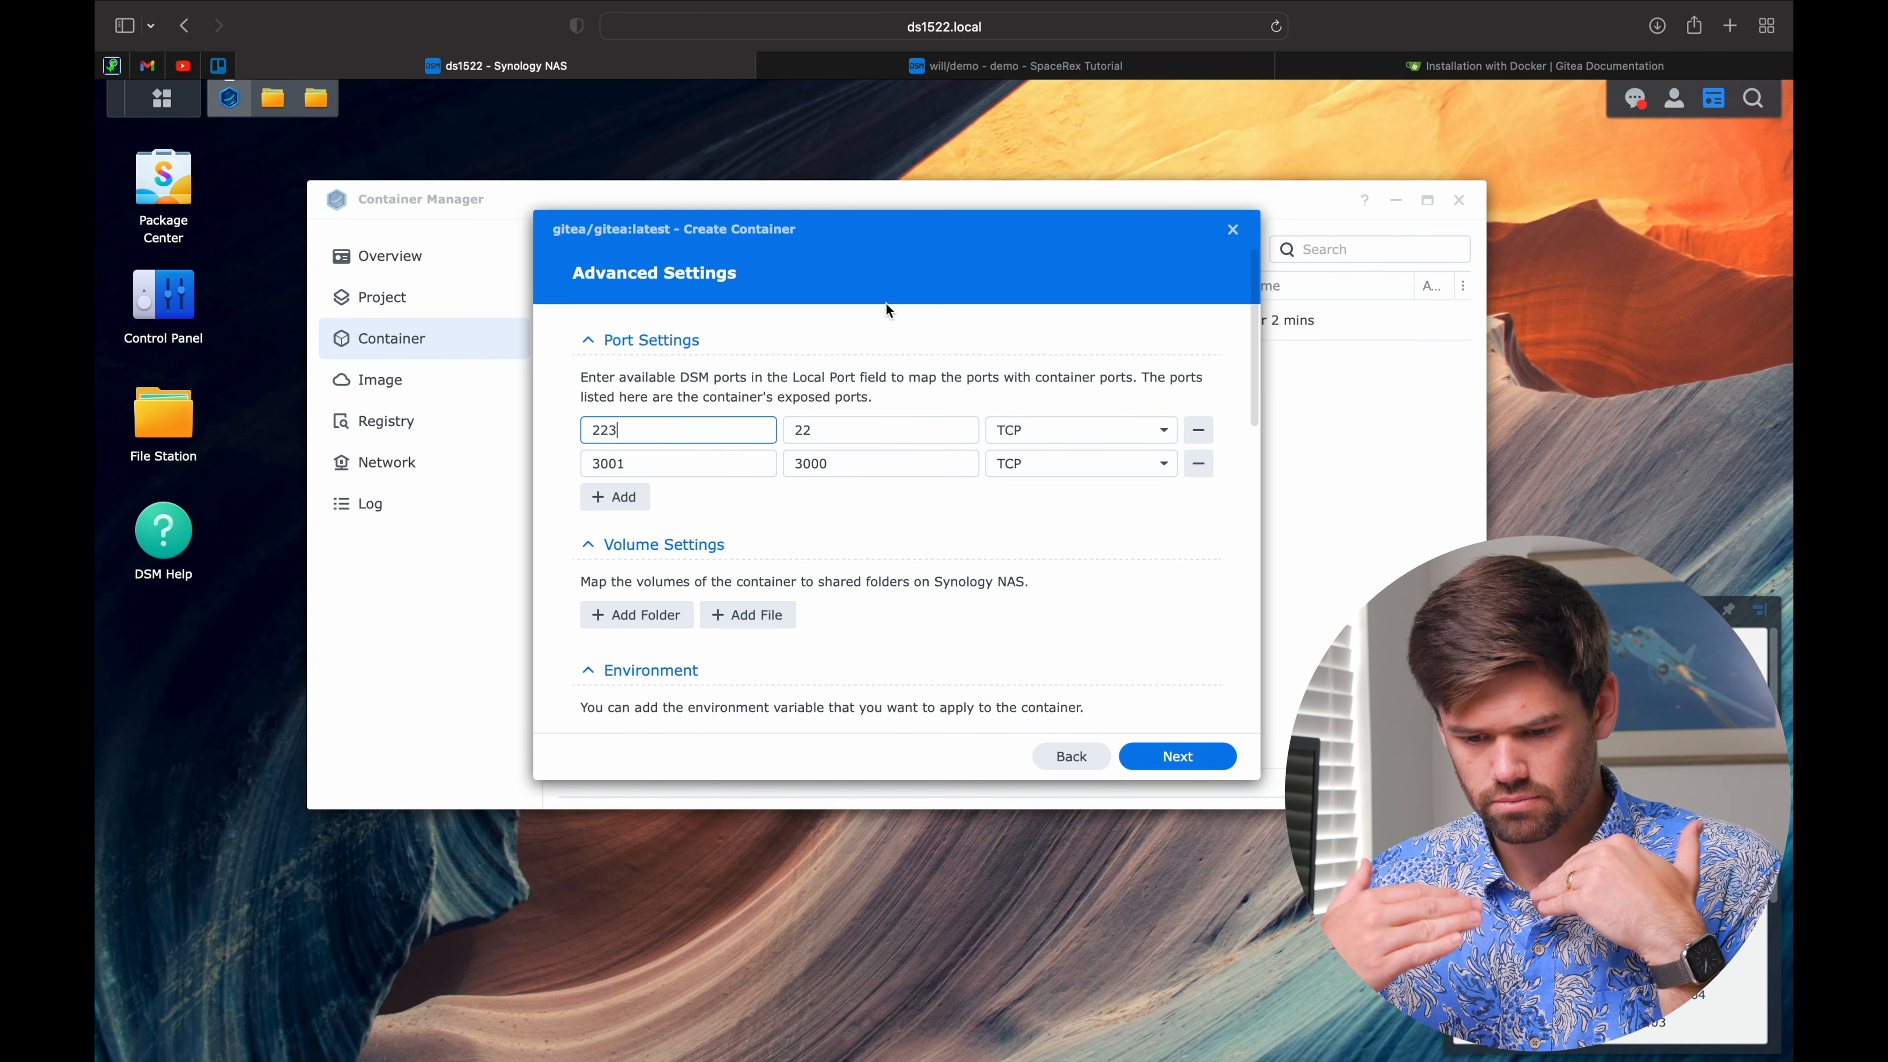
pyautogui.scroll(-4, 803, 431)
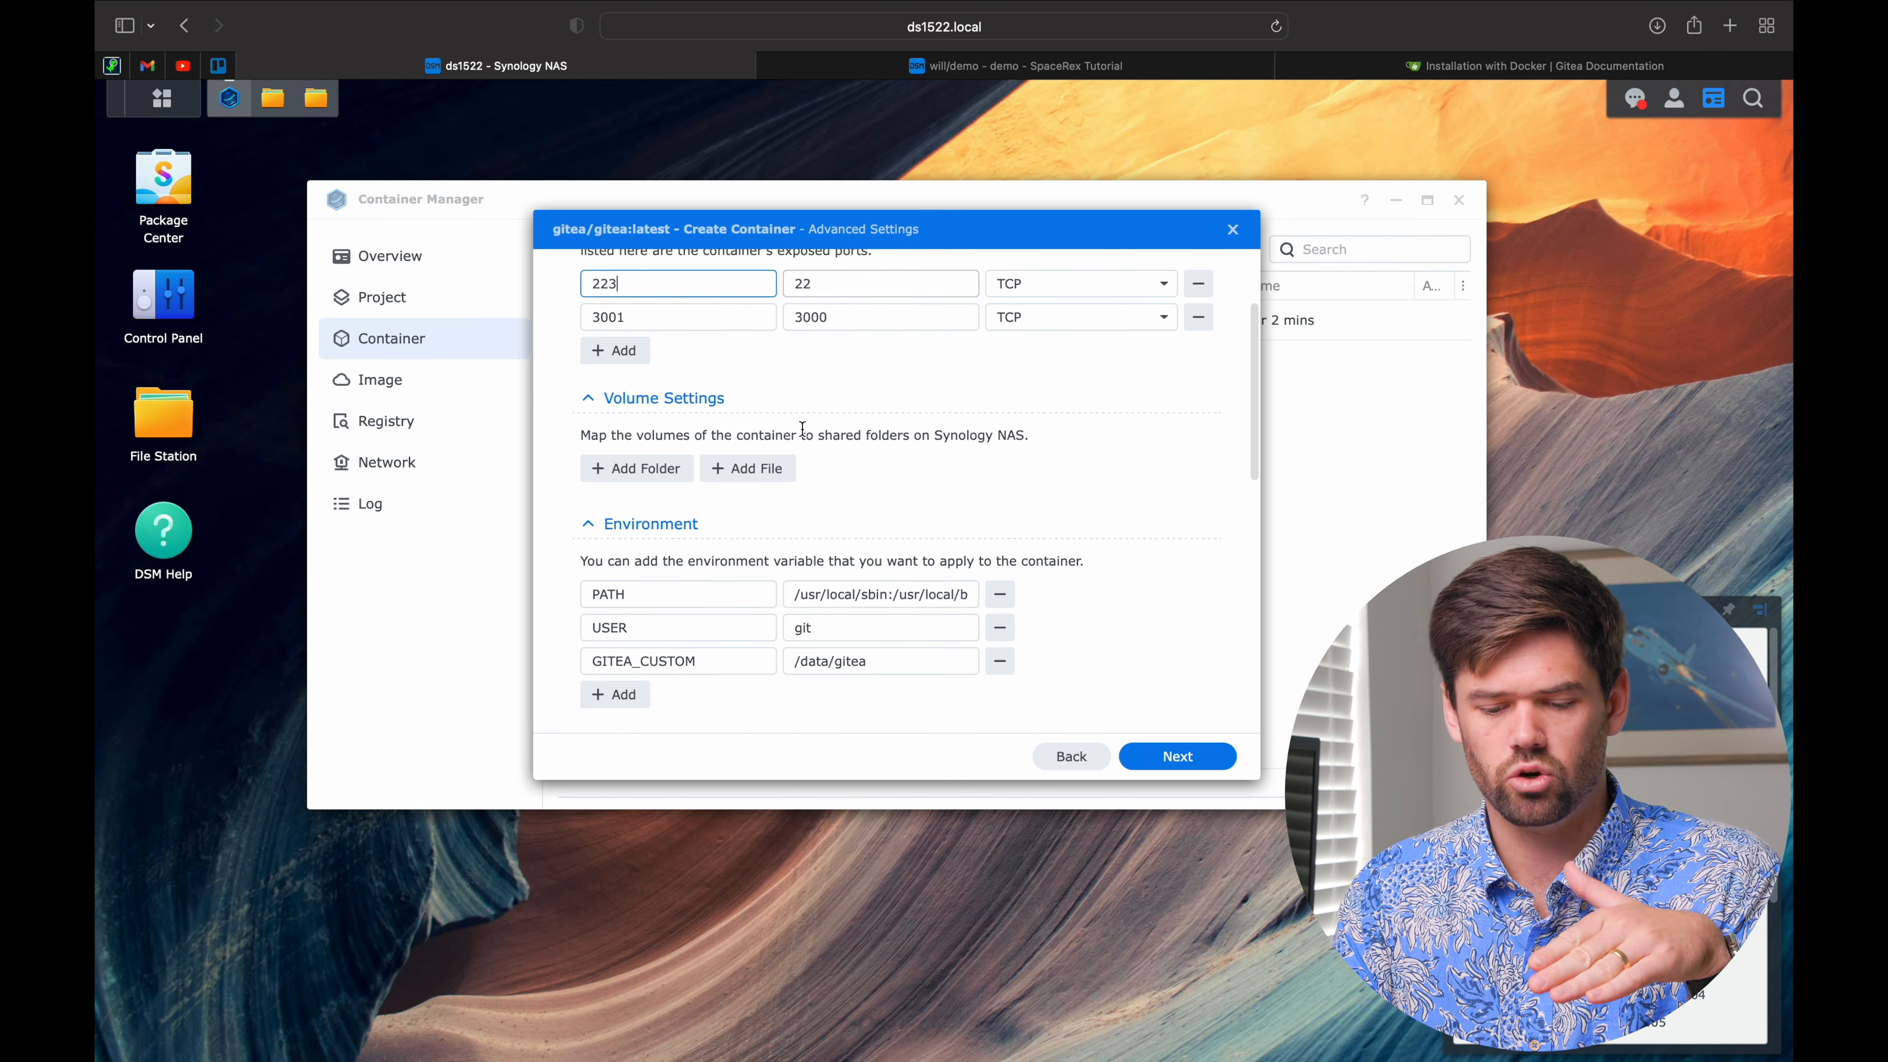